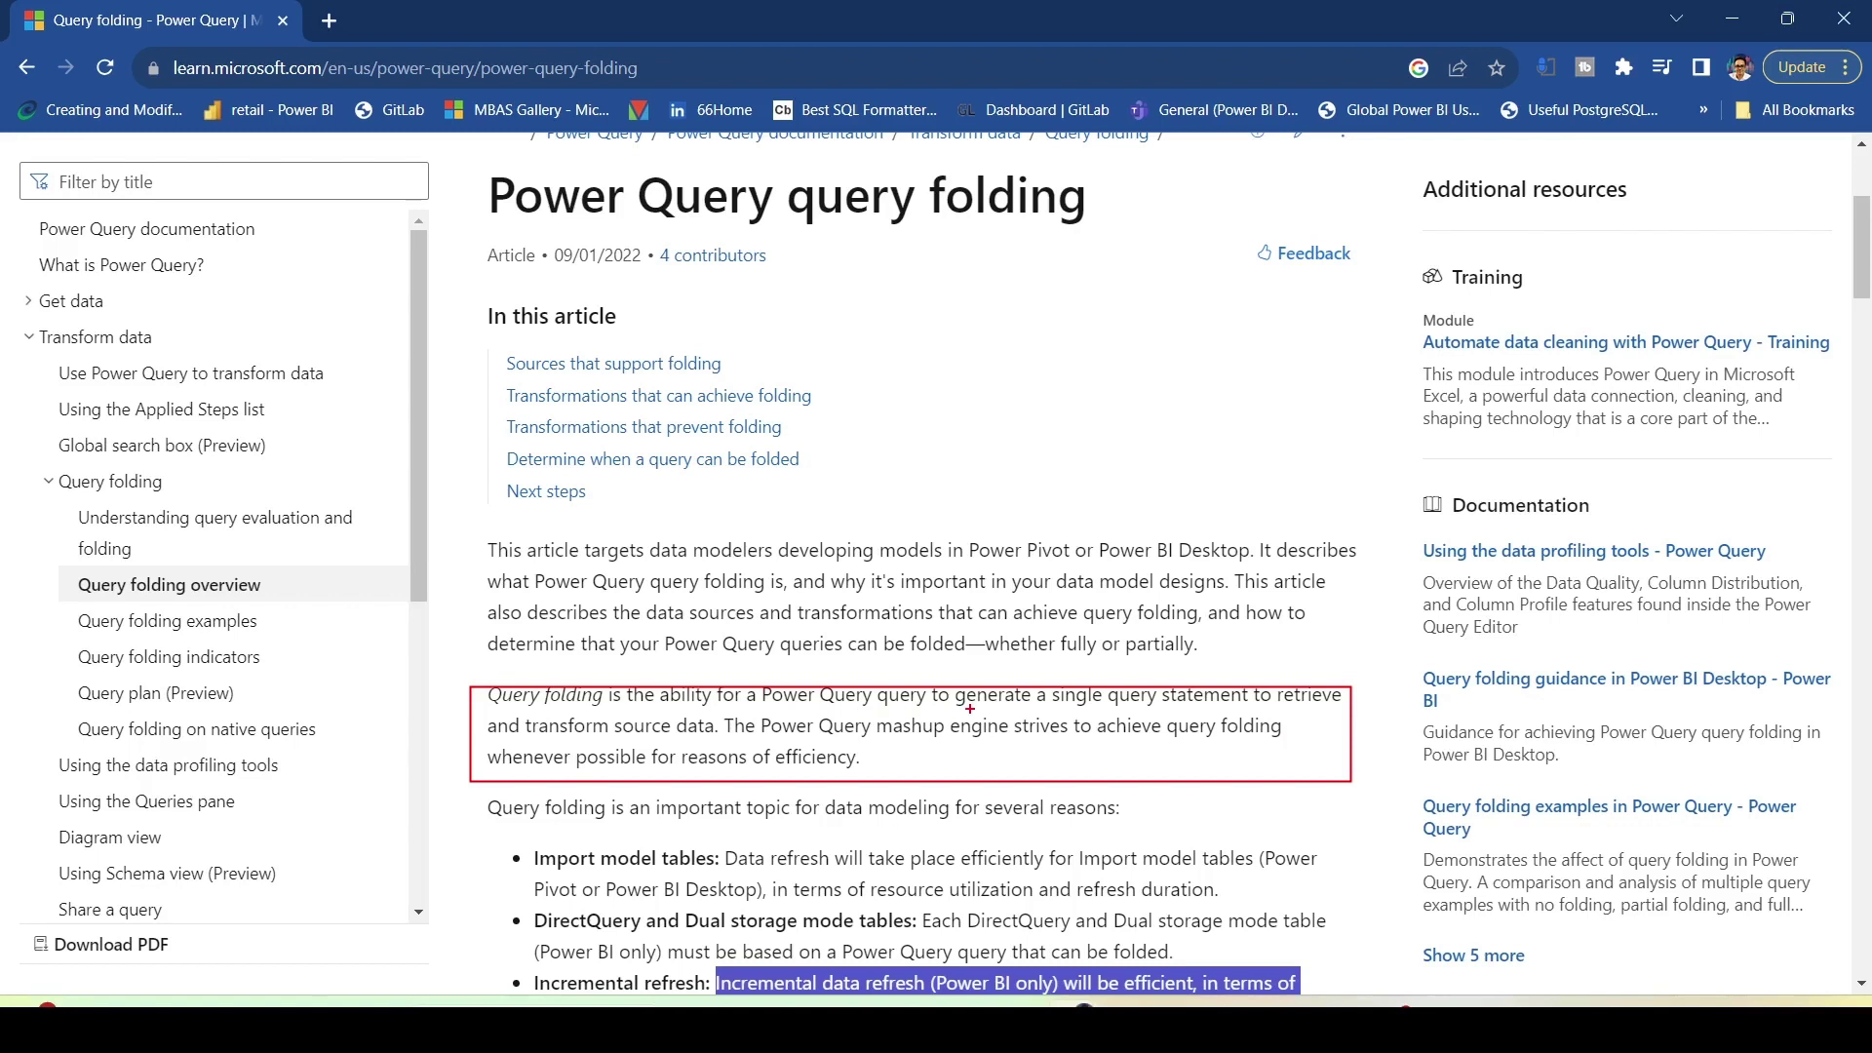
- Read the query folding definition and the reasons it matters in the article, underlining the definition and highlighting the Import model tables point
drag(1178, 707, 1299, 710)
drag(497, 741, 1284, 734)
drag(529, 766, 854, 774)
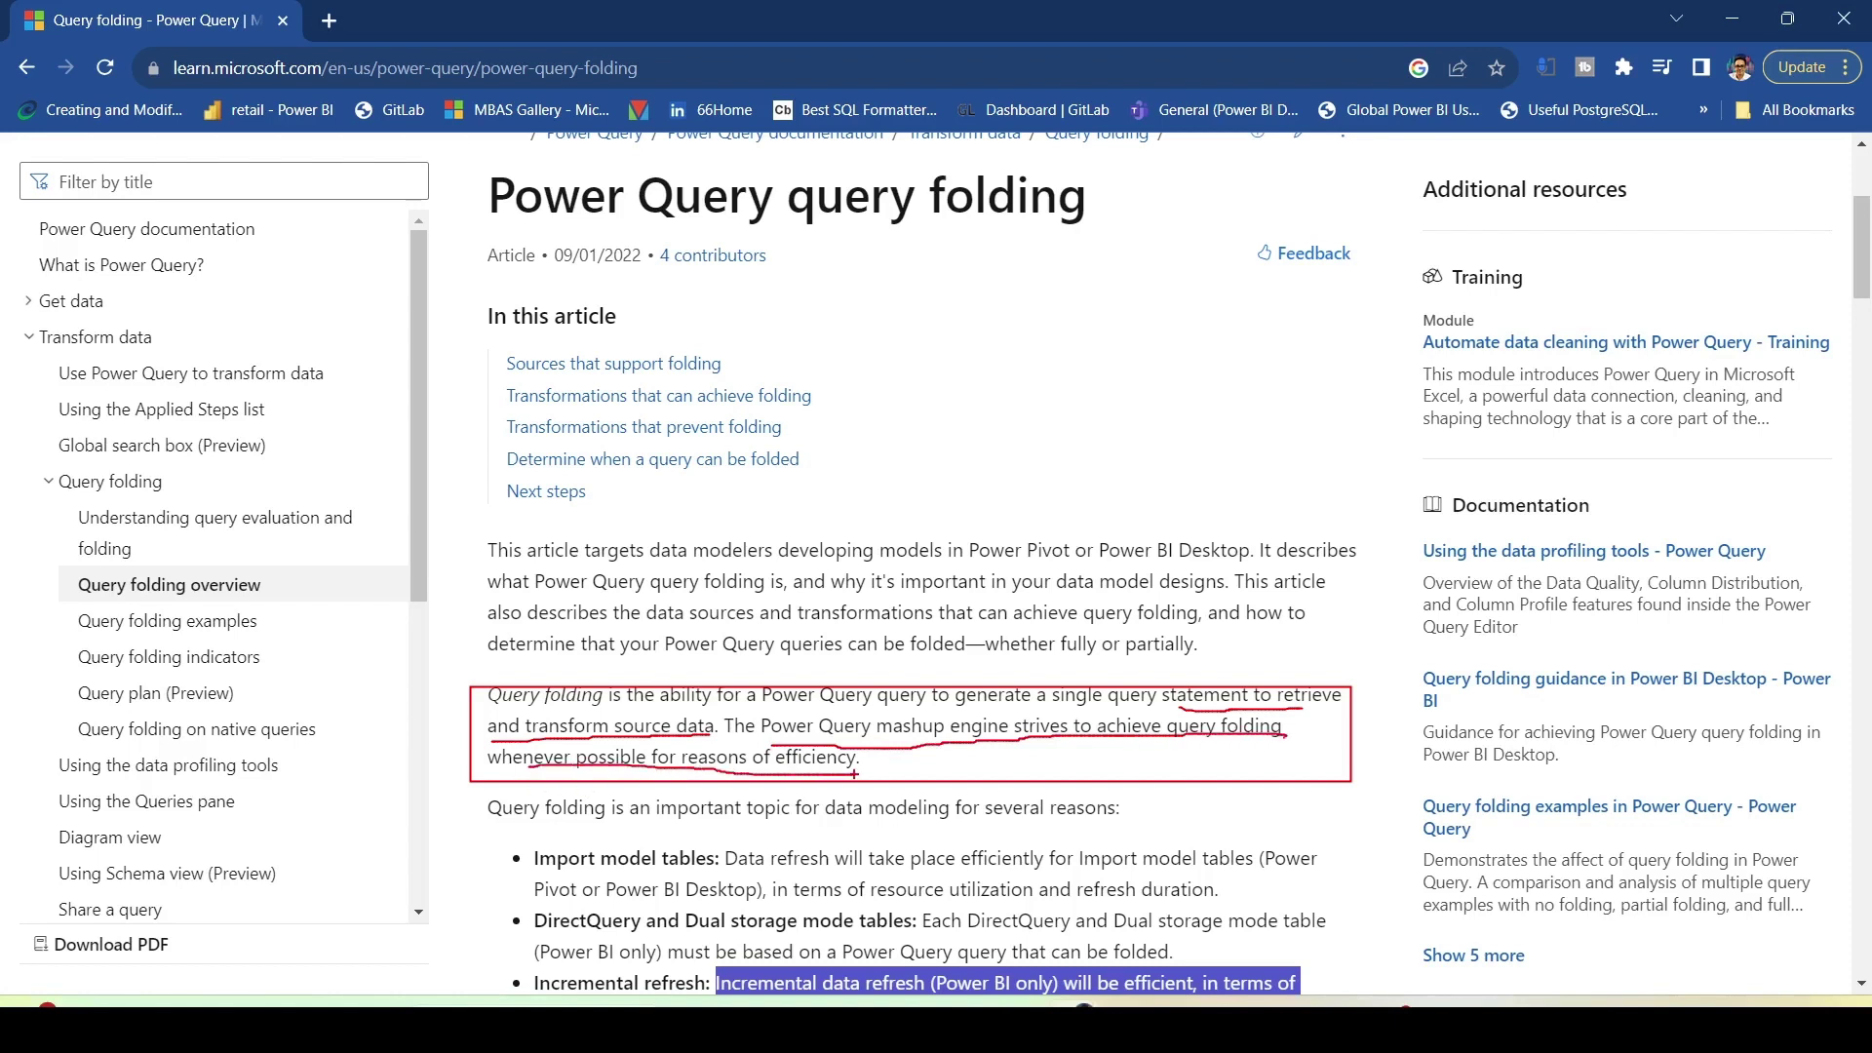
key(Escape)
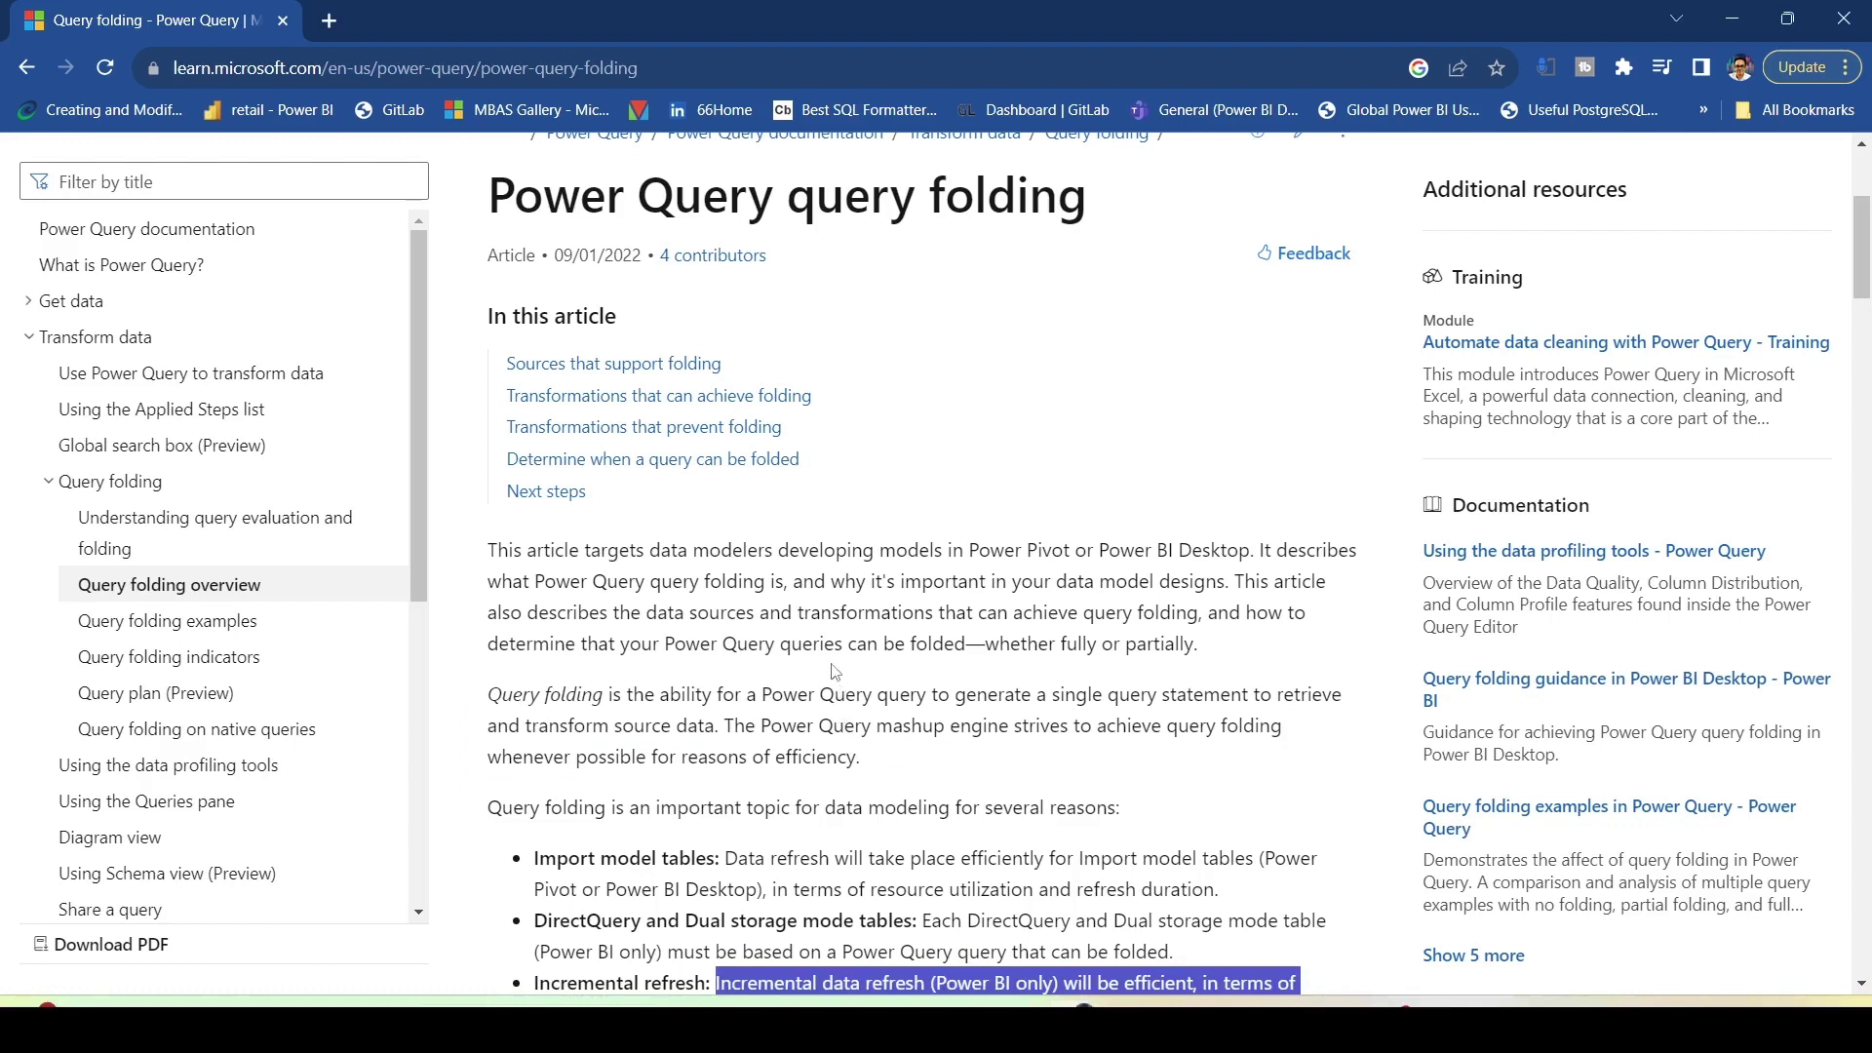
key(shift+Down)
key(shift+Down)
key(shift+Down)
key(shift+Down)
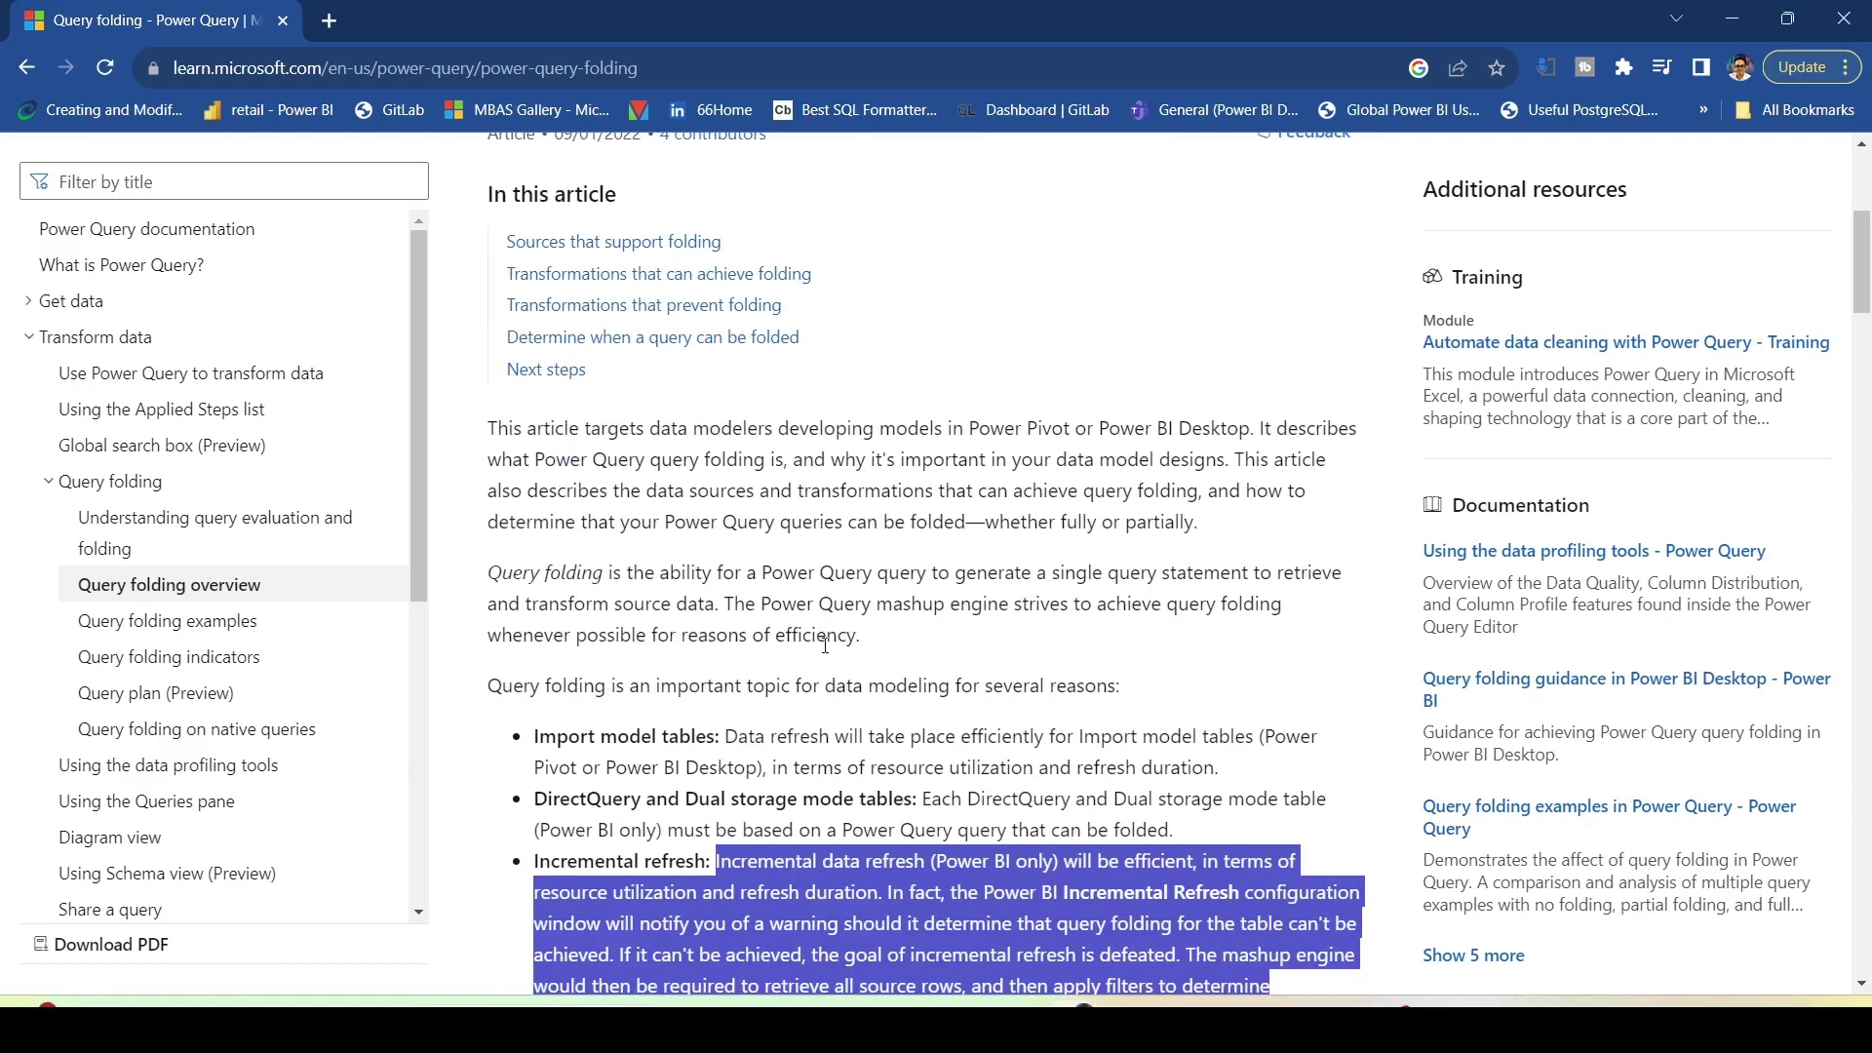
click(802, 704)
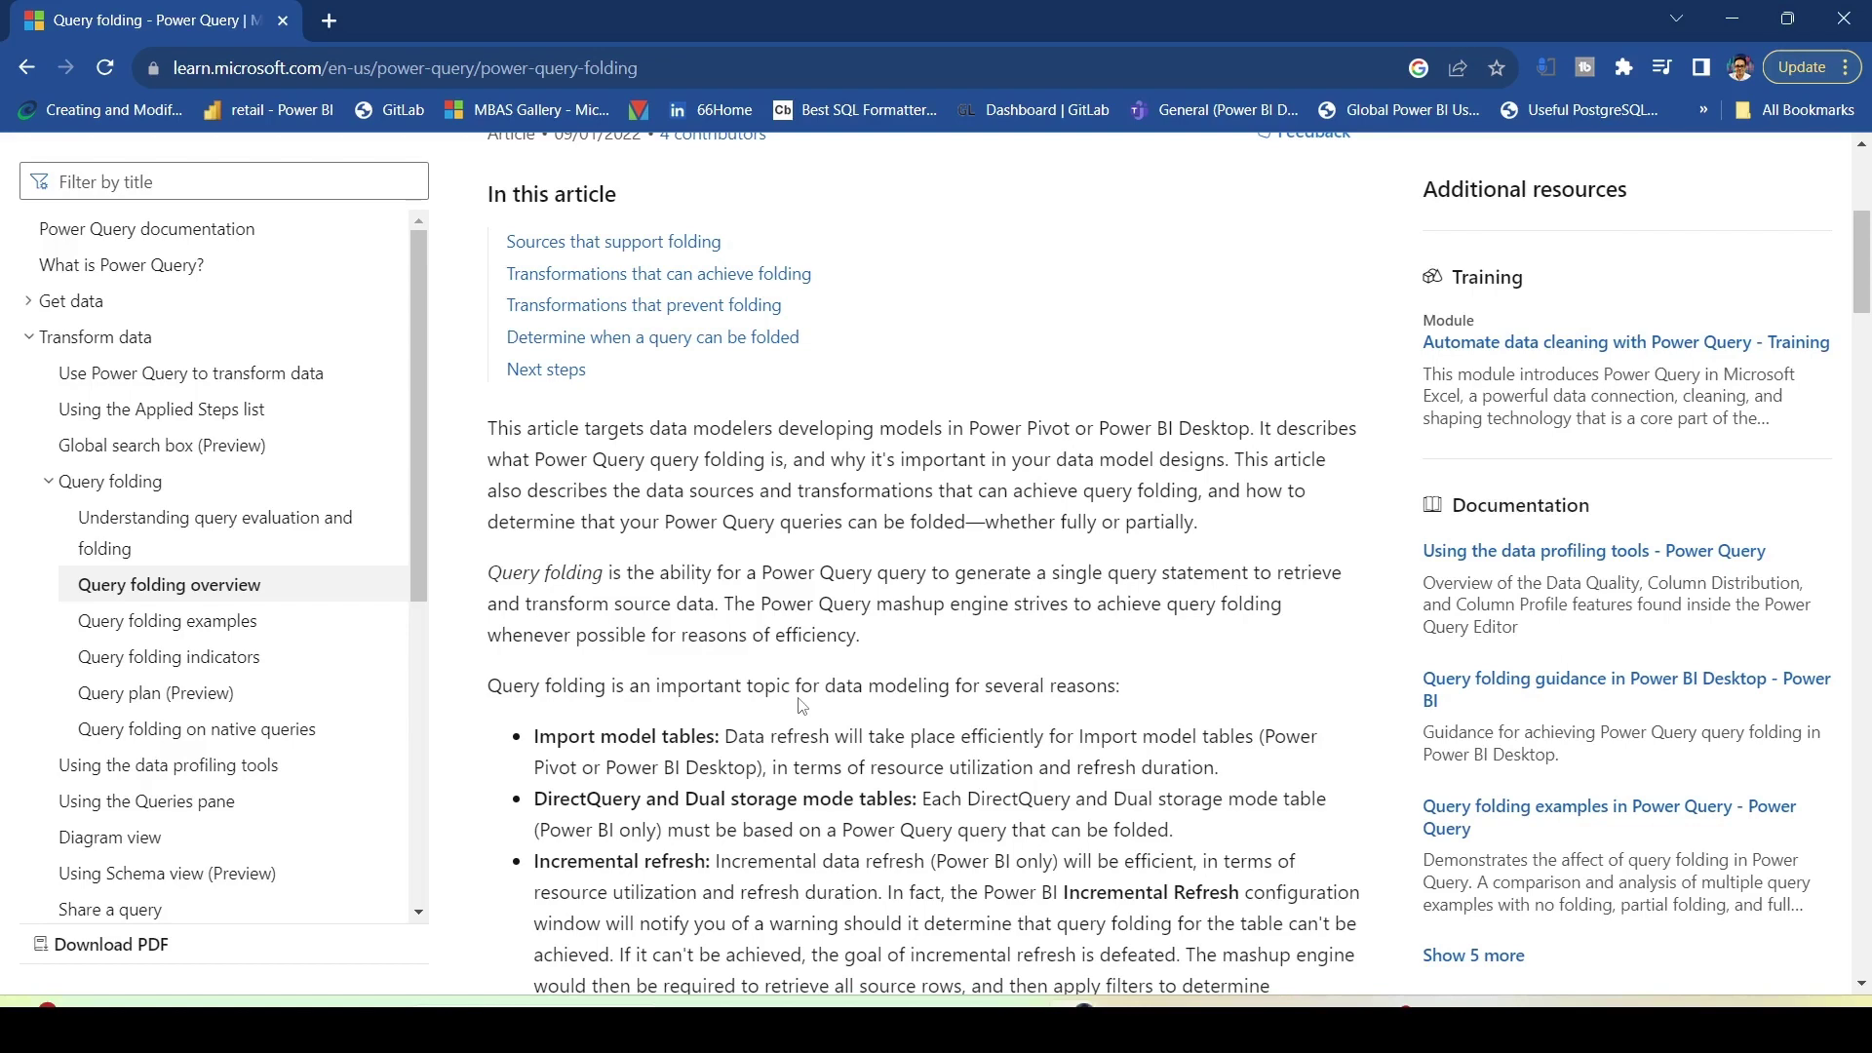
scroll(803, 704, down, 1)
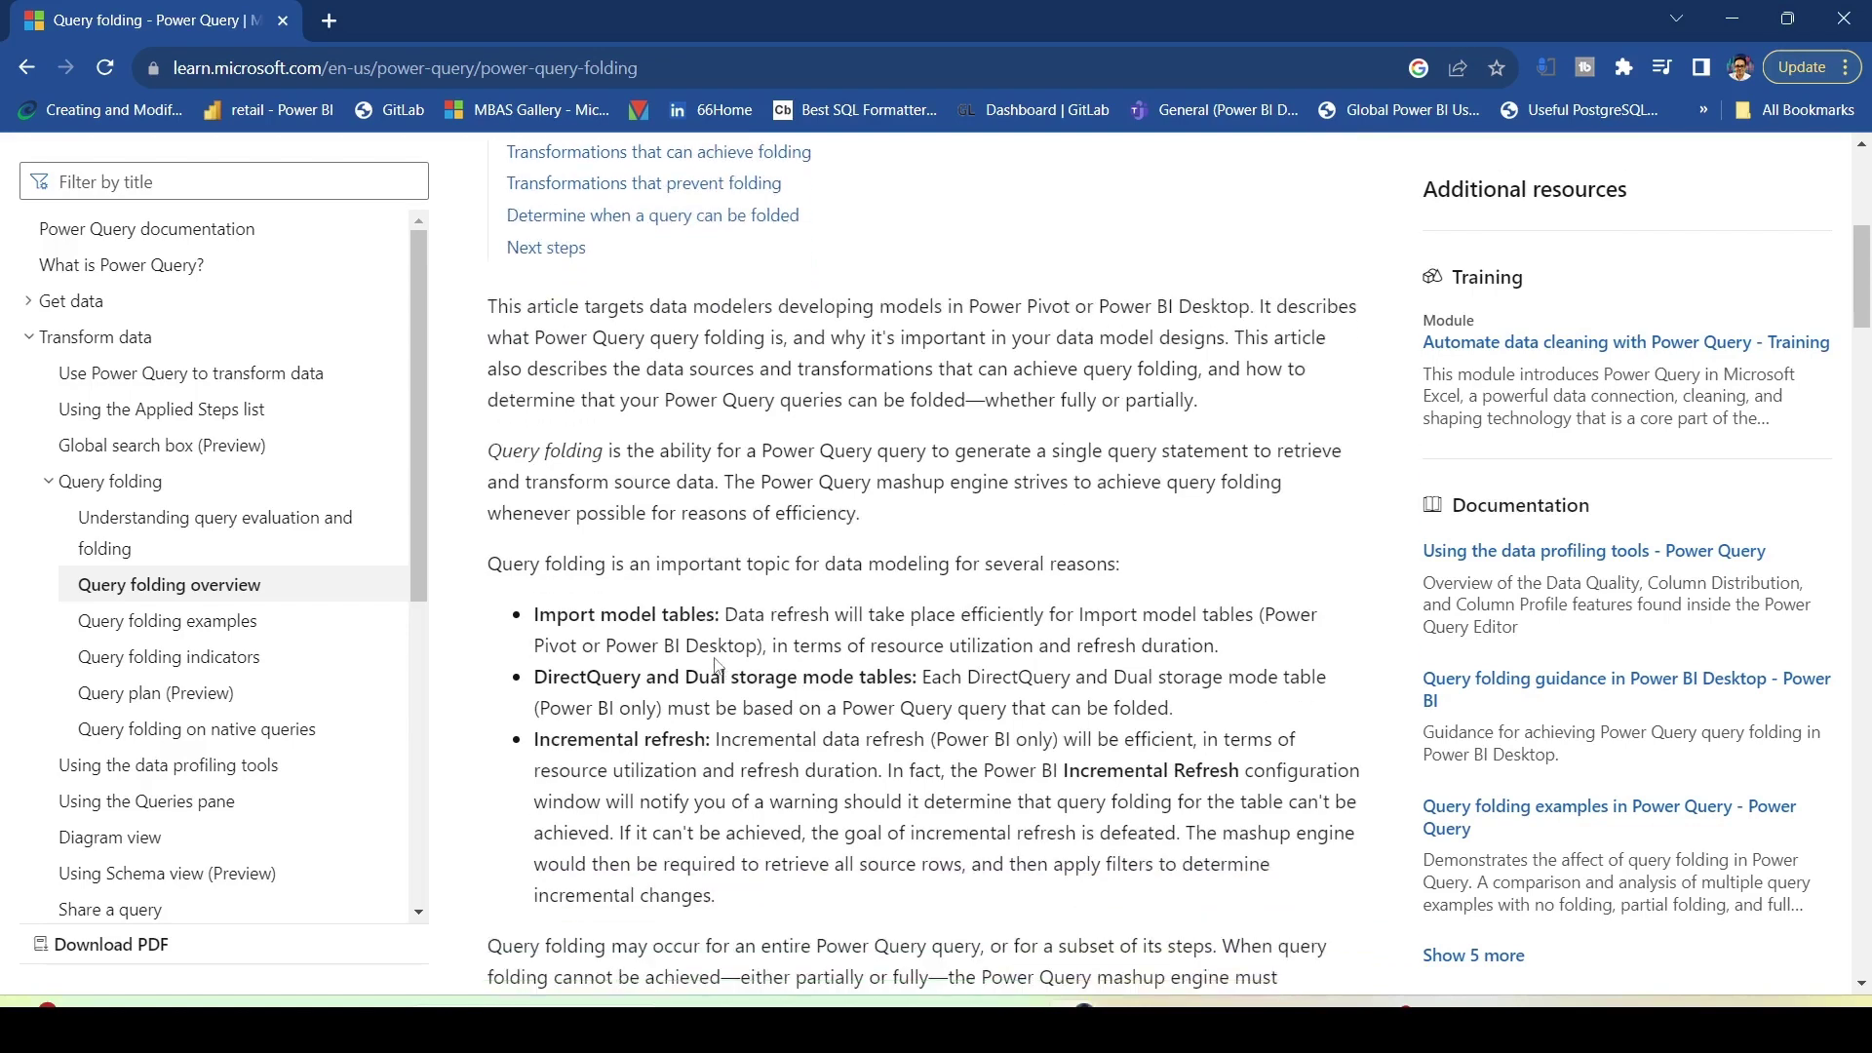
drag(725, 614, 1248, 620)
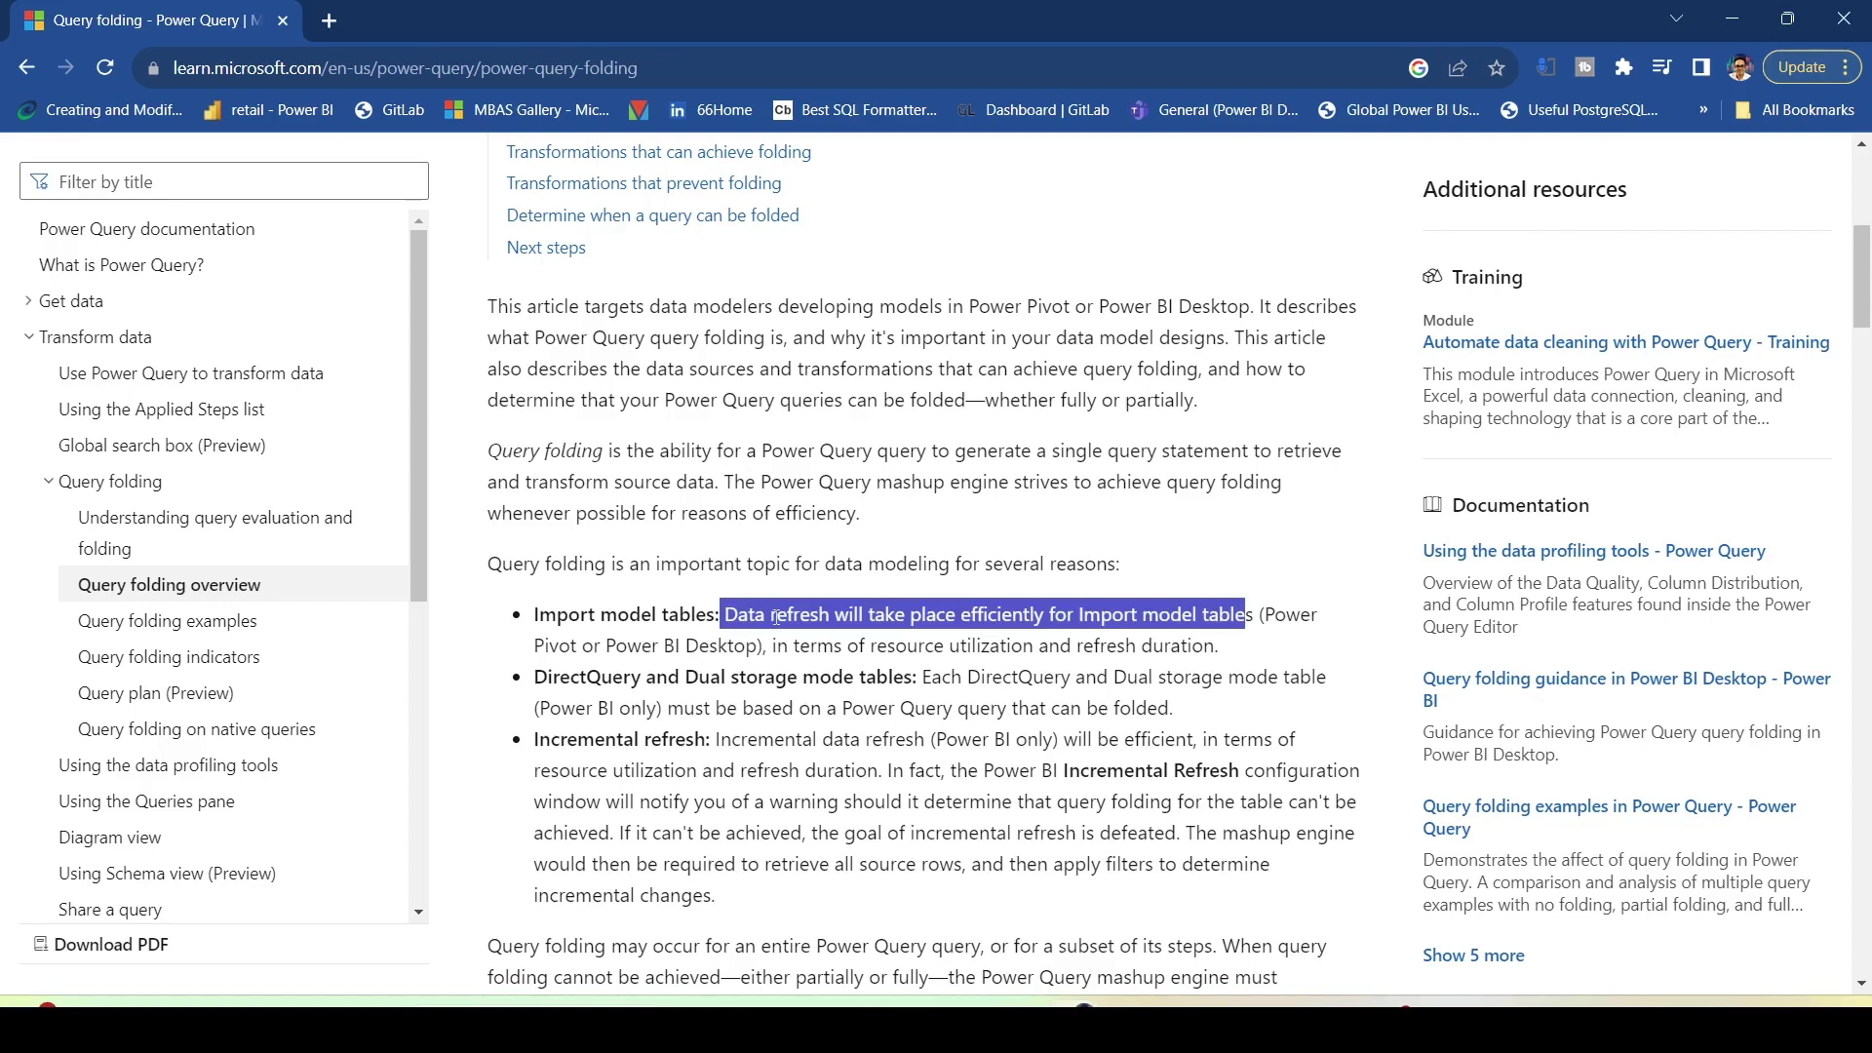
- Examine the article's section on using View Native Query to determine when a query can be folded
scroll(776, 617, down, 12)
scroll(776, 627, down, 15)
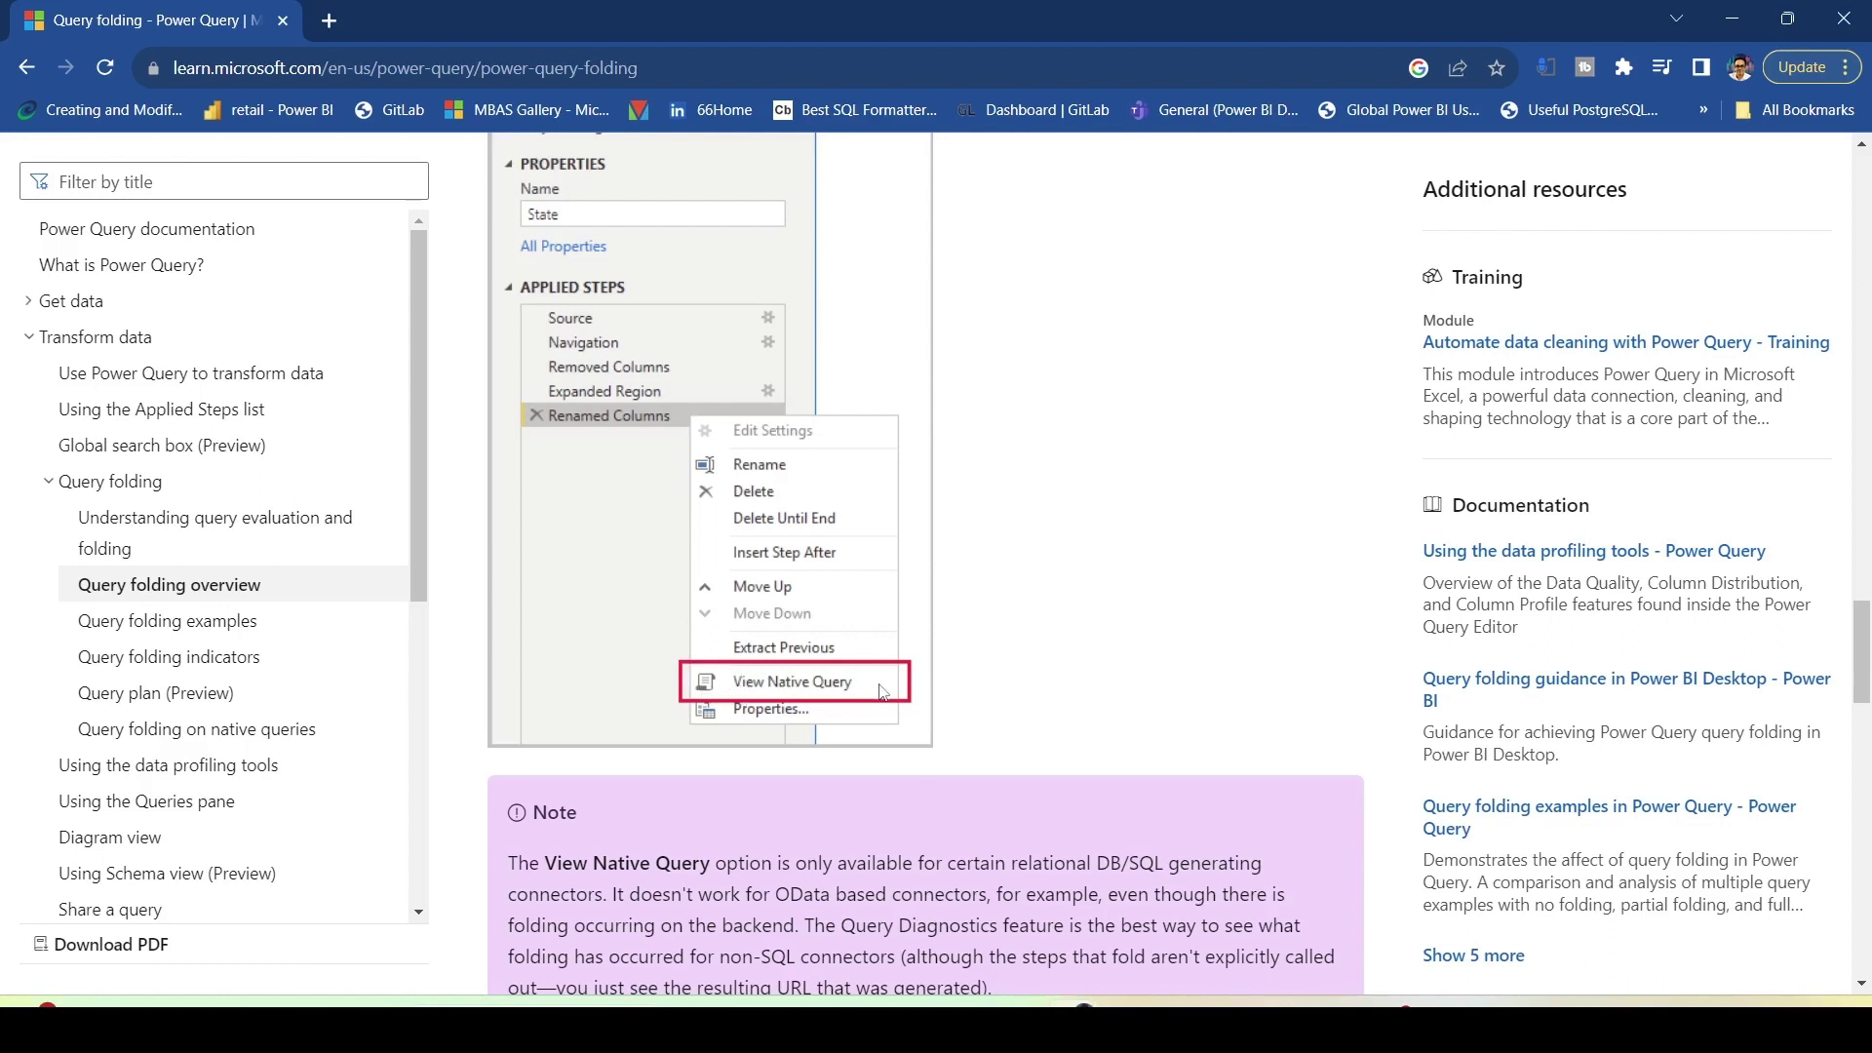
scroll(882, 691, down, 13)
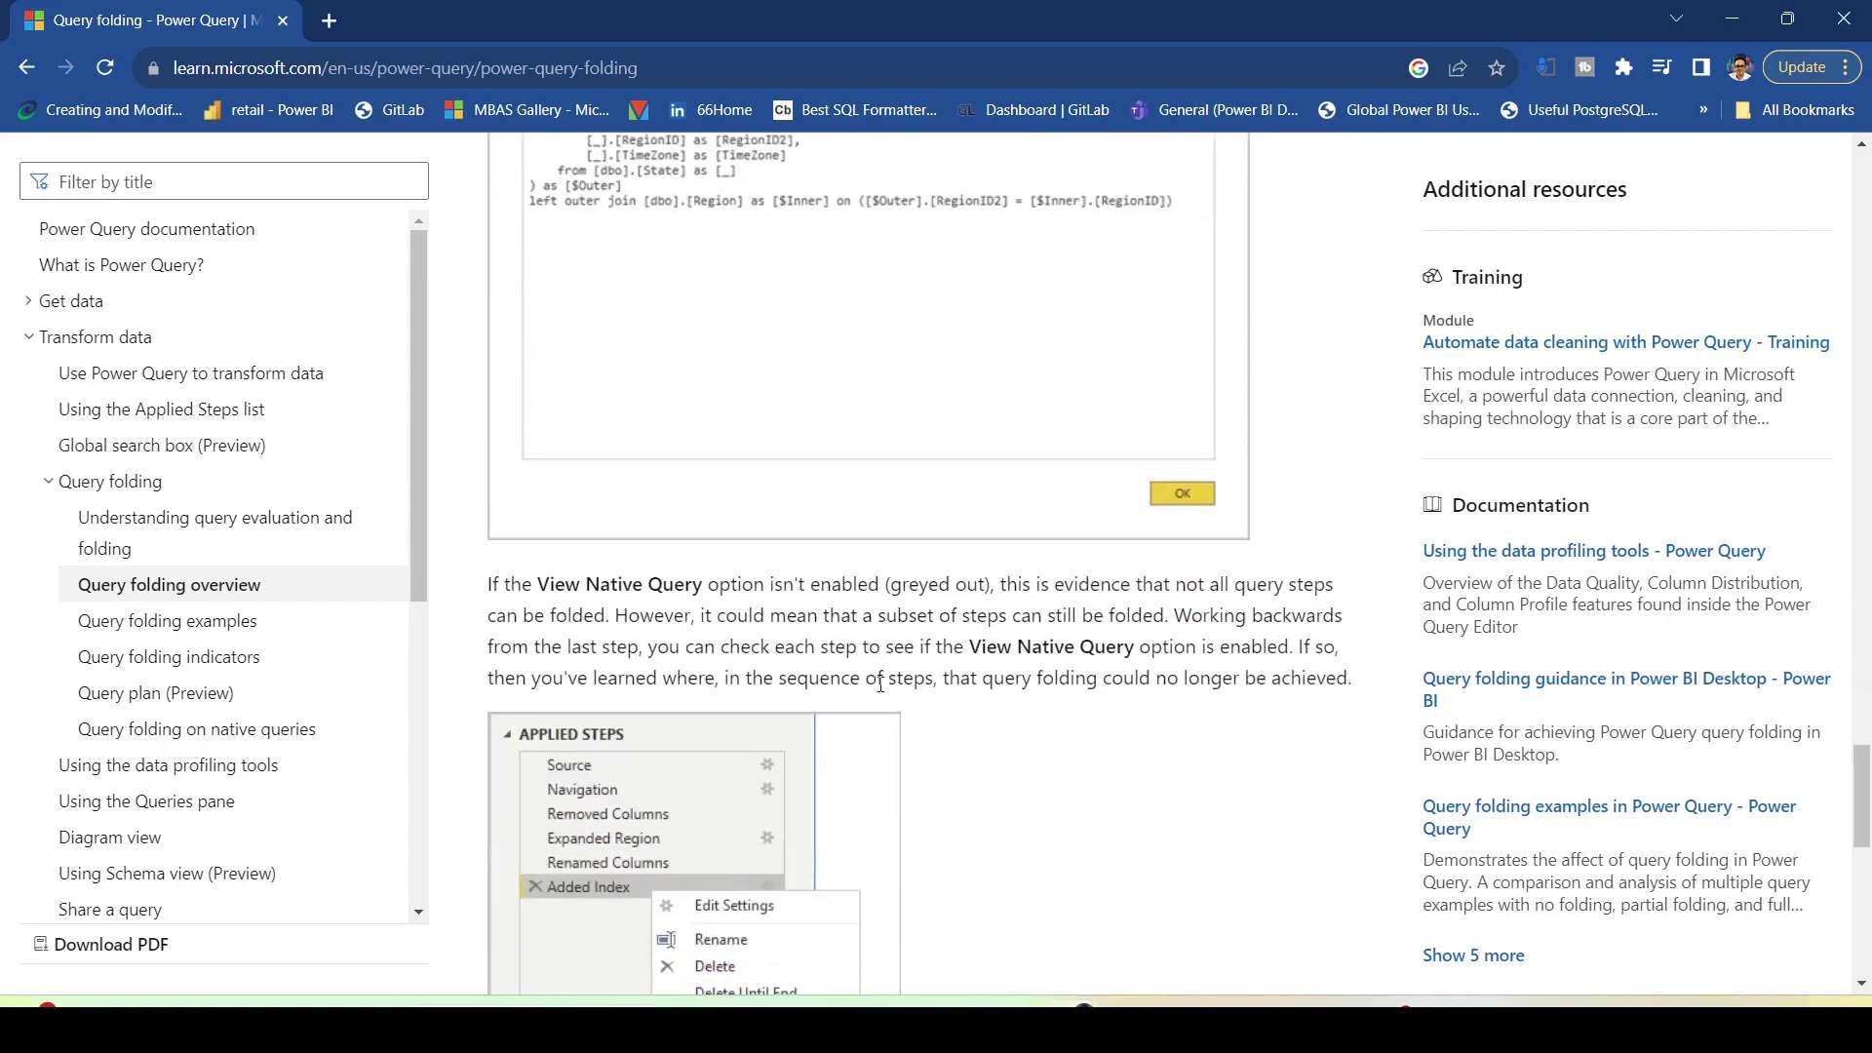
scroll(880, 683, down, 4)
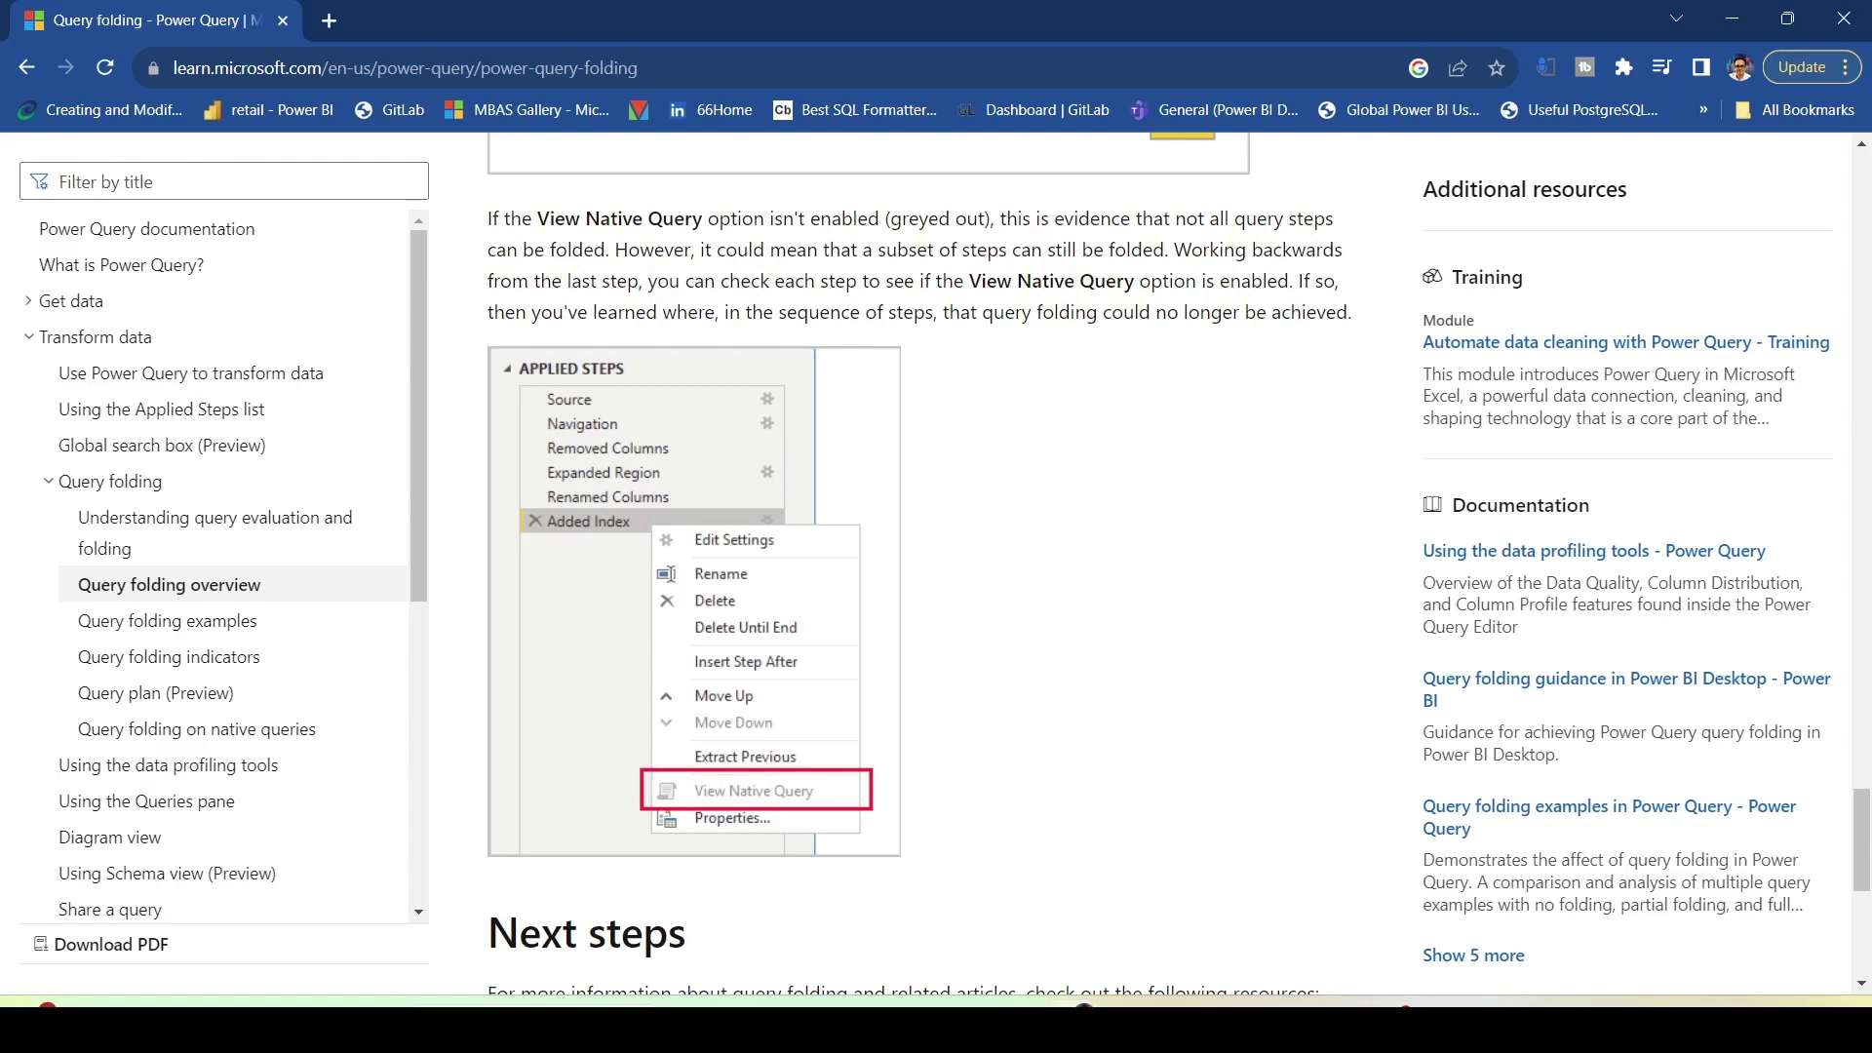
- Switch to Power BI Desktop and connect in Import mode to the sales database on the SQL Server localhost\sqlexpress
key(alt+Tab)
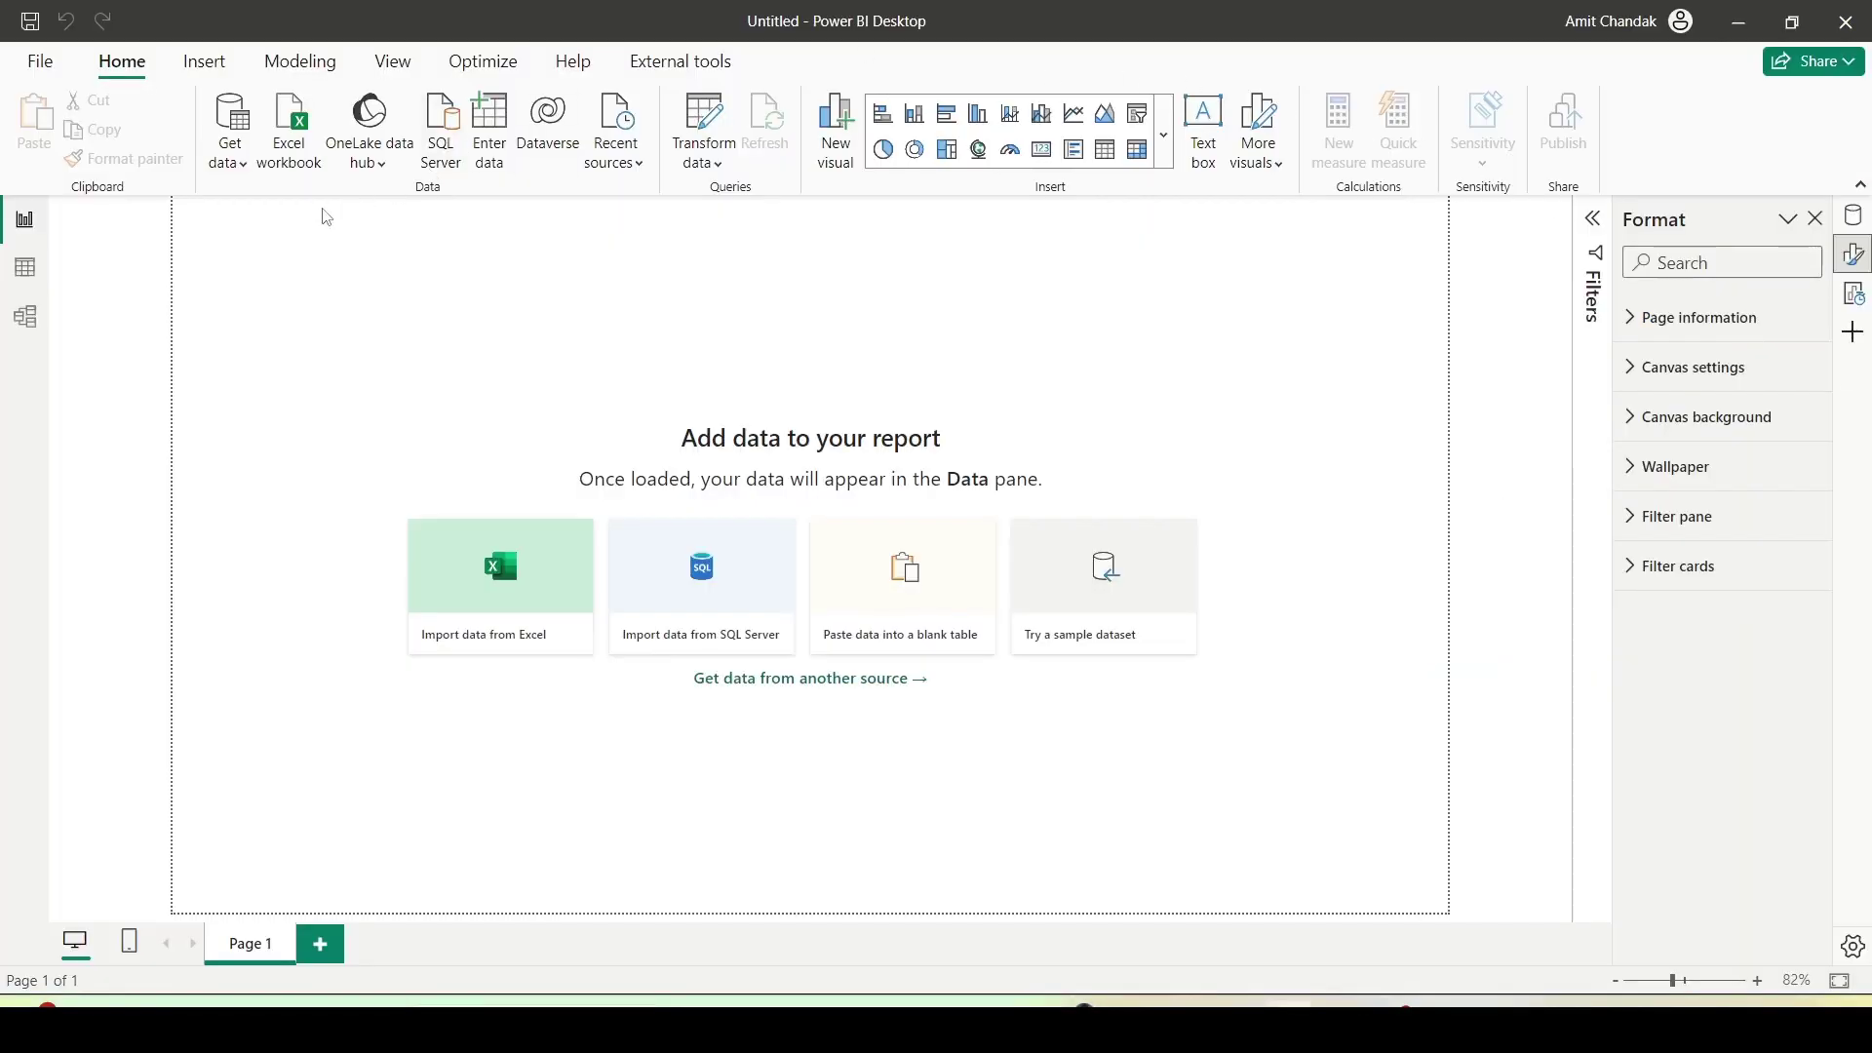
click(234, 168)
click(237, 166)
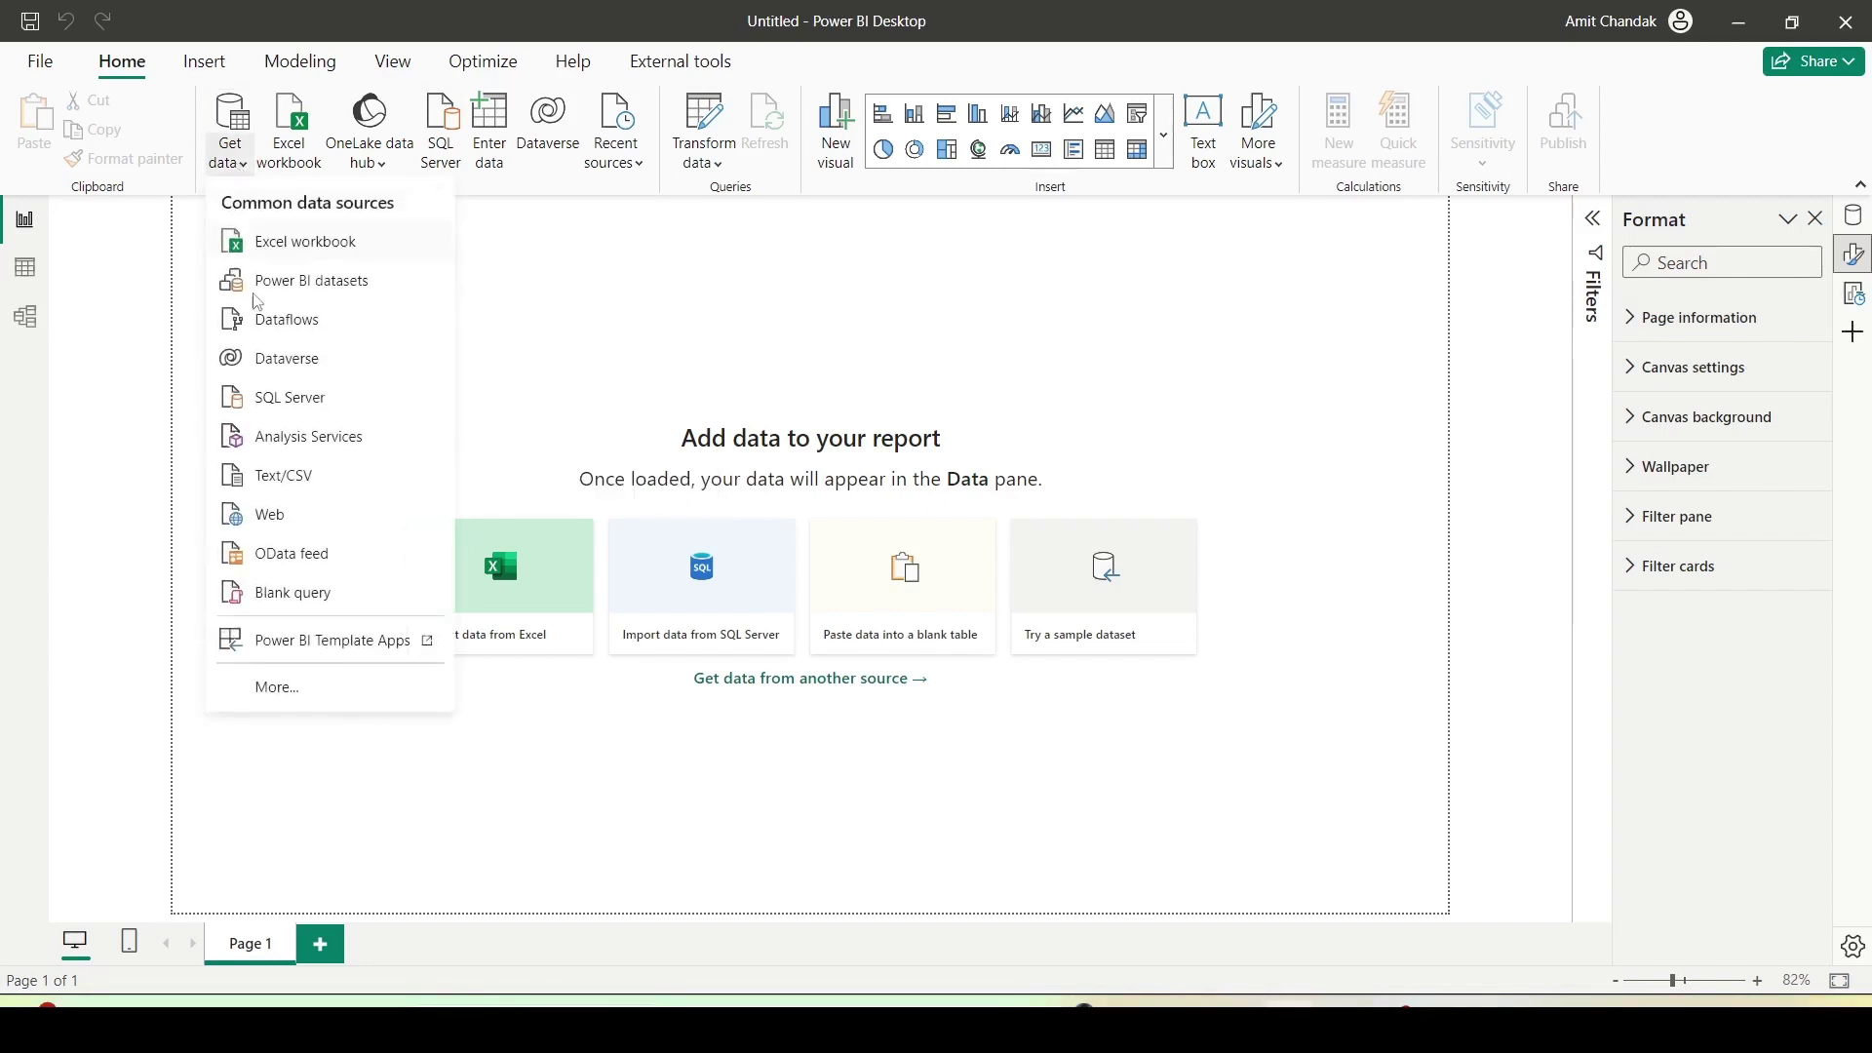
key(Escape)
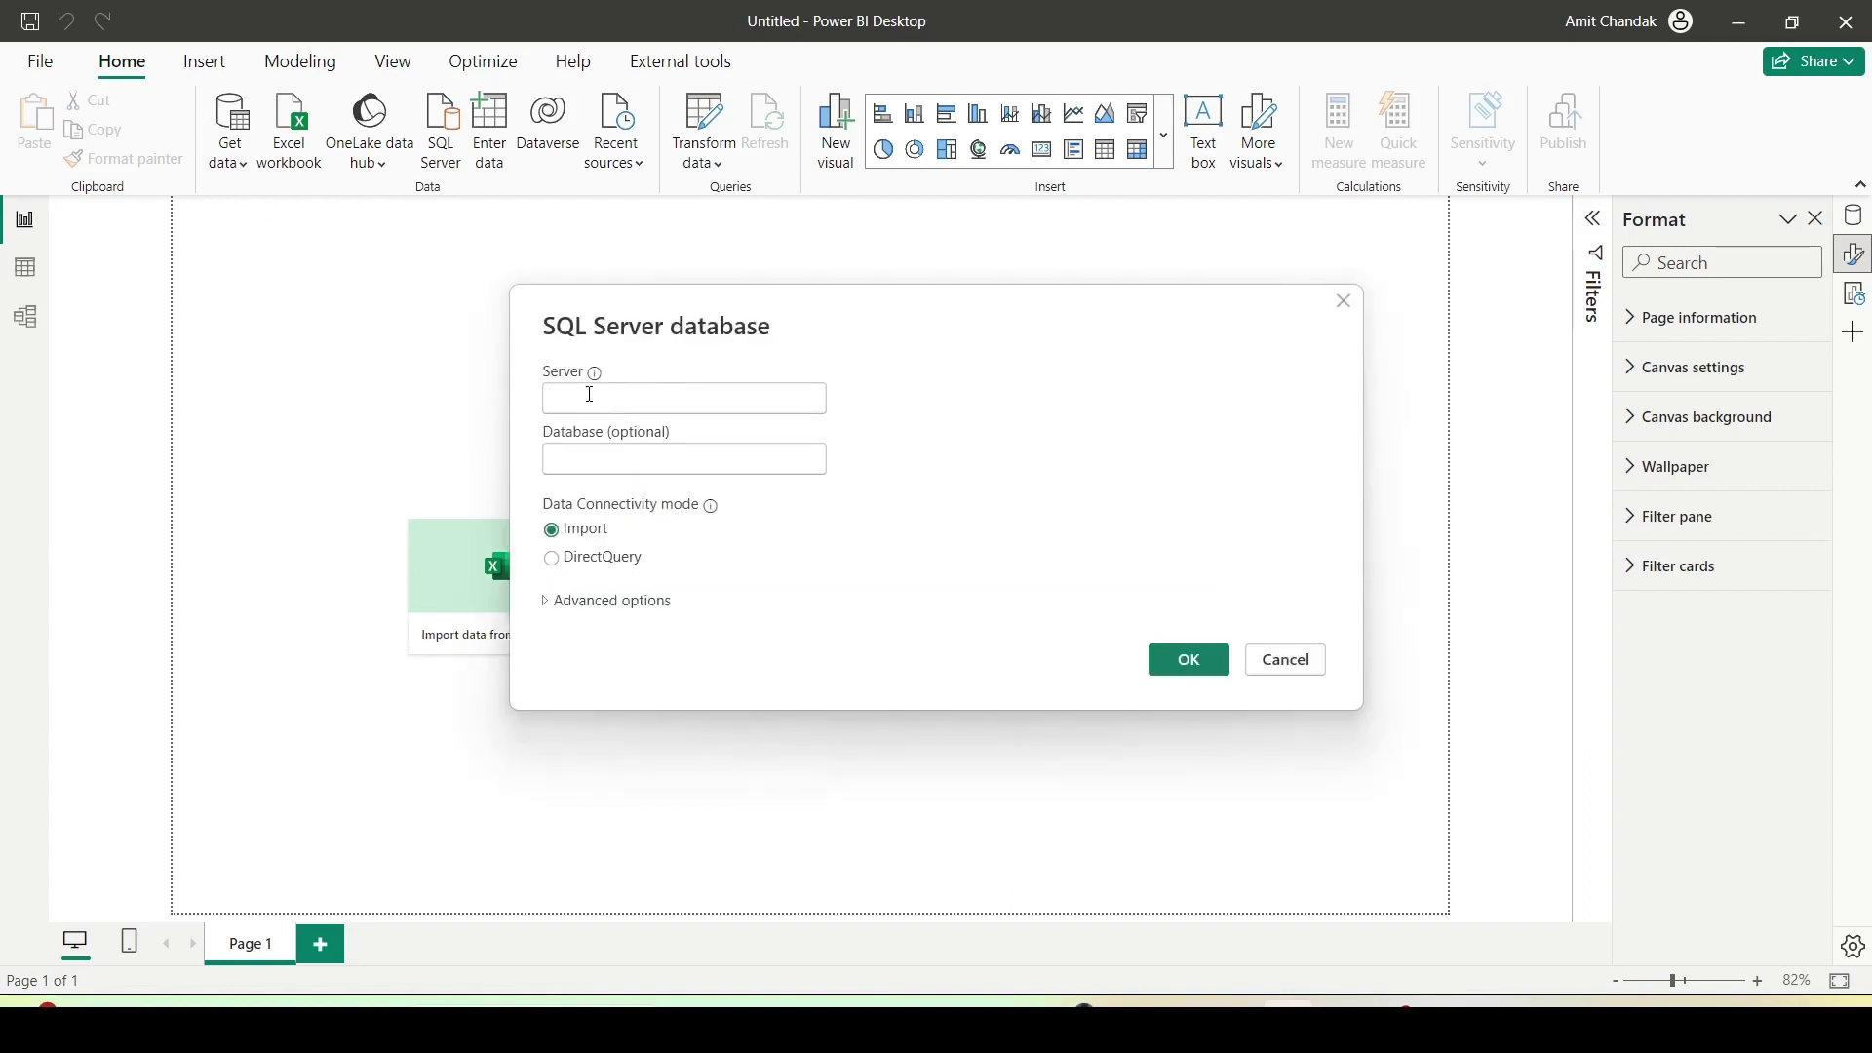
text(localhos)
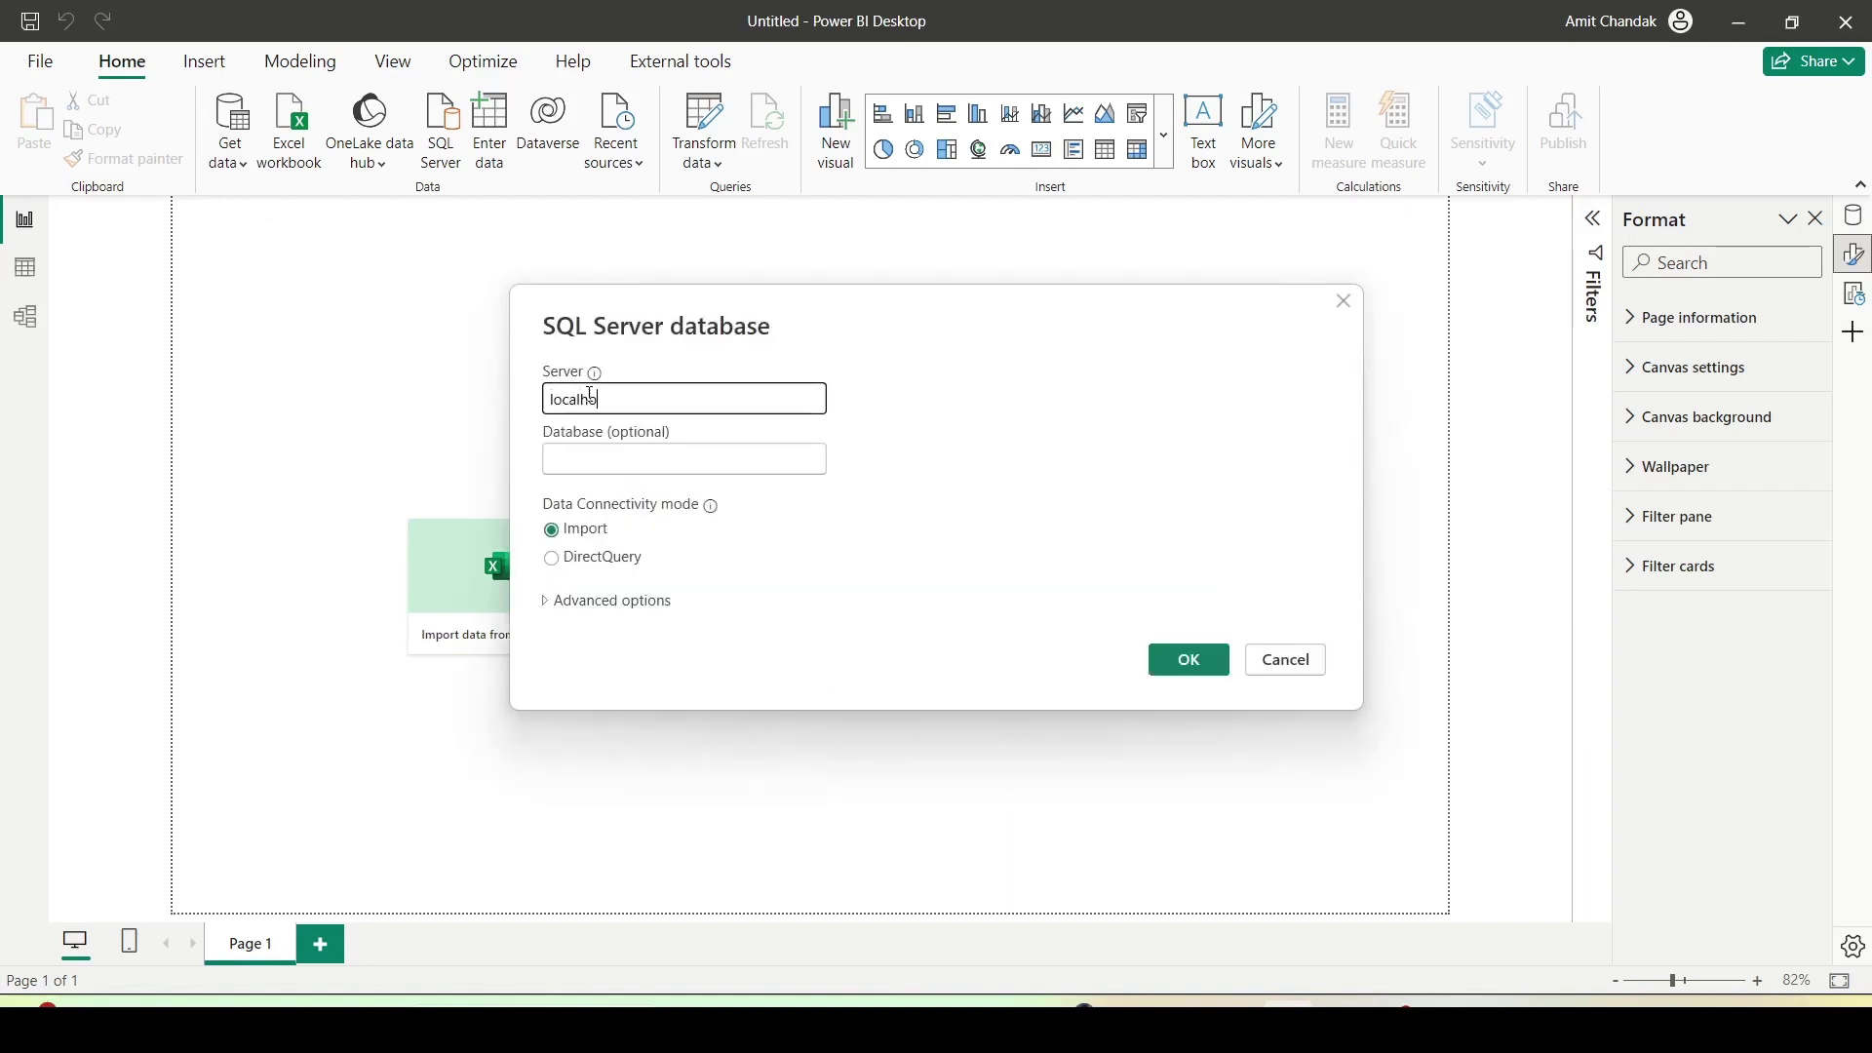
text(t\sqlexpress)
click(601, 471)
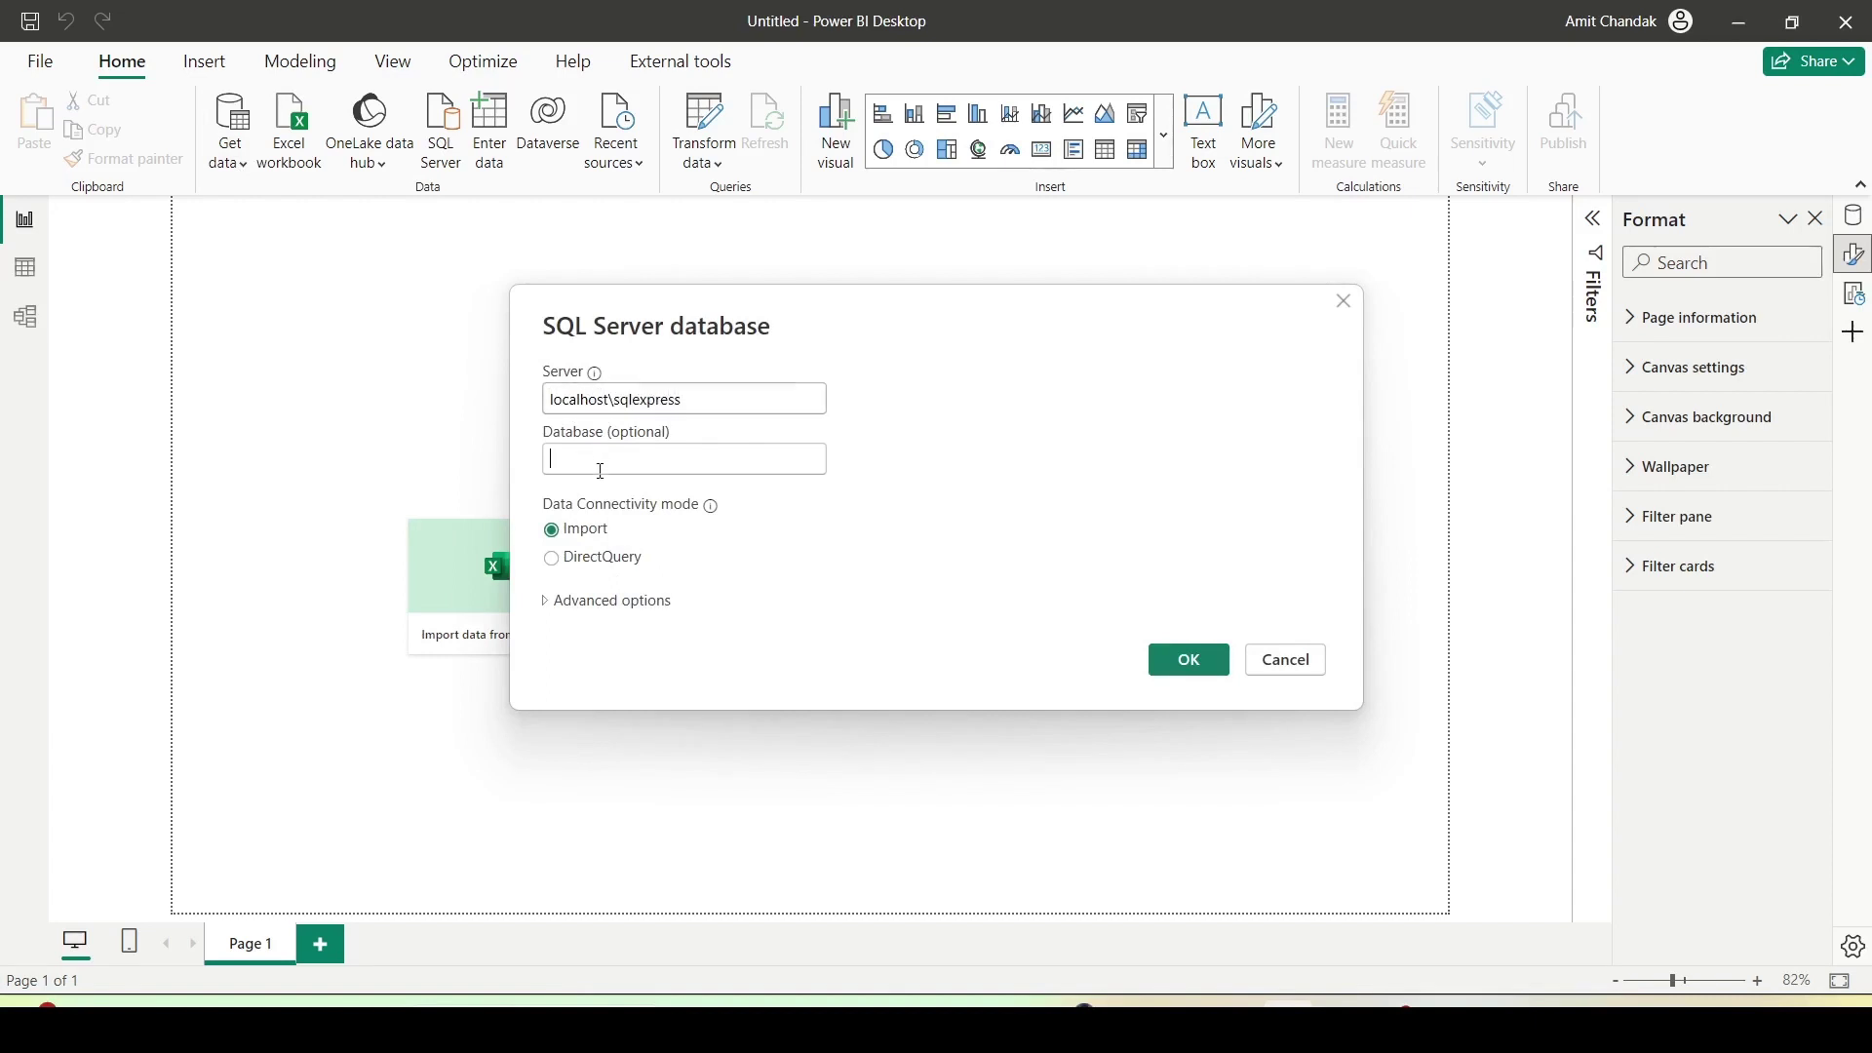
text(sales)
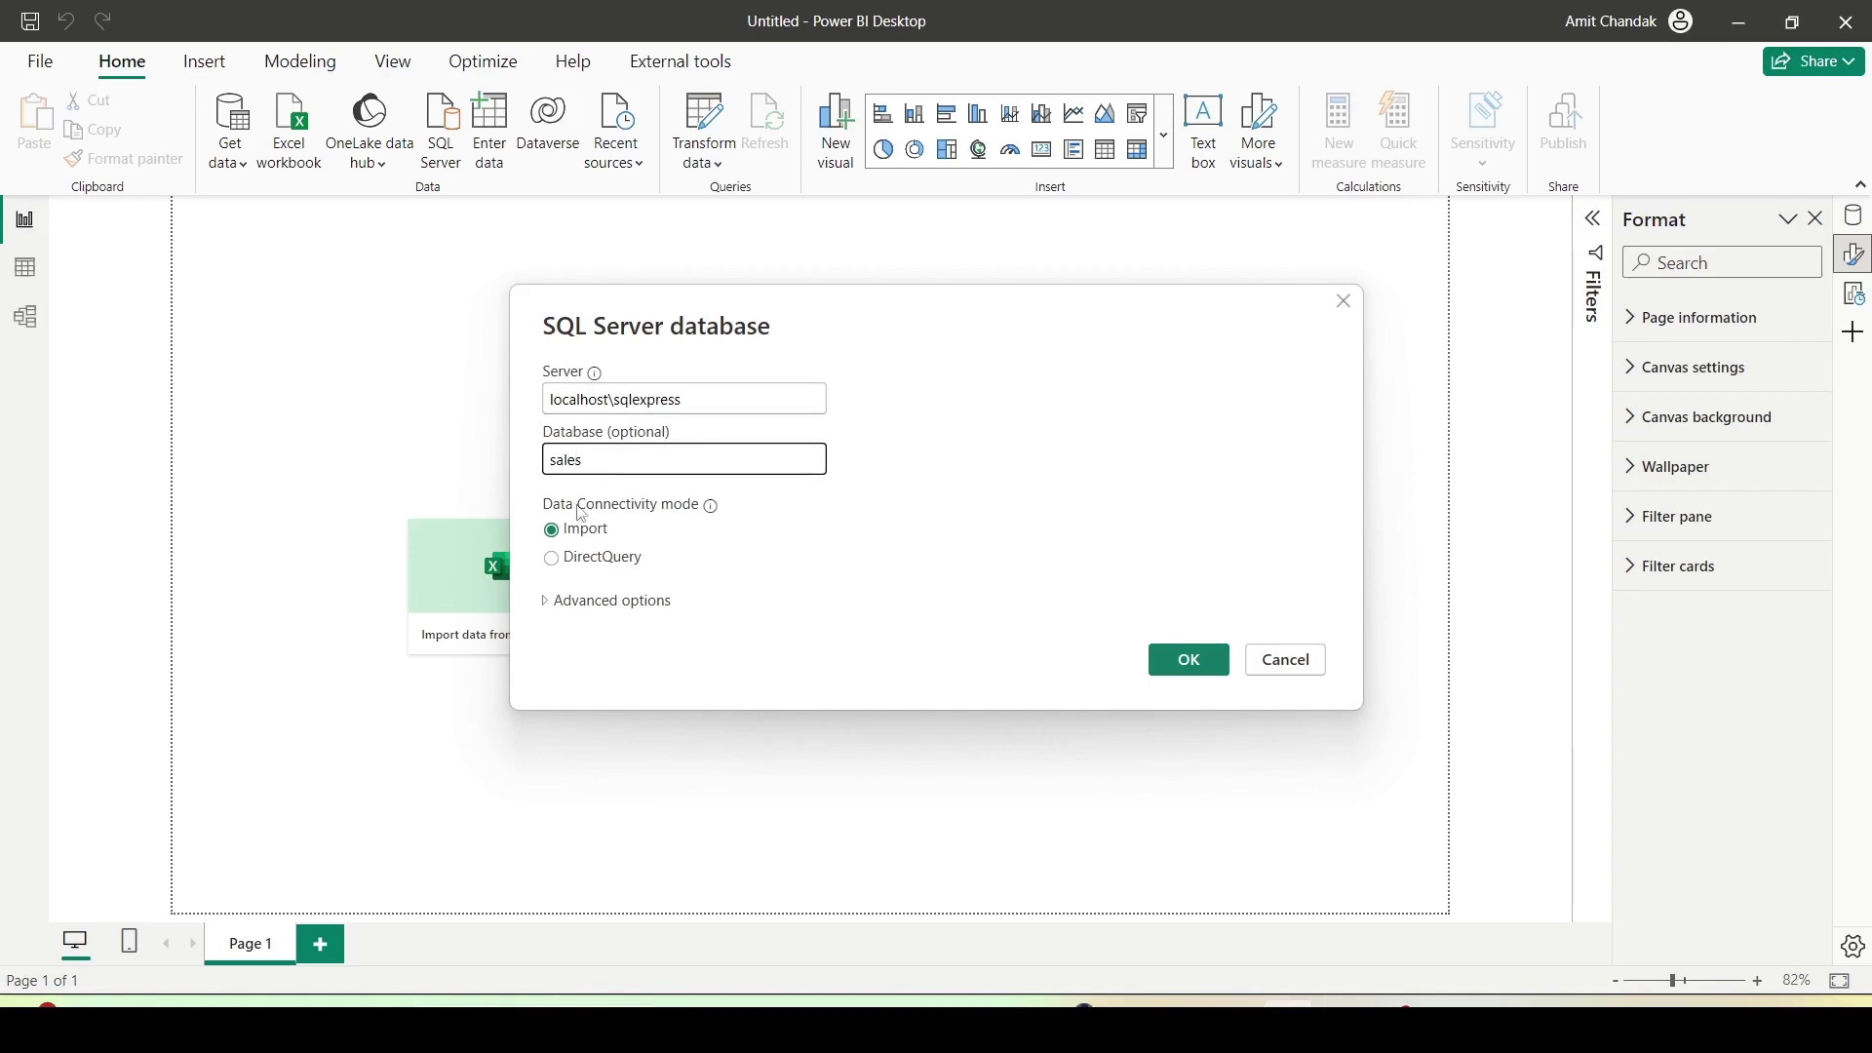
click(1170, 661)
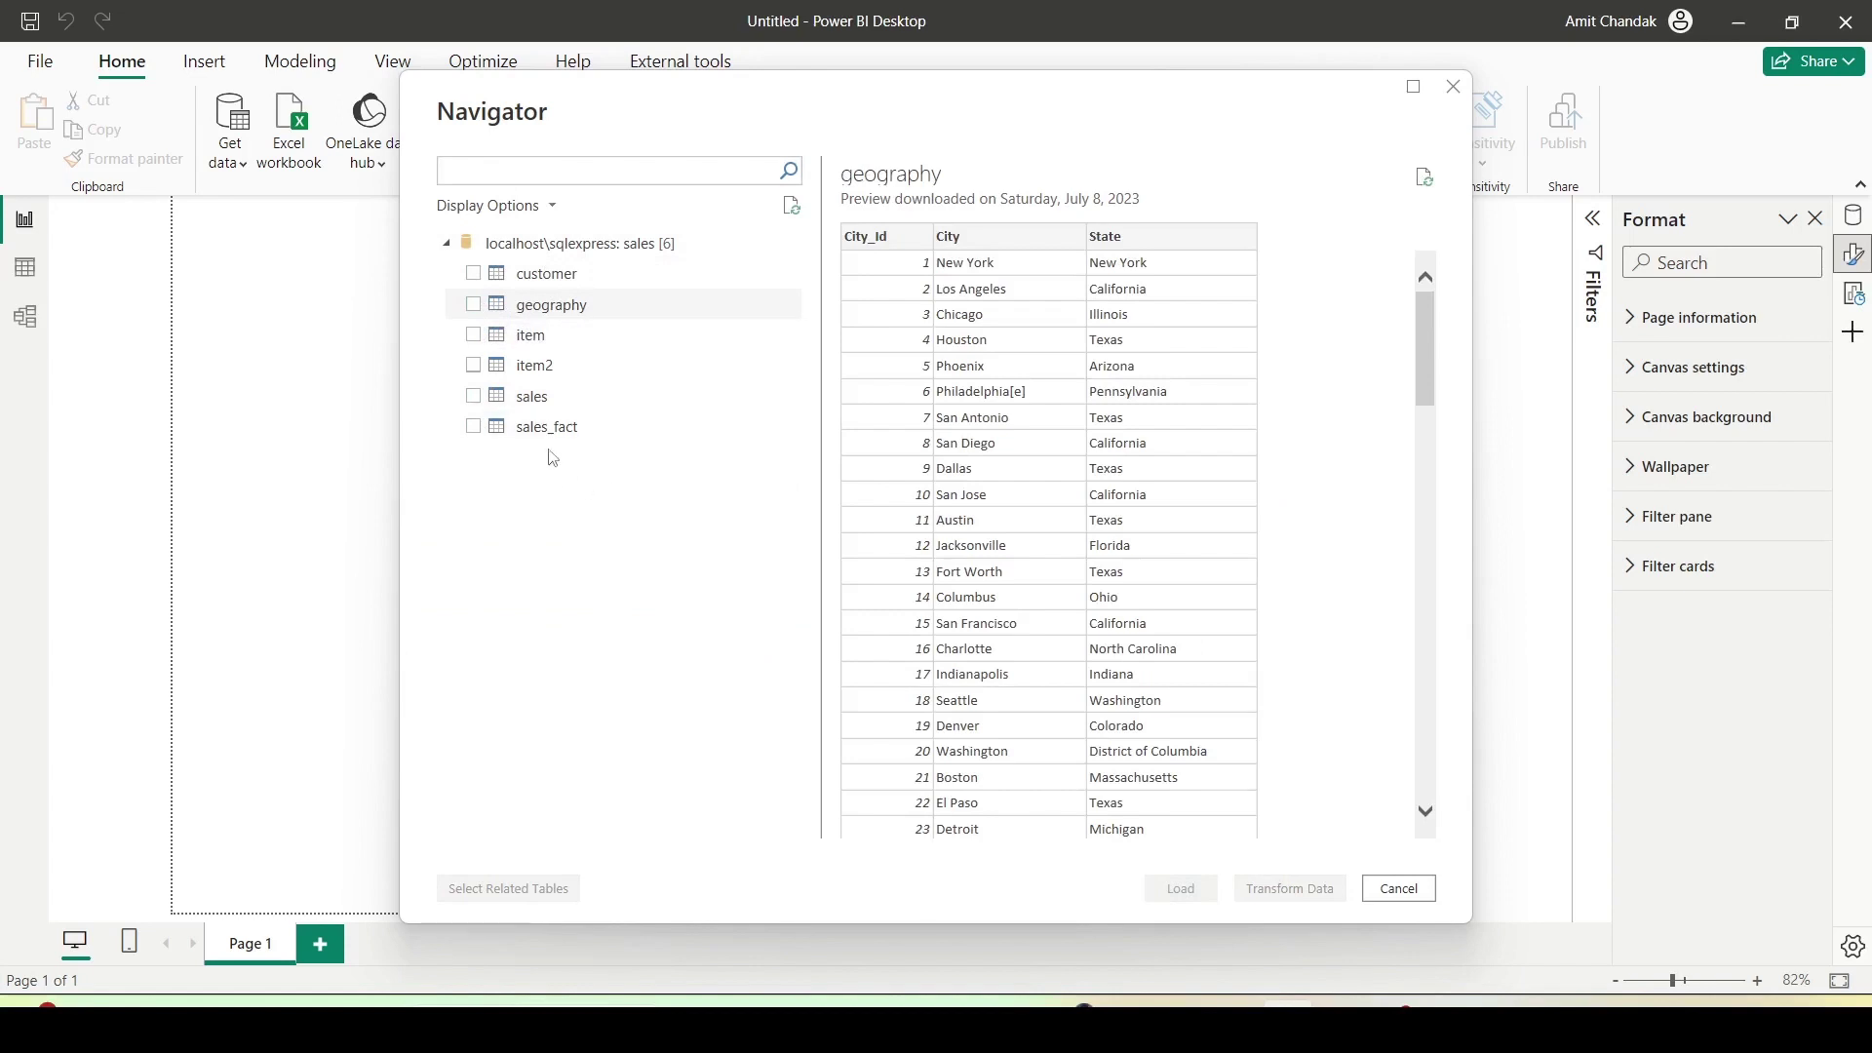
- Choose the sales table from the database and open it for transformation in Power Query Editor
click(473, 401)
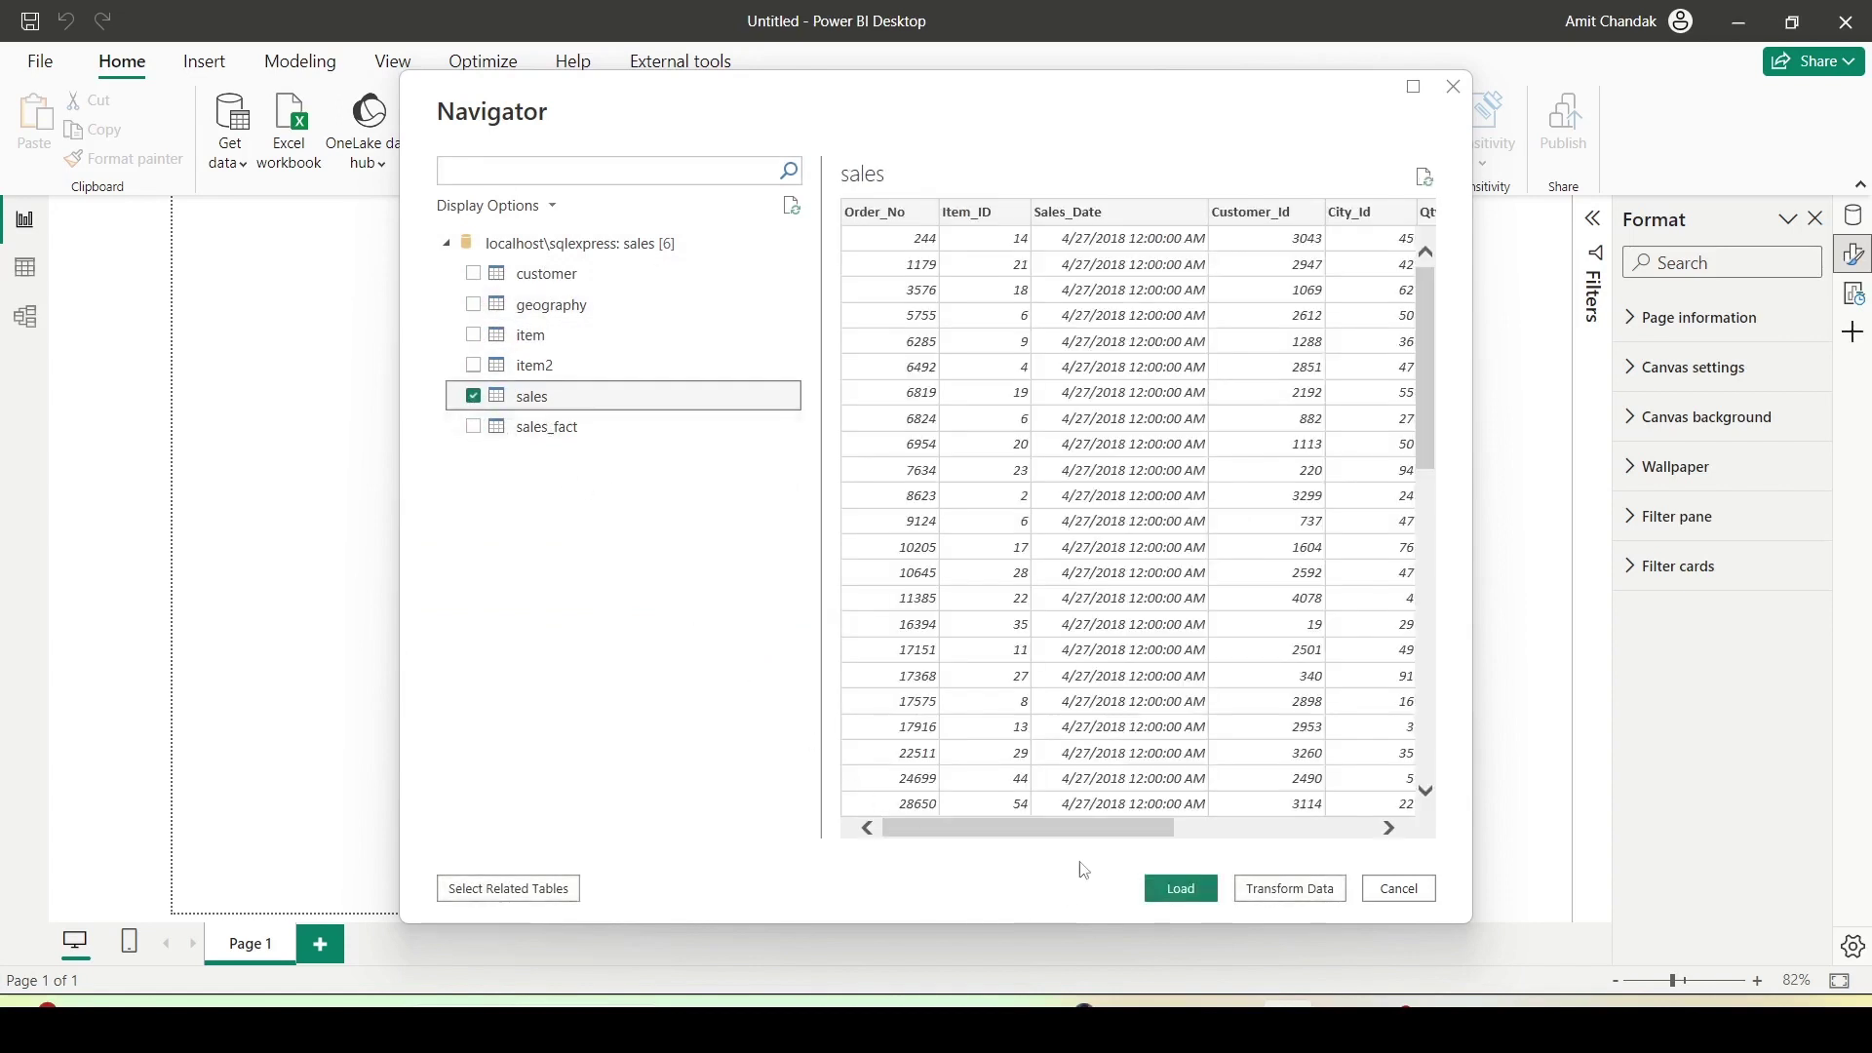
mouse_move(1114, 853)
mouse_down()
mouse_move(1217, 916)
mouse_move(1284, 901)
mouse_move(1354, 918)
mouse_up()
key(Escape)
click(1313, 901)
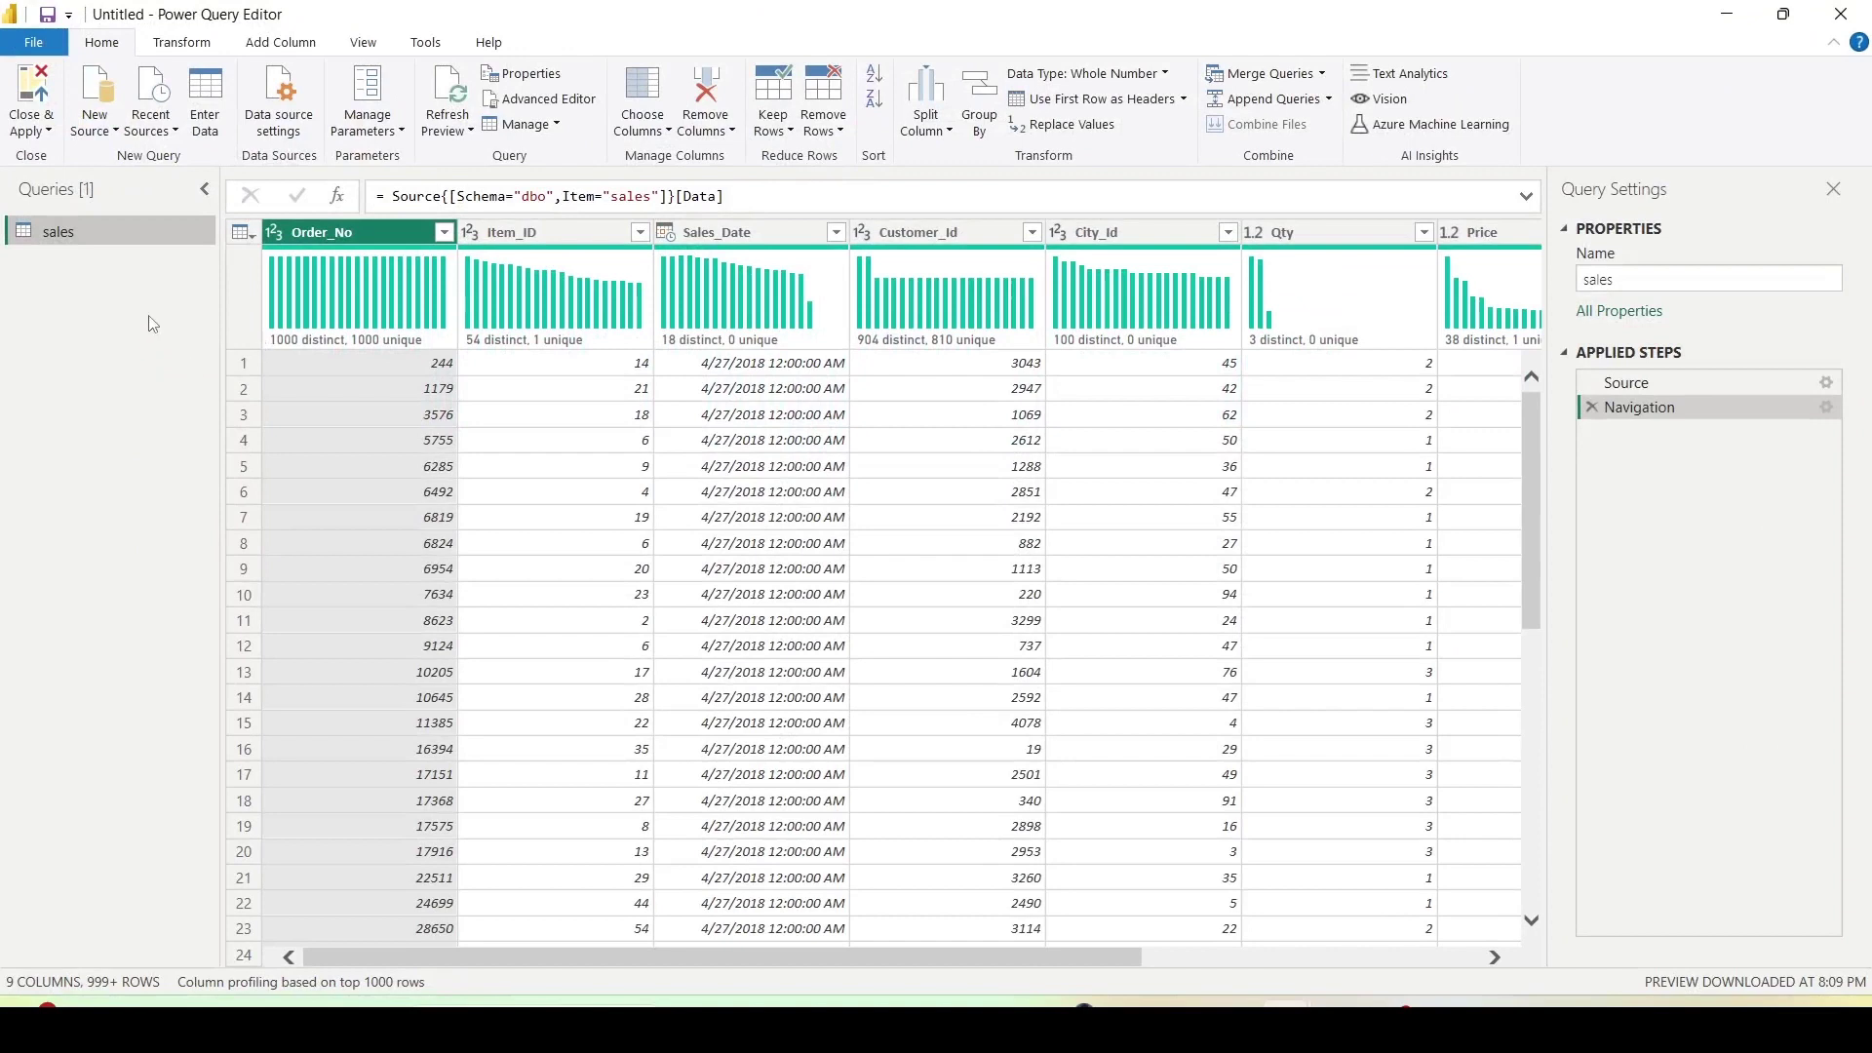
- View the native query generated for the Navigation step of the sales query
right_click(1639, 409)
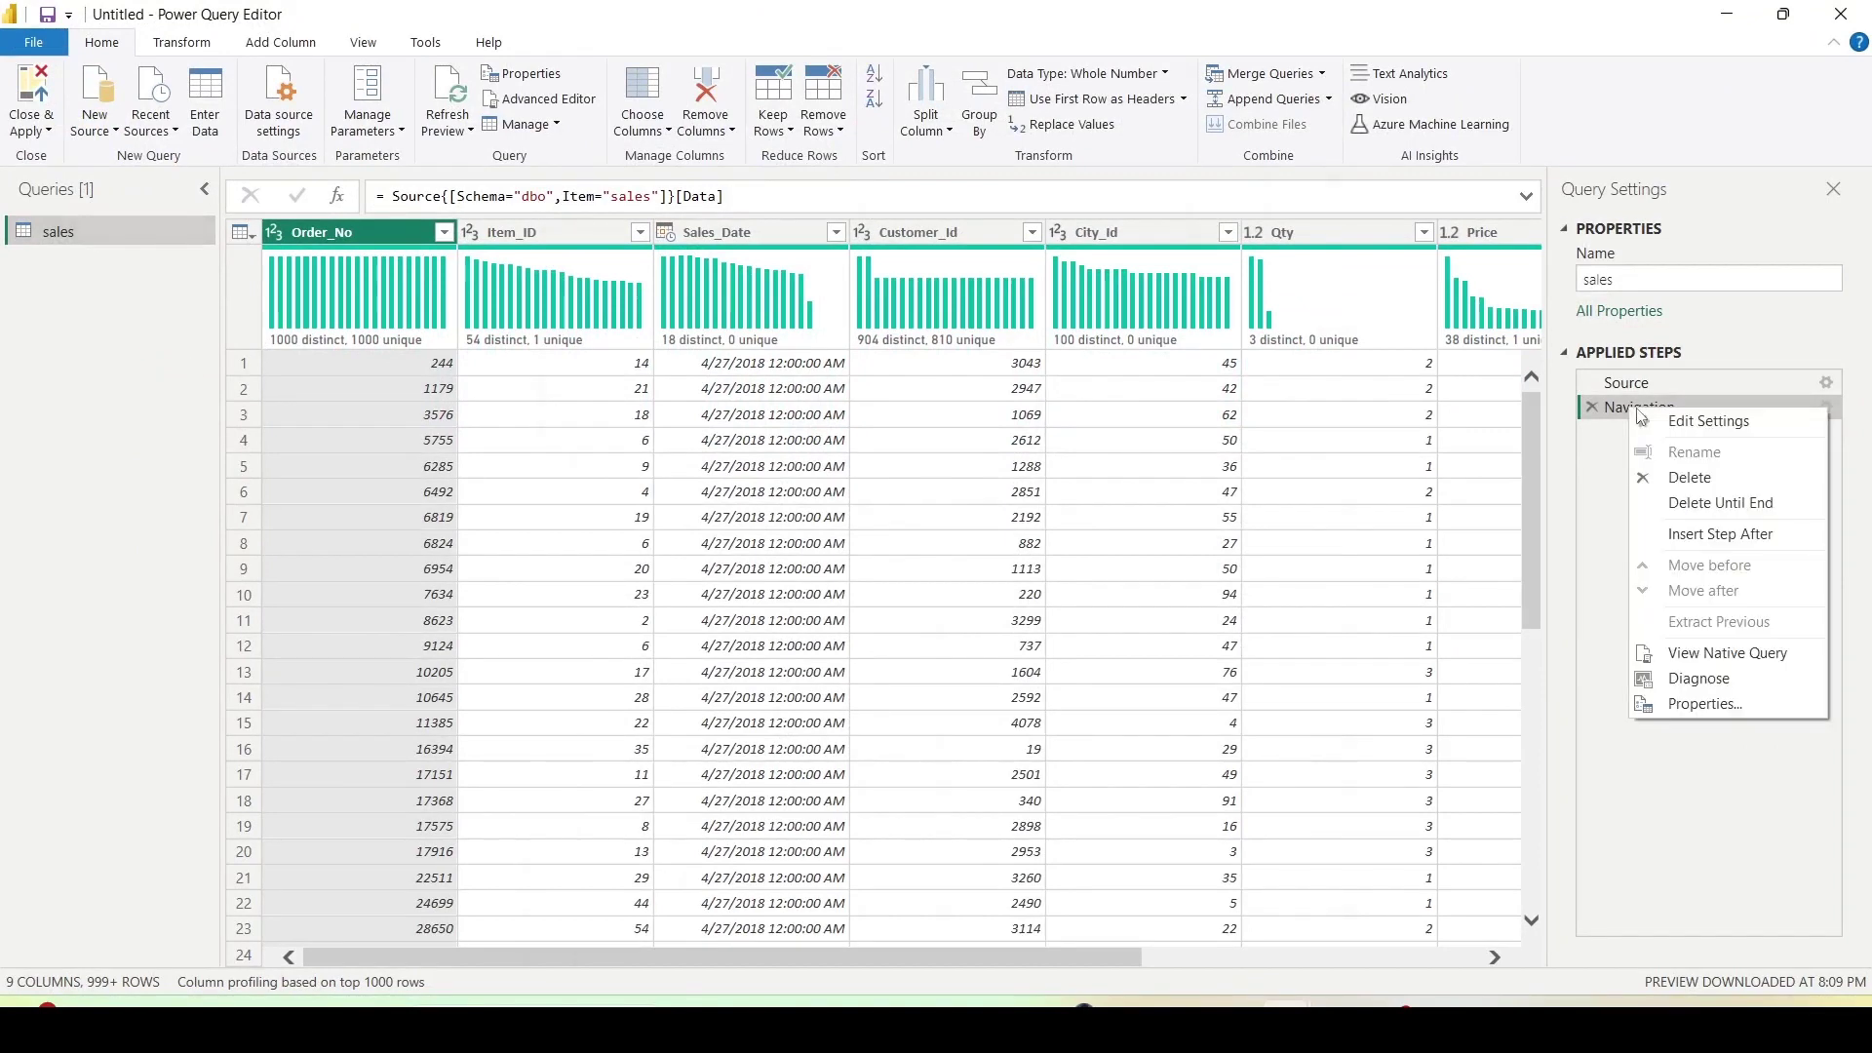
click(1709, 653)
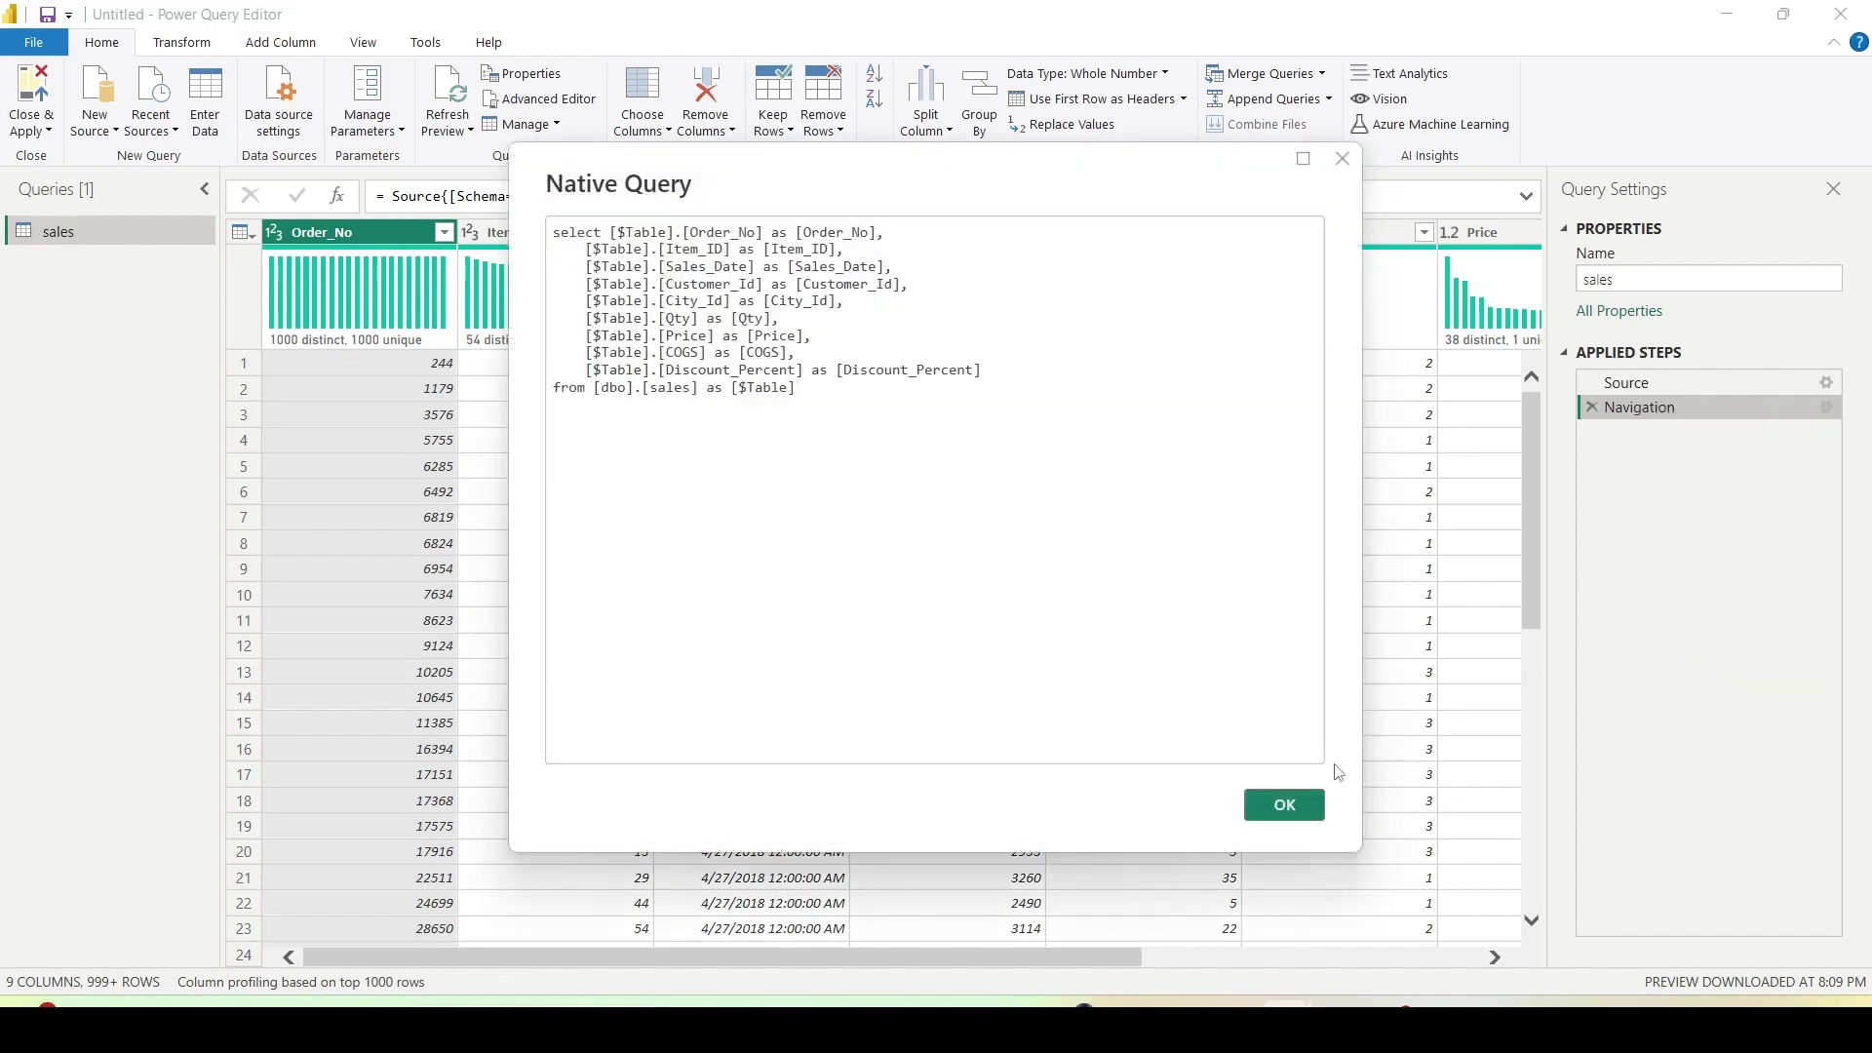
click(1308, 805)
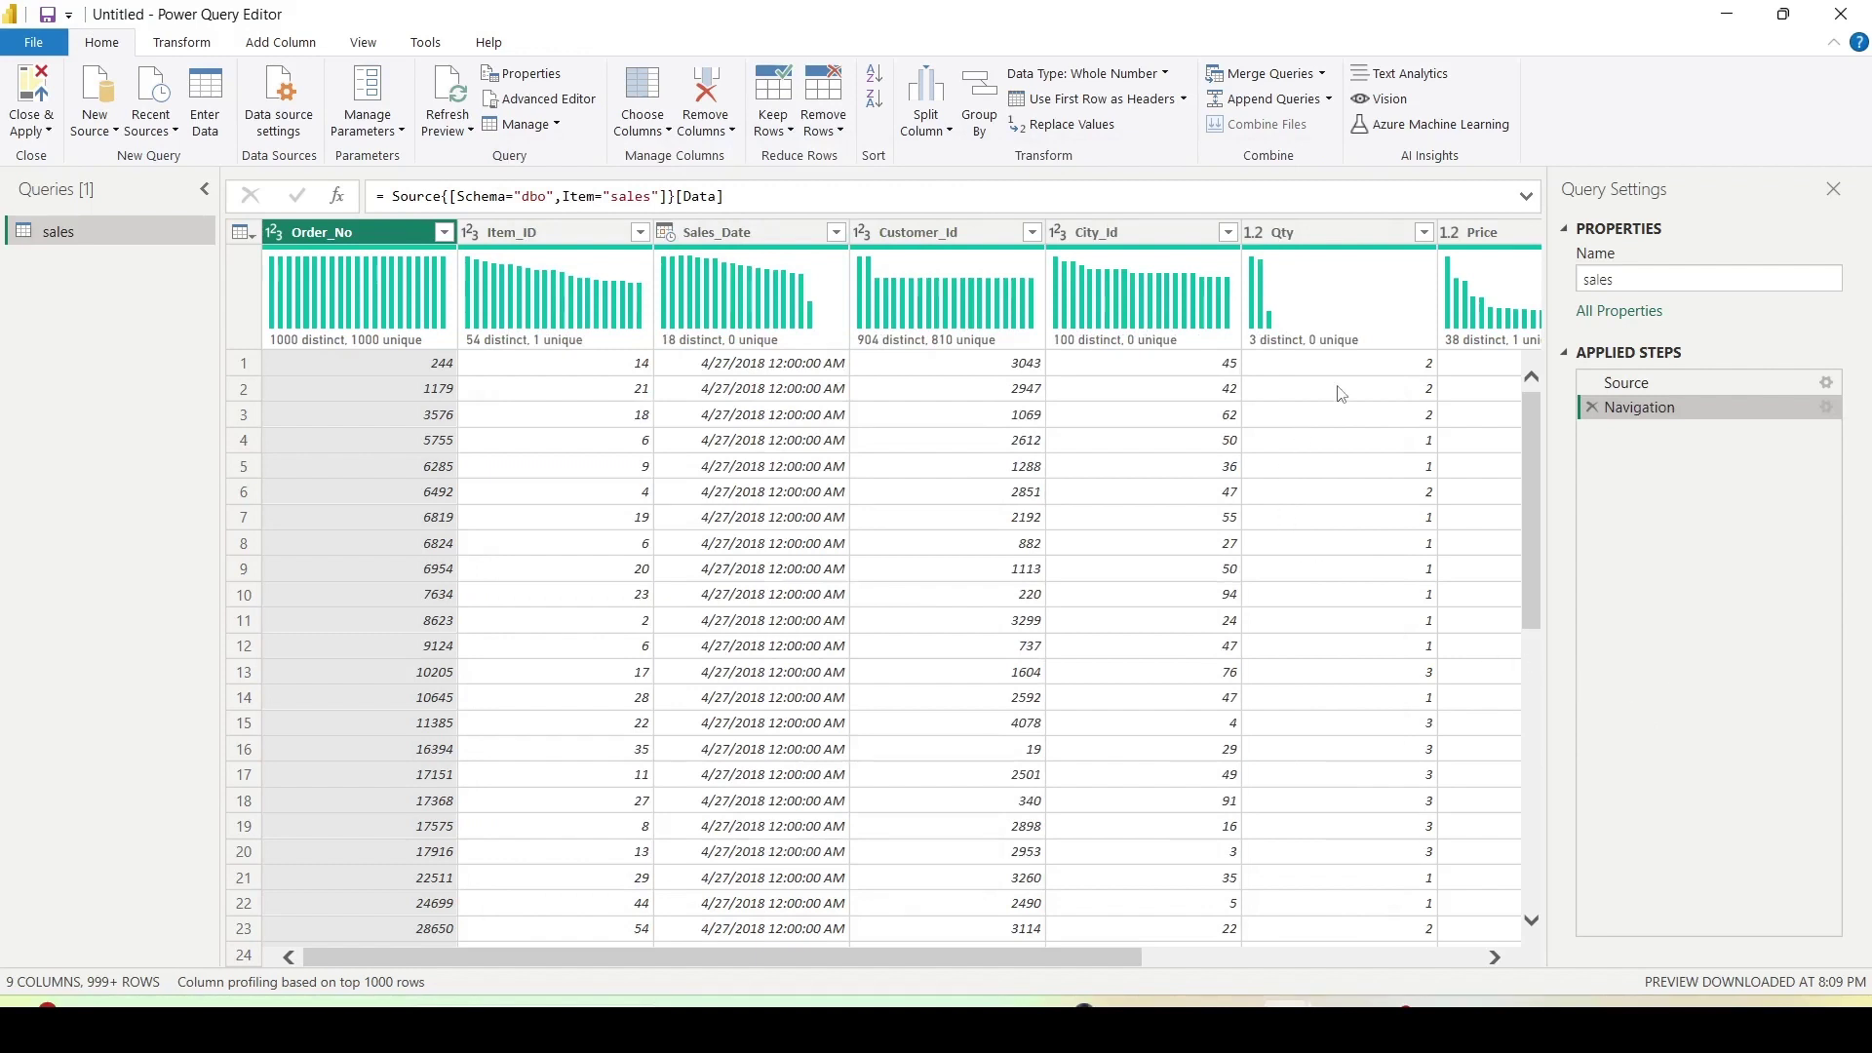
- Add a custom column named Gross to the sales query with the formula [Qty]*[Price]
scroll(1365, 312, right, 5)
click(1390, 234)
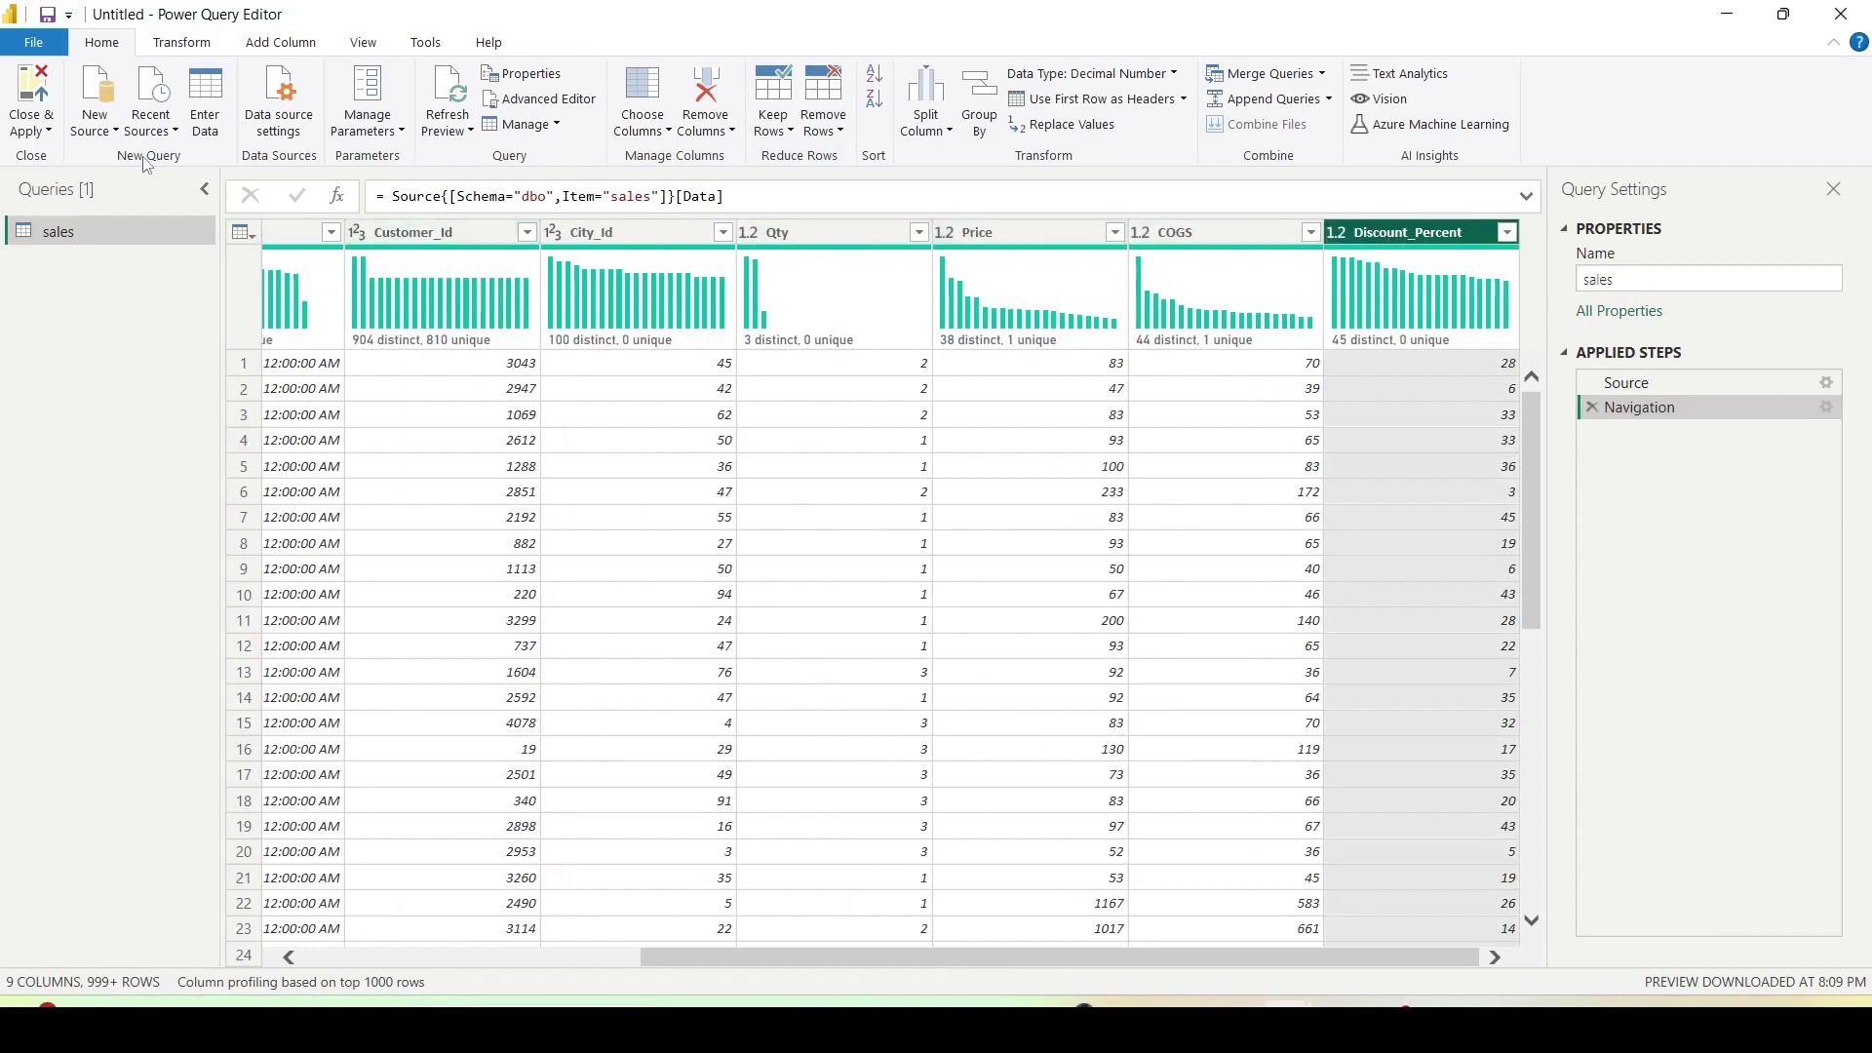
click(295, 41)
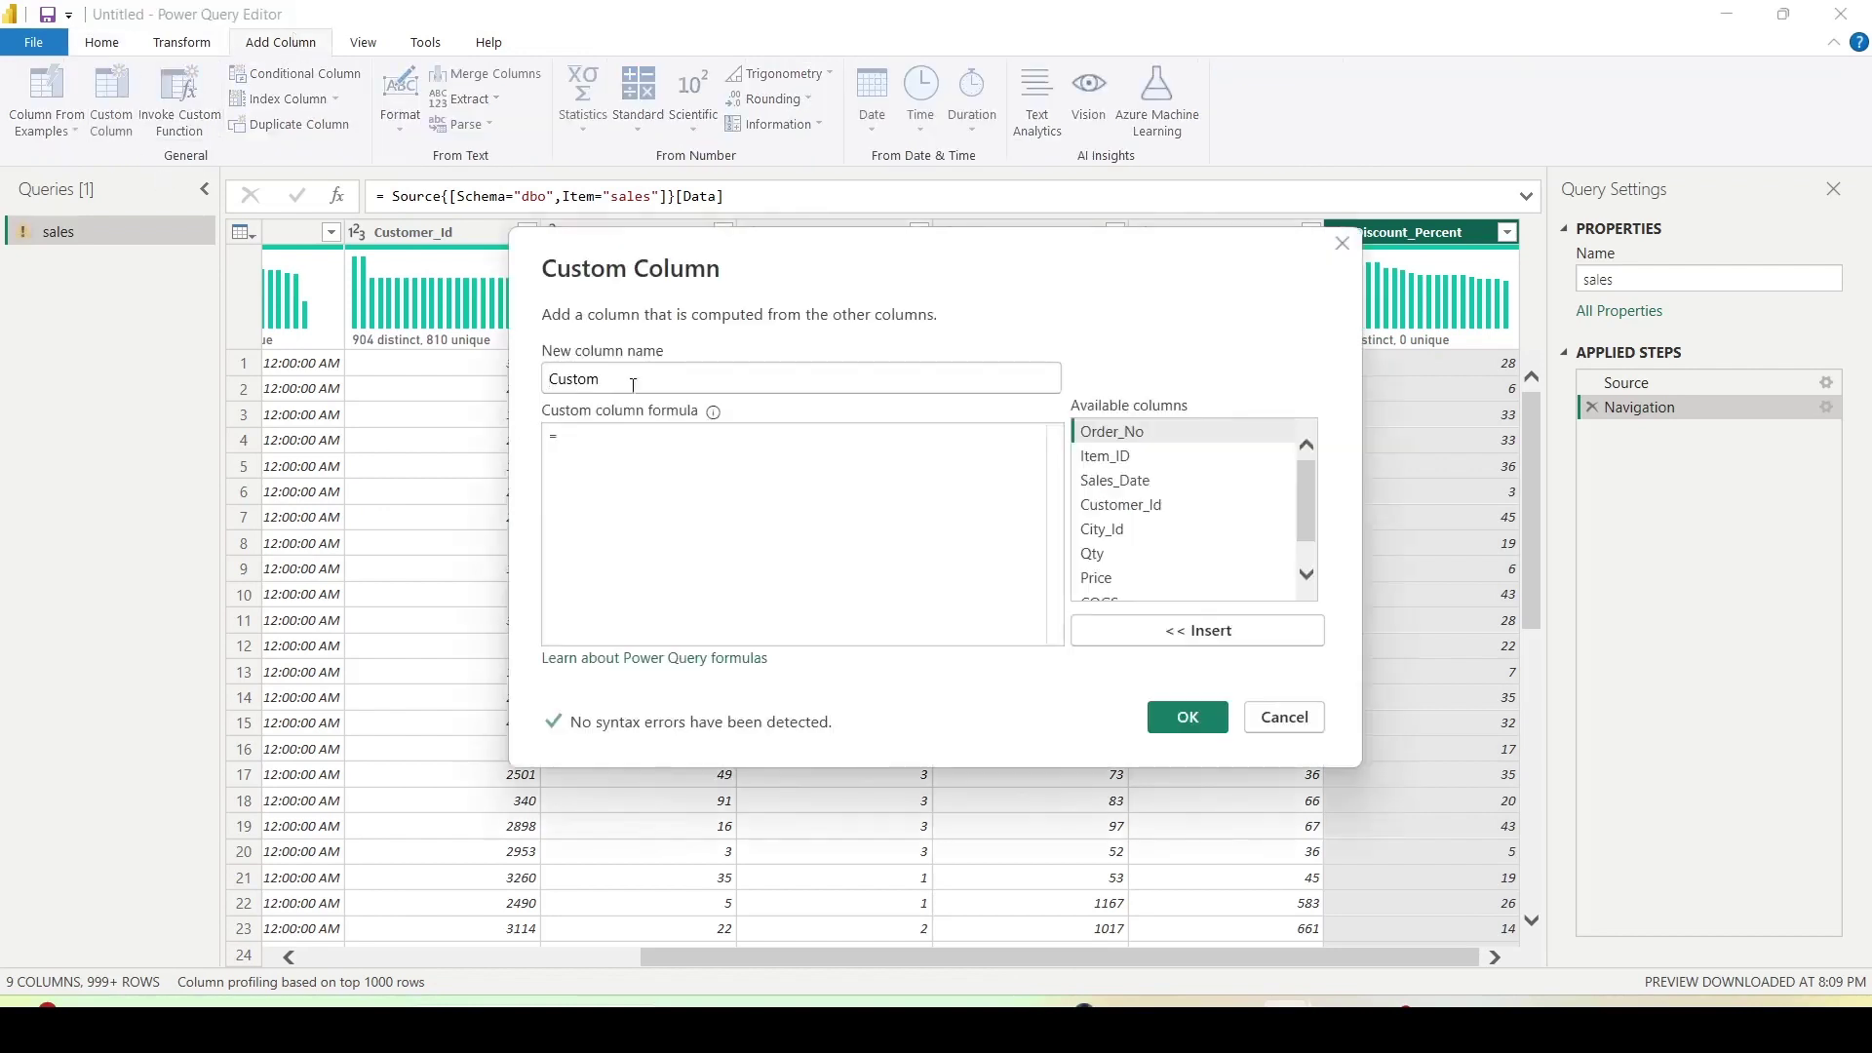
text(Gross)
click(681, 475)
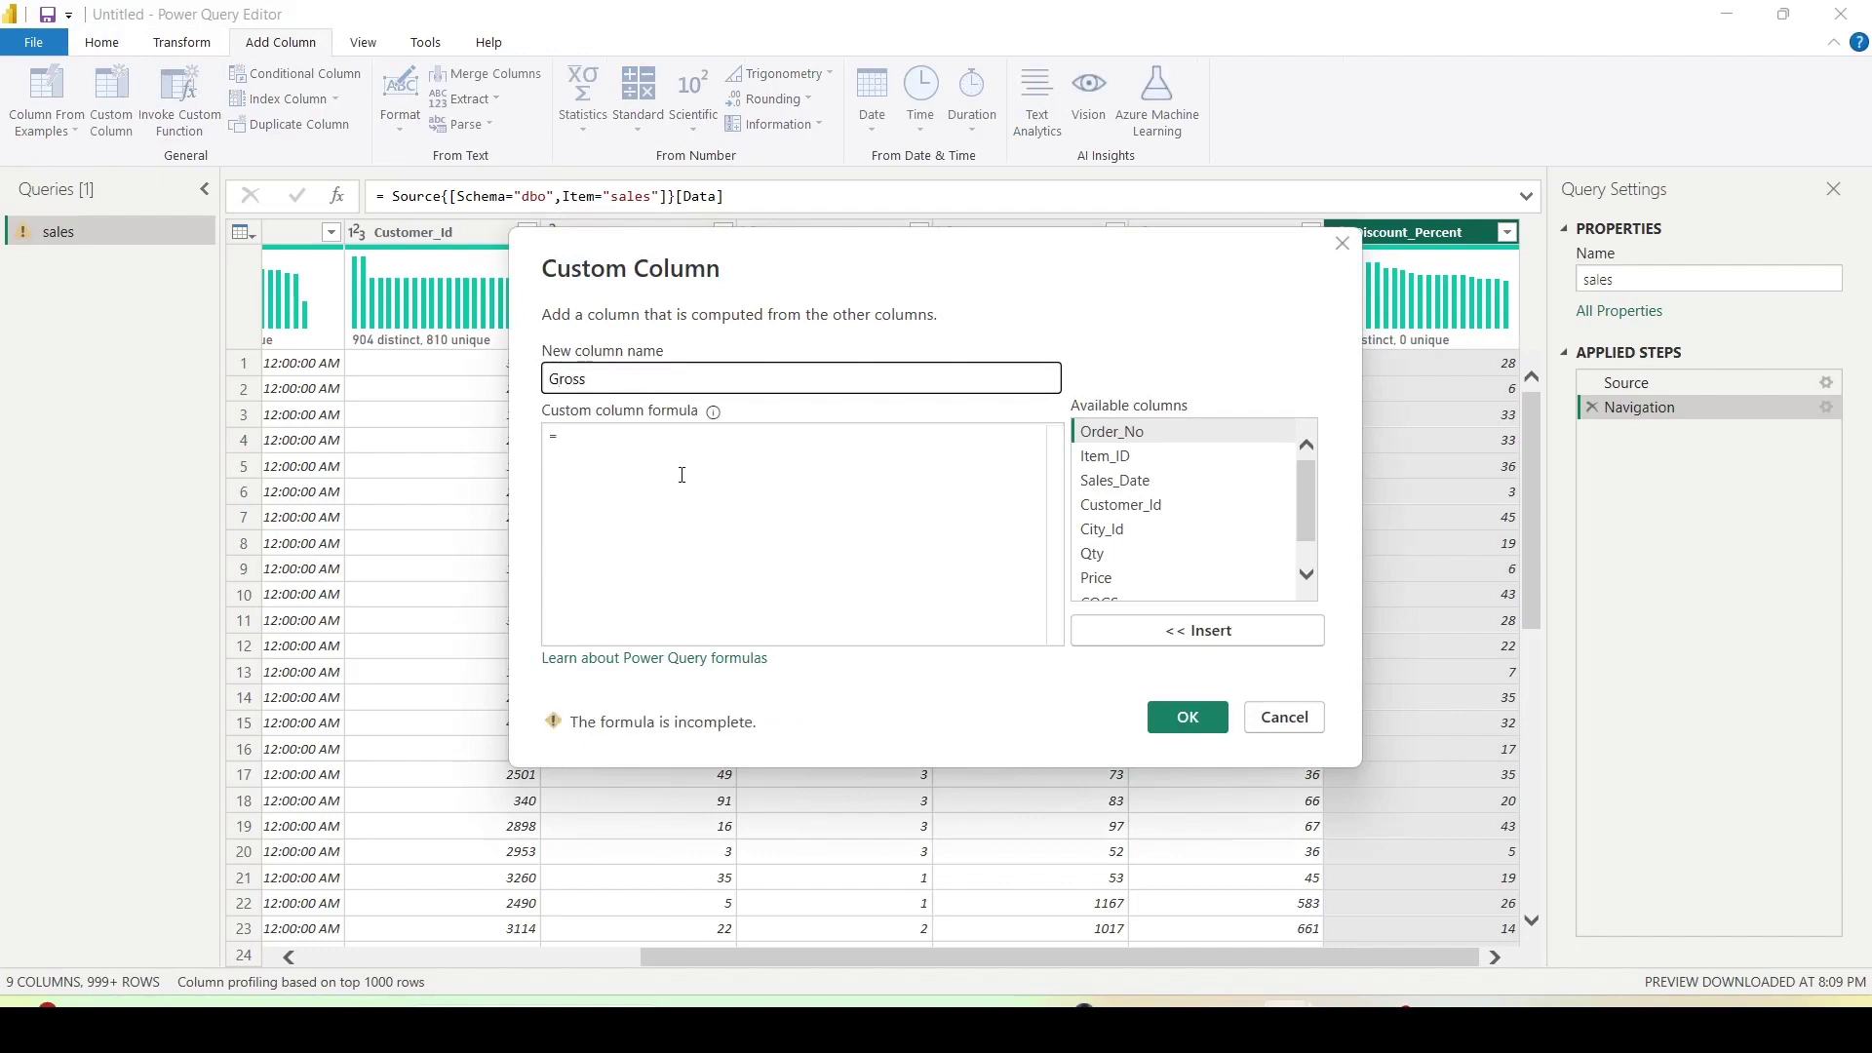
double_click(1093, 552)
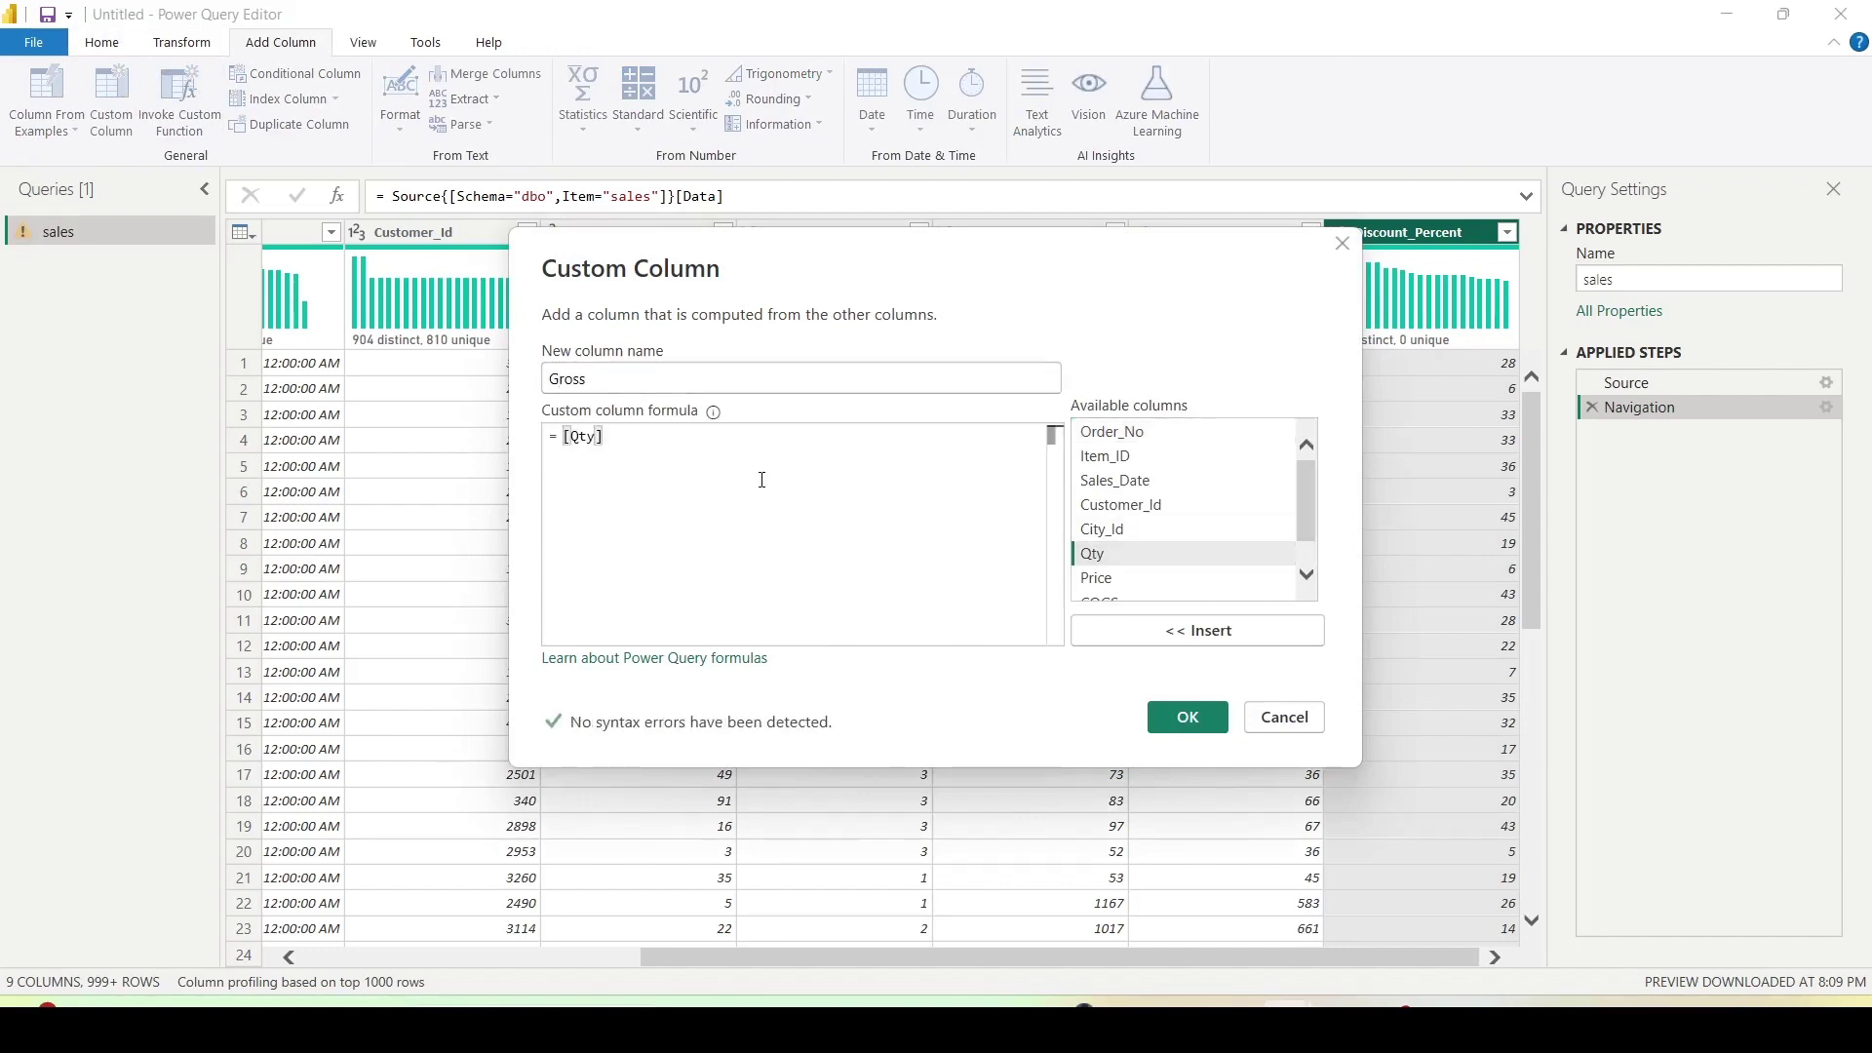
text(*)
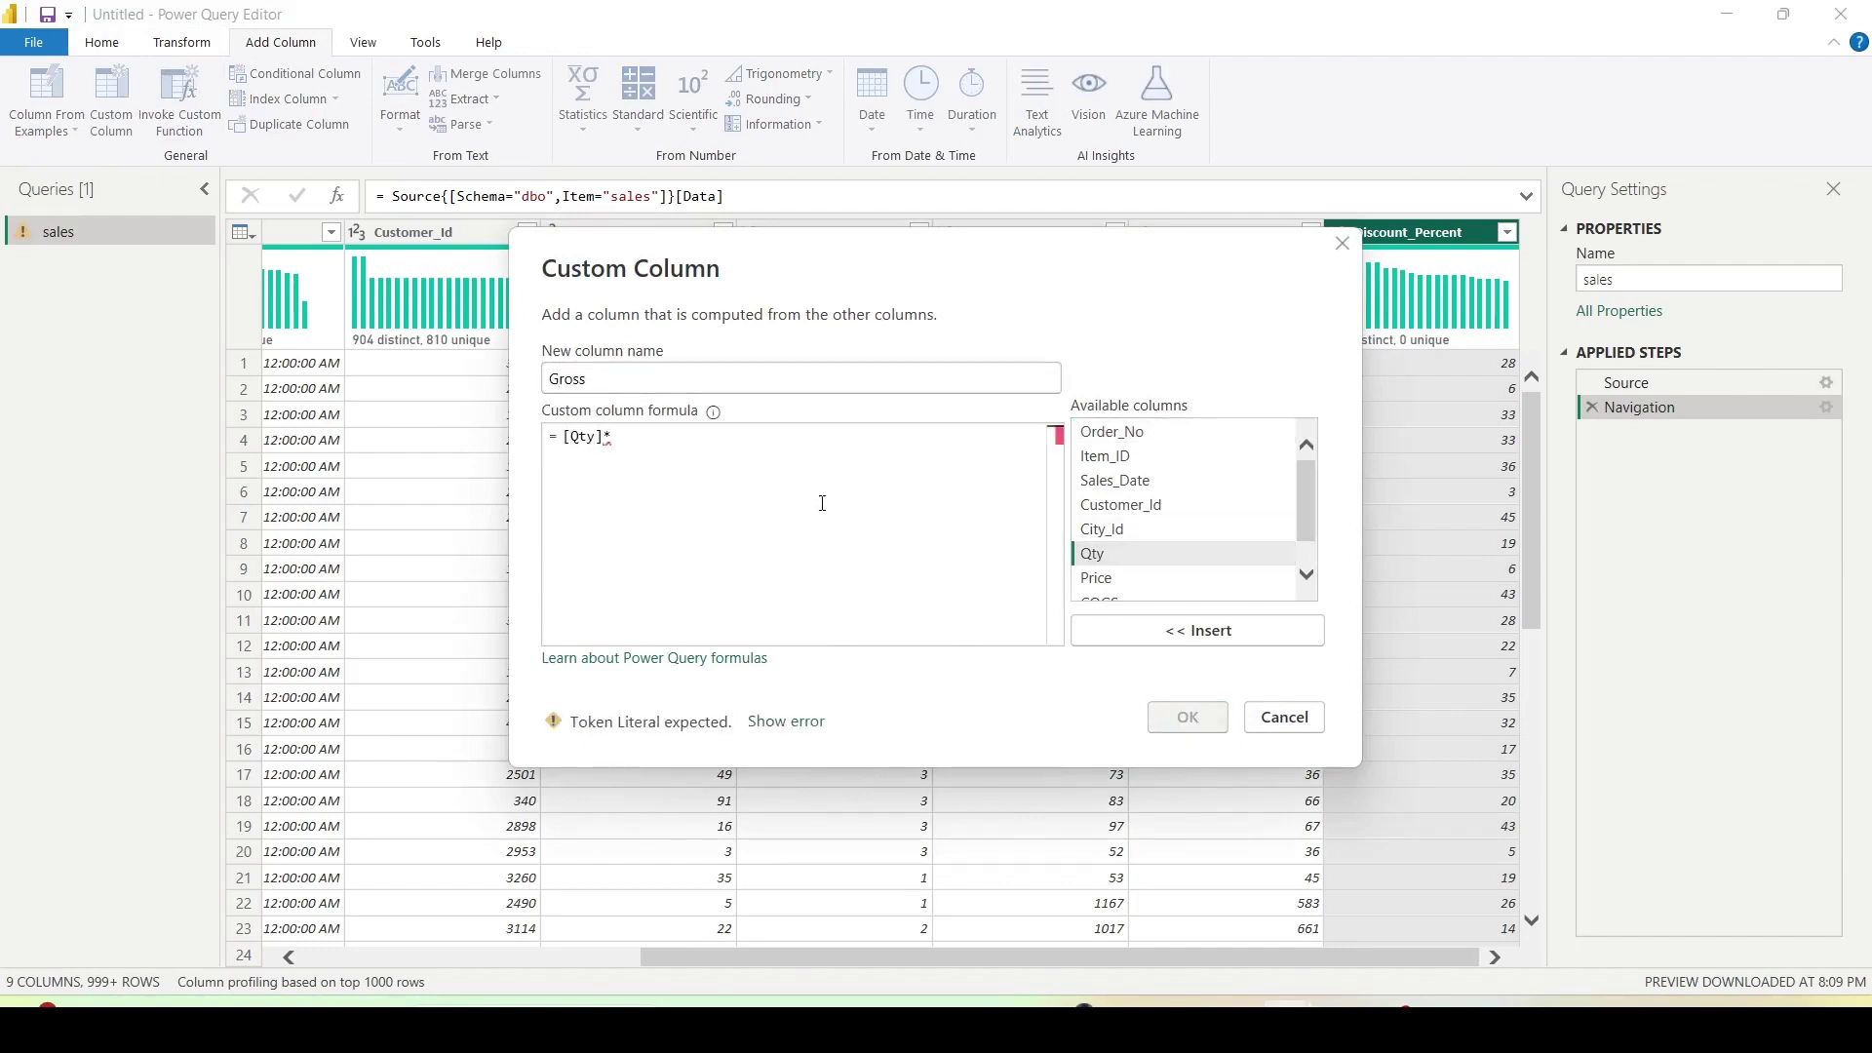
double_click(1096, 577)
click(1180, 709)
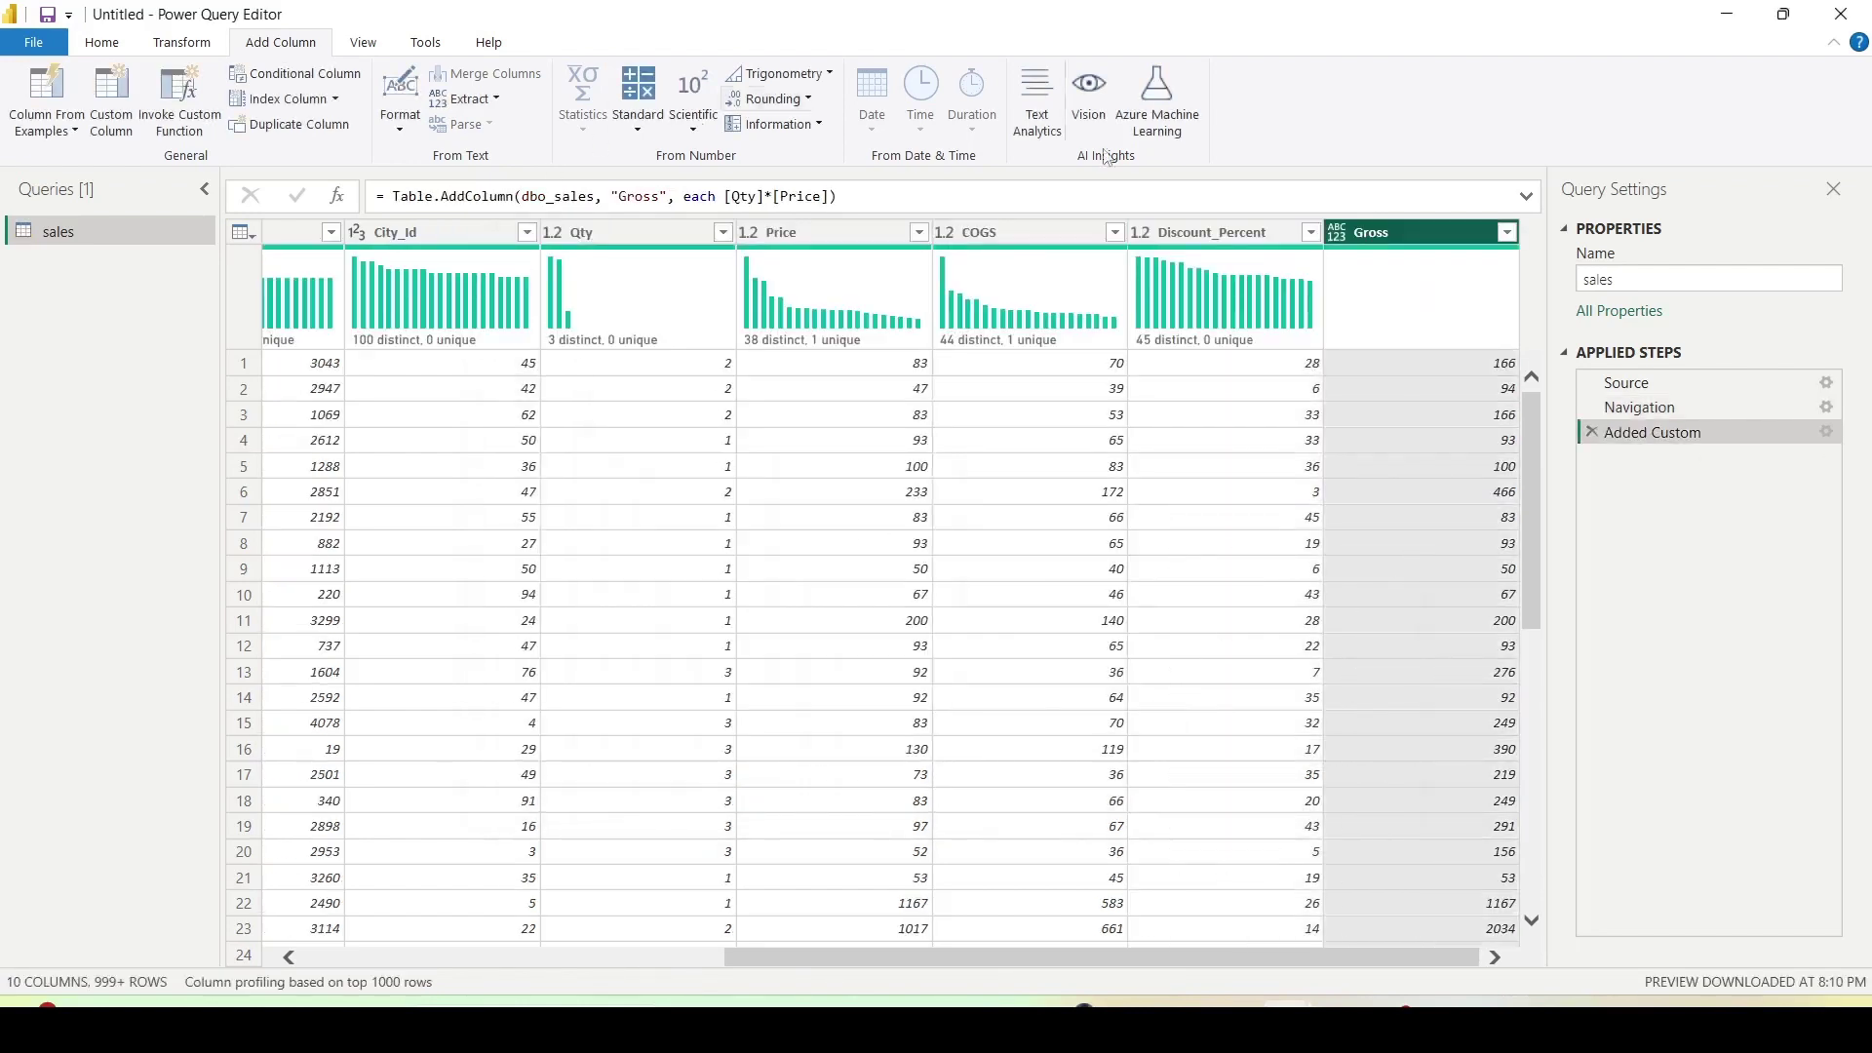
- Inspect the formula of the Added Custom step and view its native query
click(829, 197)
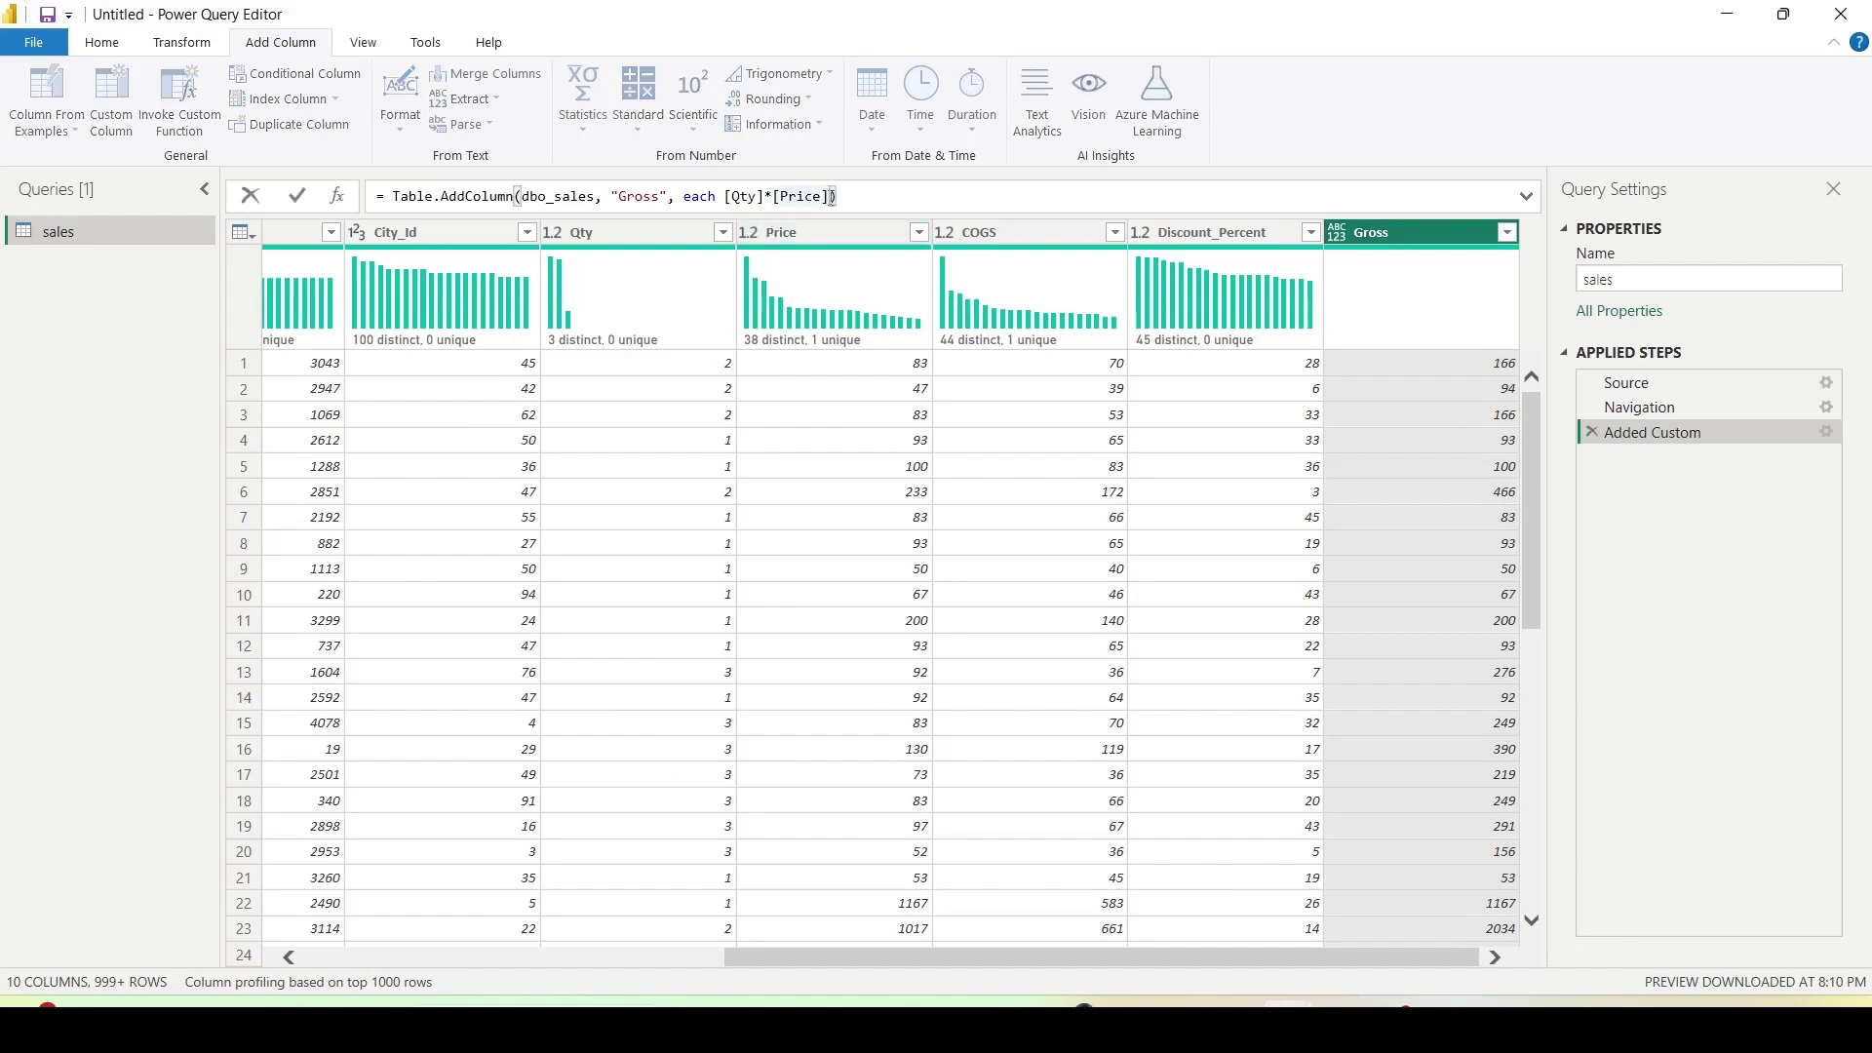
right_click(1726, 431)
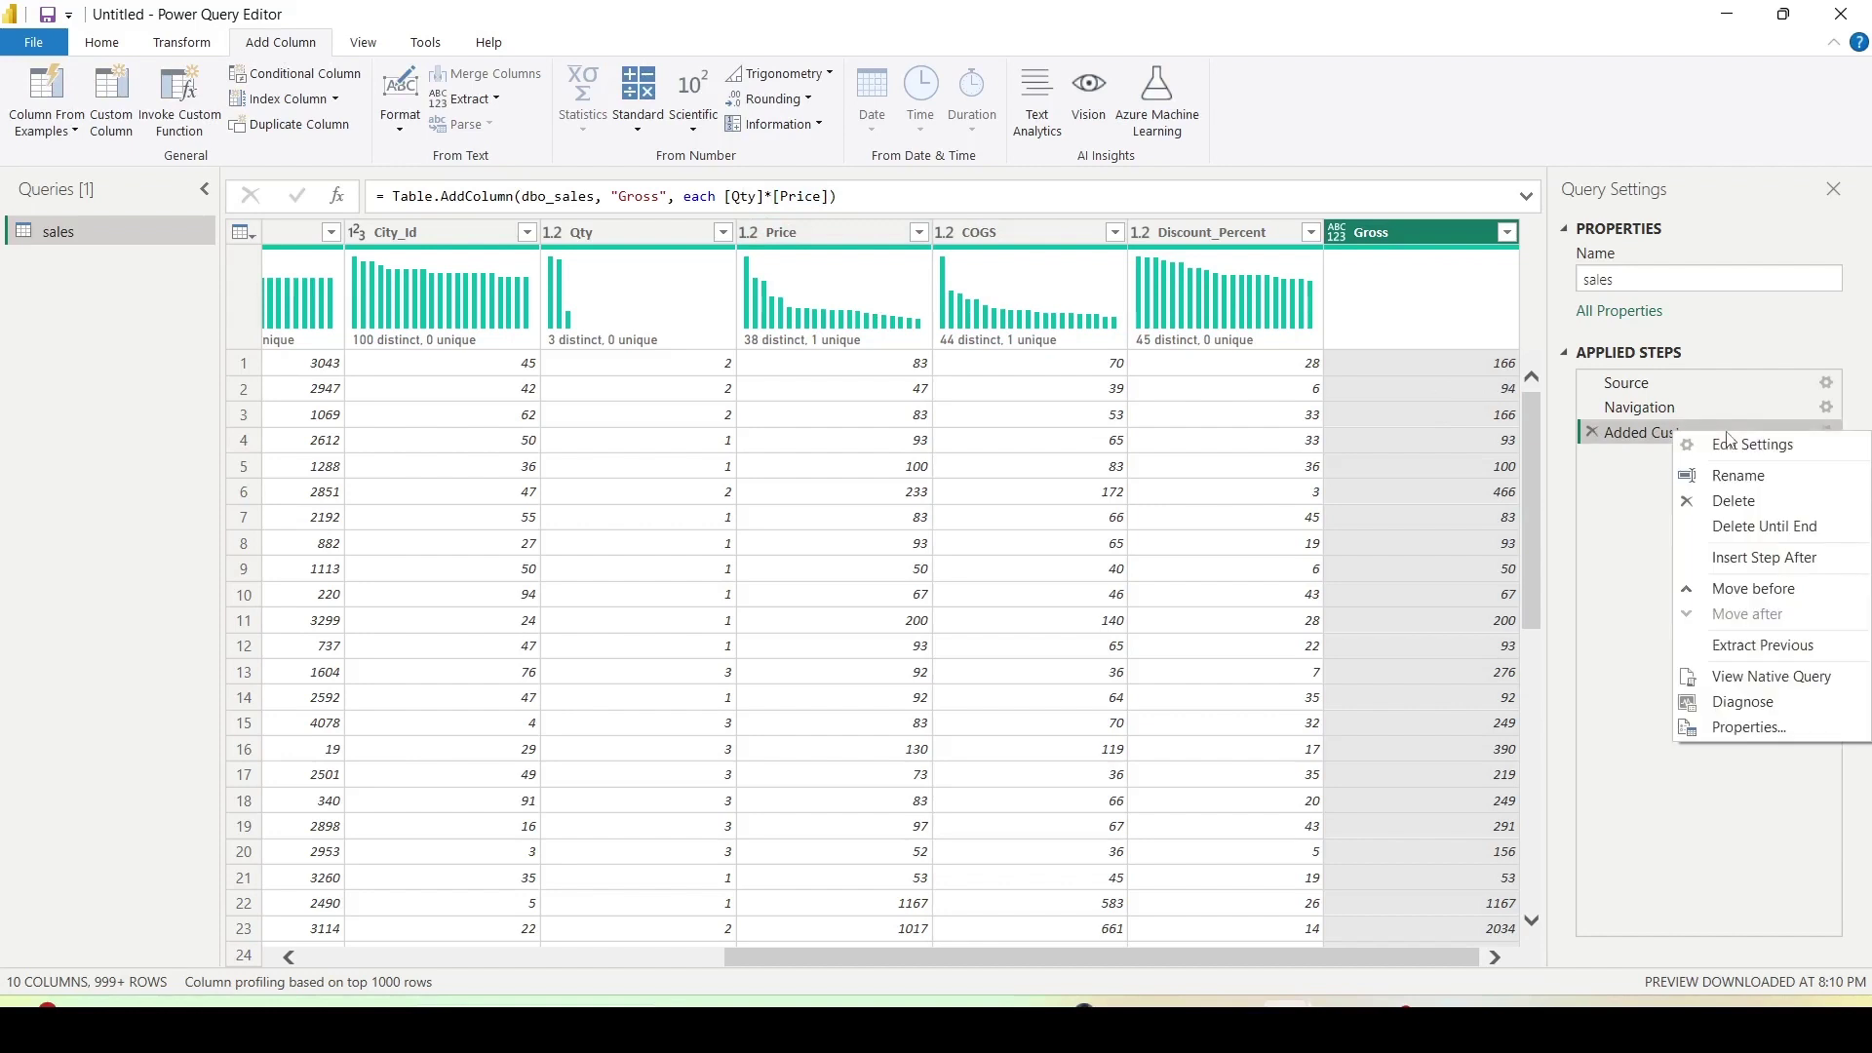
click(1724, 679)
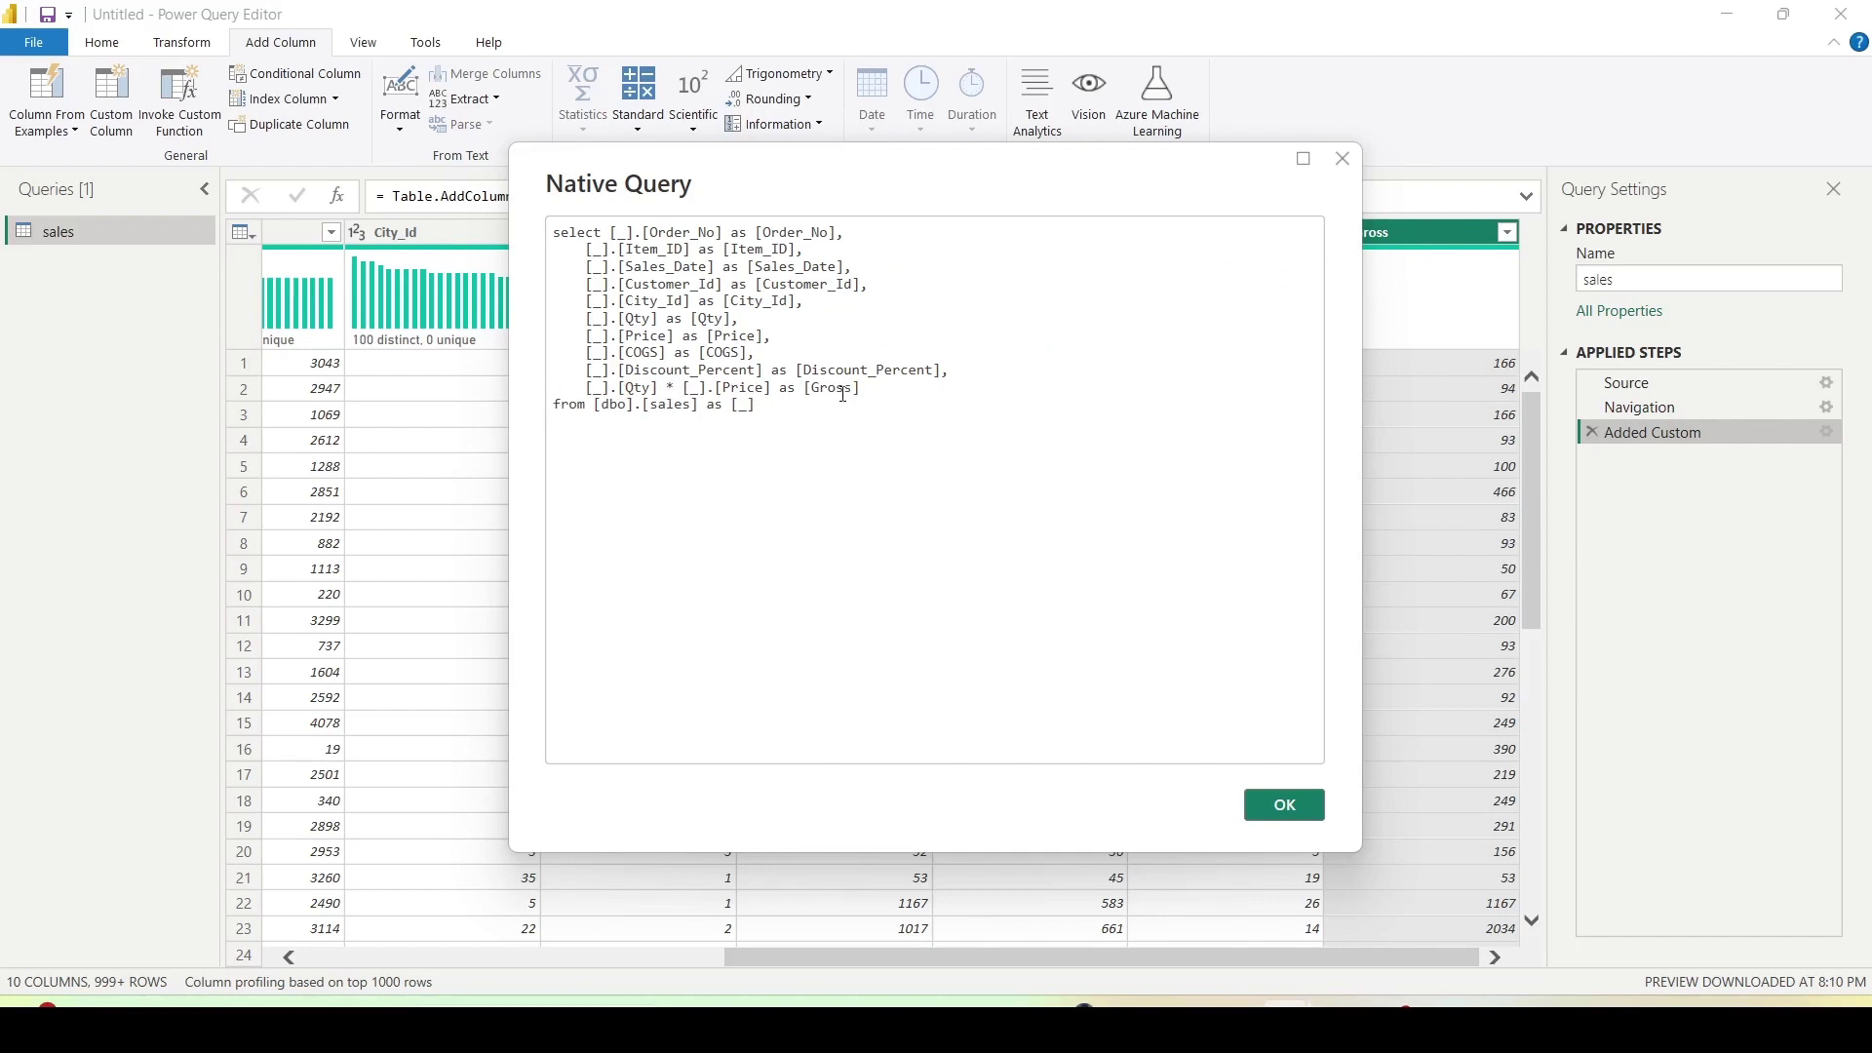
click(1285, 819)
- Change the Gross column's data type to Whole Number and check whether View Native Query is available for that step
click(1338, 236)
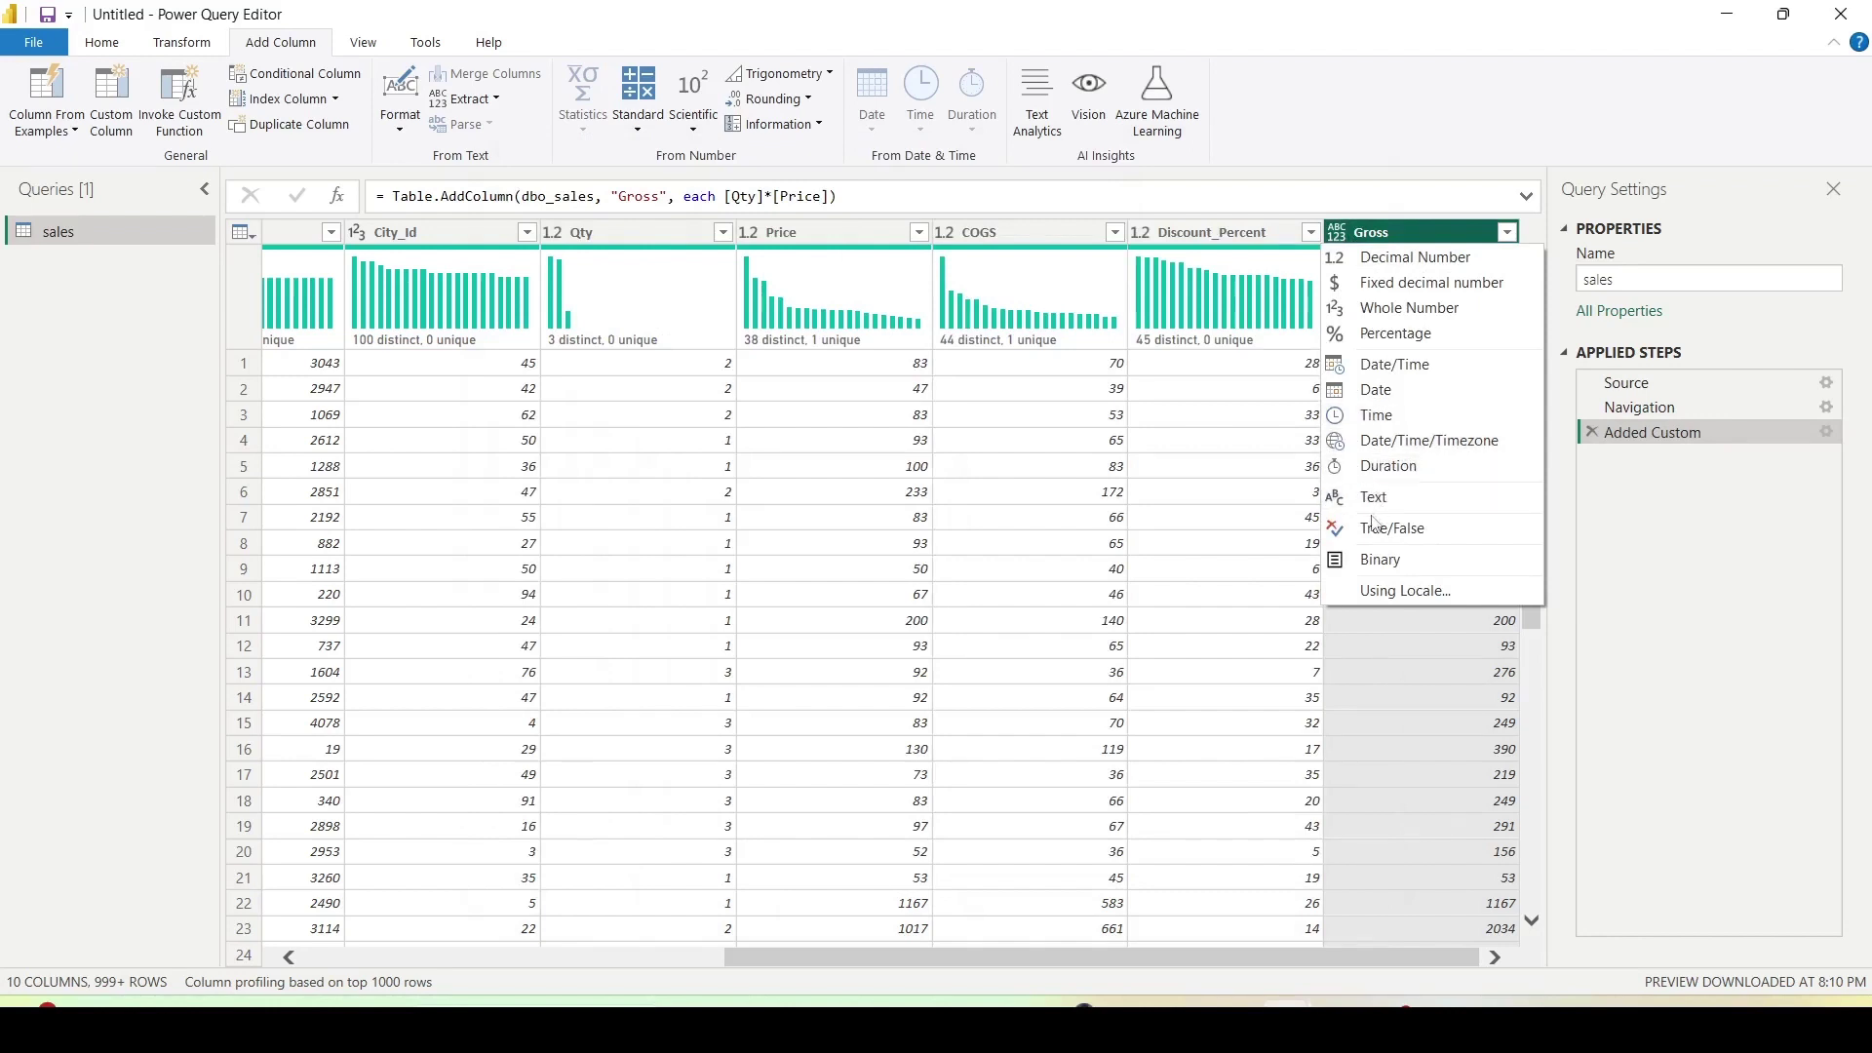
click(1401, 311)
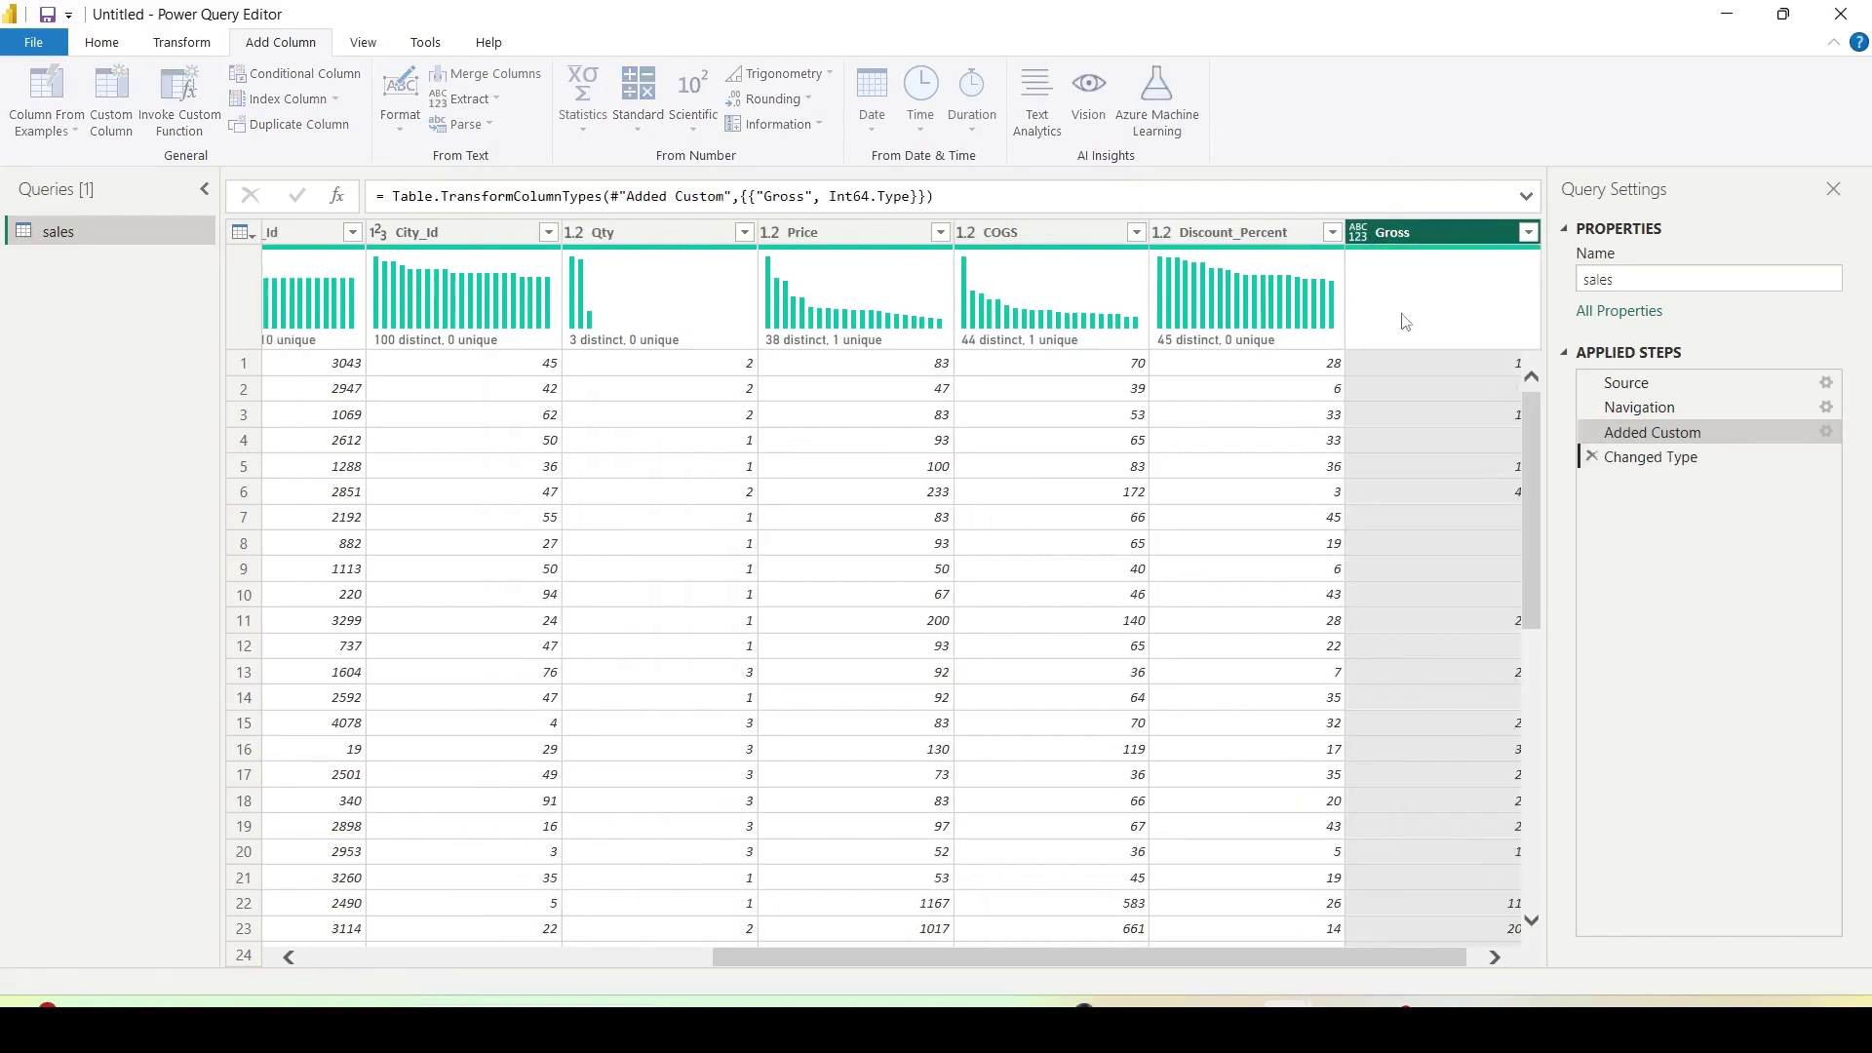
right_click(1681, 461)
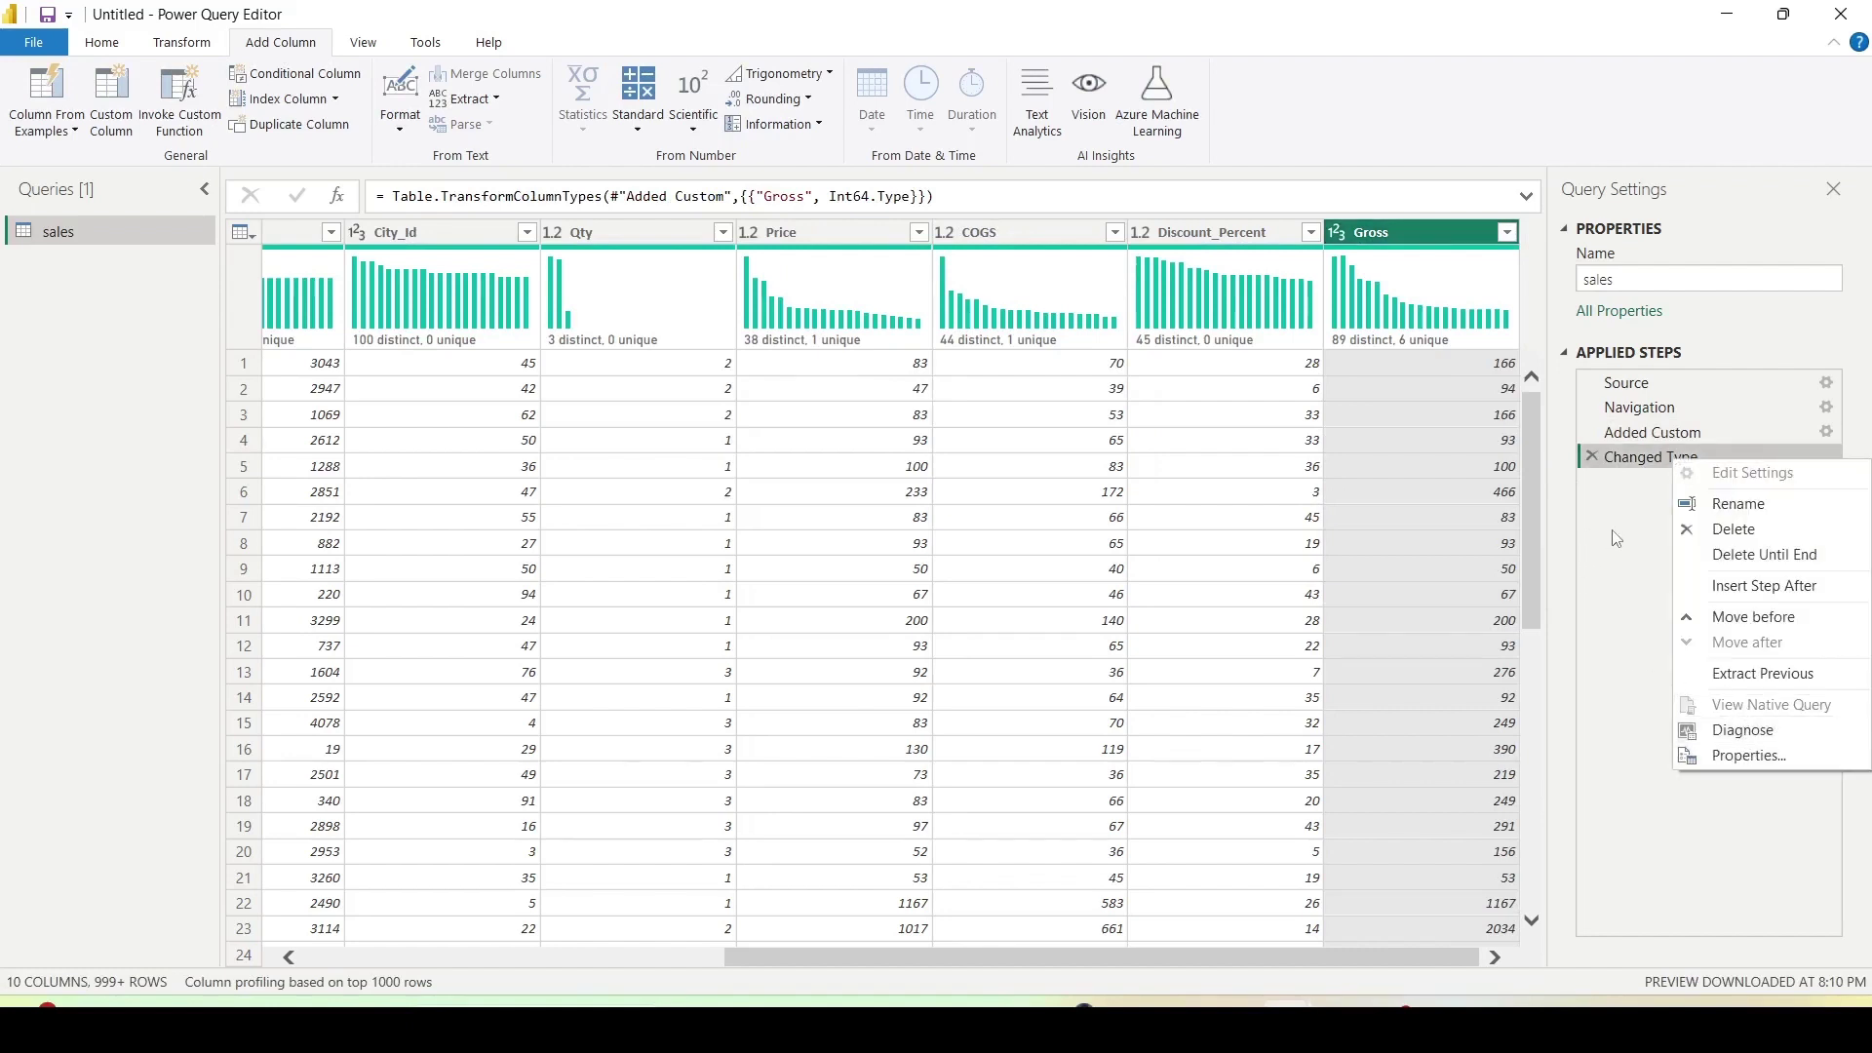
- Copy ", Int64.Type" from the Changed Type formula and delete the Changed Type step
drag(911, 196, 816, 199)
key(ctrl+c)
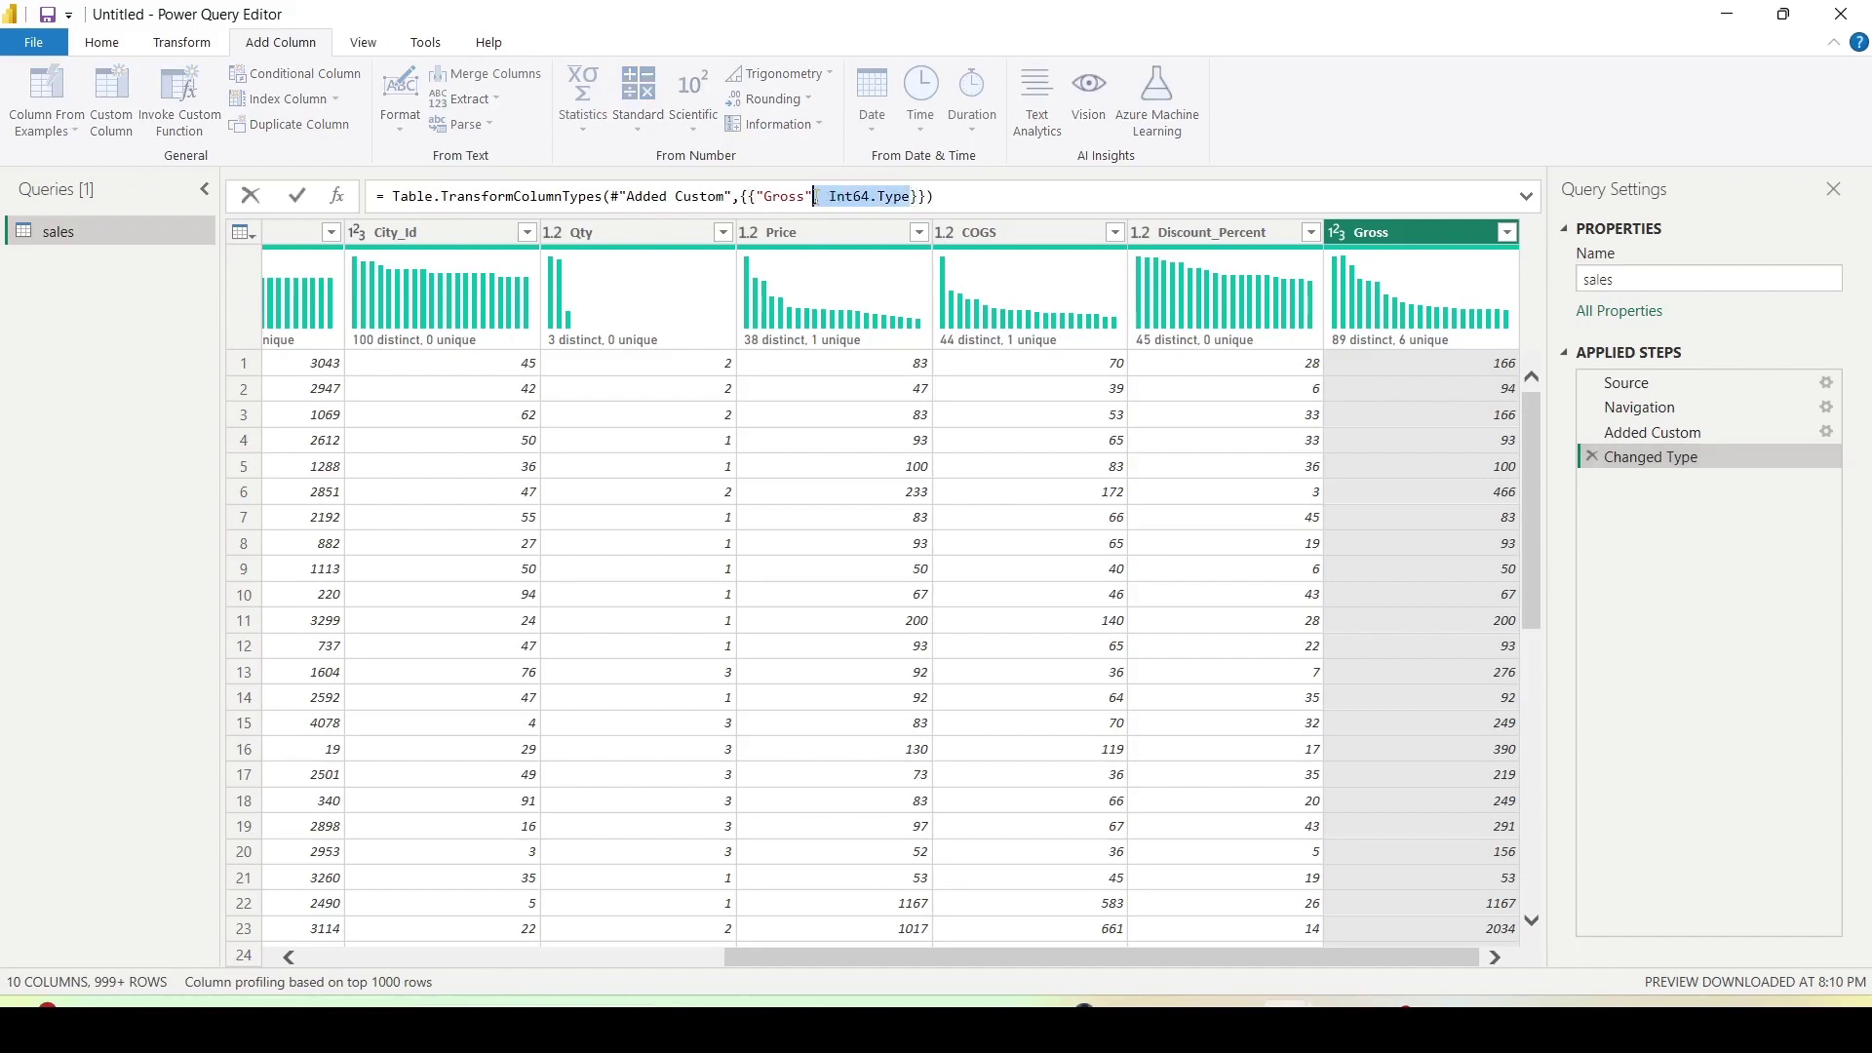
click(1677, 501)
key(Delete)
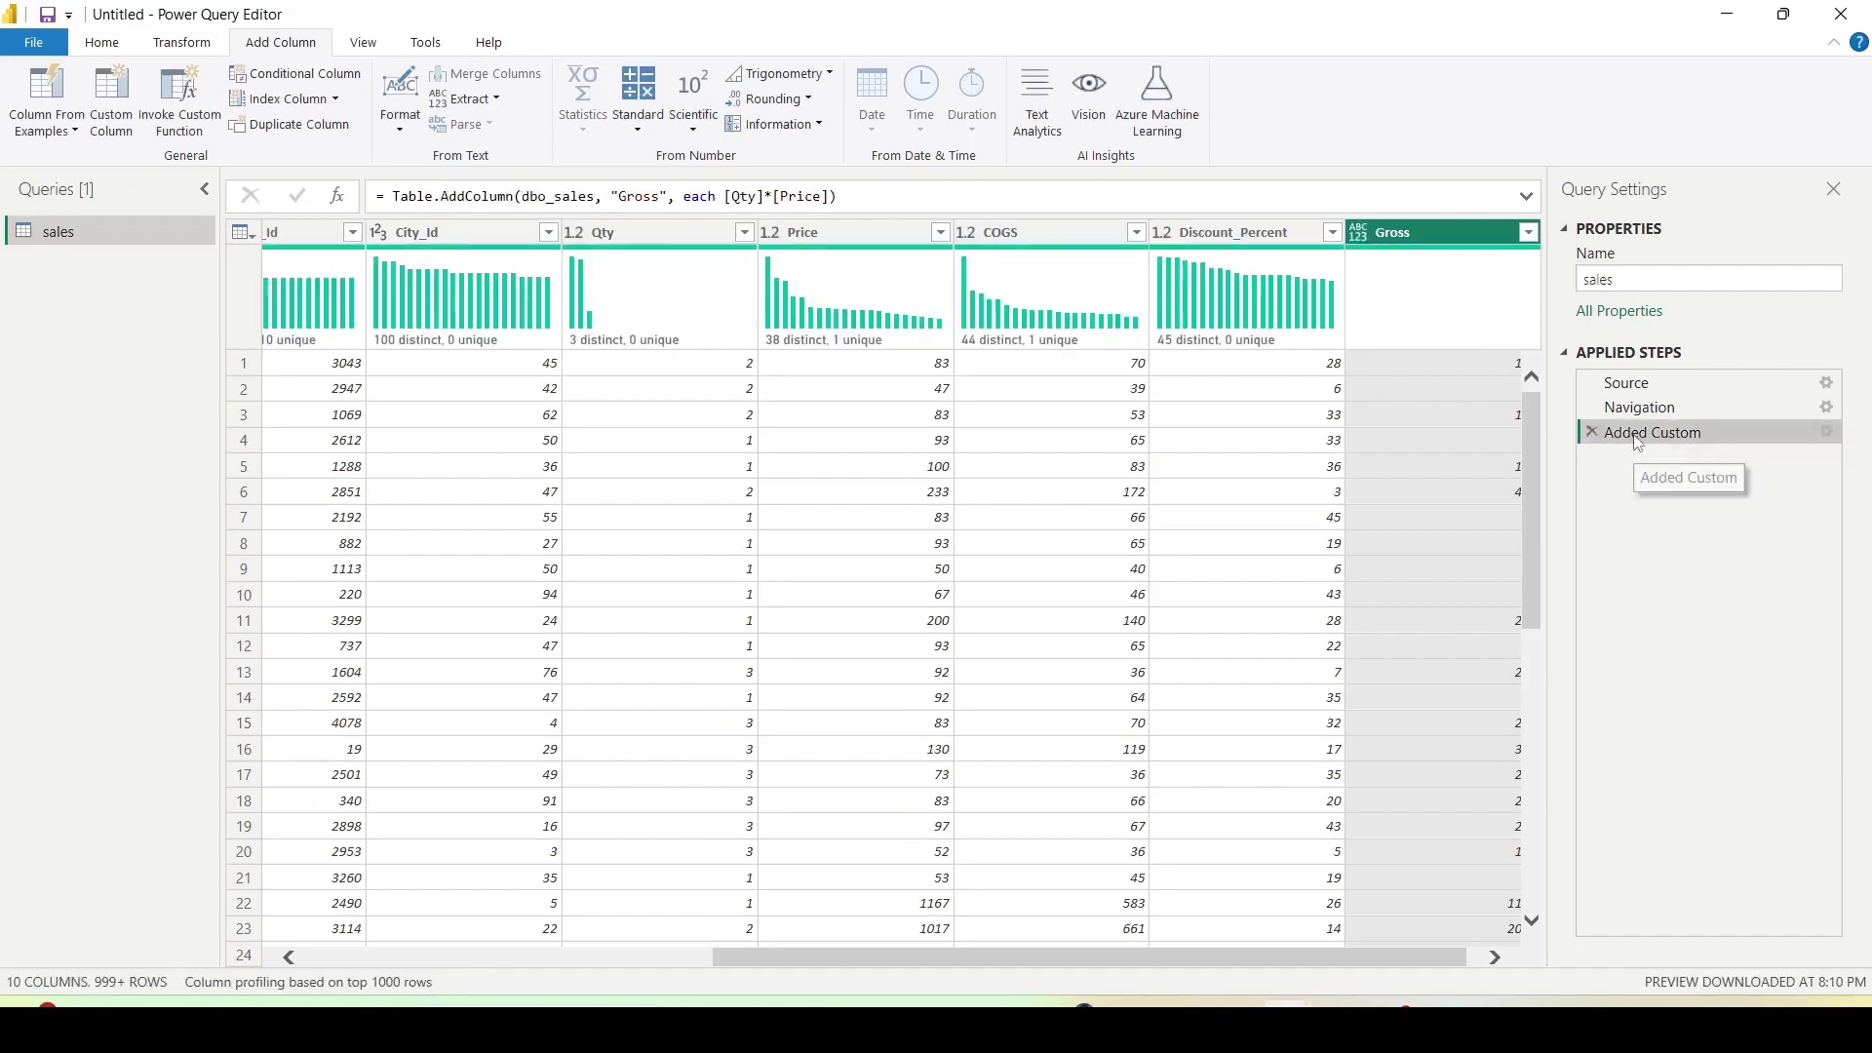
- Append the copied ", Int64.Type" after [Price] in the Added Custom formula and commit it
click(830, 196)
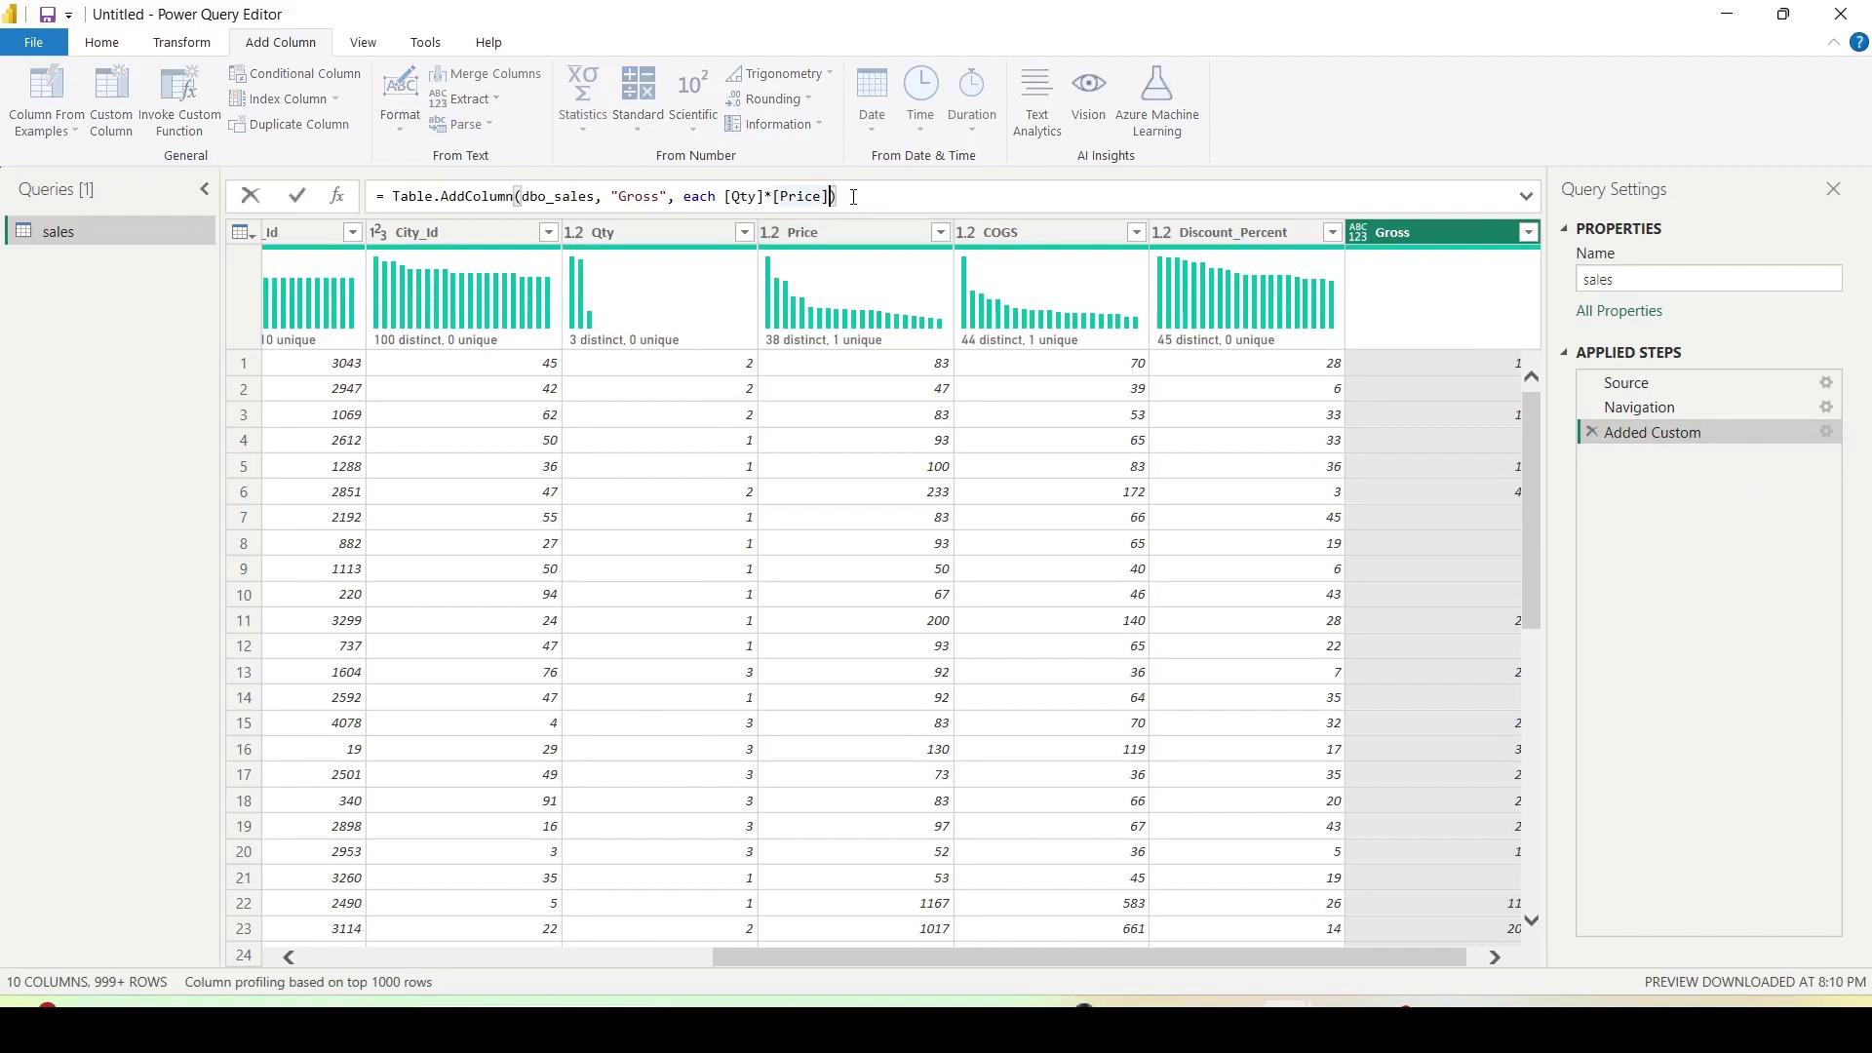
key(ctrl+v)
click(1647, 433)
- View the native query of the Added Custom step and close it
right_click(1646, 433)
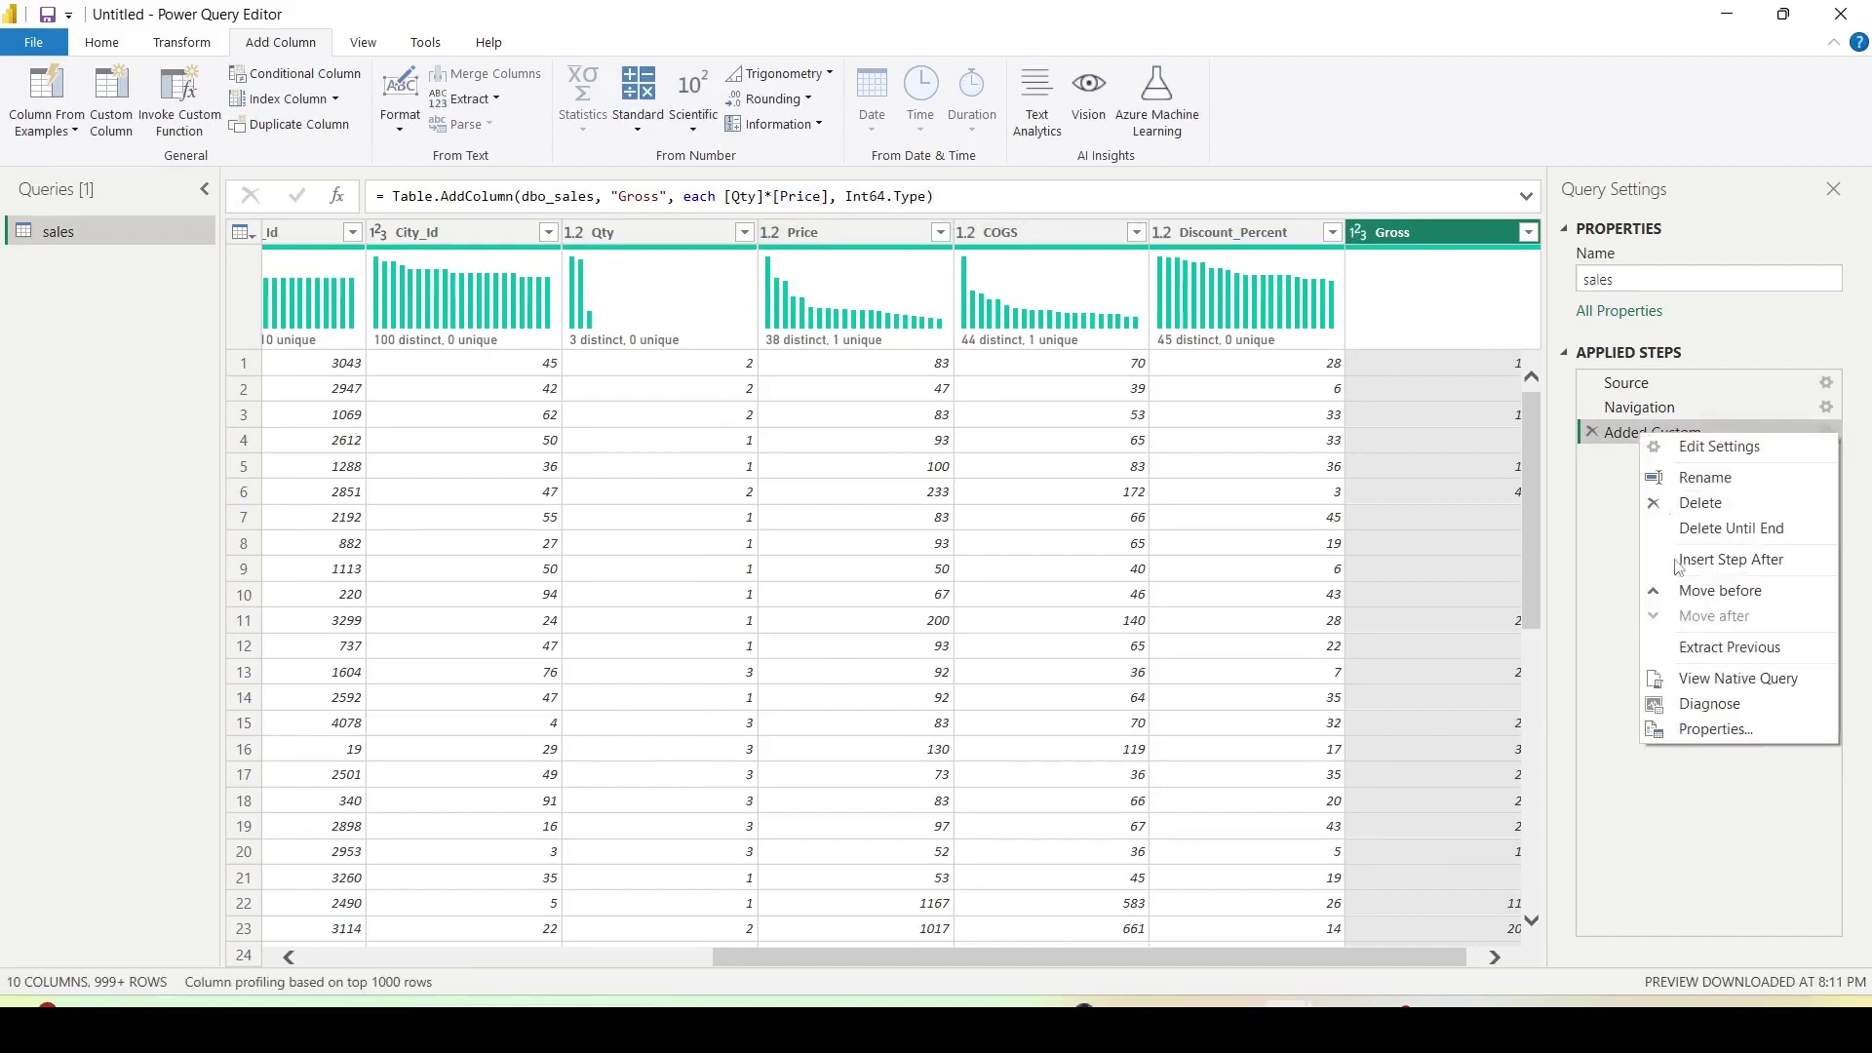
click(1686, 678)
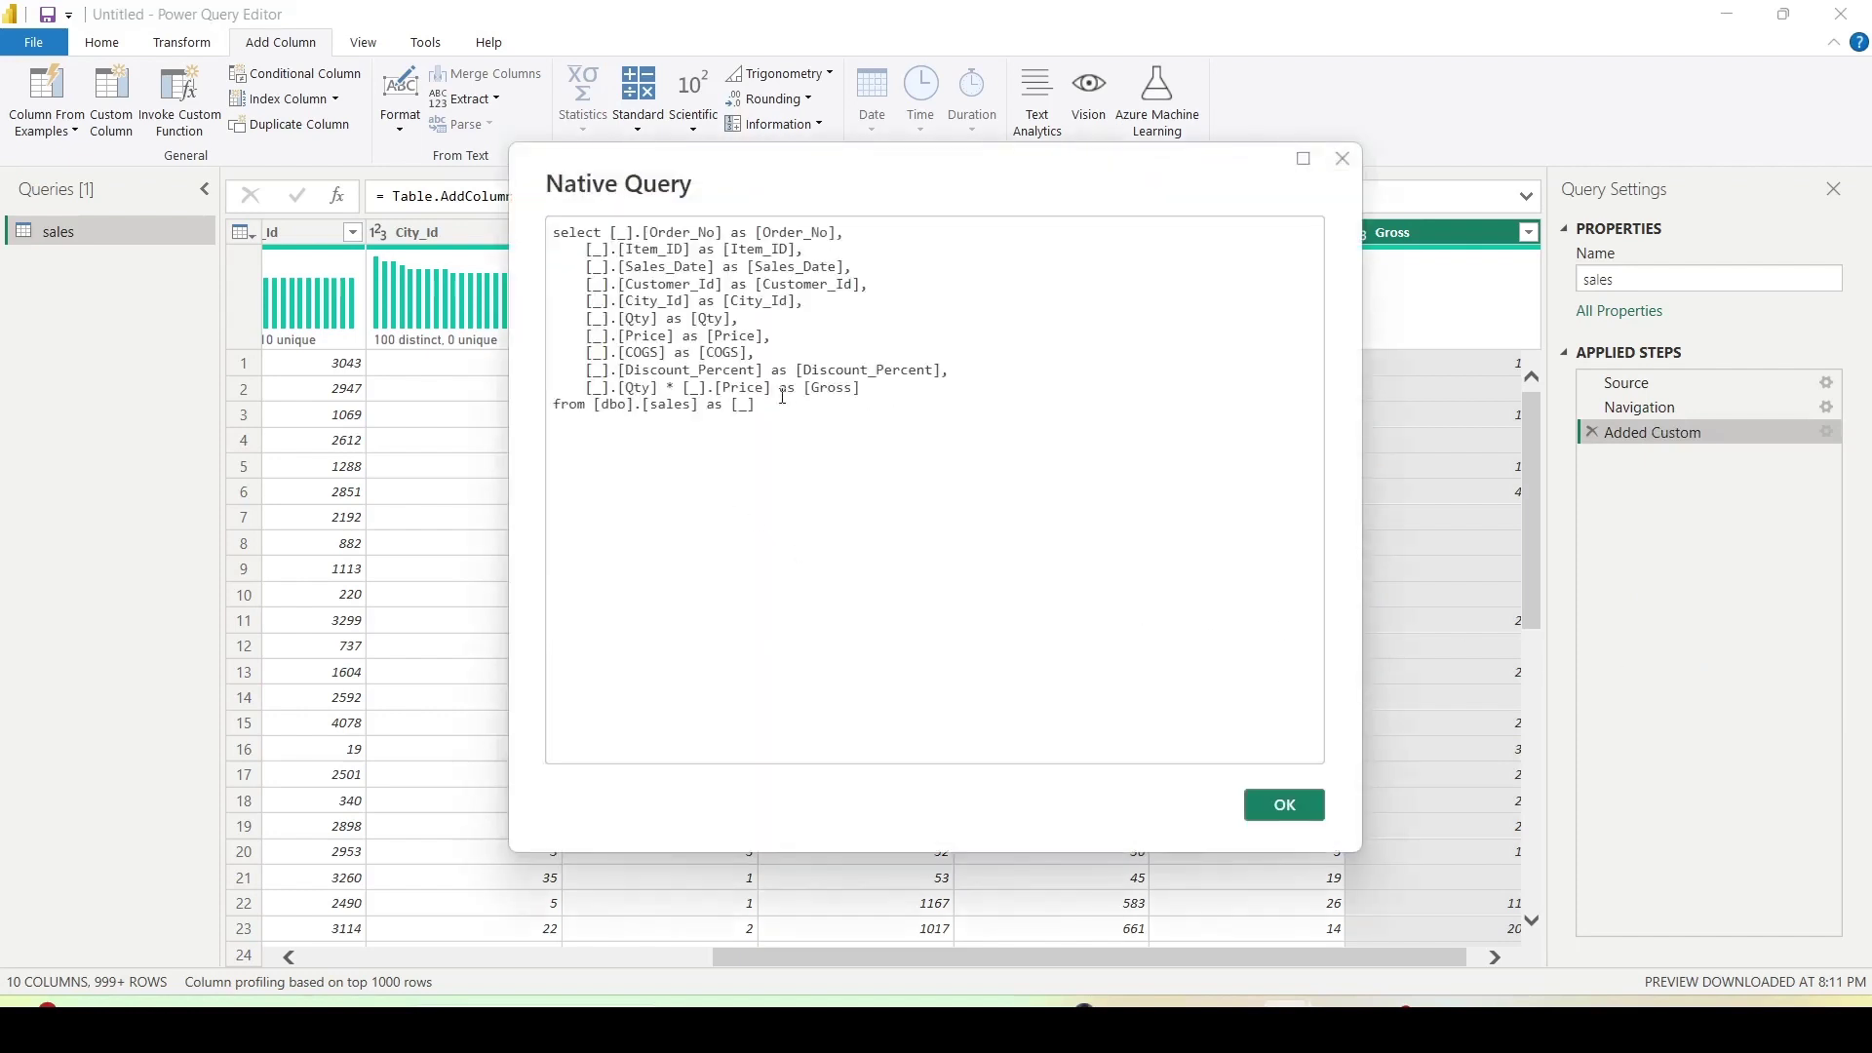
click(1283, 806)
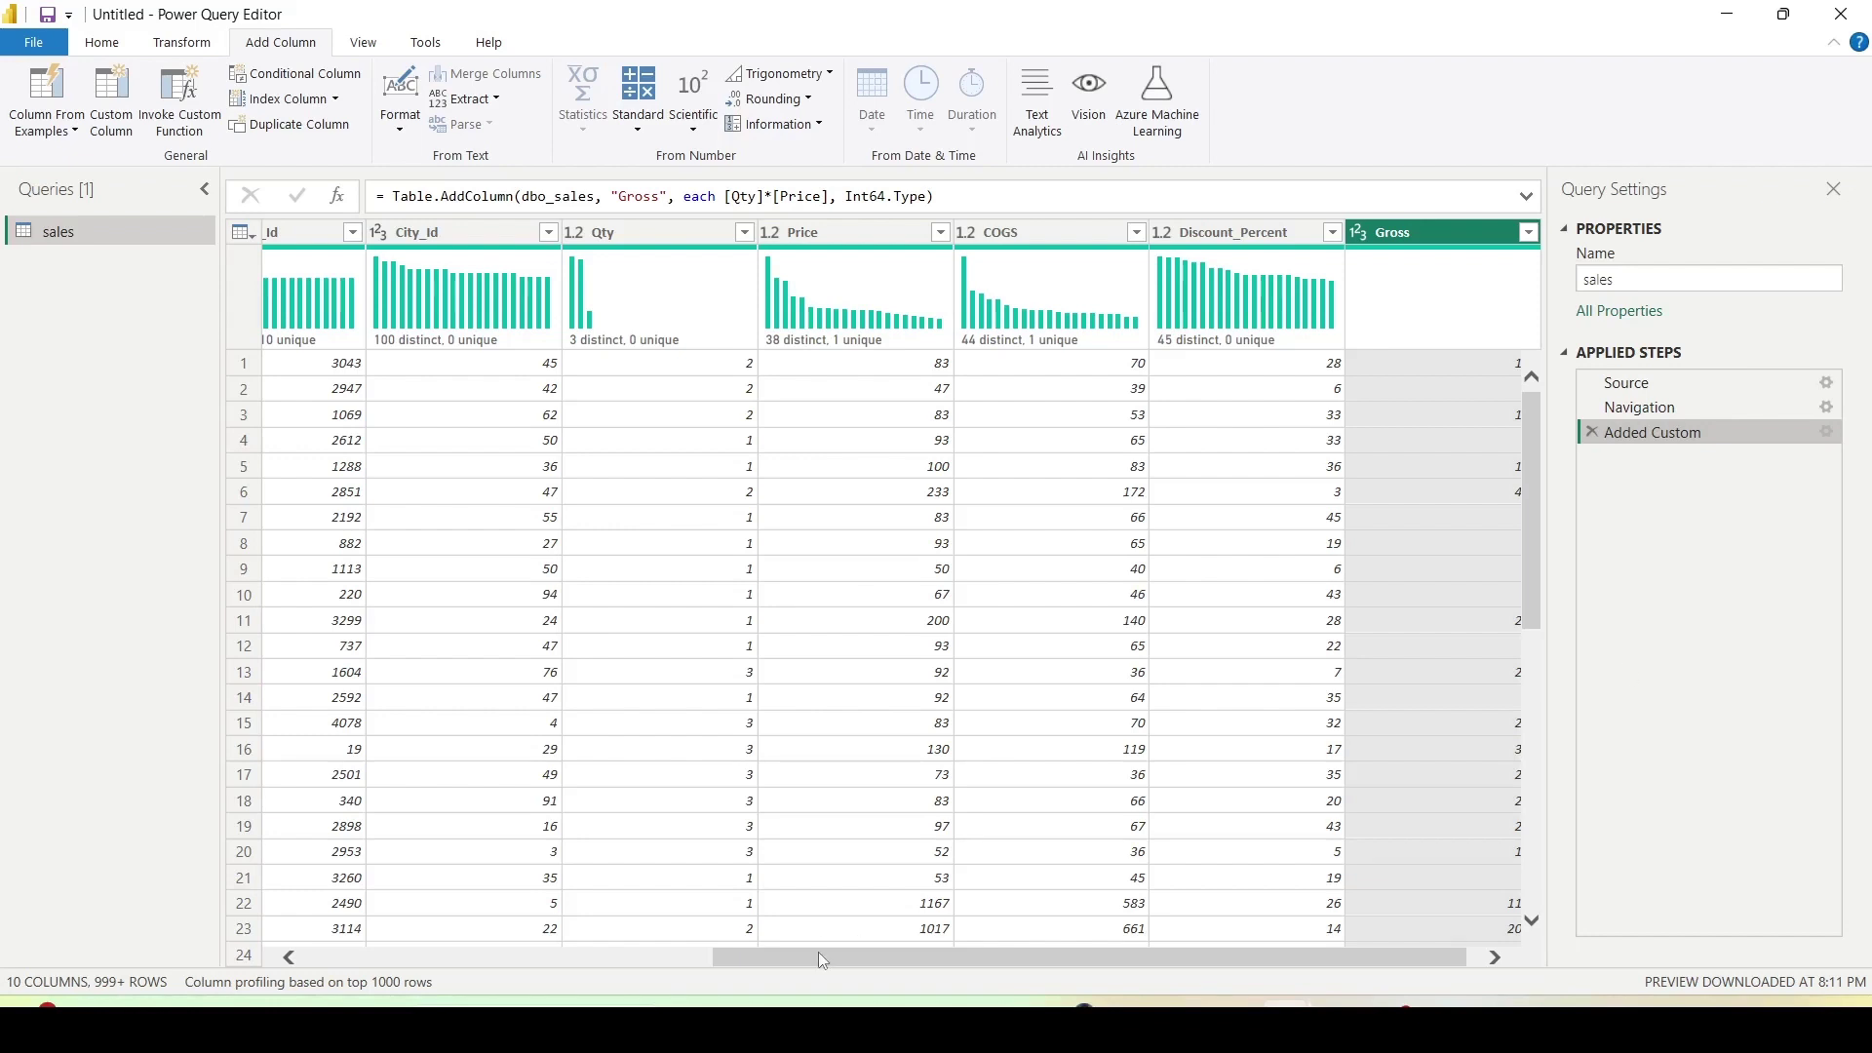
- Change the Sales_Date column's data type to Date/Time
drag(817, 952, 353, 970)
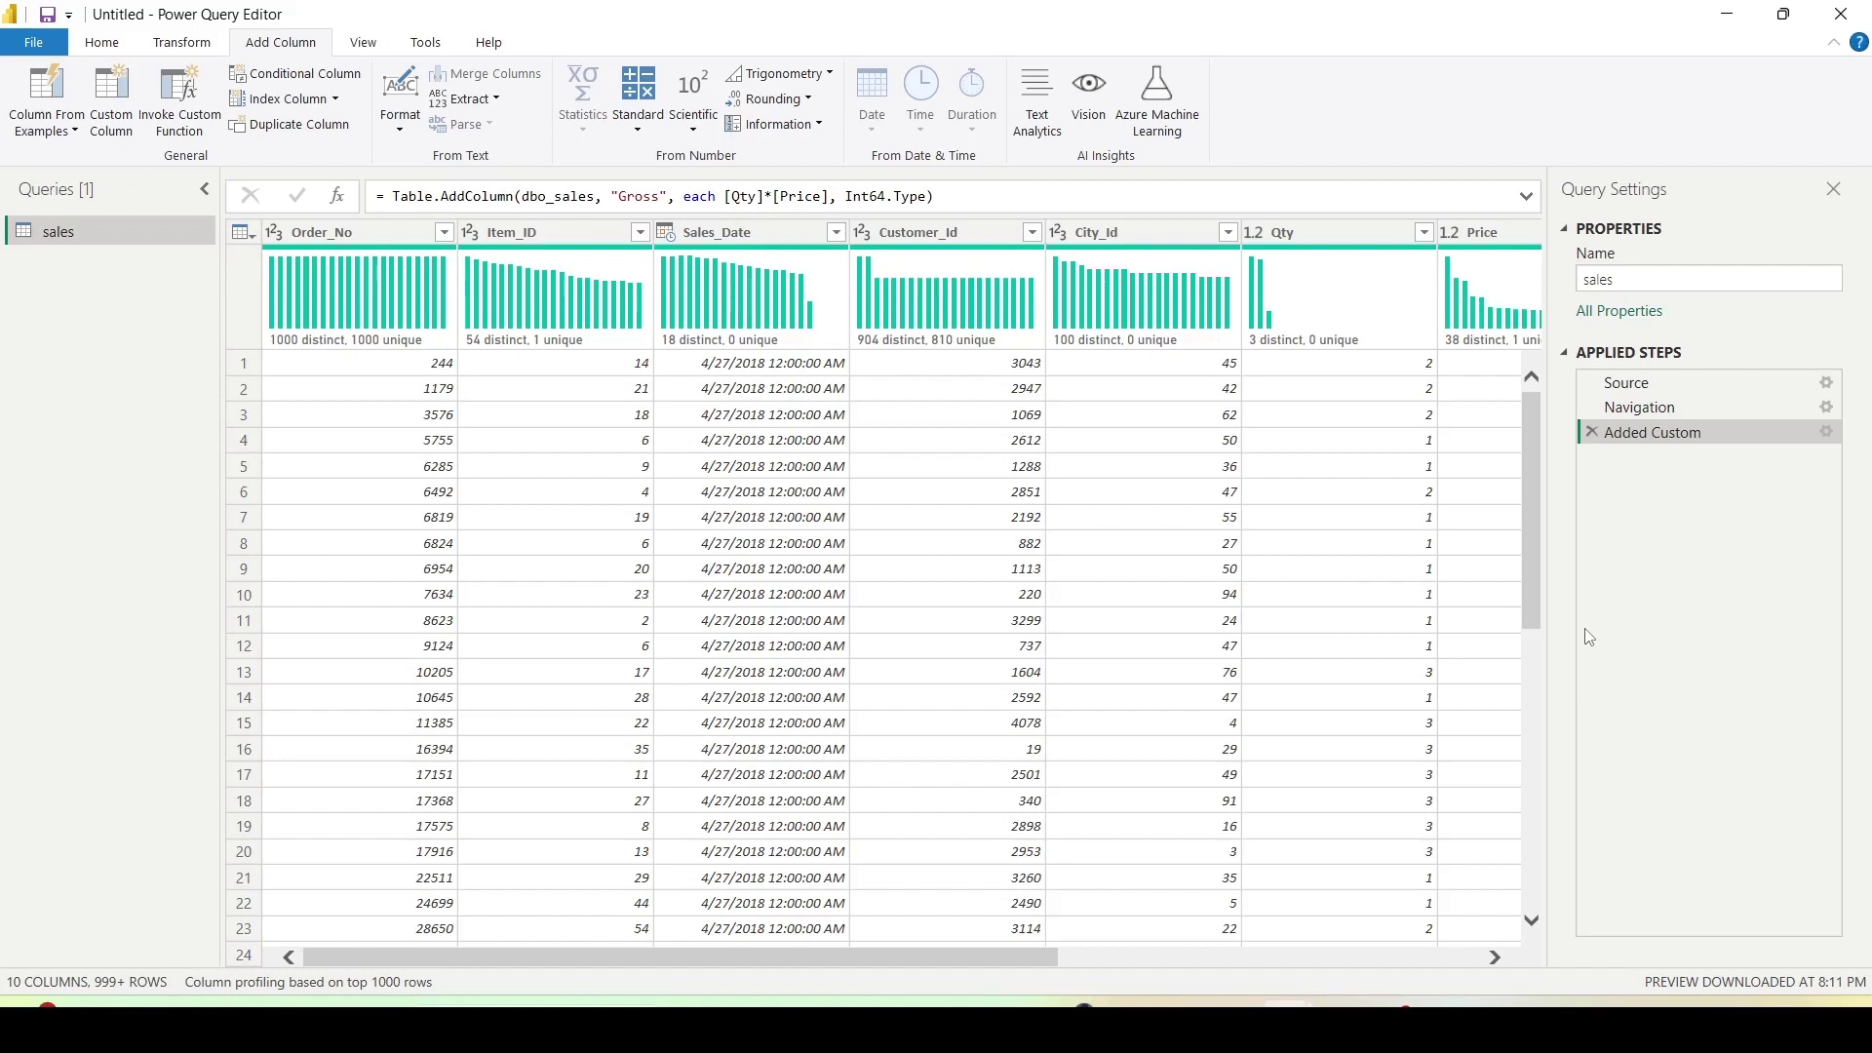
right_click(667, 244)
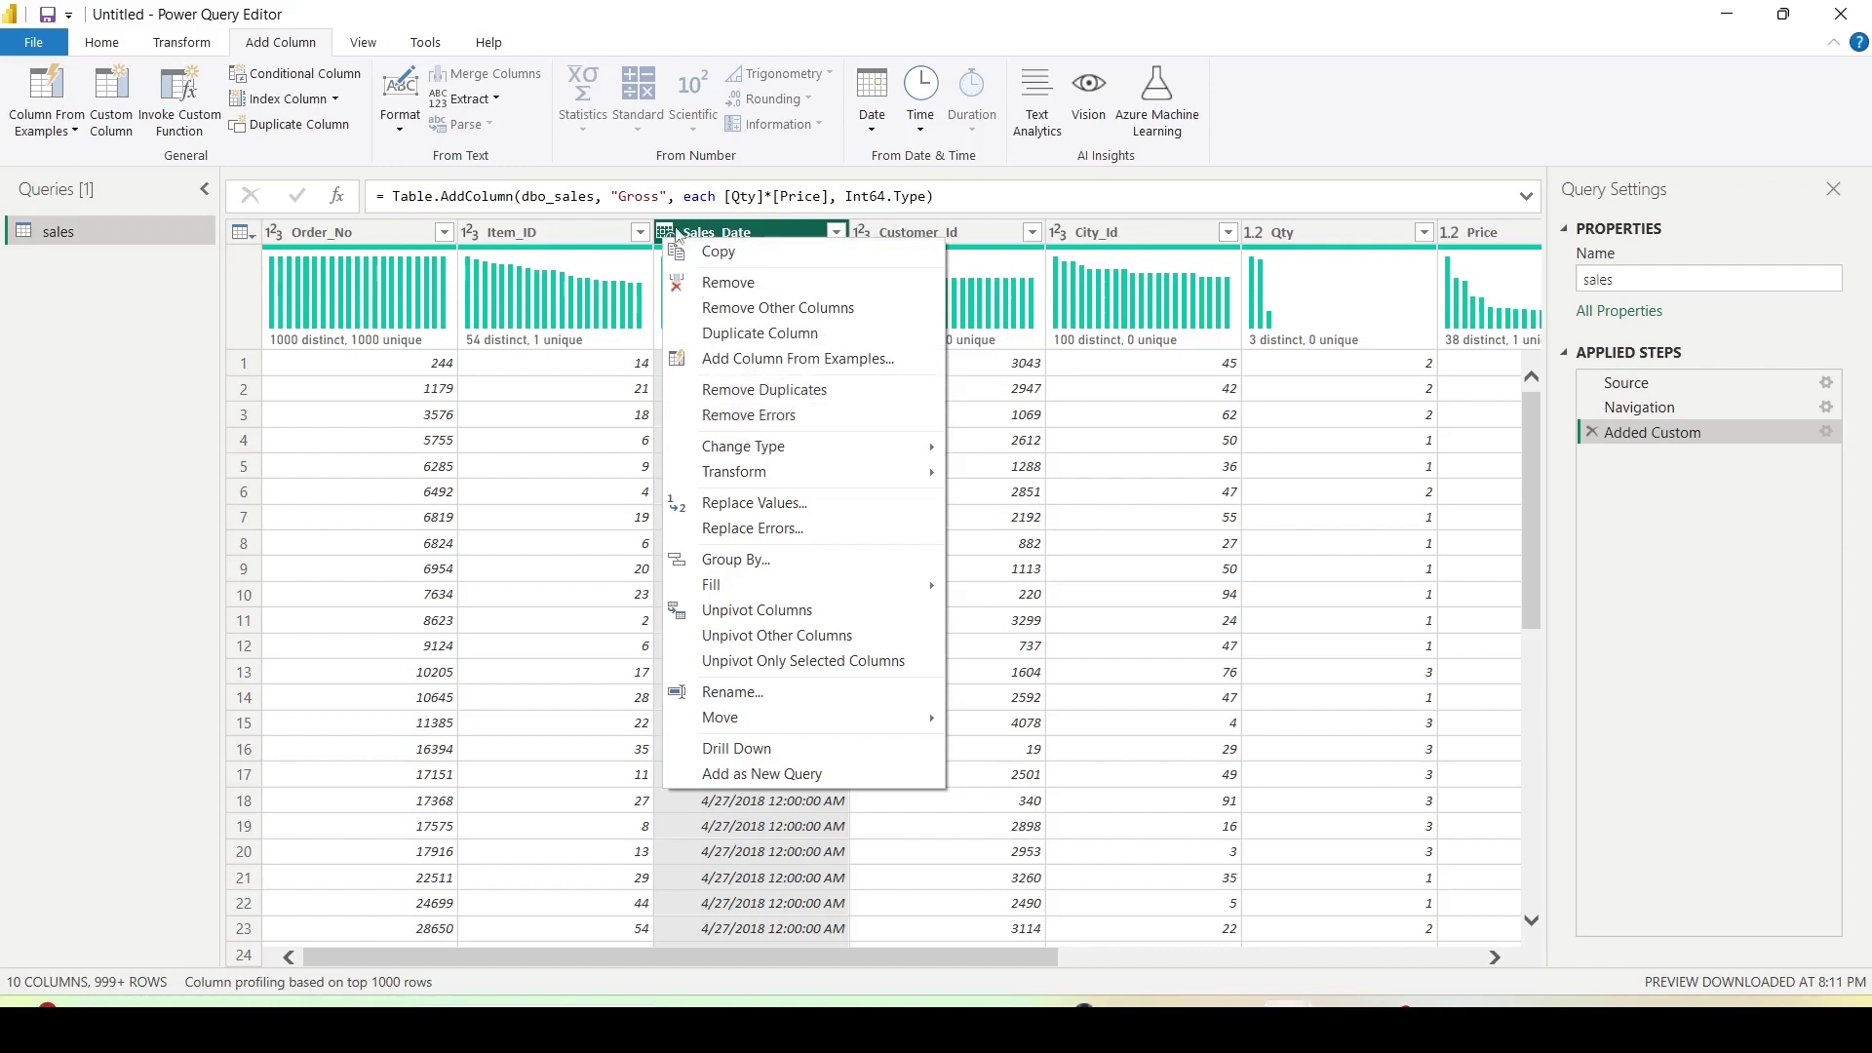
click(669, 233)
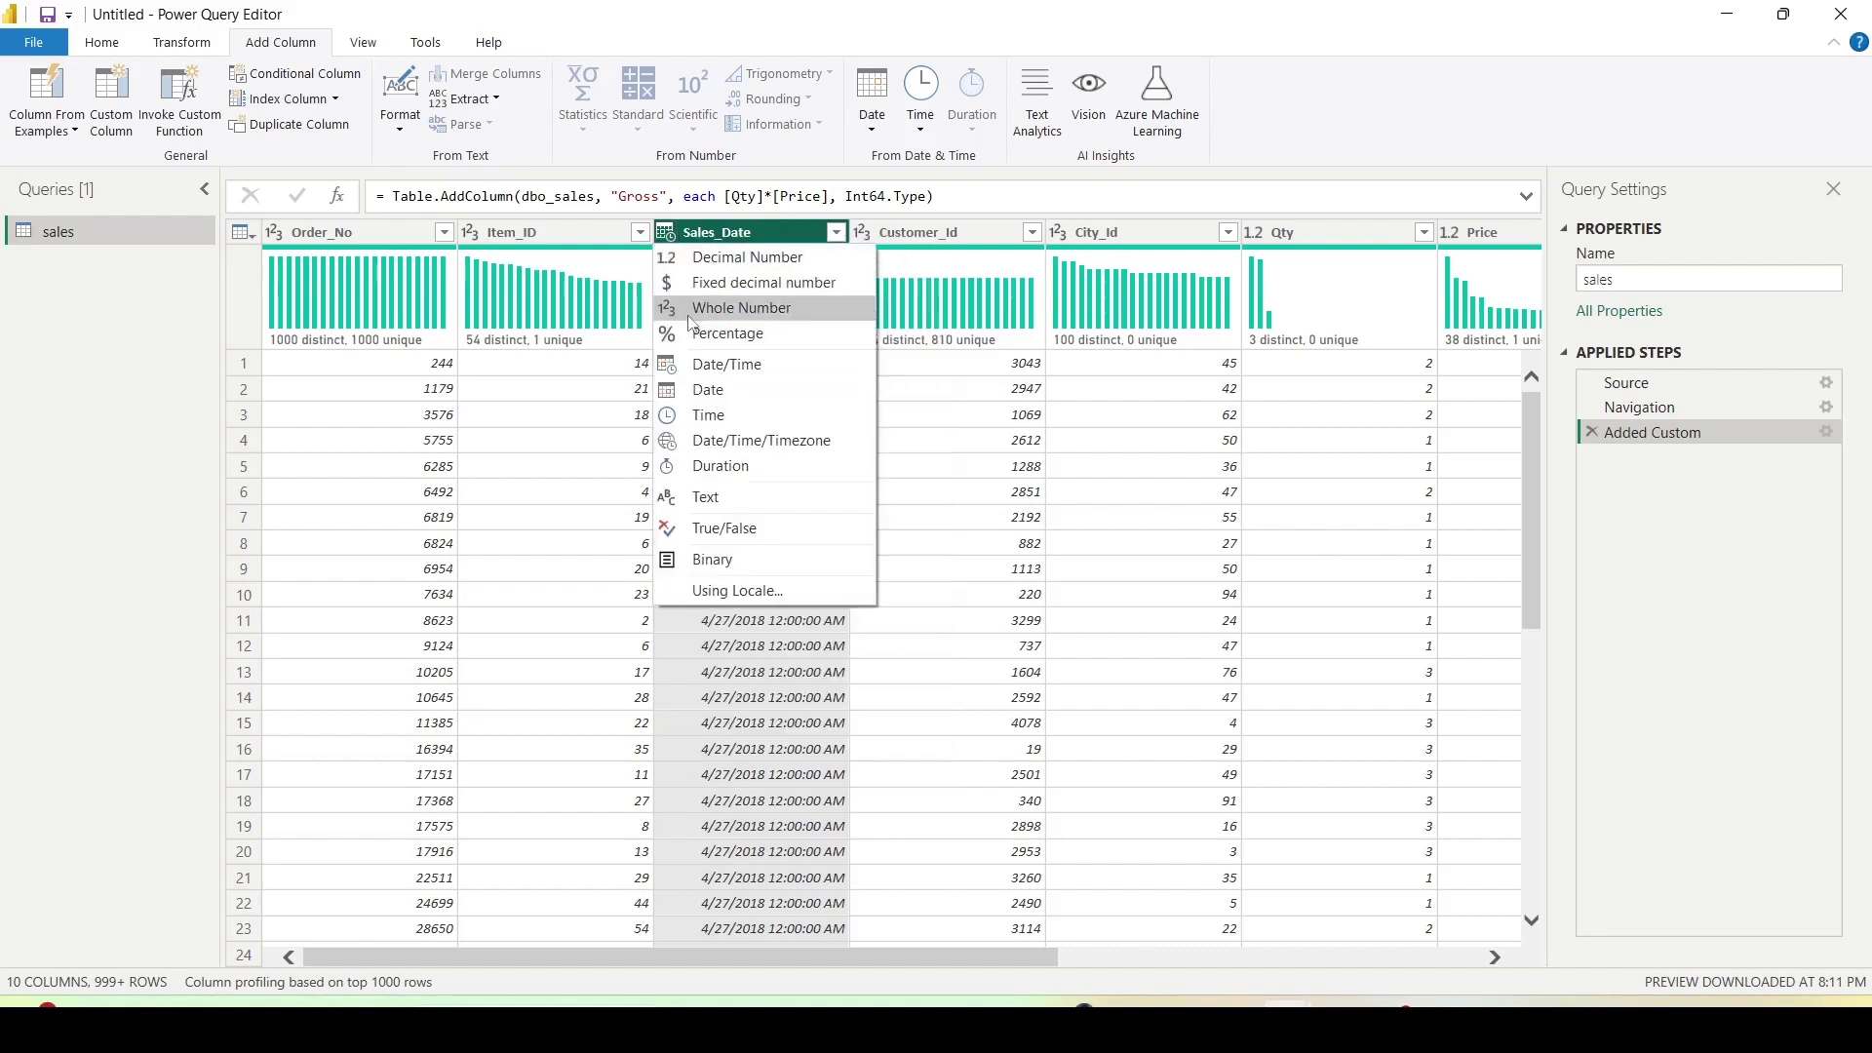
click(711, 369)
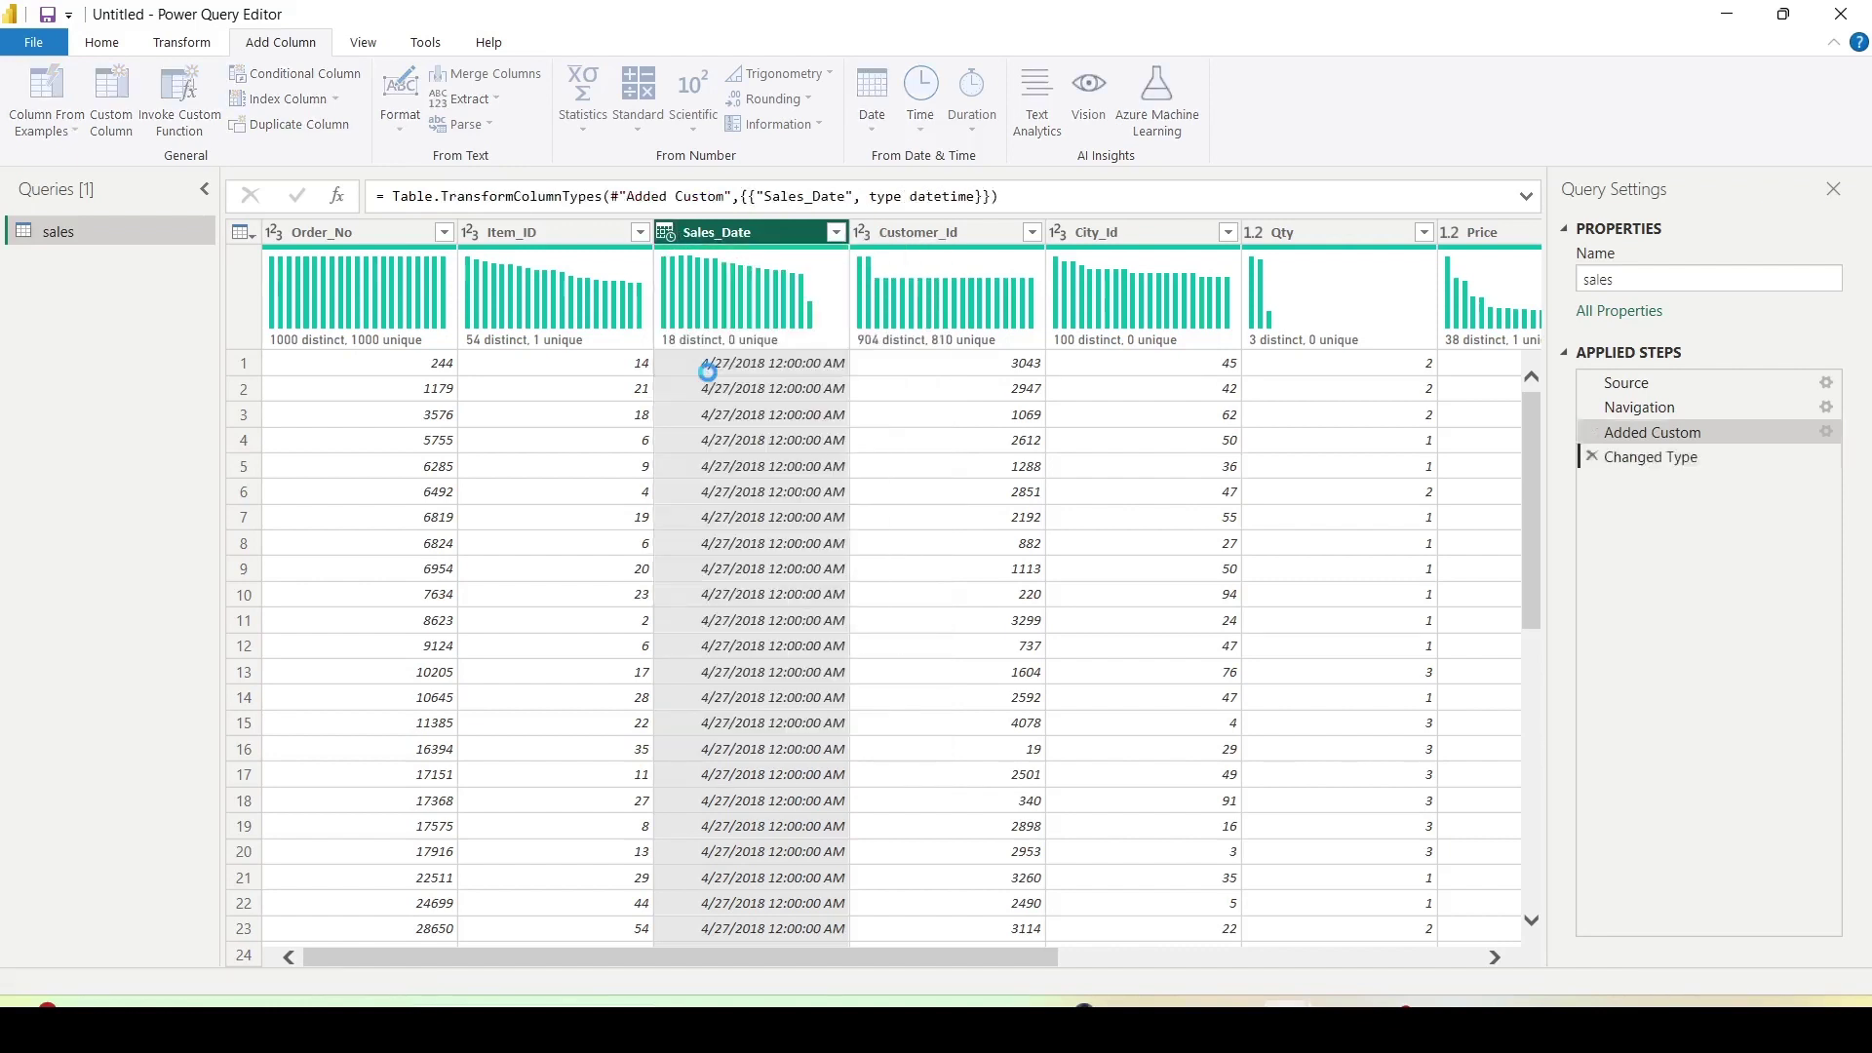
- View the native query of the Changed Type step and close it
right_click(1688, 465)
click(1721, 698)
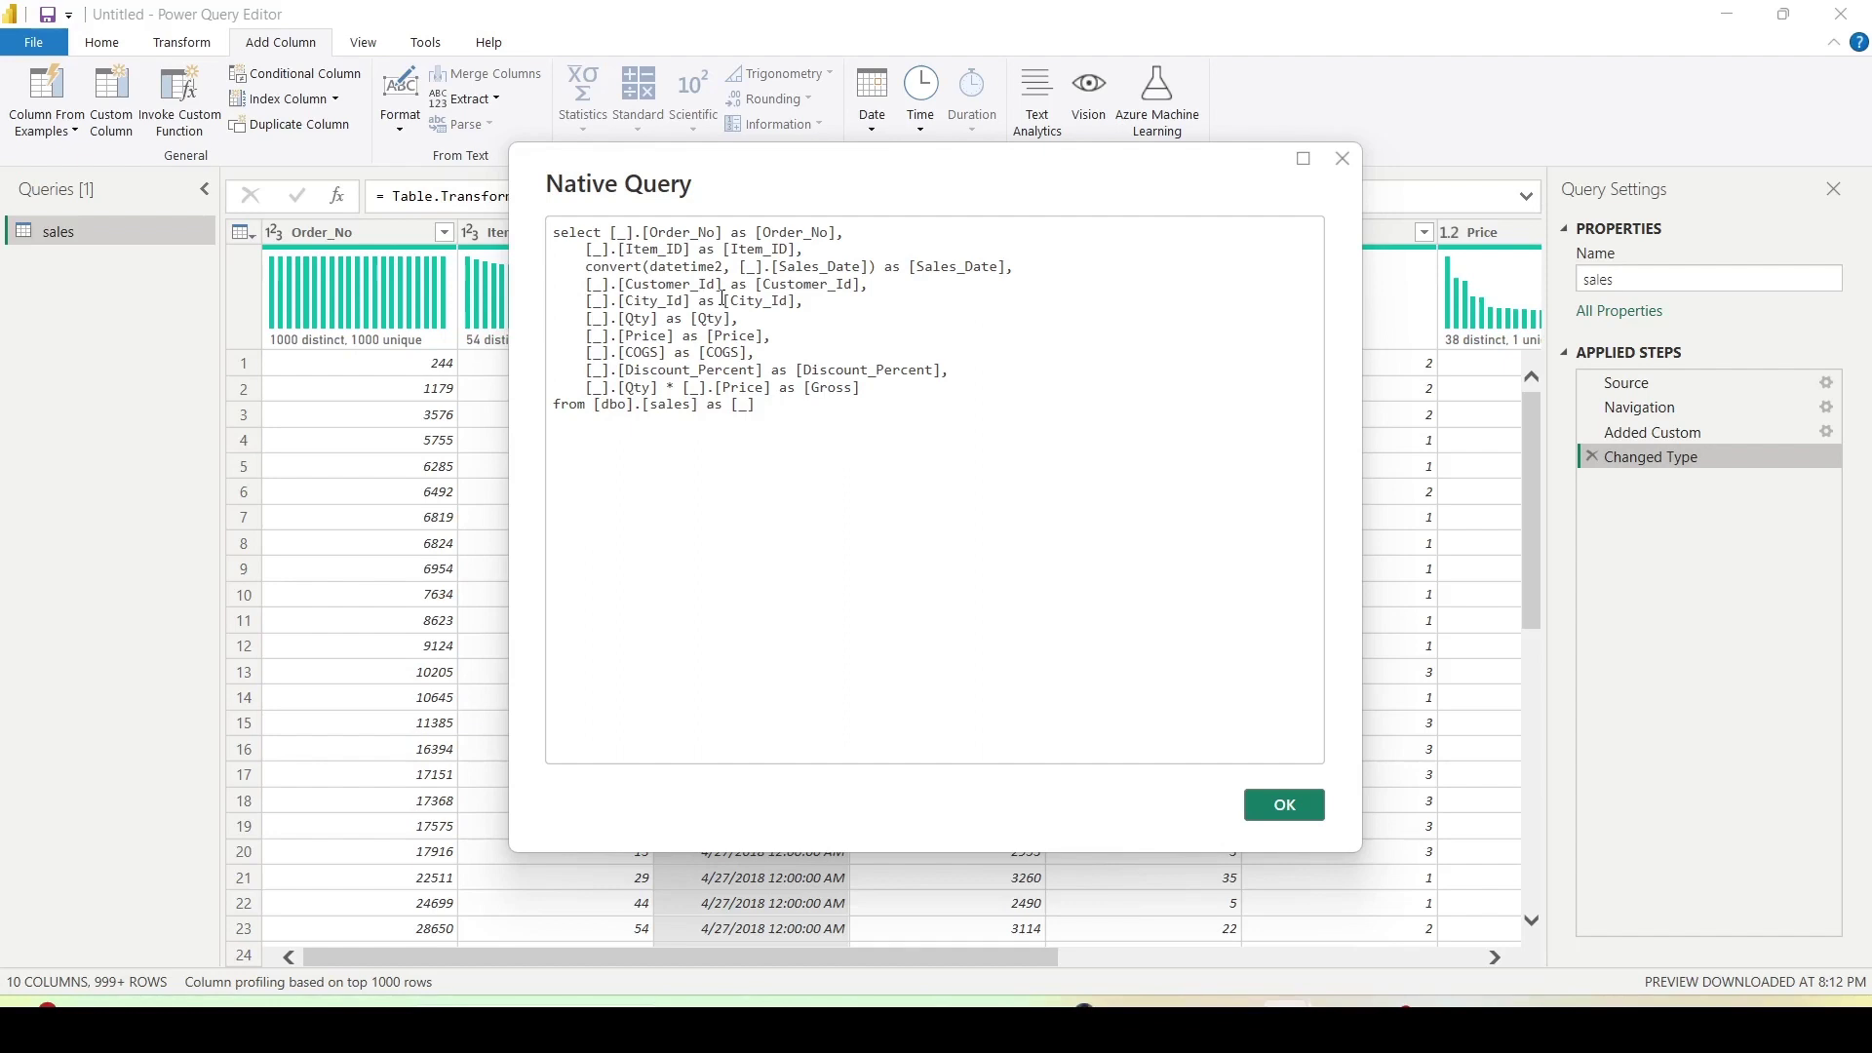
click(1286, 807)
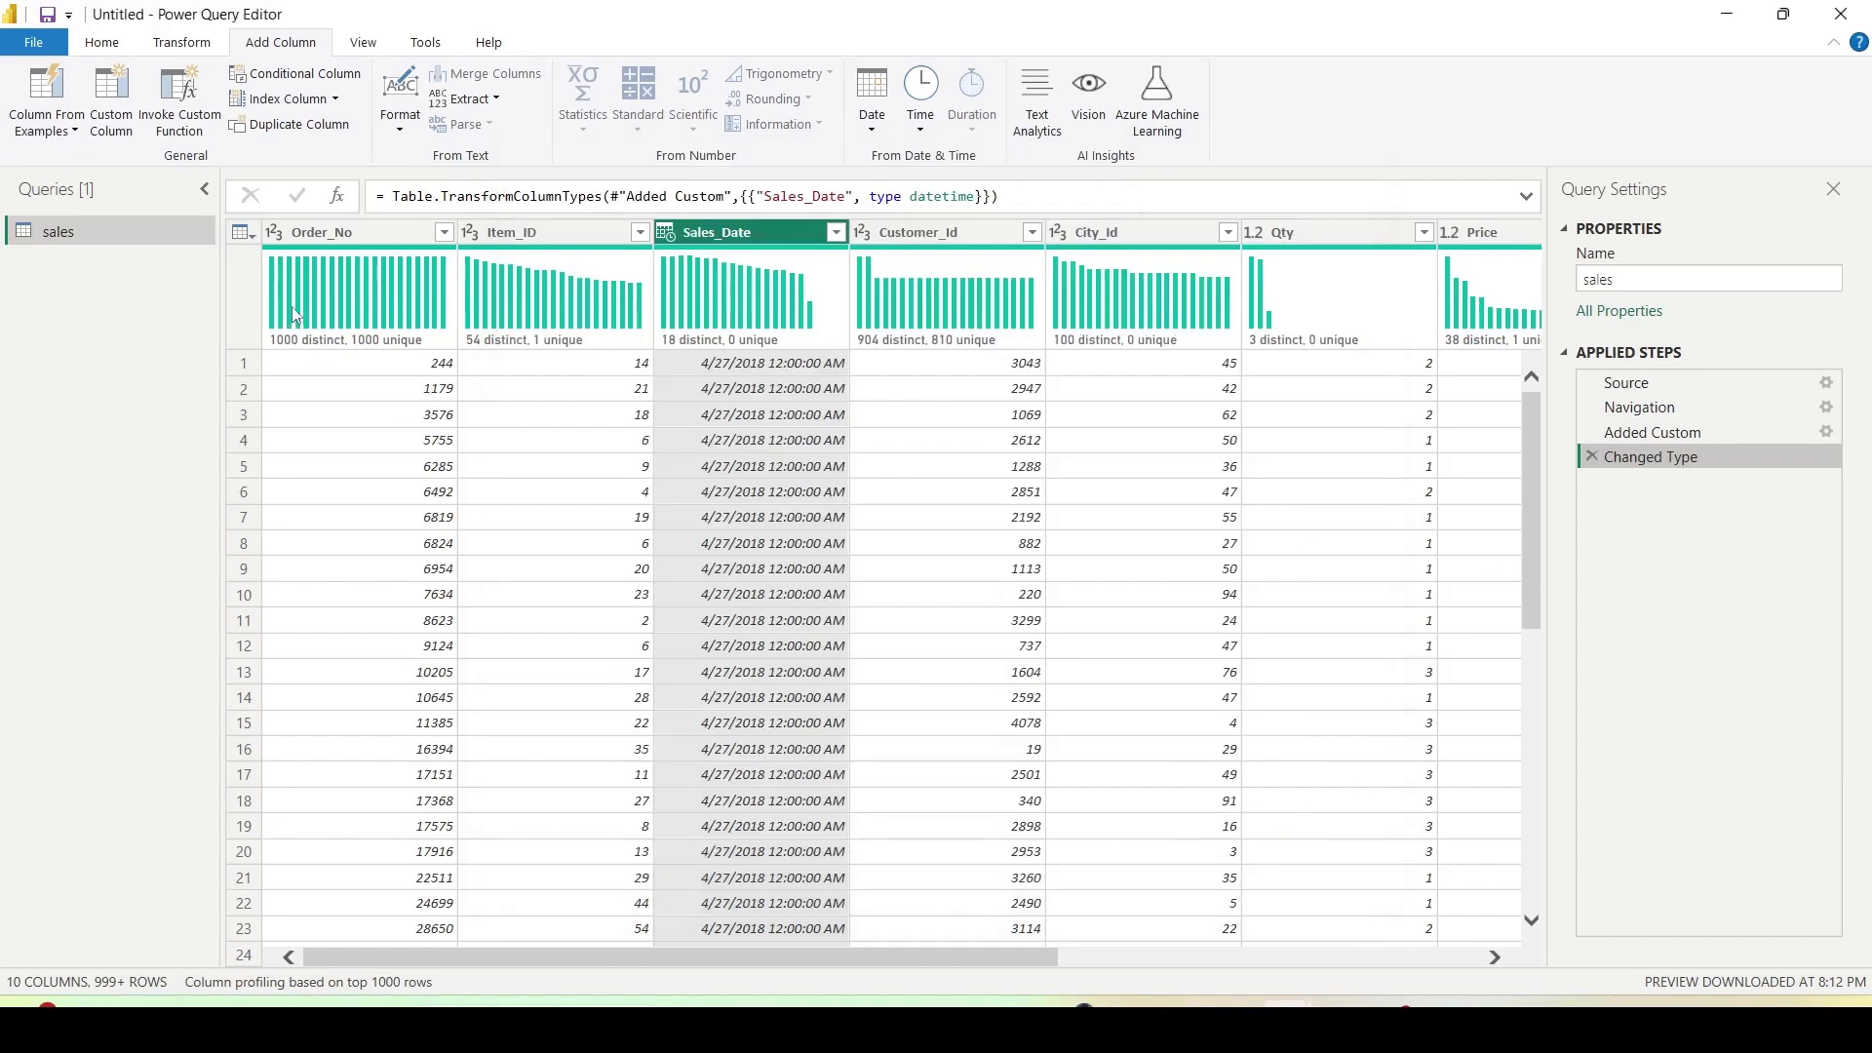
- Create a new query parameter named RangeStart
mouse_move(754, 339)
click(101, 42)
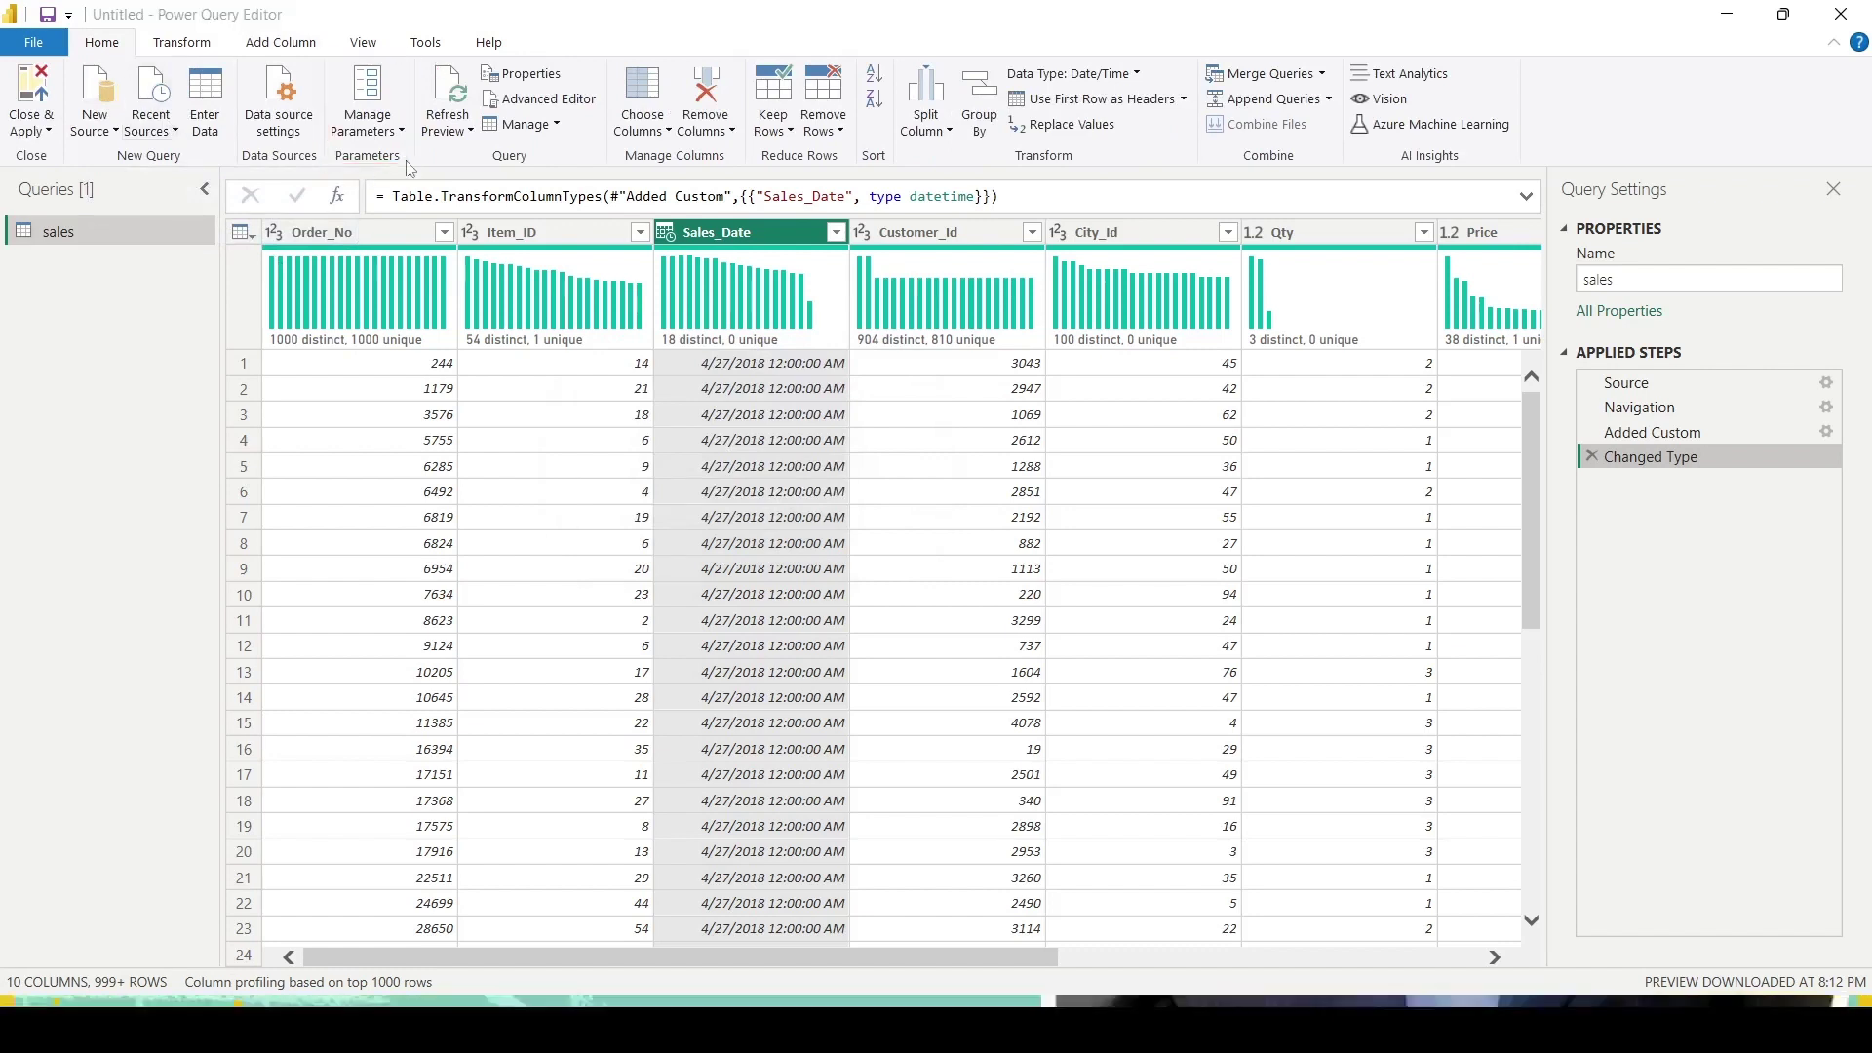
click(398, 130)
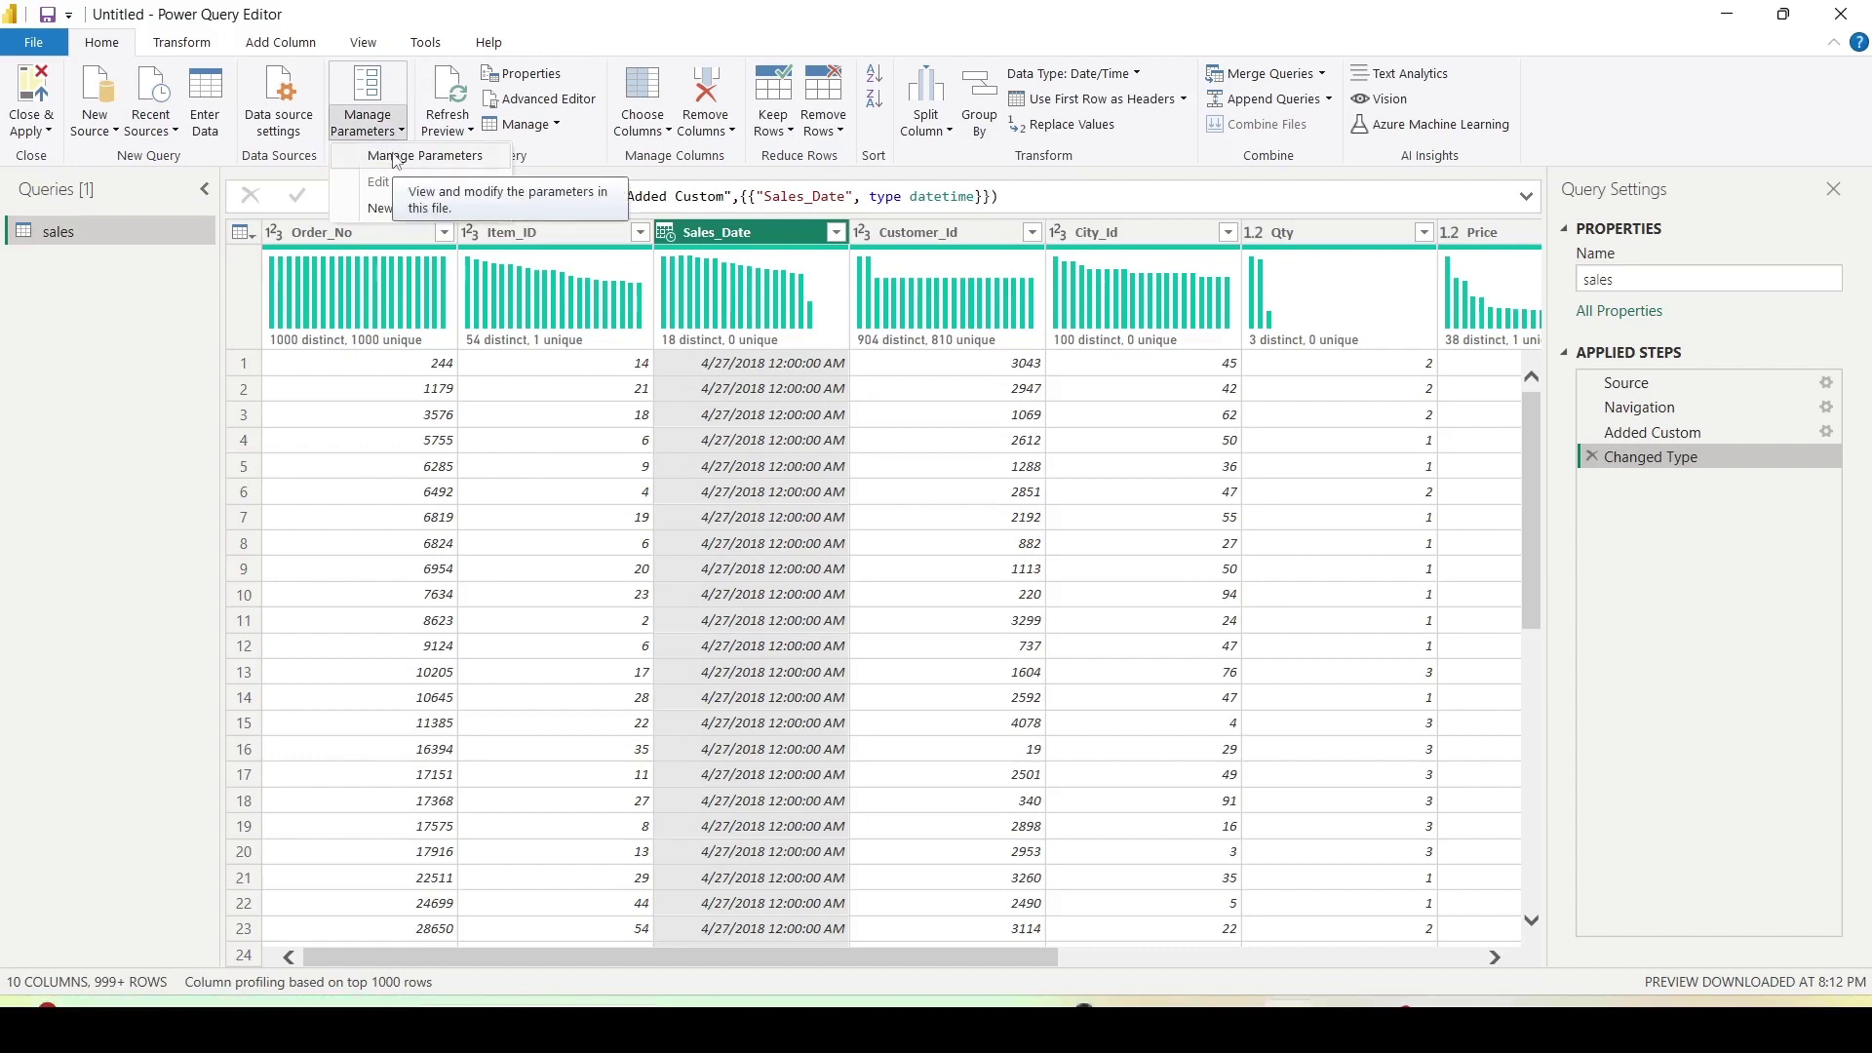
click(397, 158)
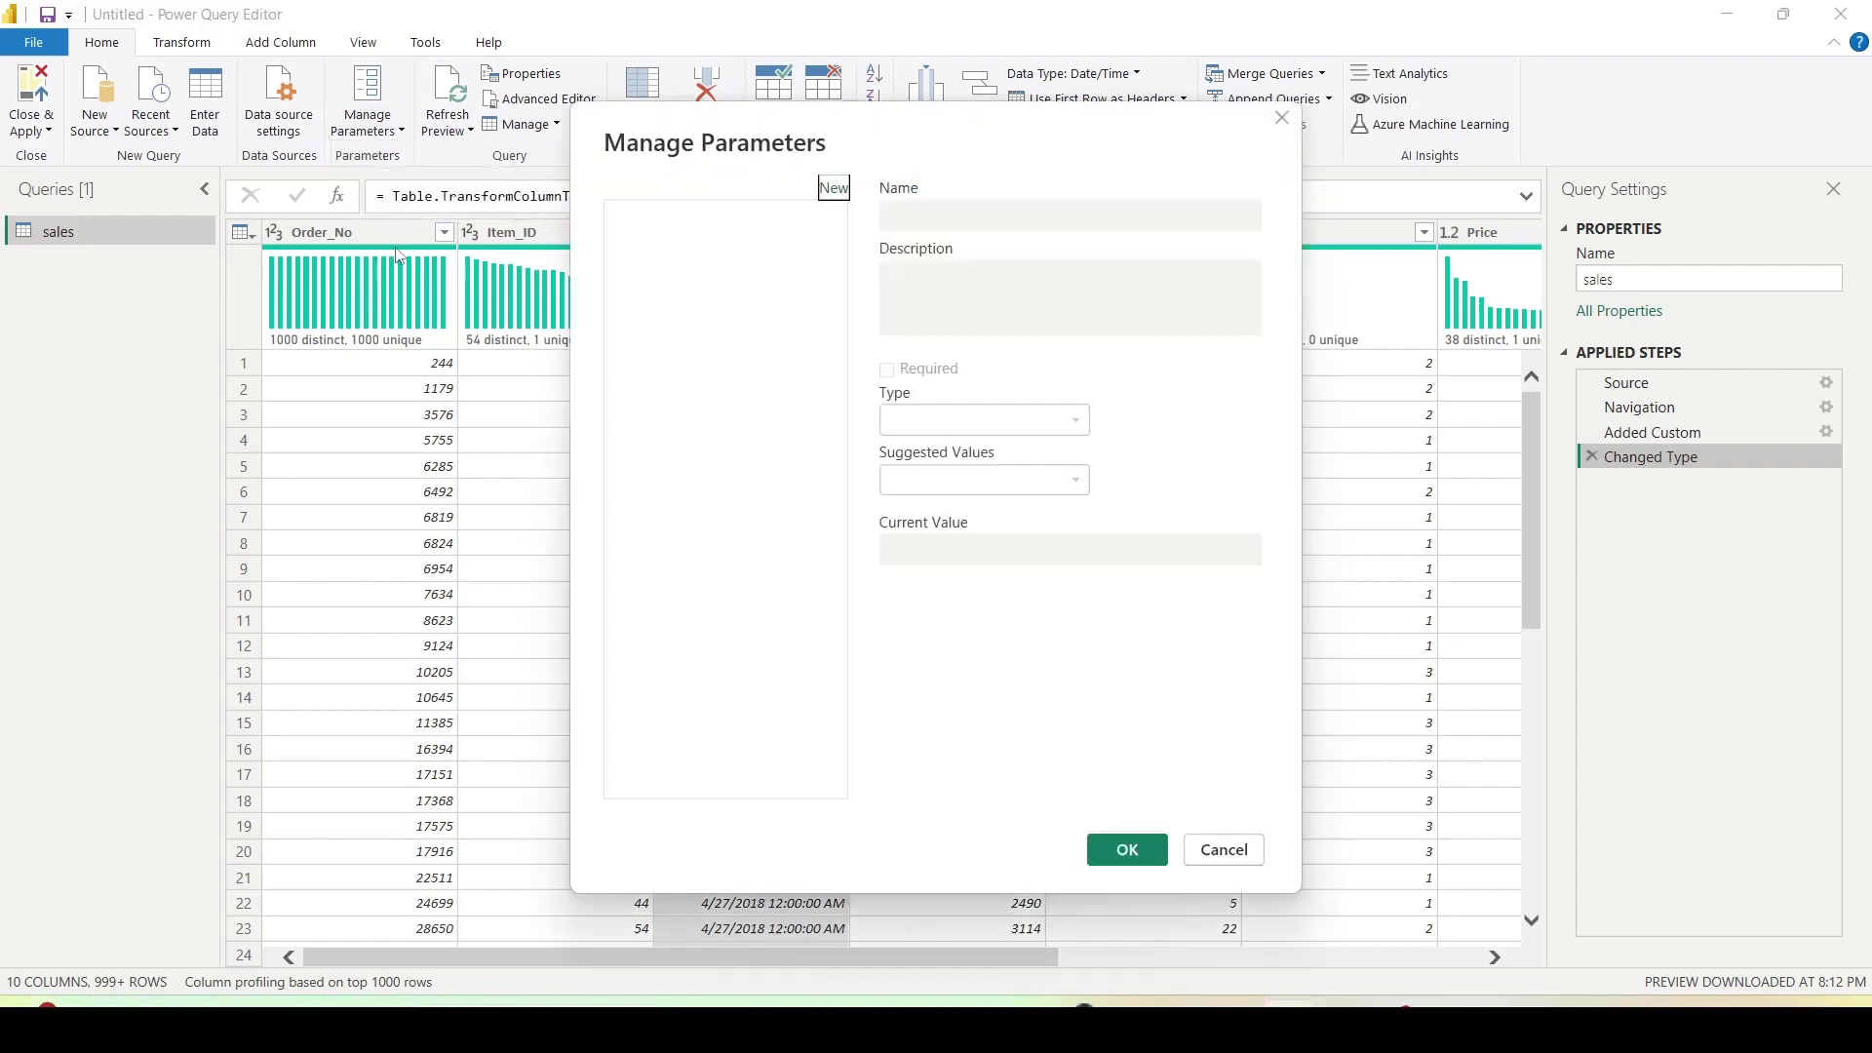
click(833, 189)
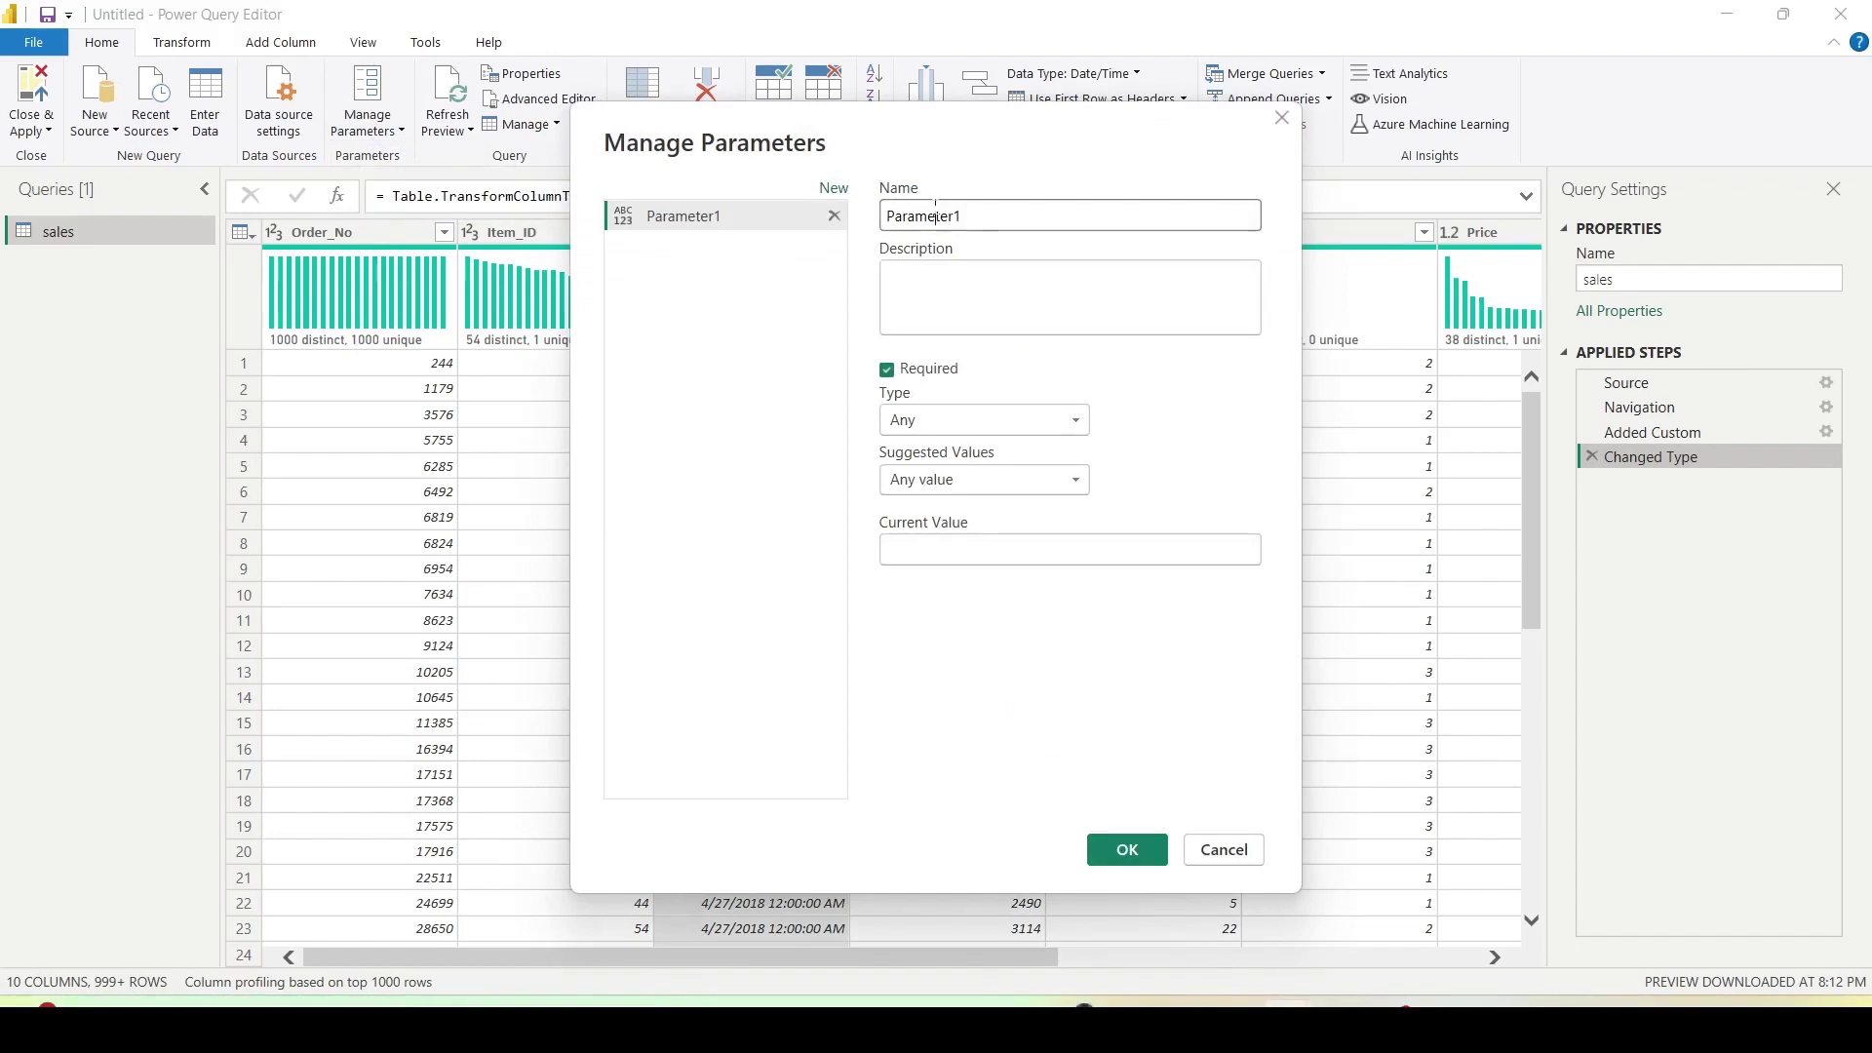
double_click(1022, 221)
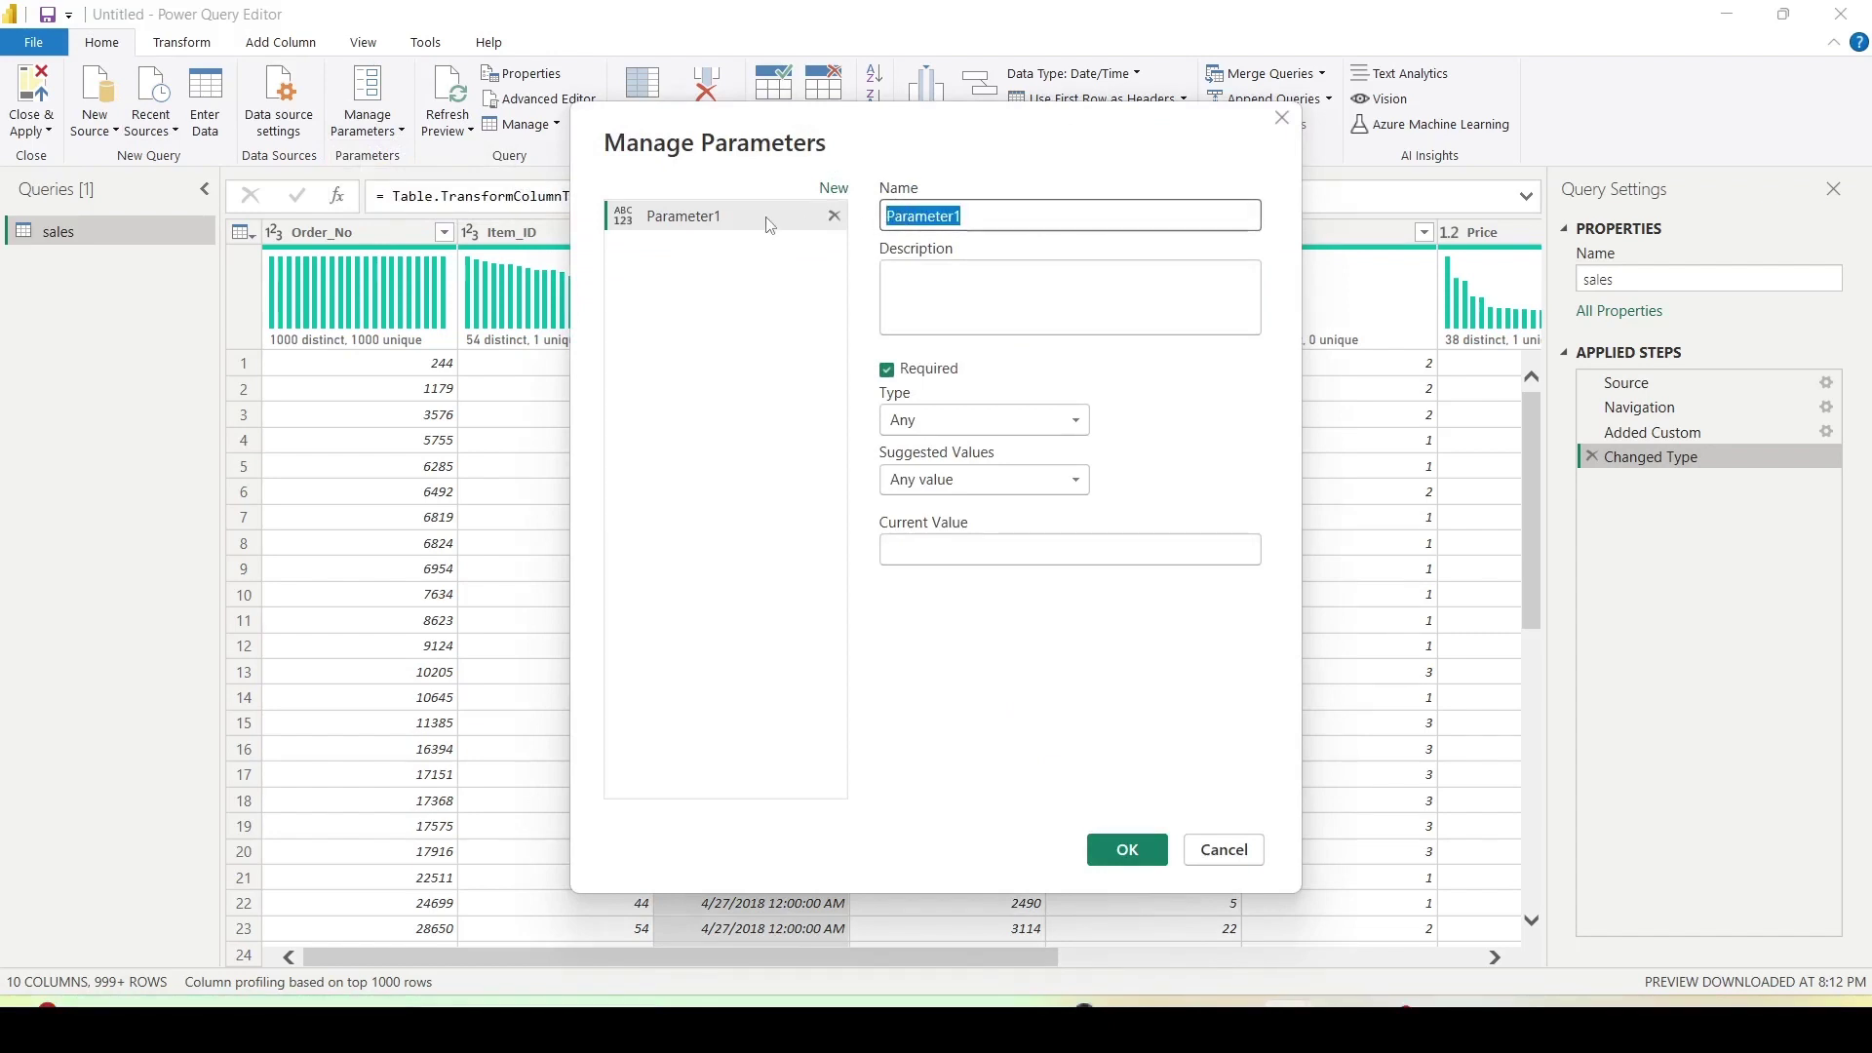
text(Rabge)
key(BackSpace)
key(BackSpace)
key(BackSpace)
key(BackSpace)
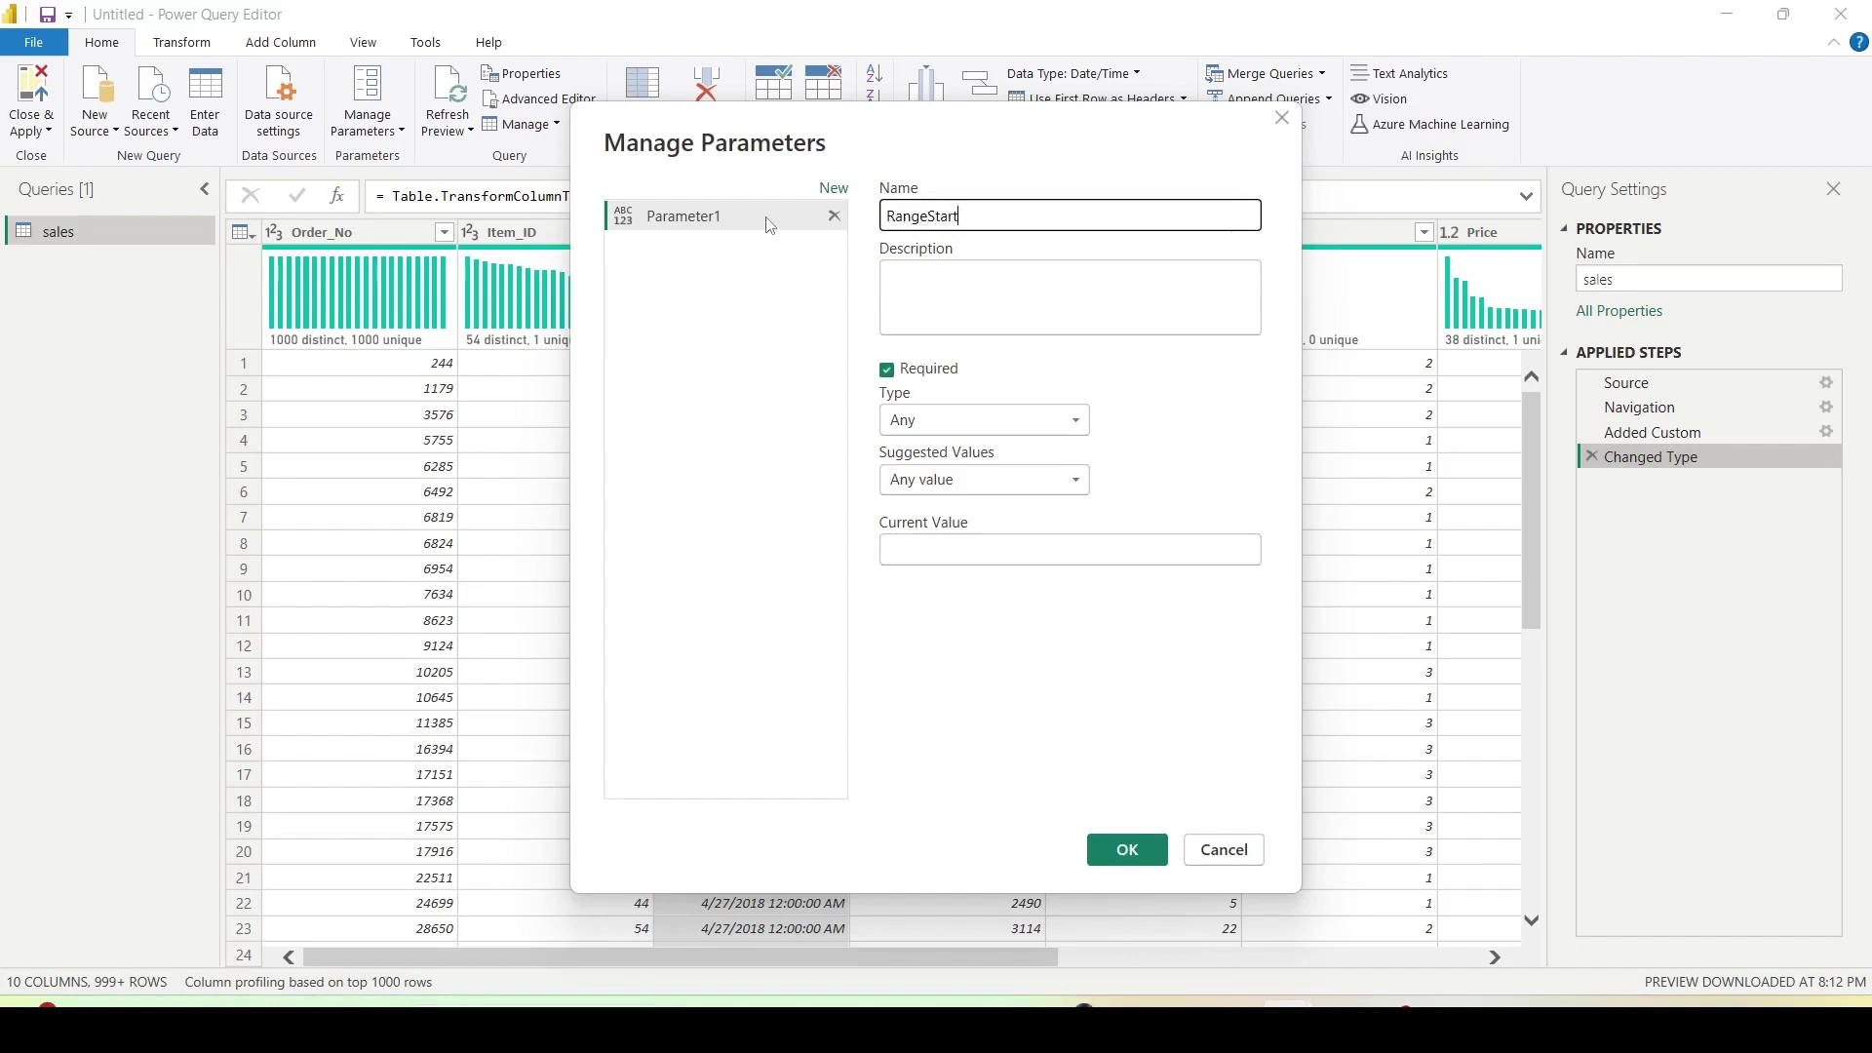
- Set the RangeStart parameter's type to Date/Time and its current value to 2018-01-01
click(919, 421)
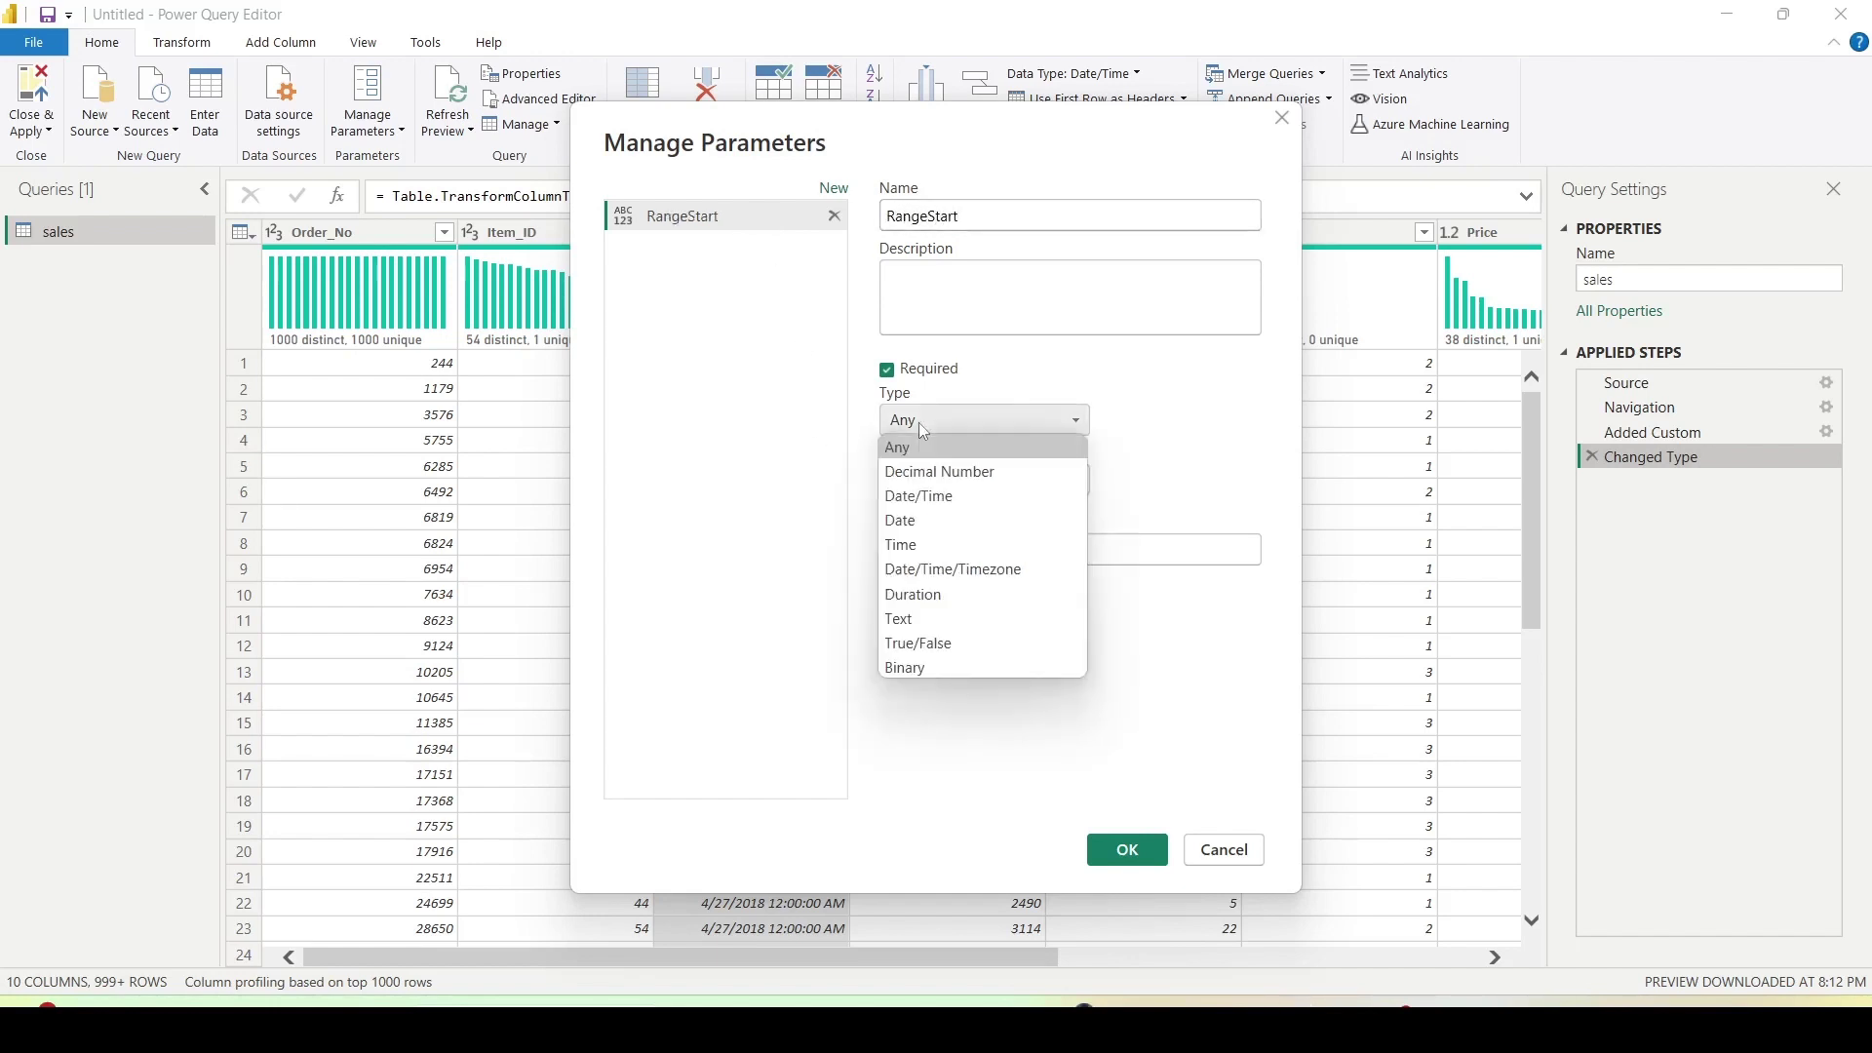
click(926, 499)
click(927, 548)
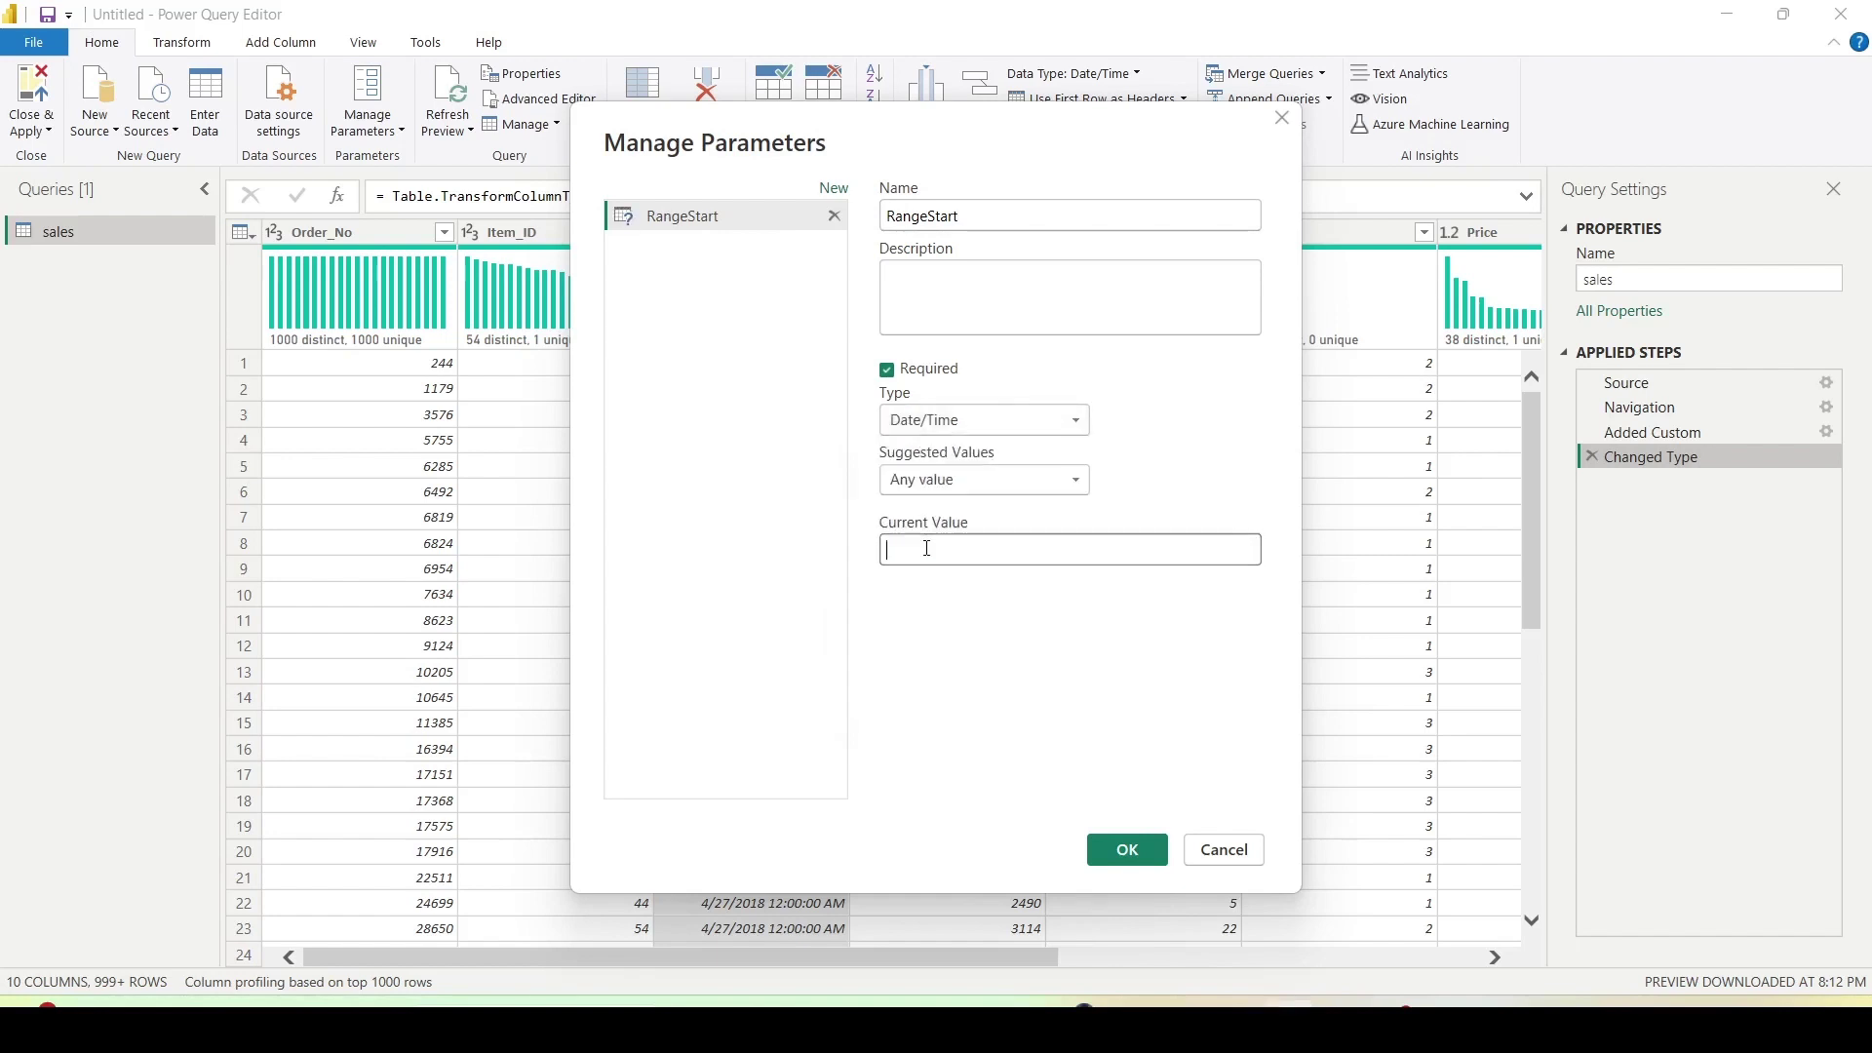
text(2018)
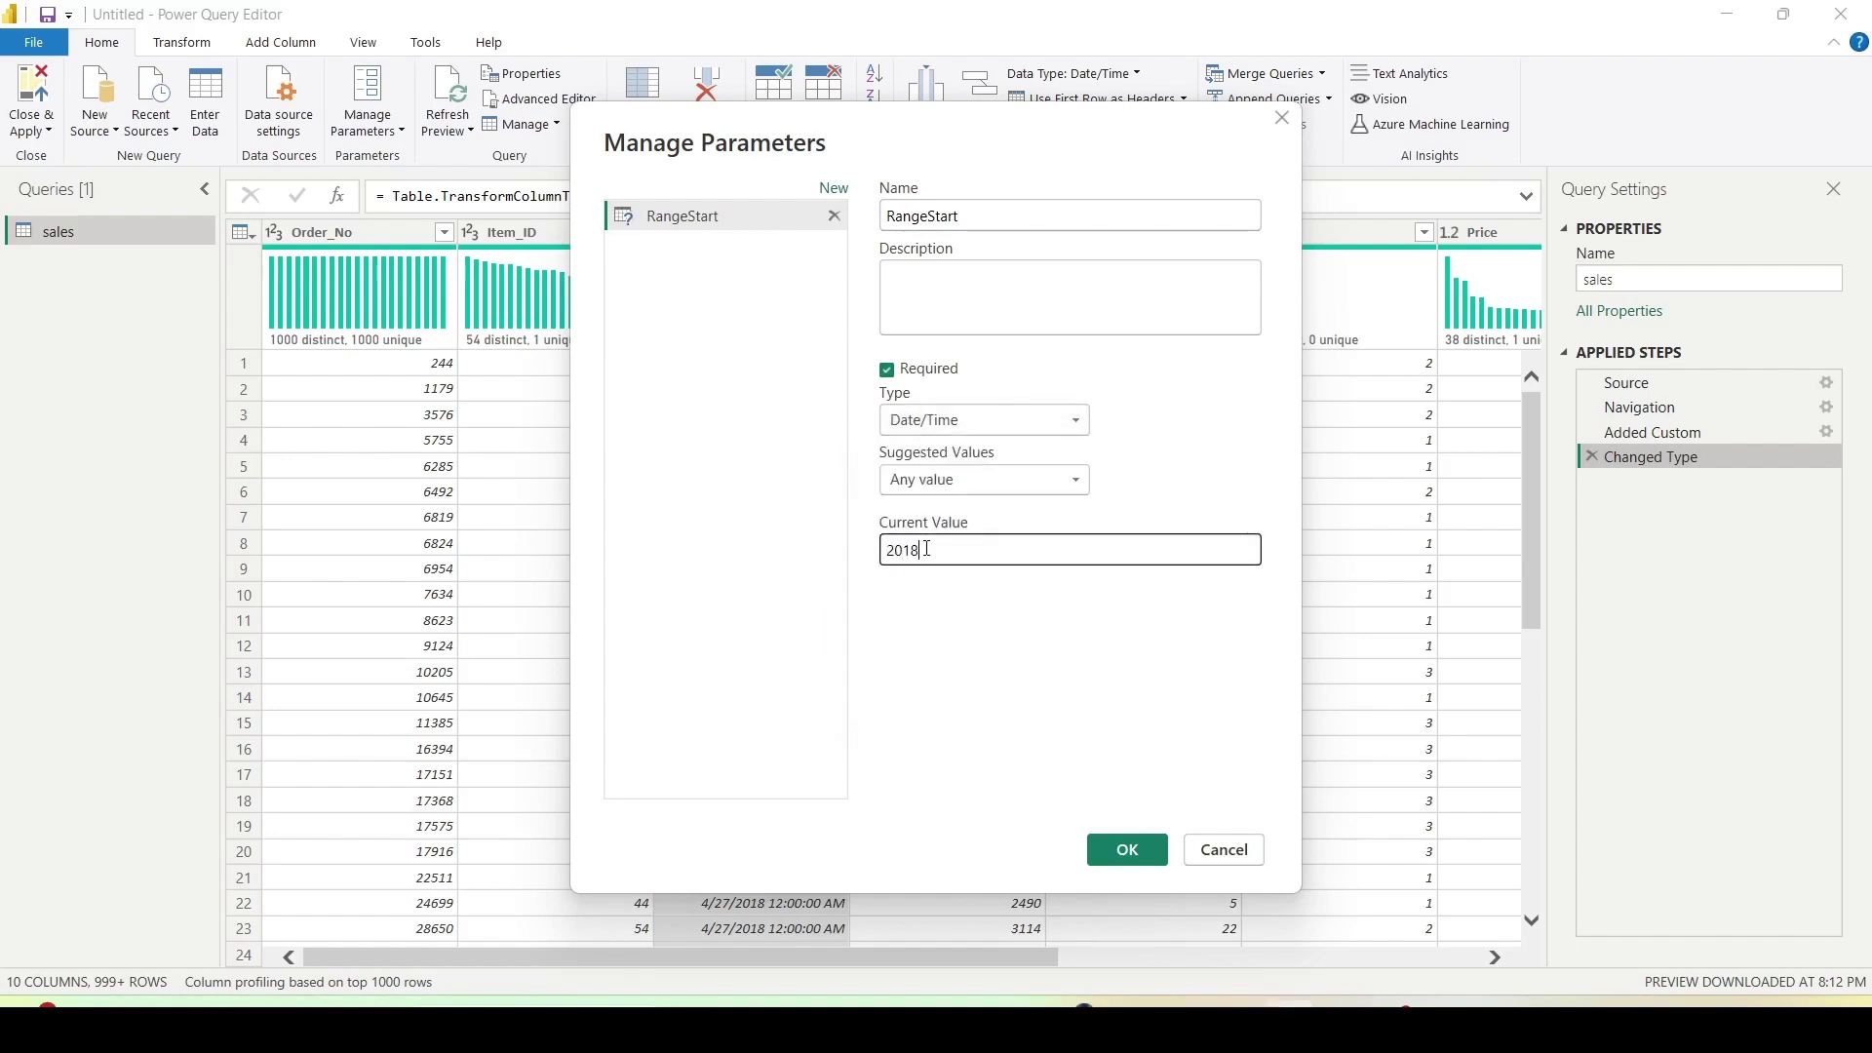
text(-01-)
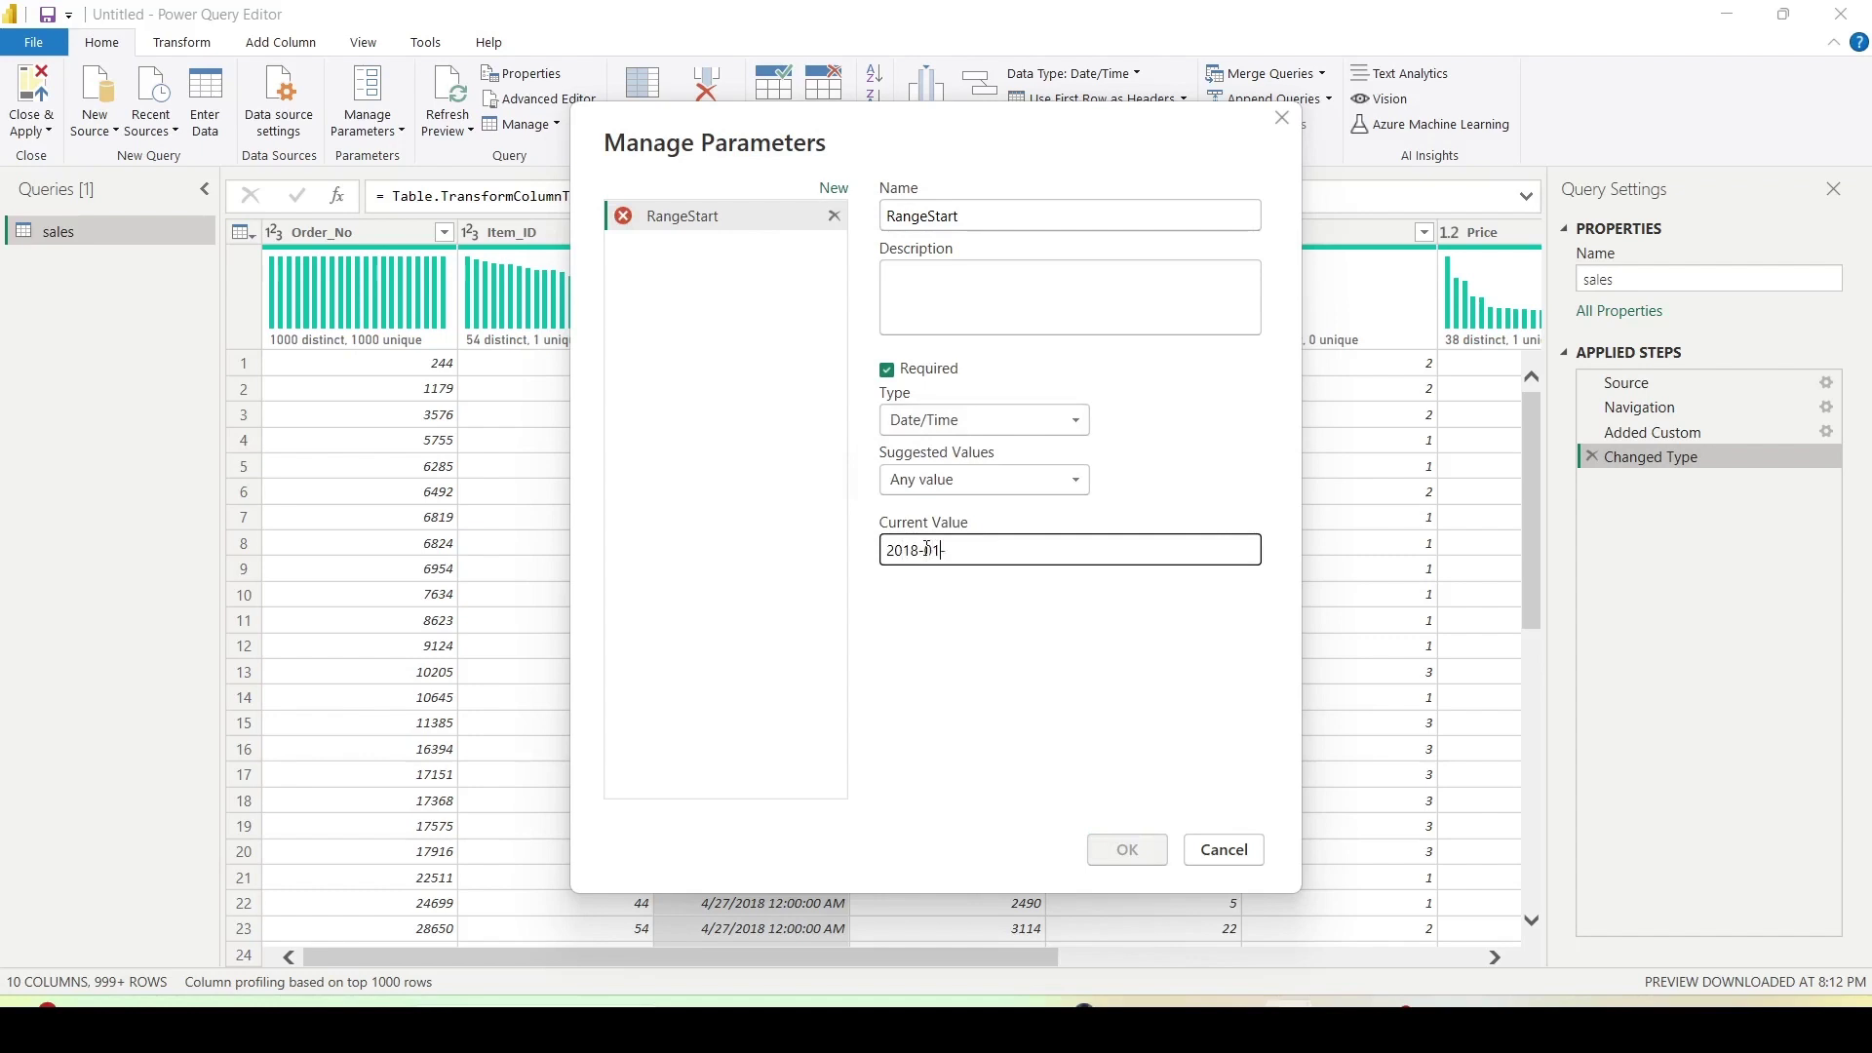
click(942, 604)
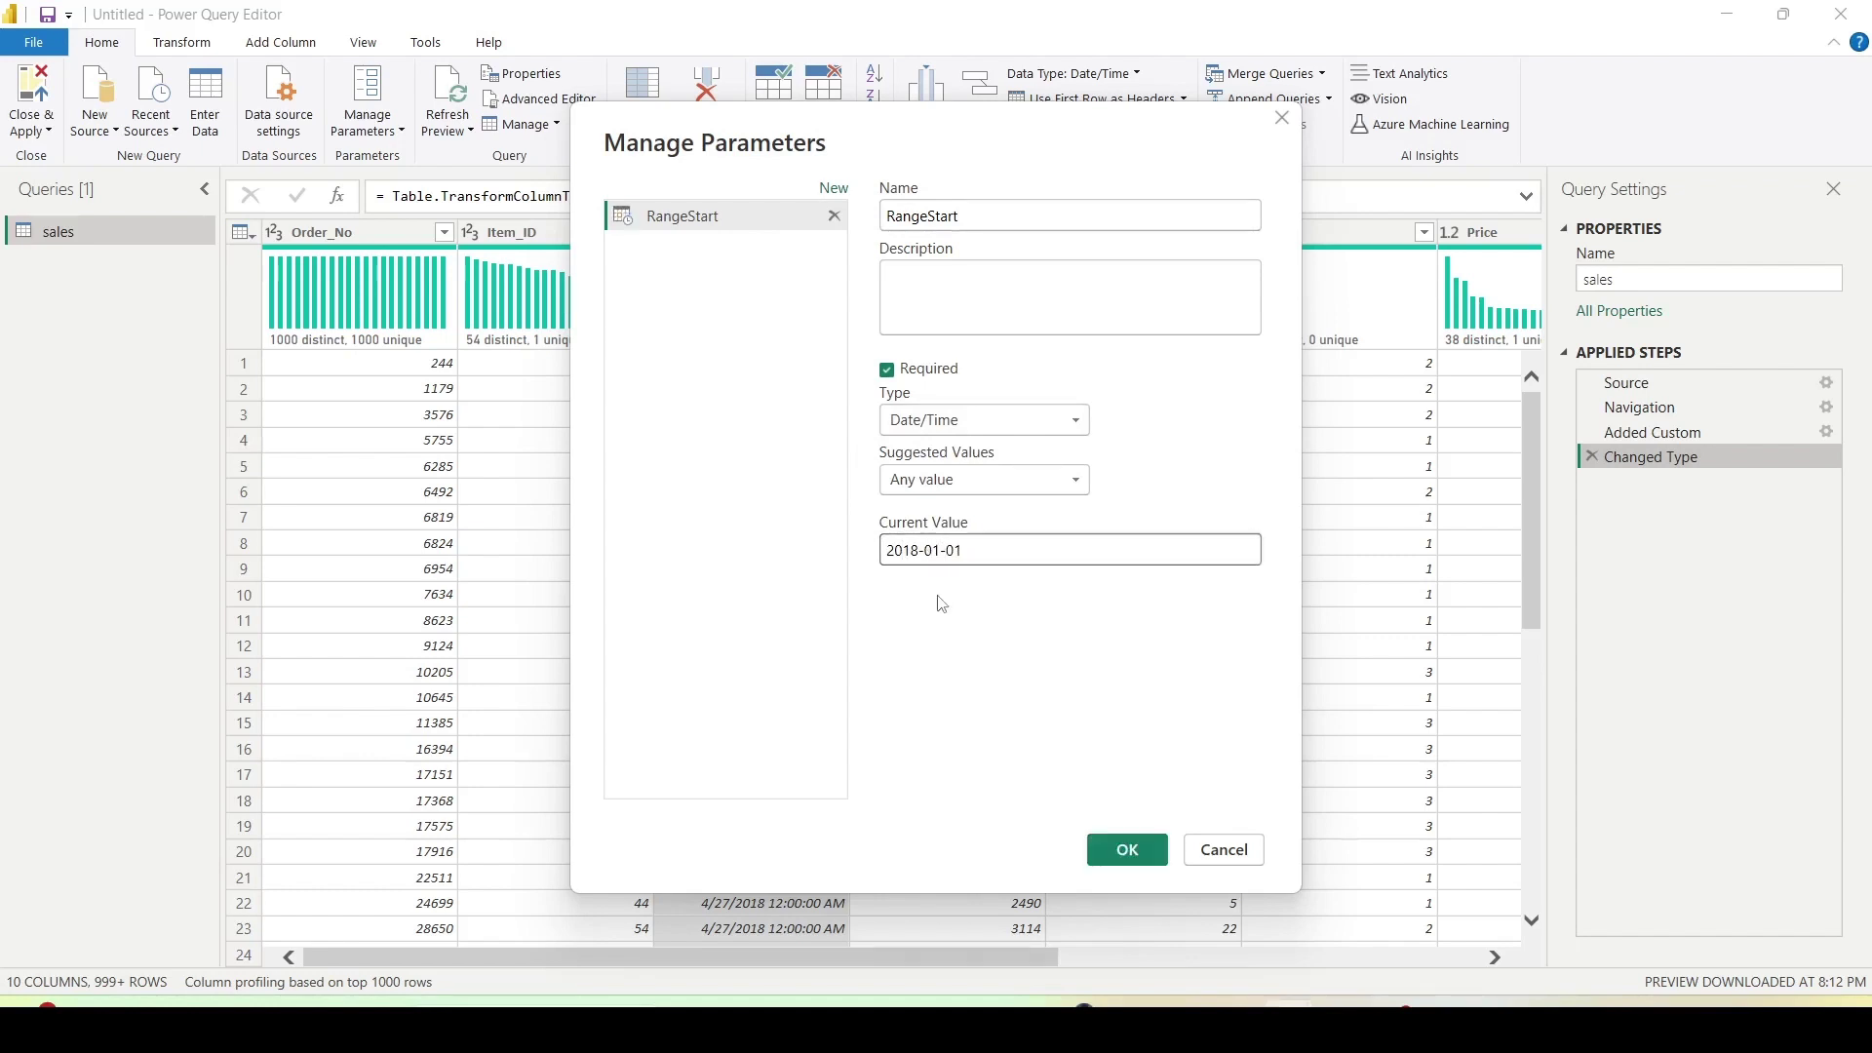
- Add a second parameter named RangeEnd with the type Date/Time
click(840, 193)
double_click(917, 222)
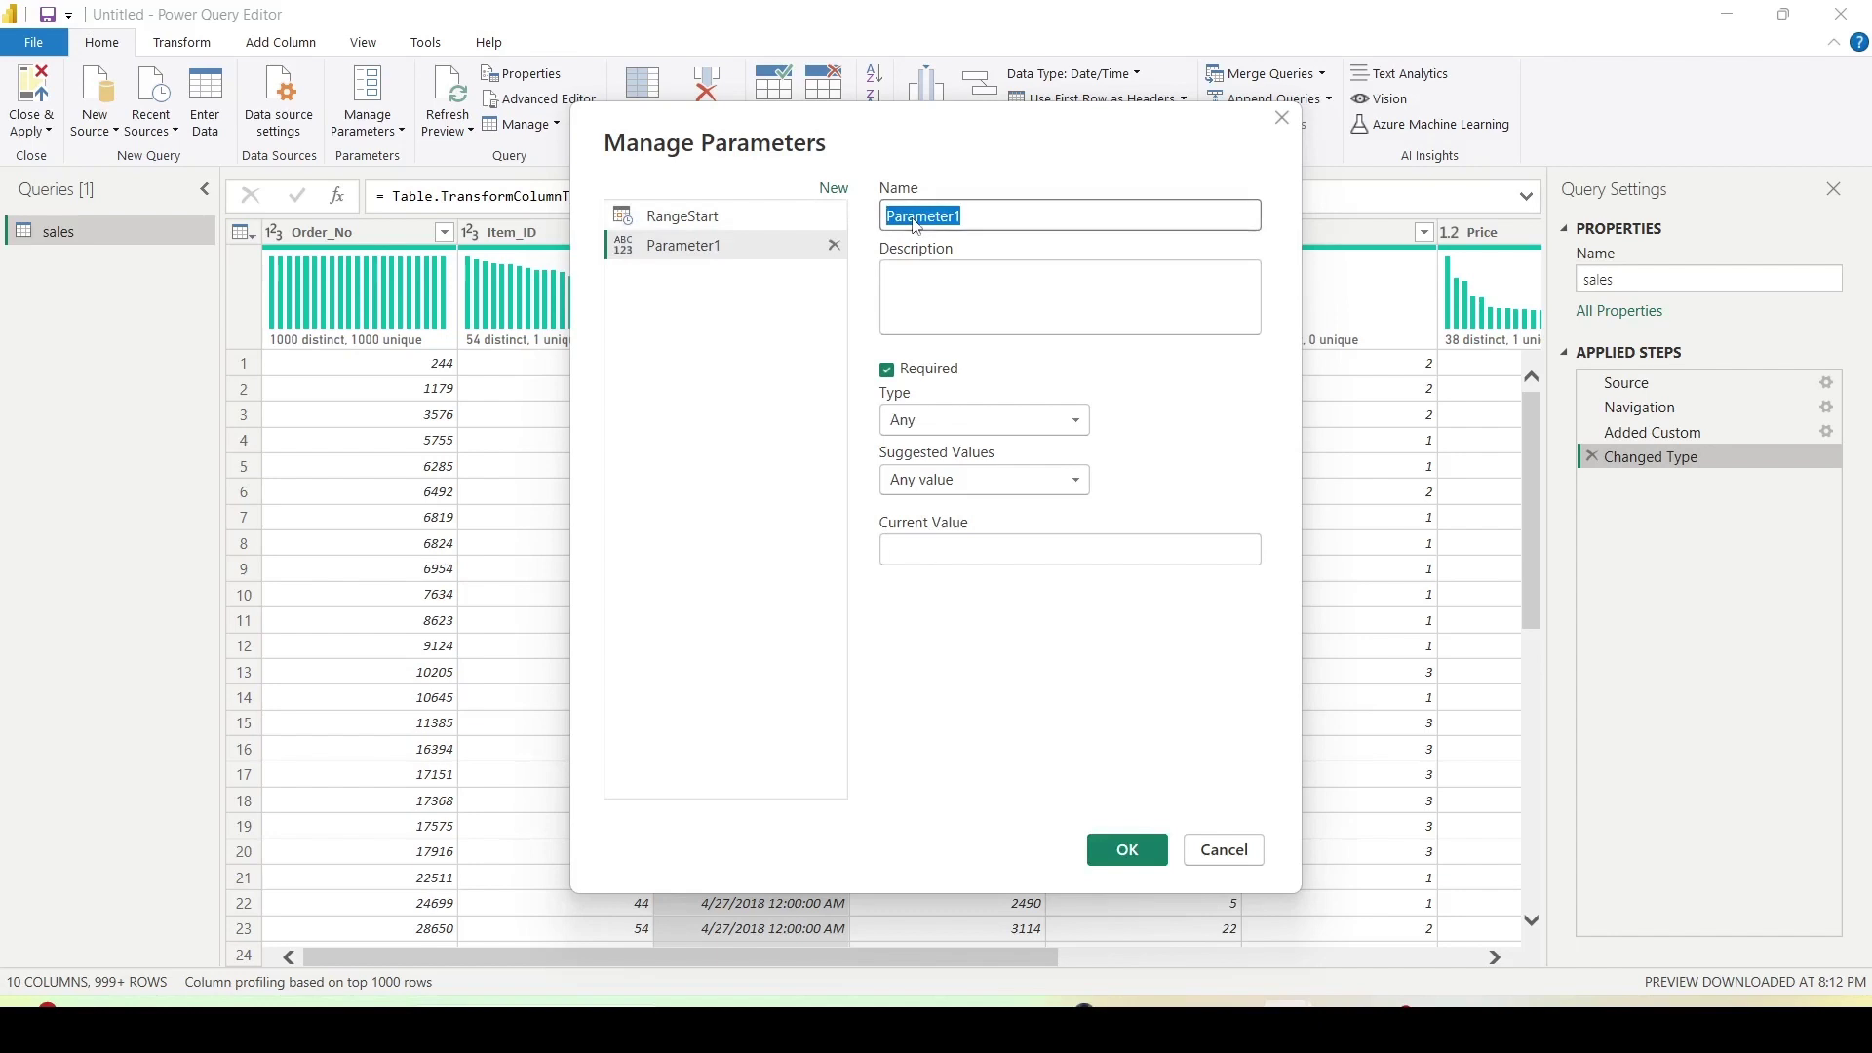
text(RangeEnd)
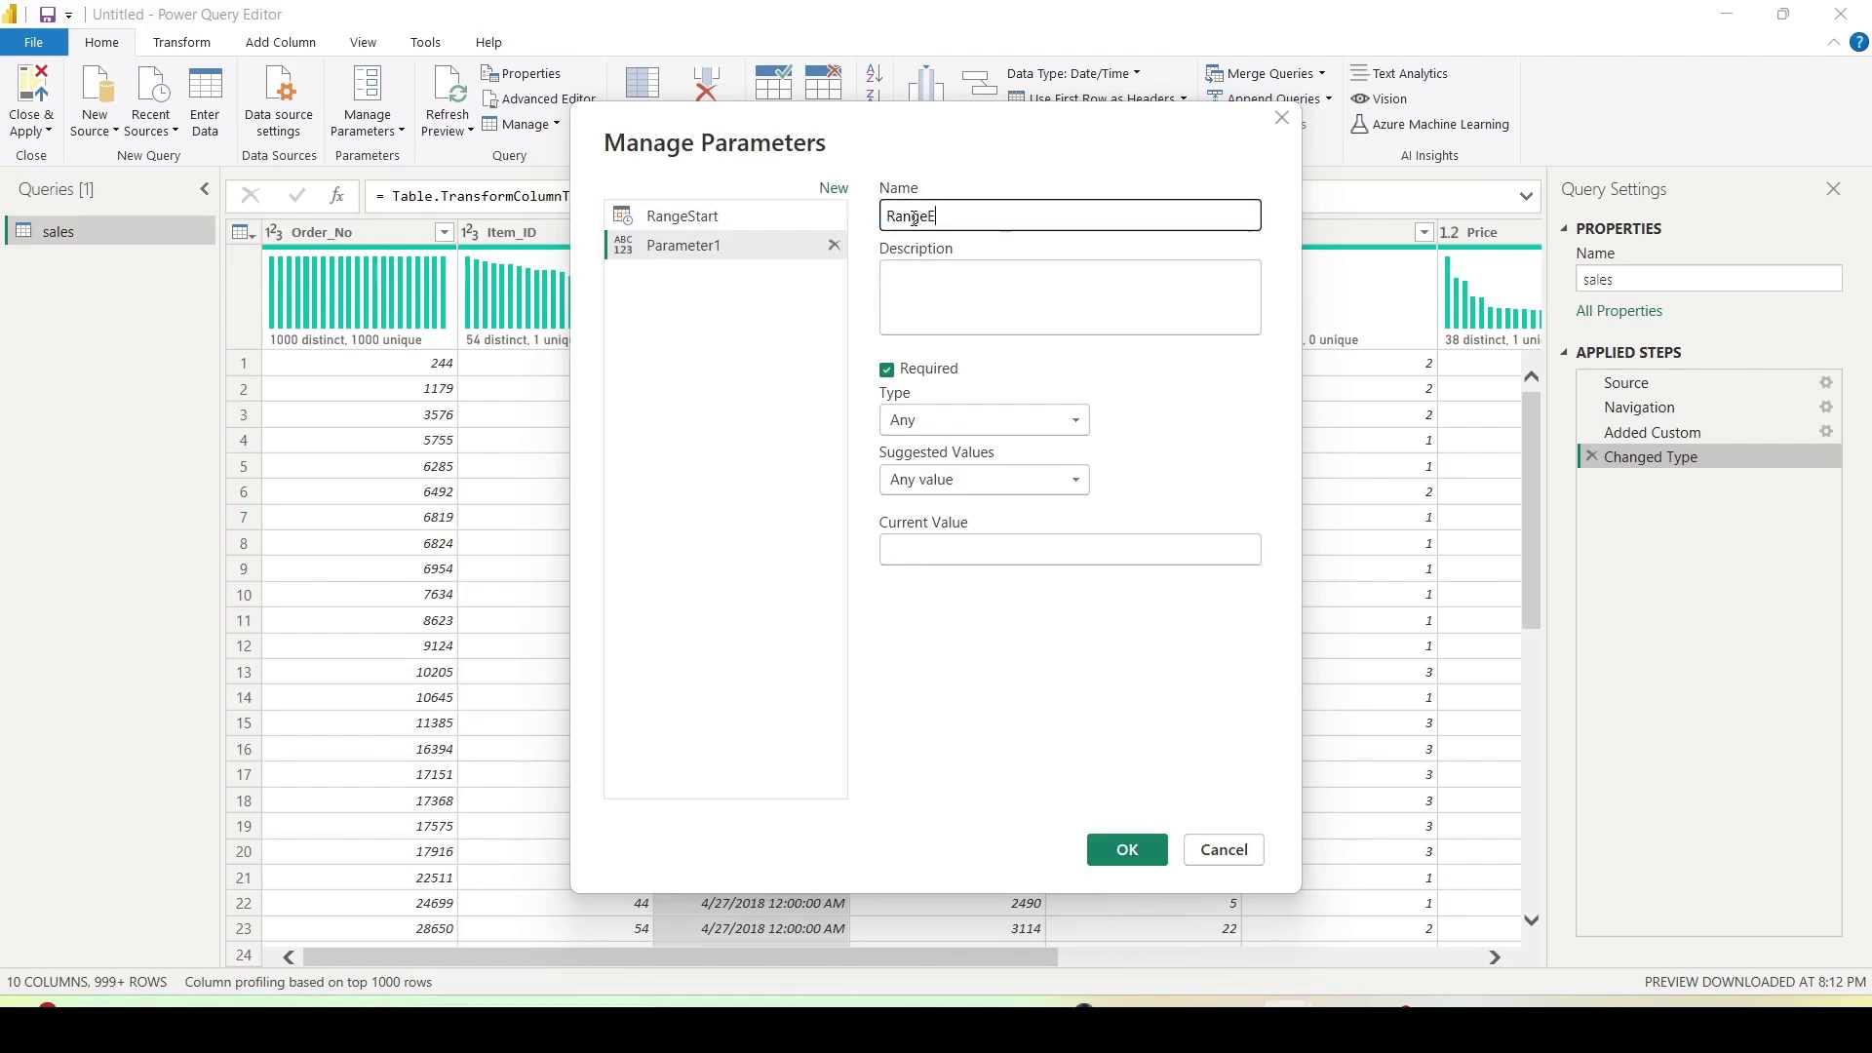
click(914, 421)
click(911, 497)
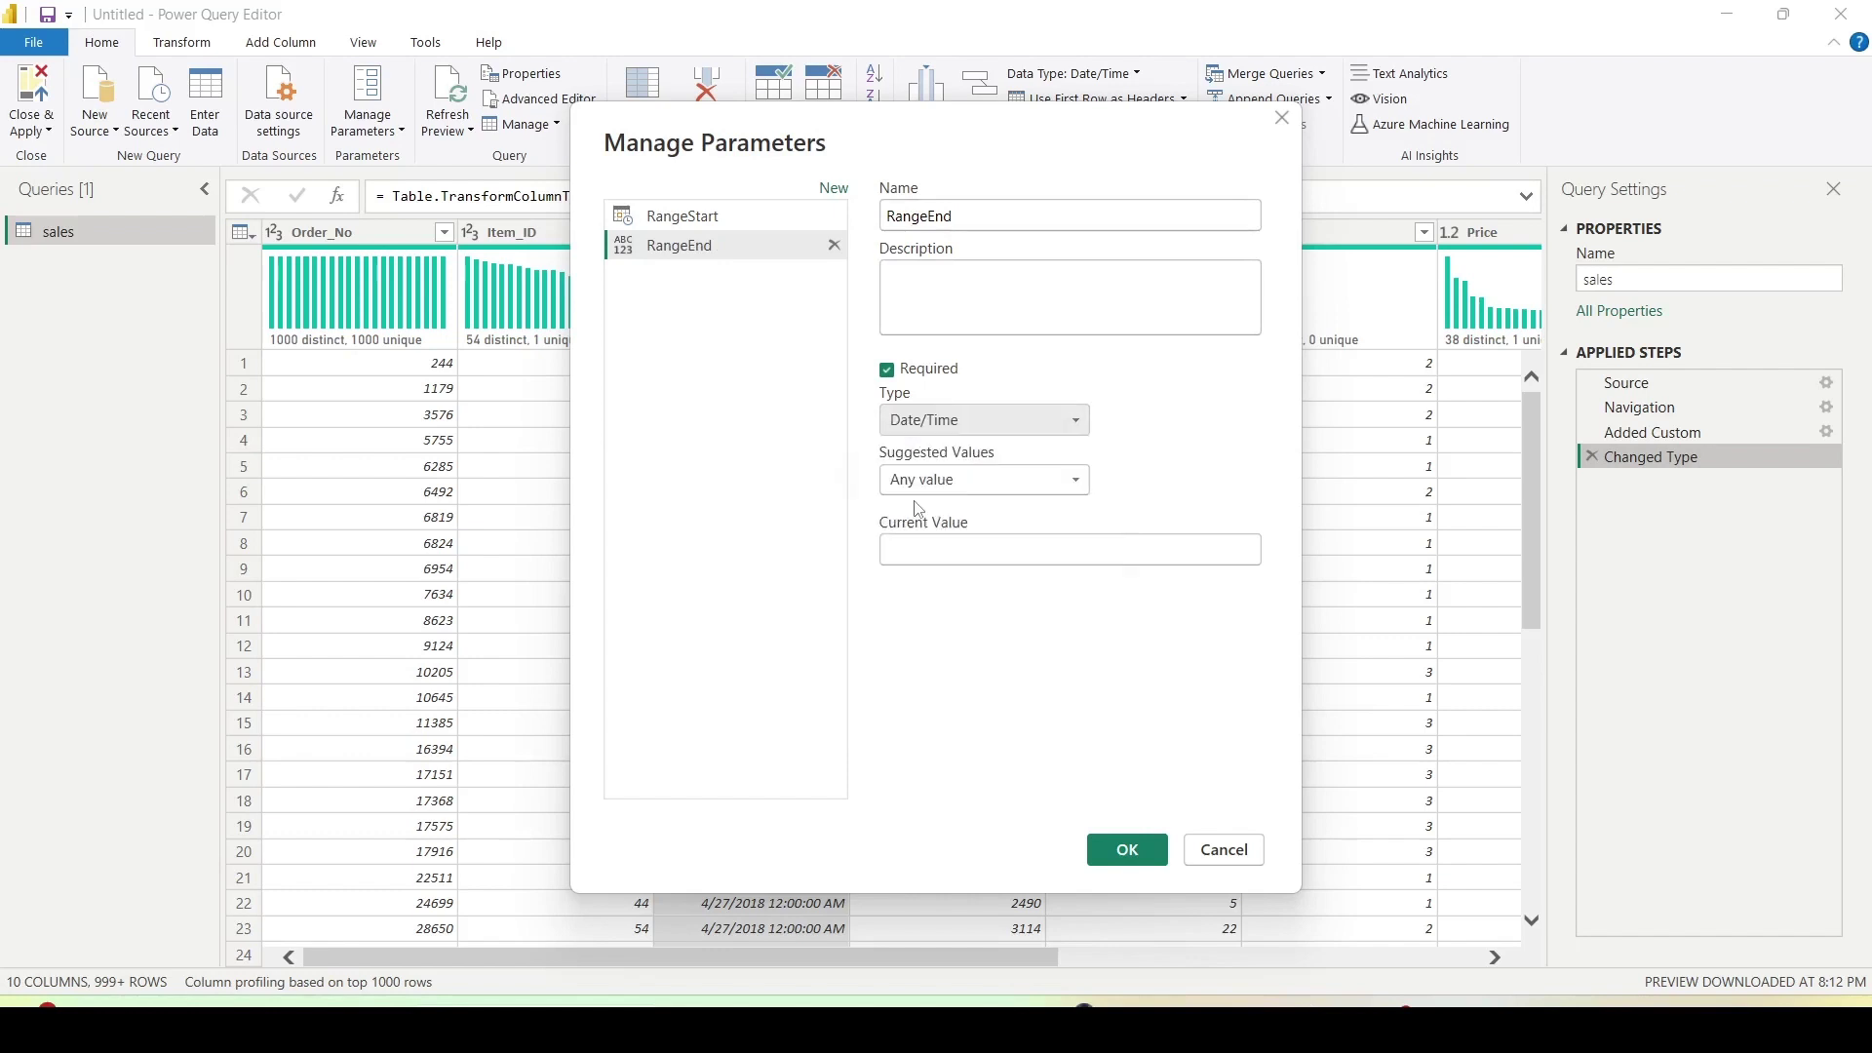
- Review the RangeStart settings and set the RangeEnd parameter's current value to 2020-12-31
click(681, 218)
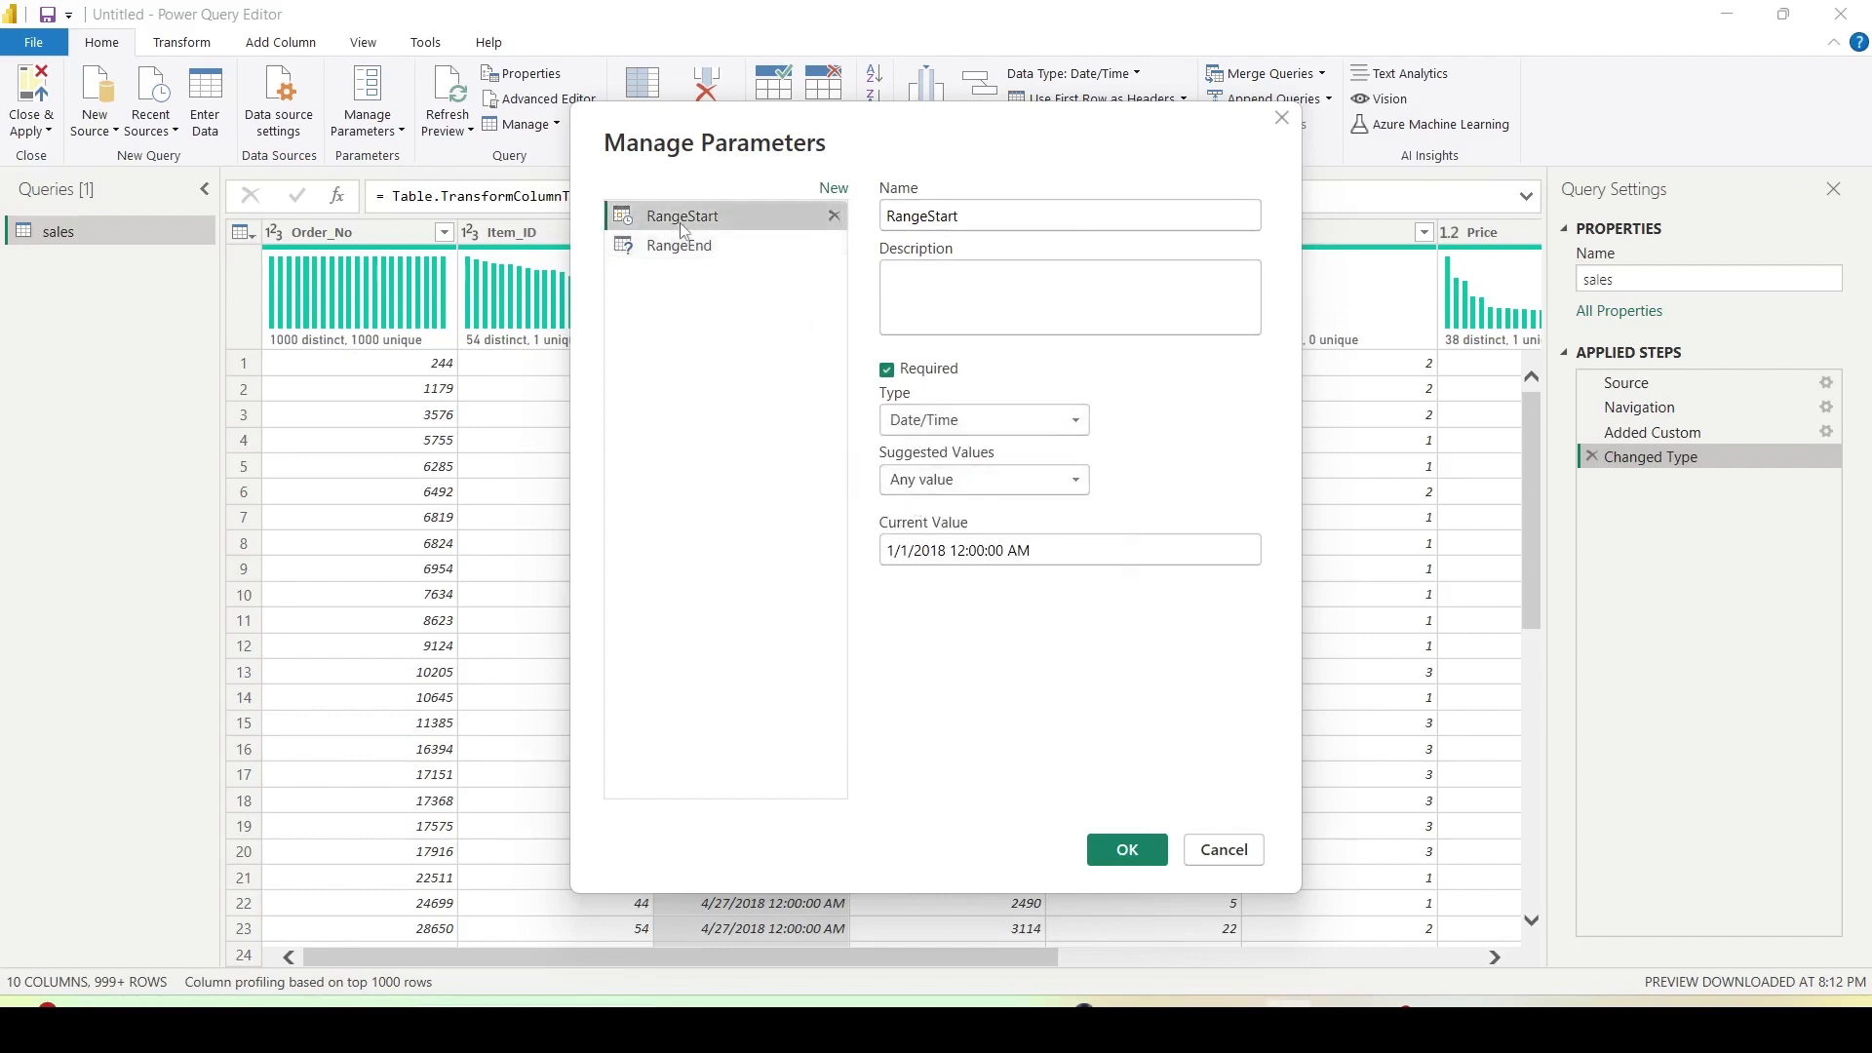
click(680, 244)
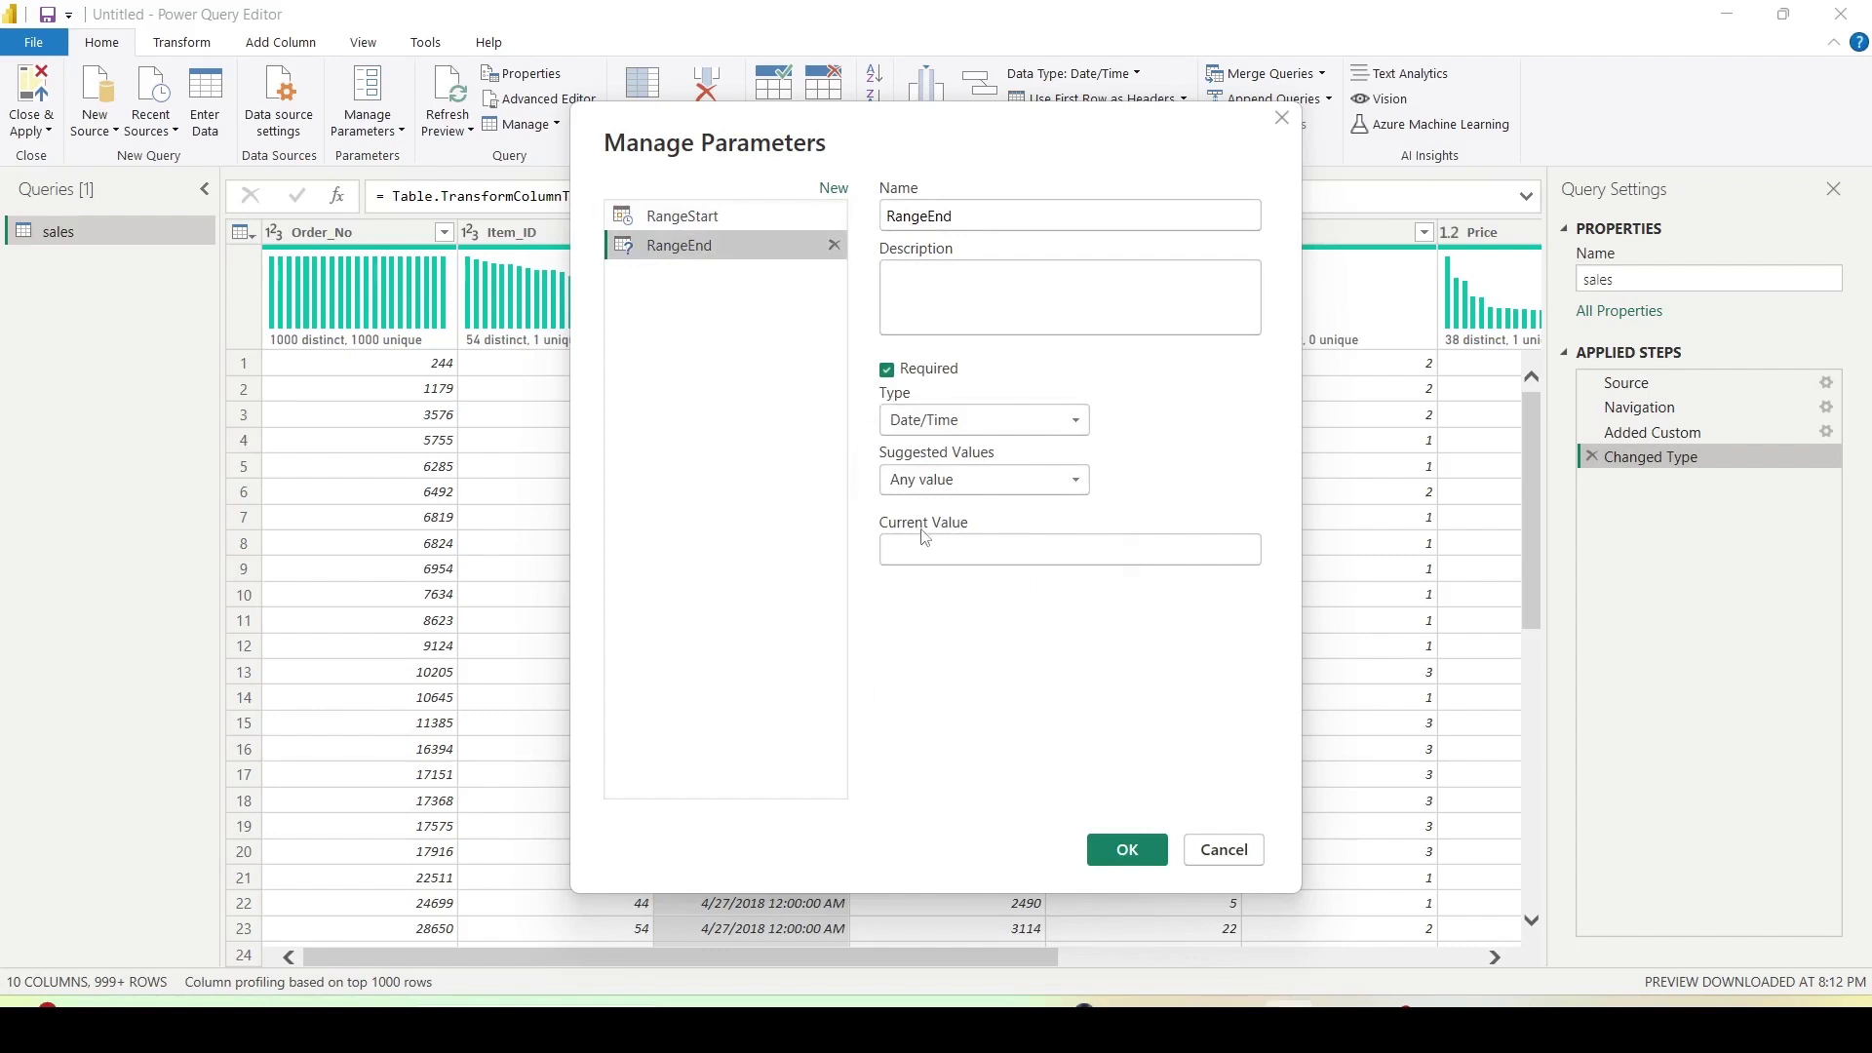
click(925, 552)
text(2020/1)
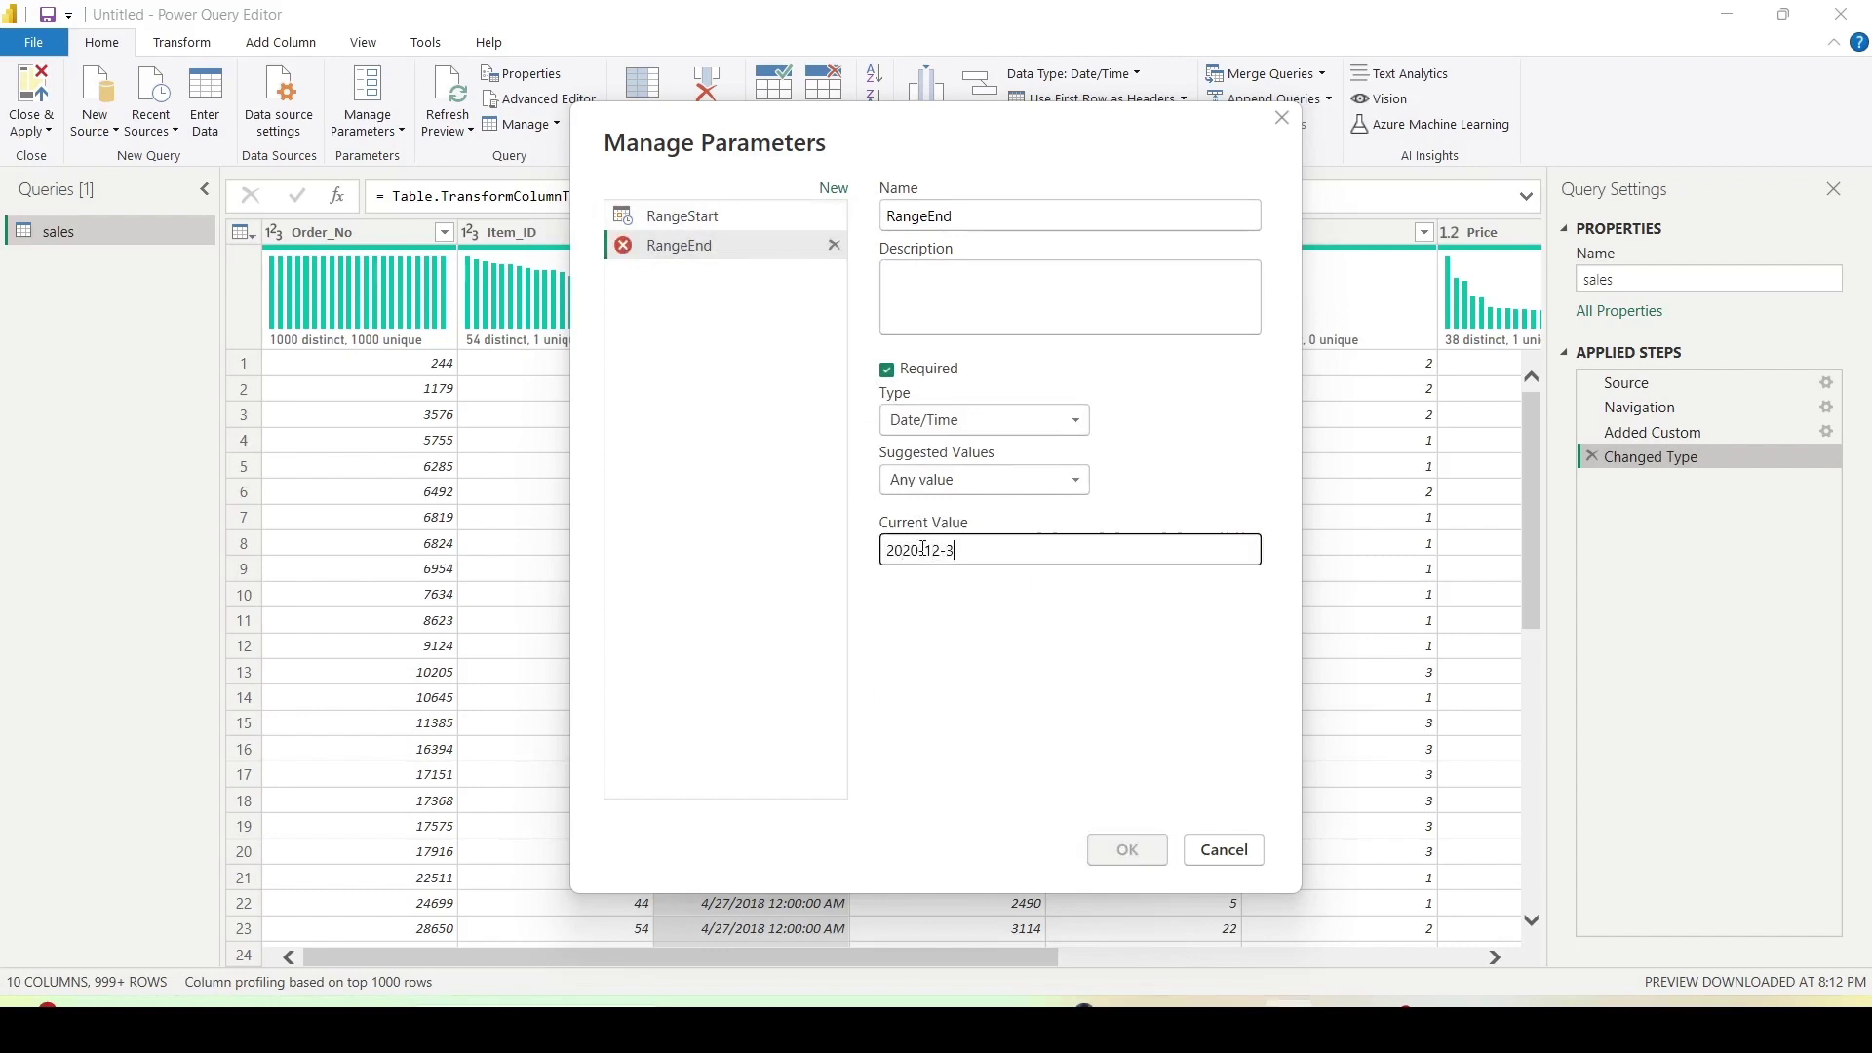
text(2-31)
click(723, 352)
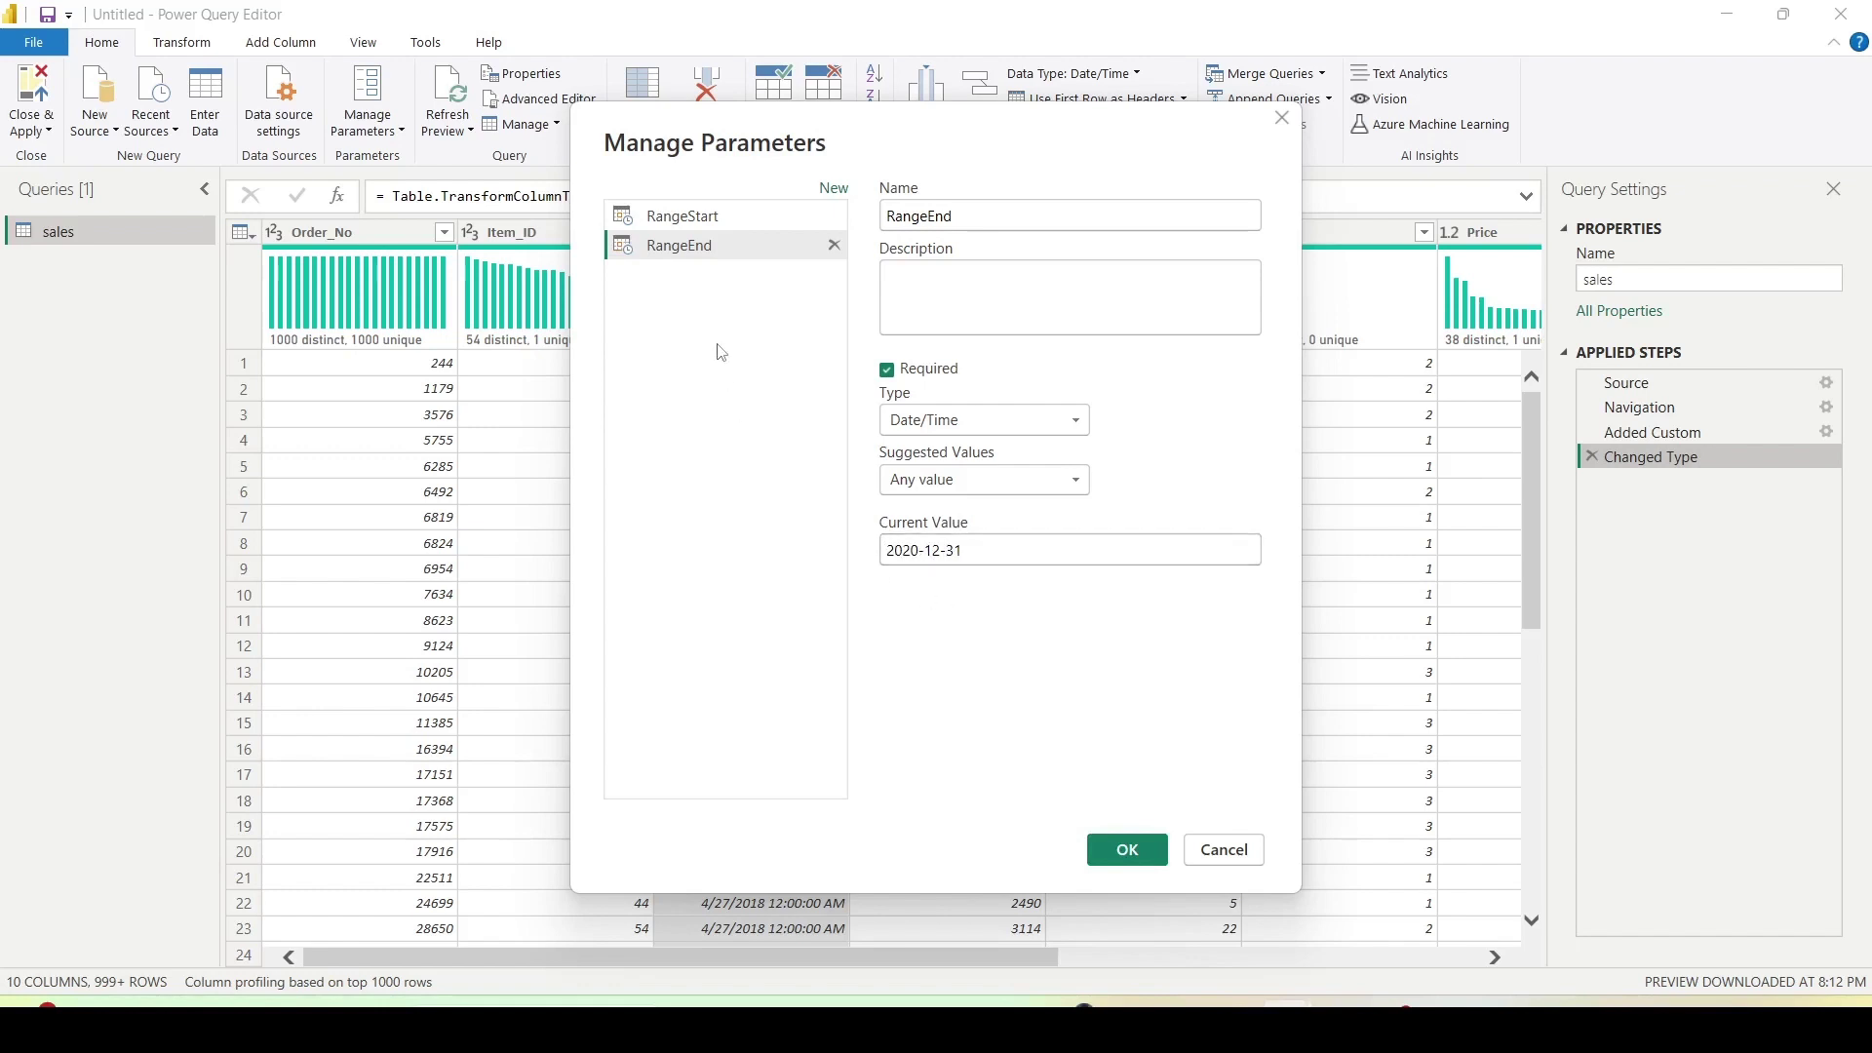
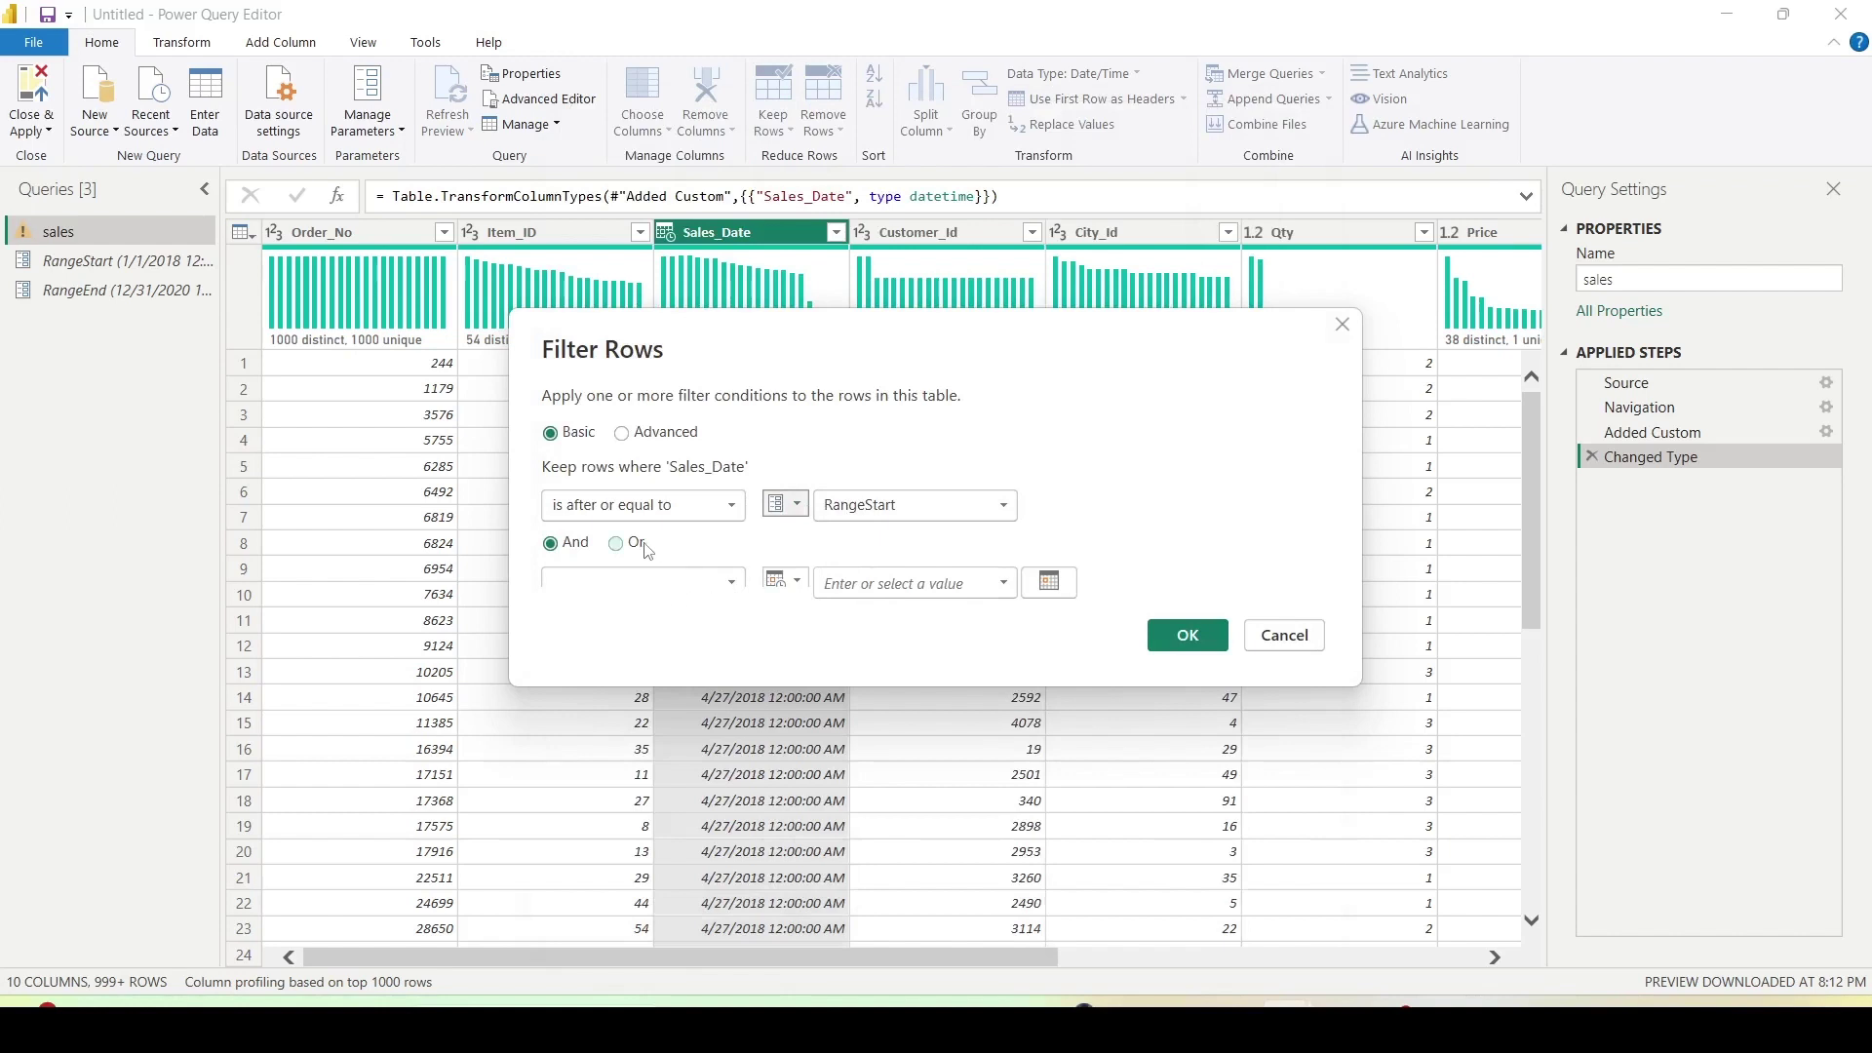
- Complete the Sales_Date row filter with a second And condition, is before the RangeEnd parameter, and apply it
click(646, 580)
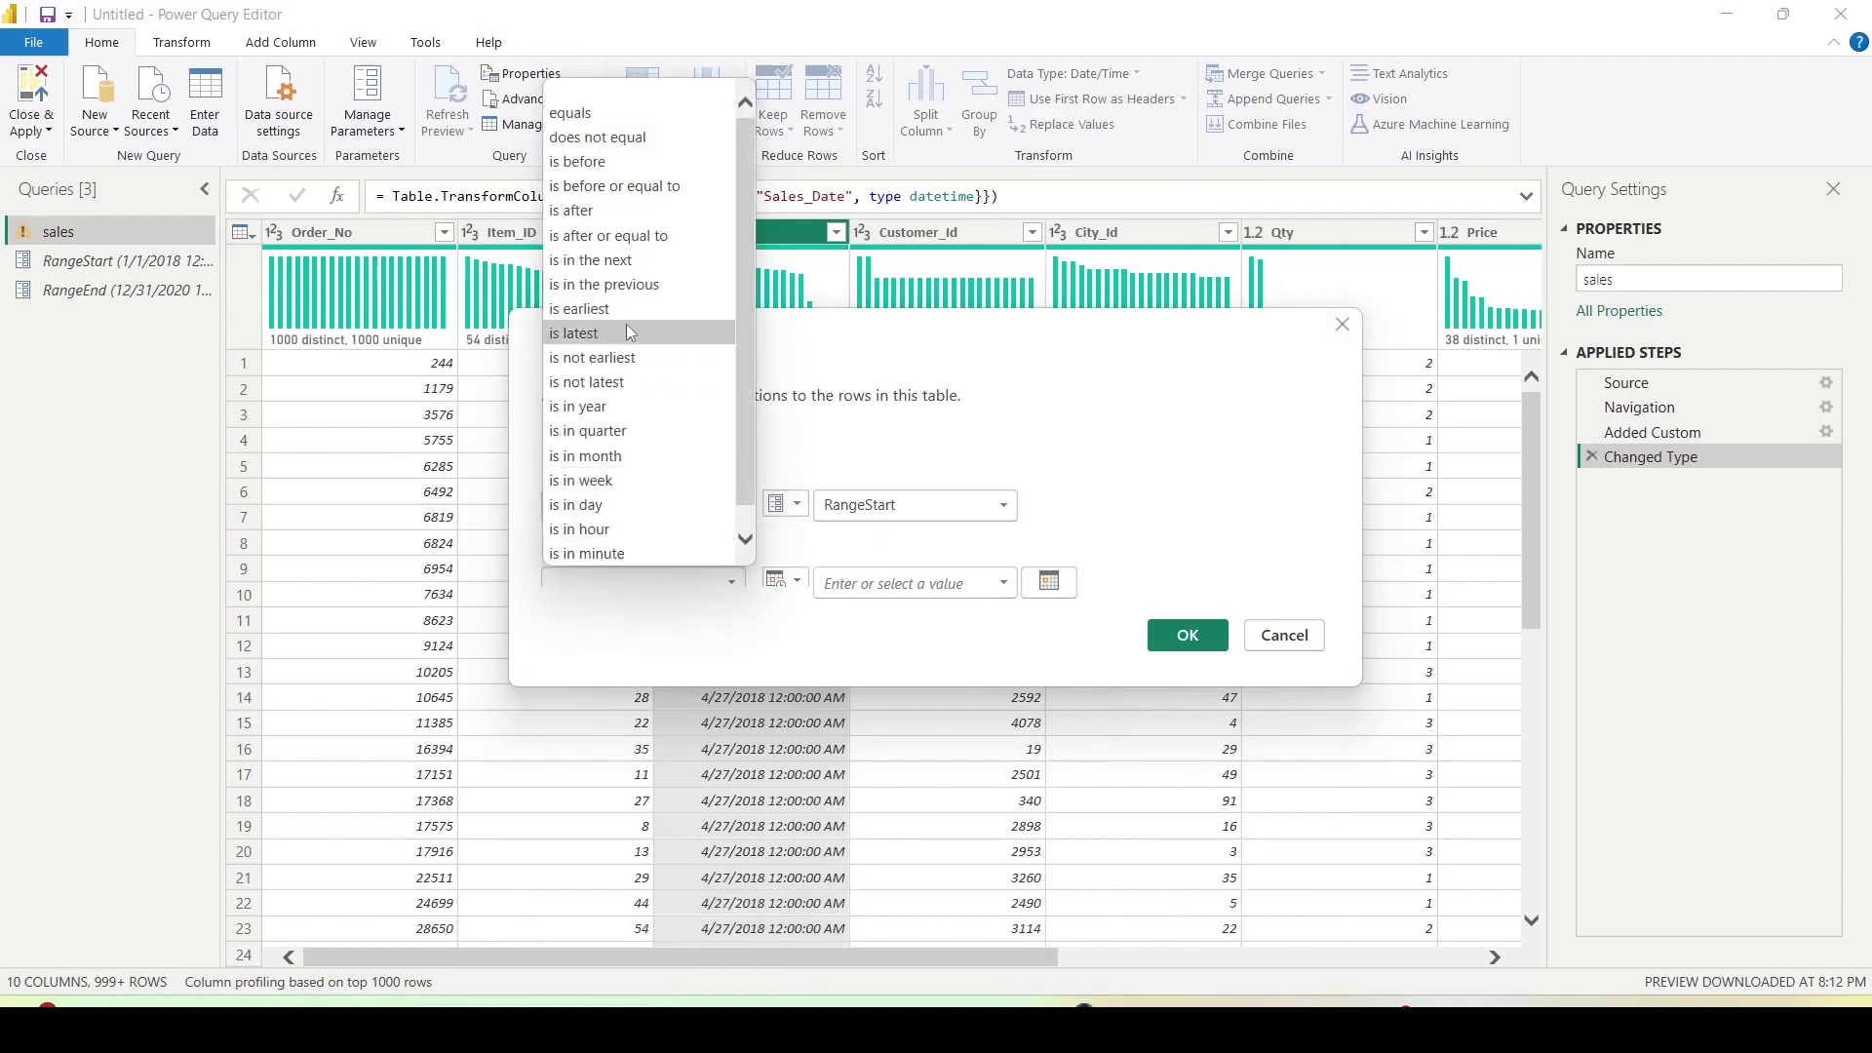
click(600, 164)
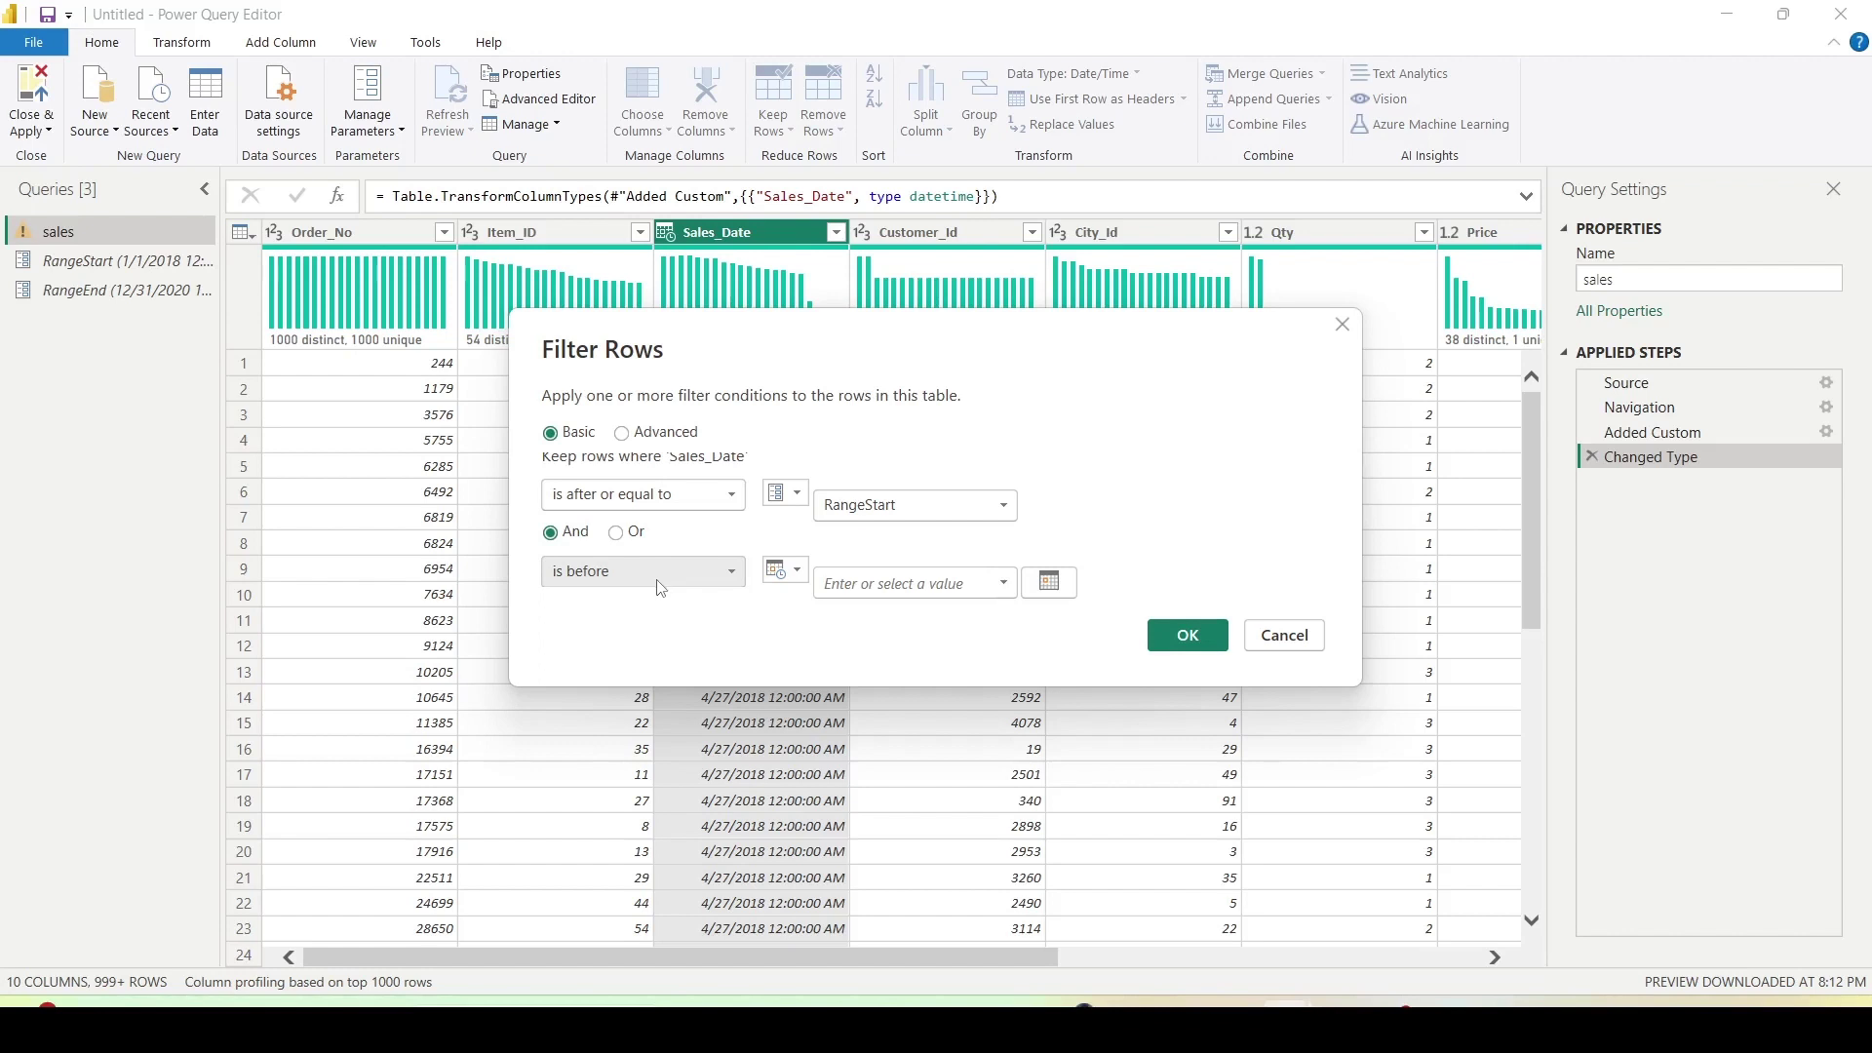
click(791, 579)
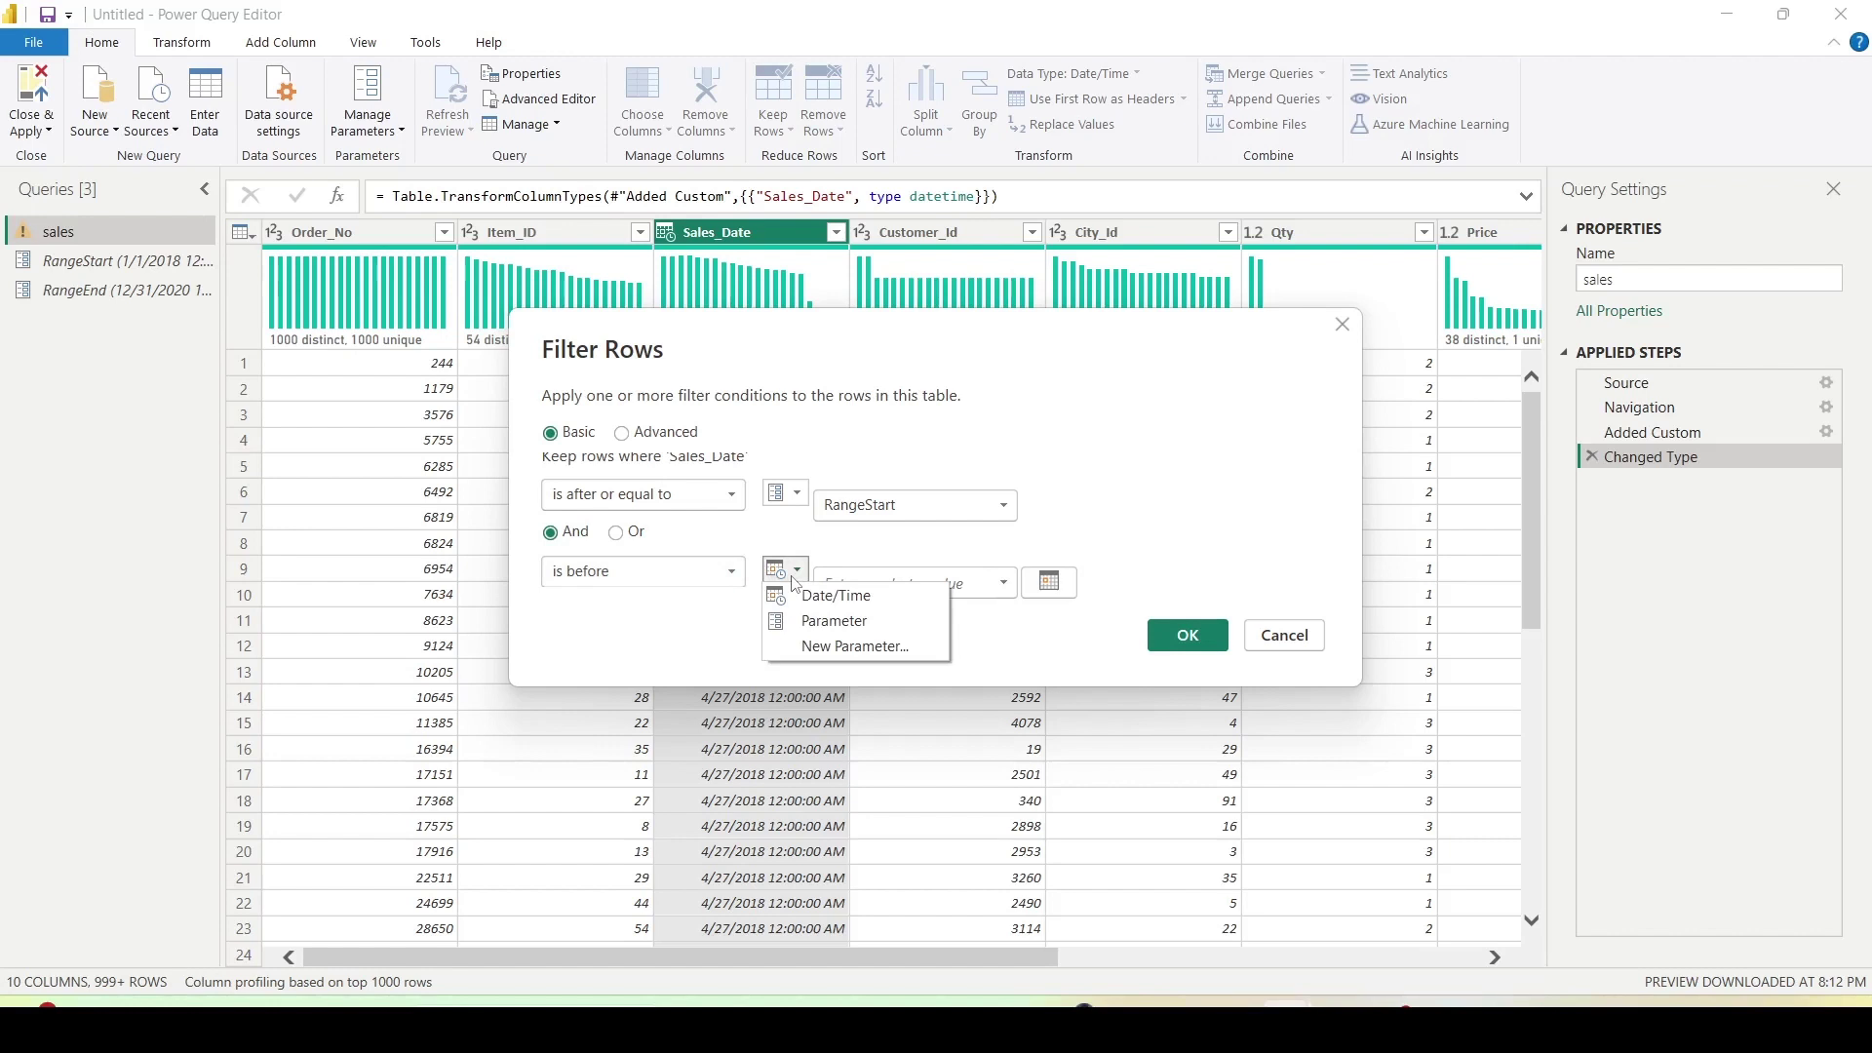
click(833, 621)
click(868, 582)
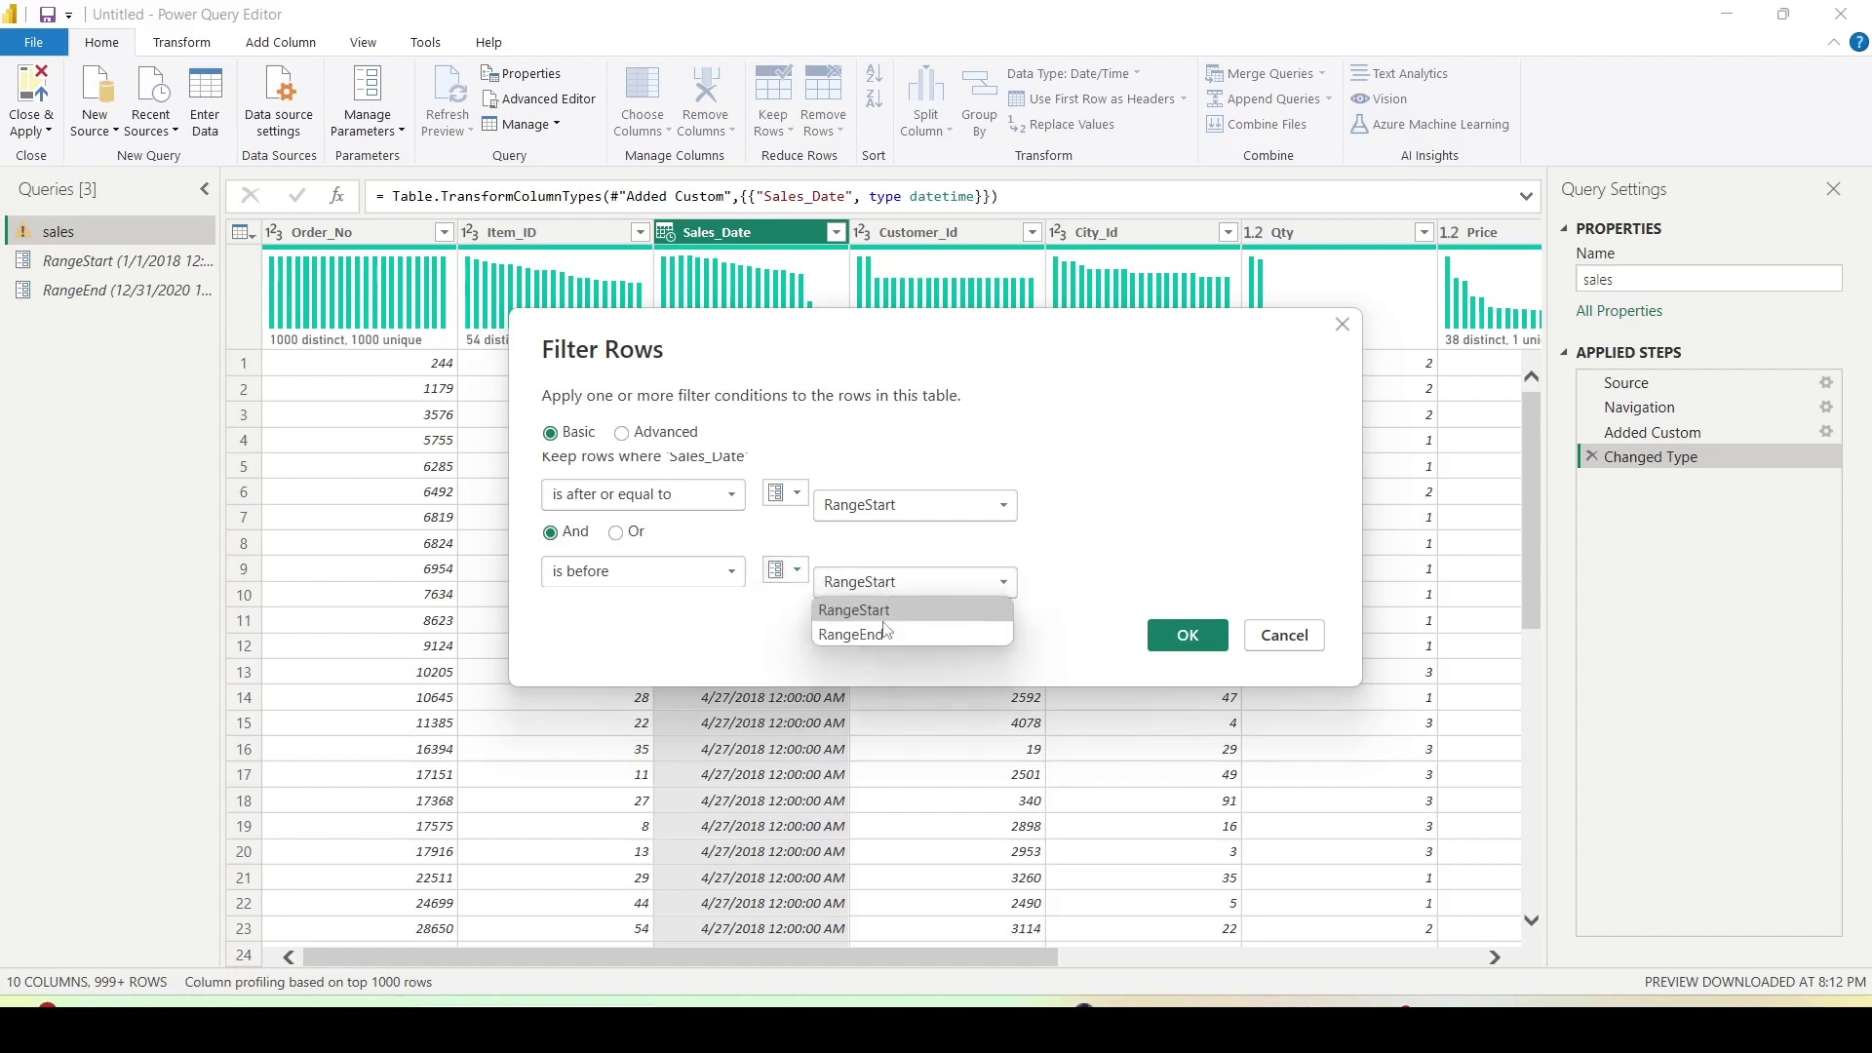
click(858, 606)
click(1187, 635)
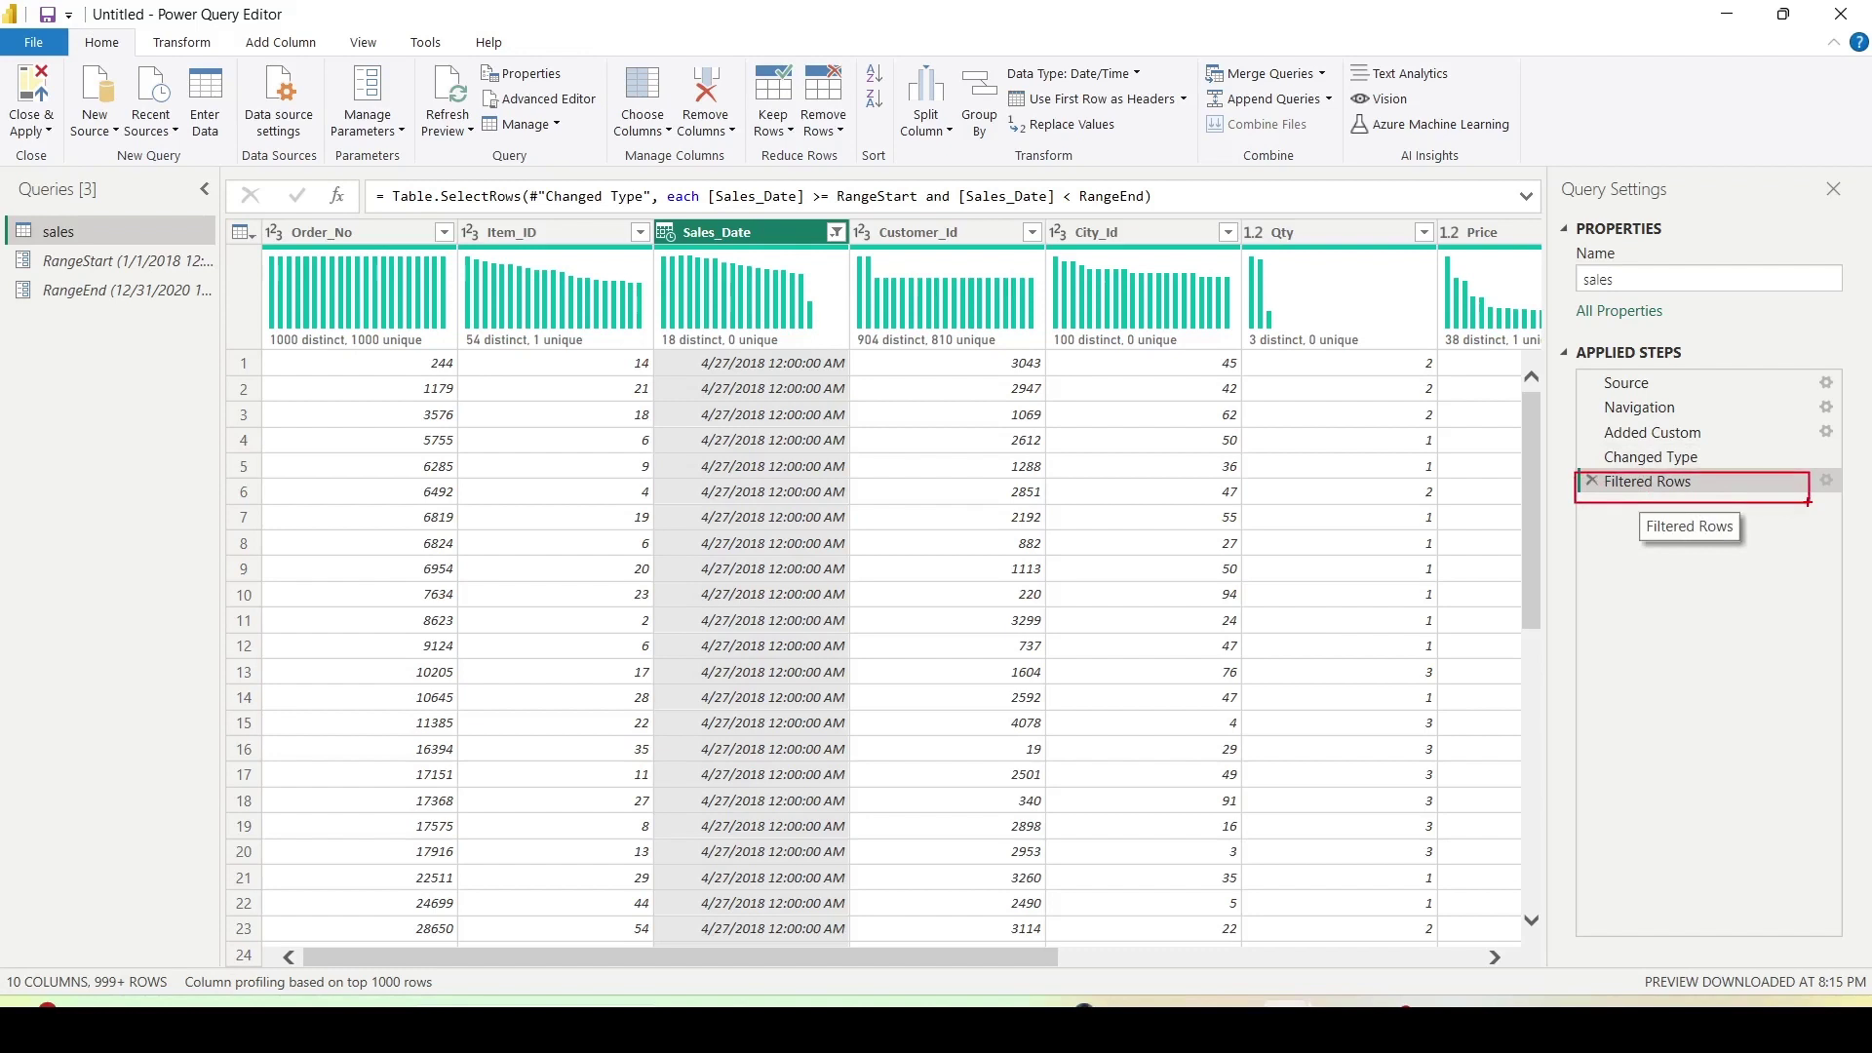
- View the native query of the Filtered Rows step, including its full date condition, and close it
right_click(1674, 491)
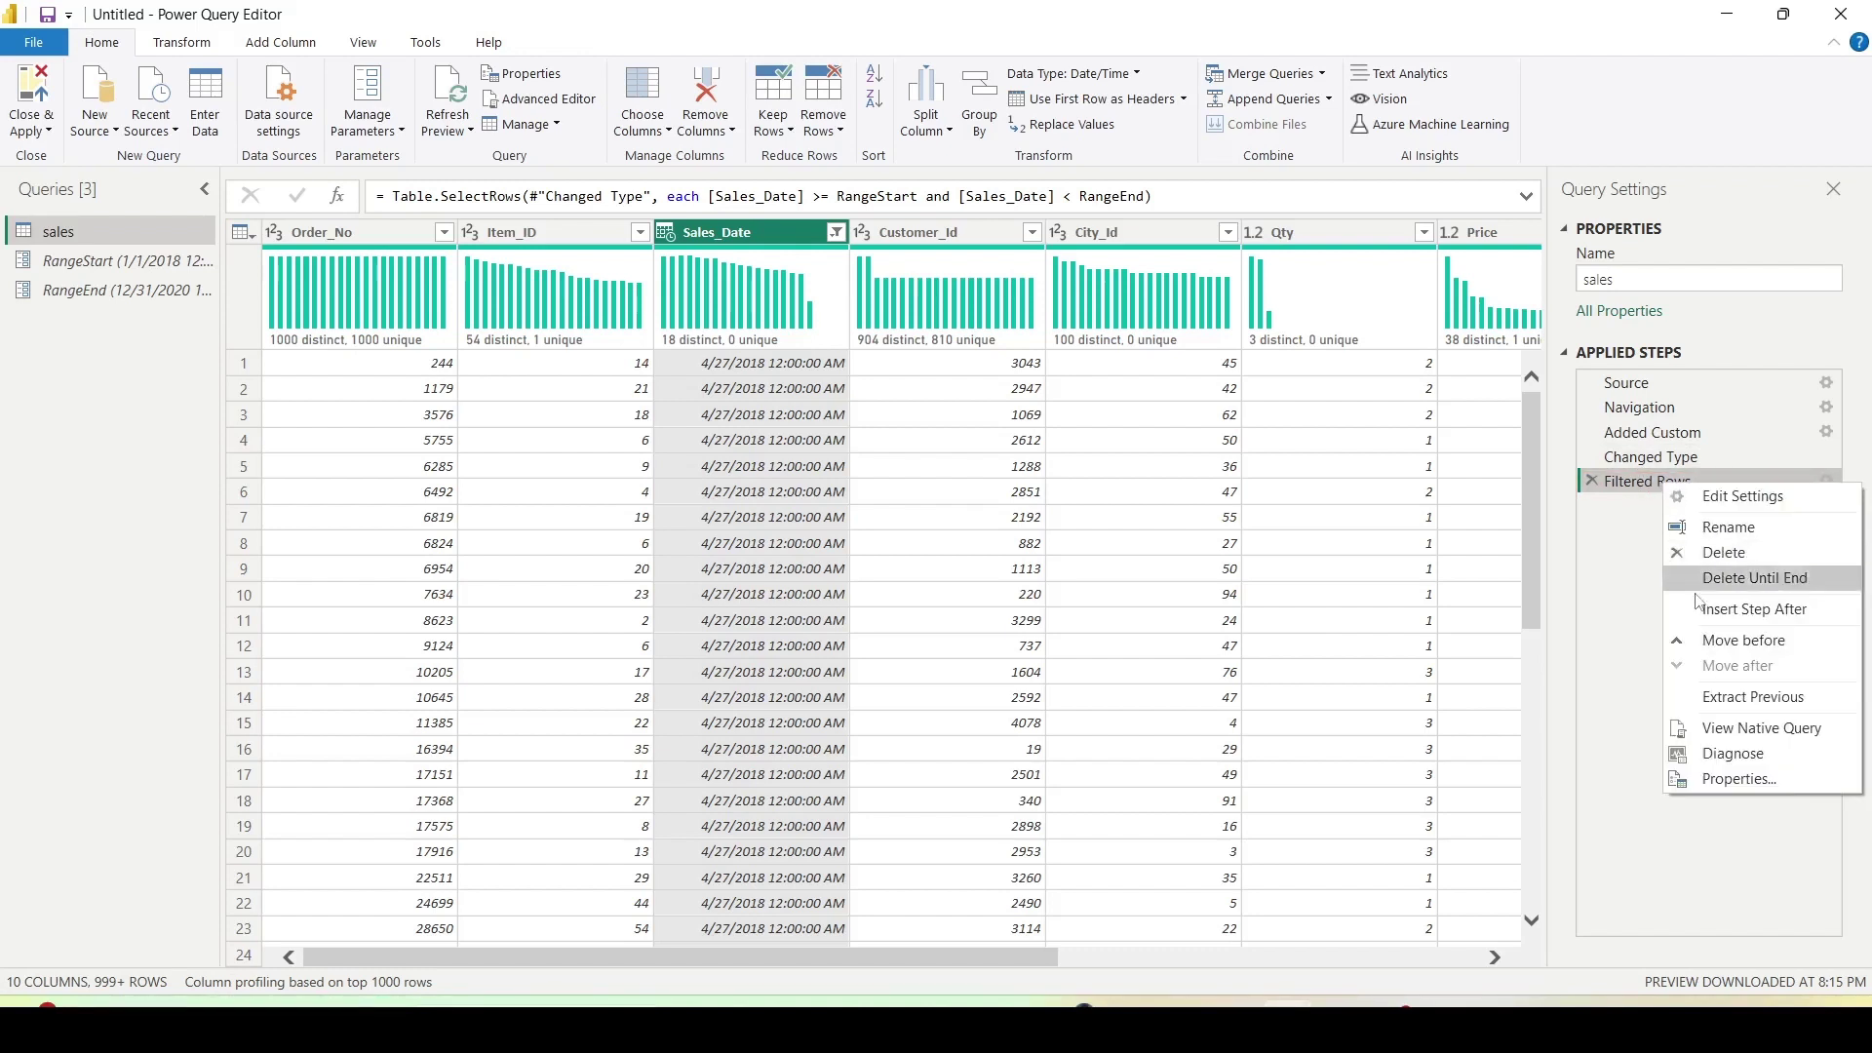
click(1716, 733)
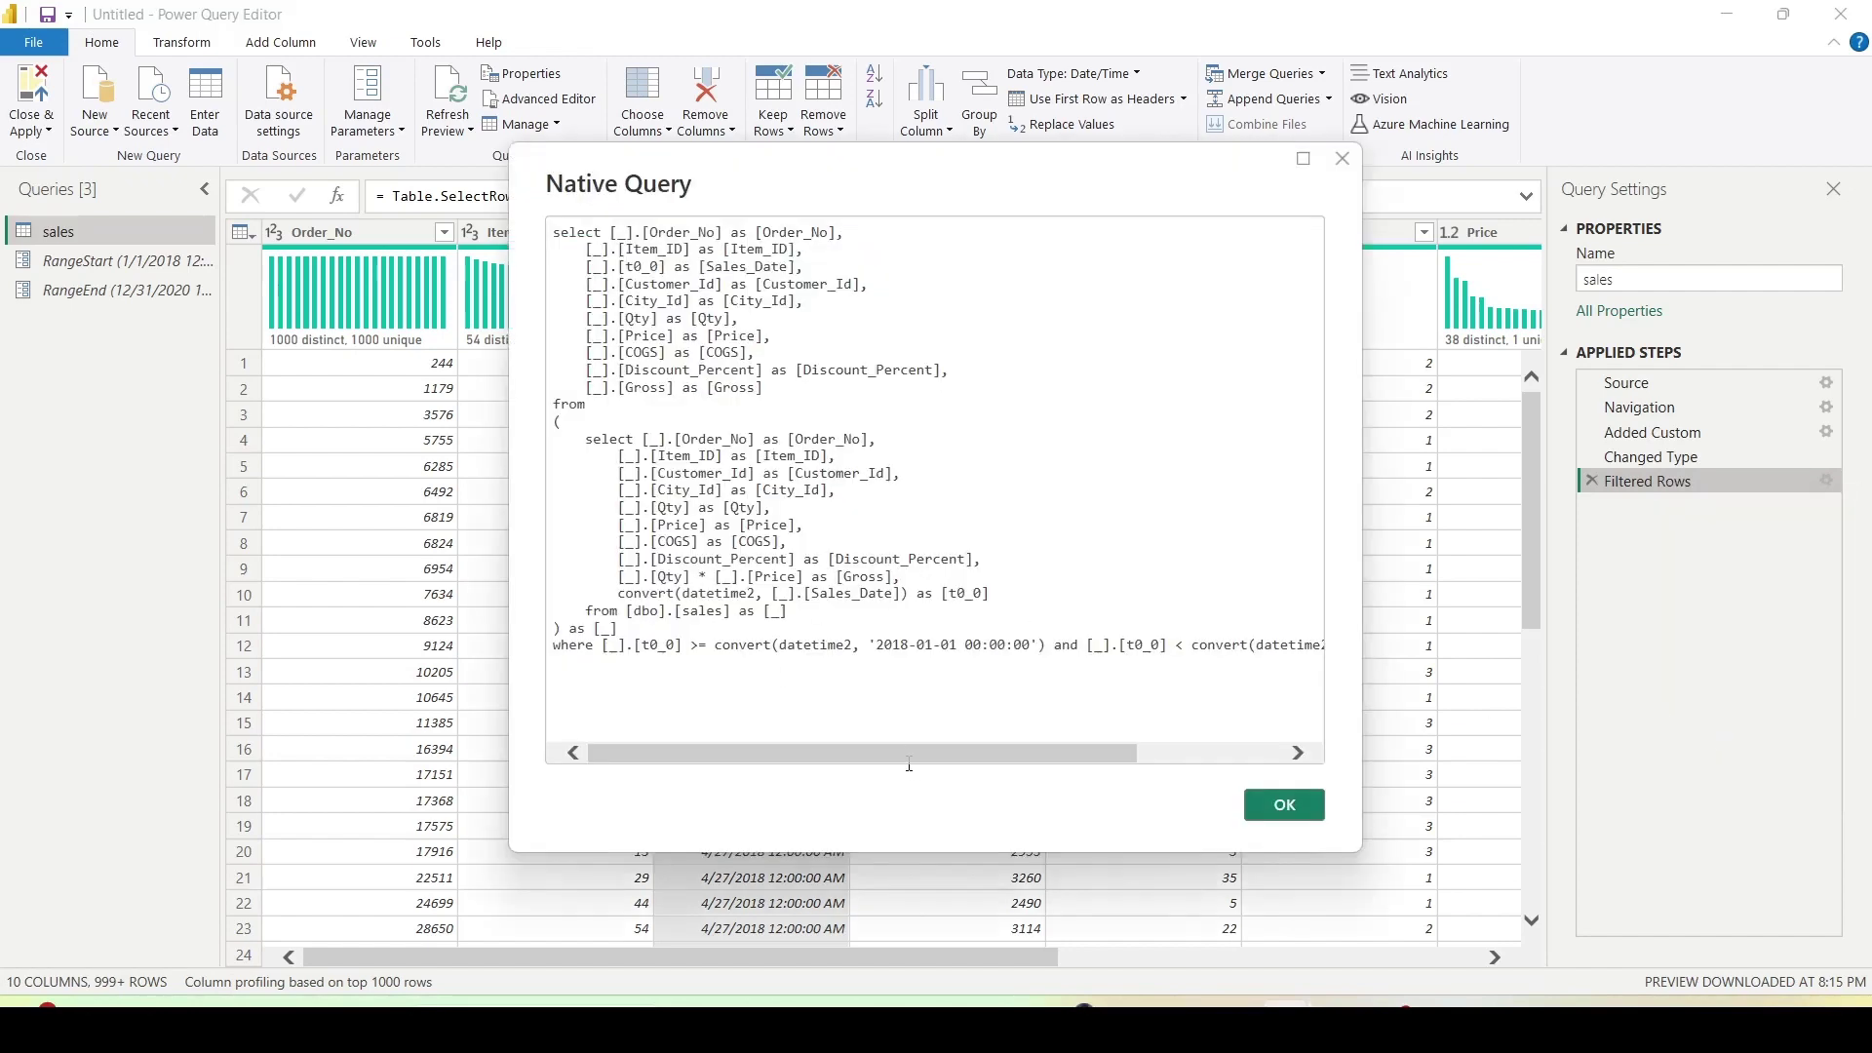
drag(982, 757, 891, 761)
click(1257, 812)
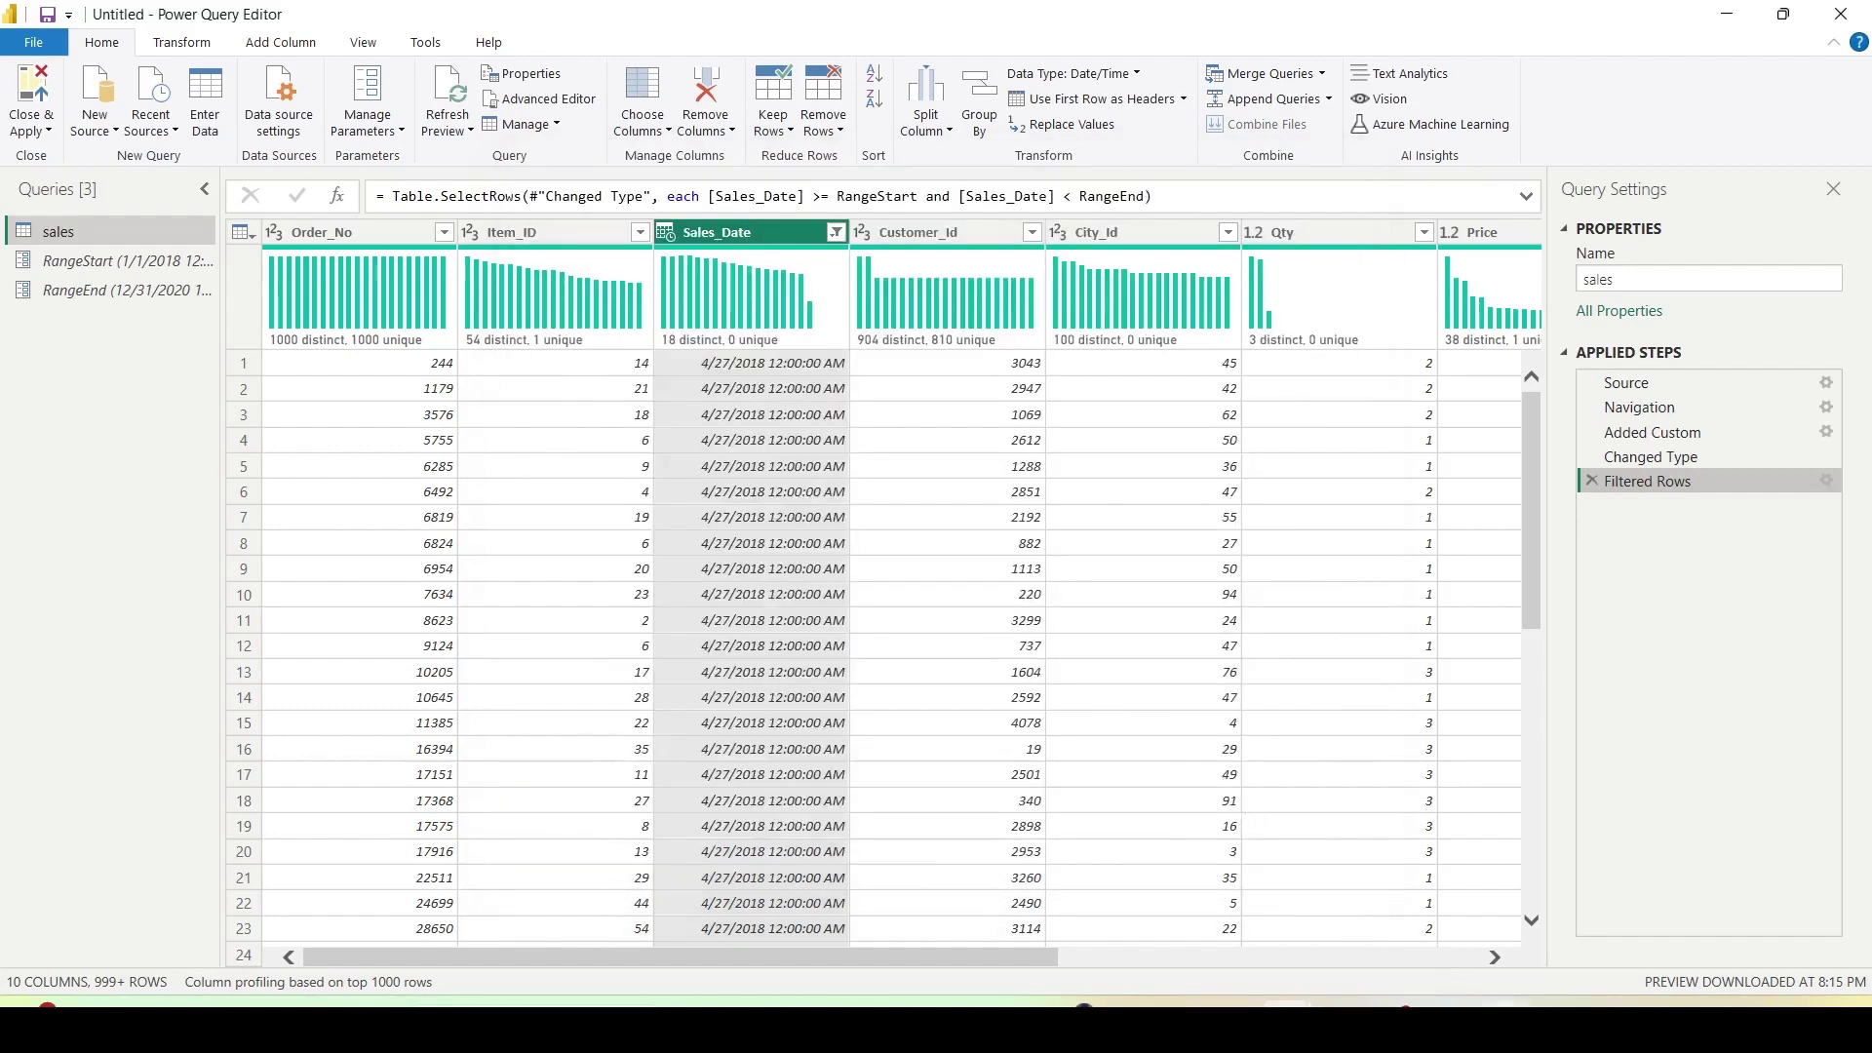
- Clear the trace window in SQL Server Profiler and refresh the sales query preview in Power Query Editor
key(alt+Tab)
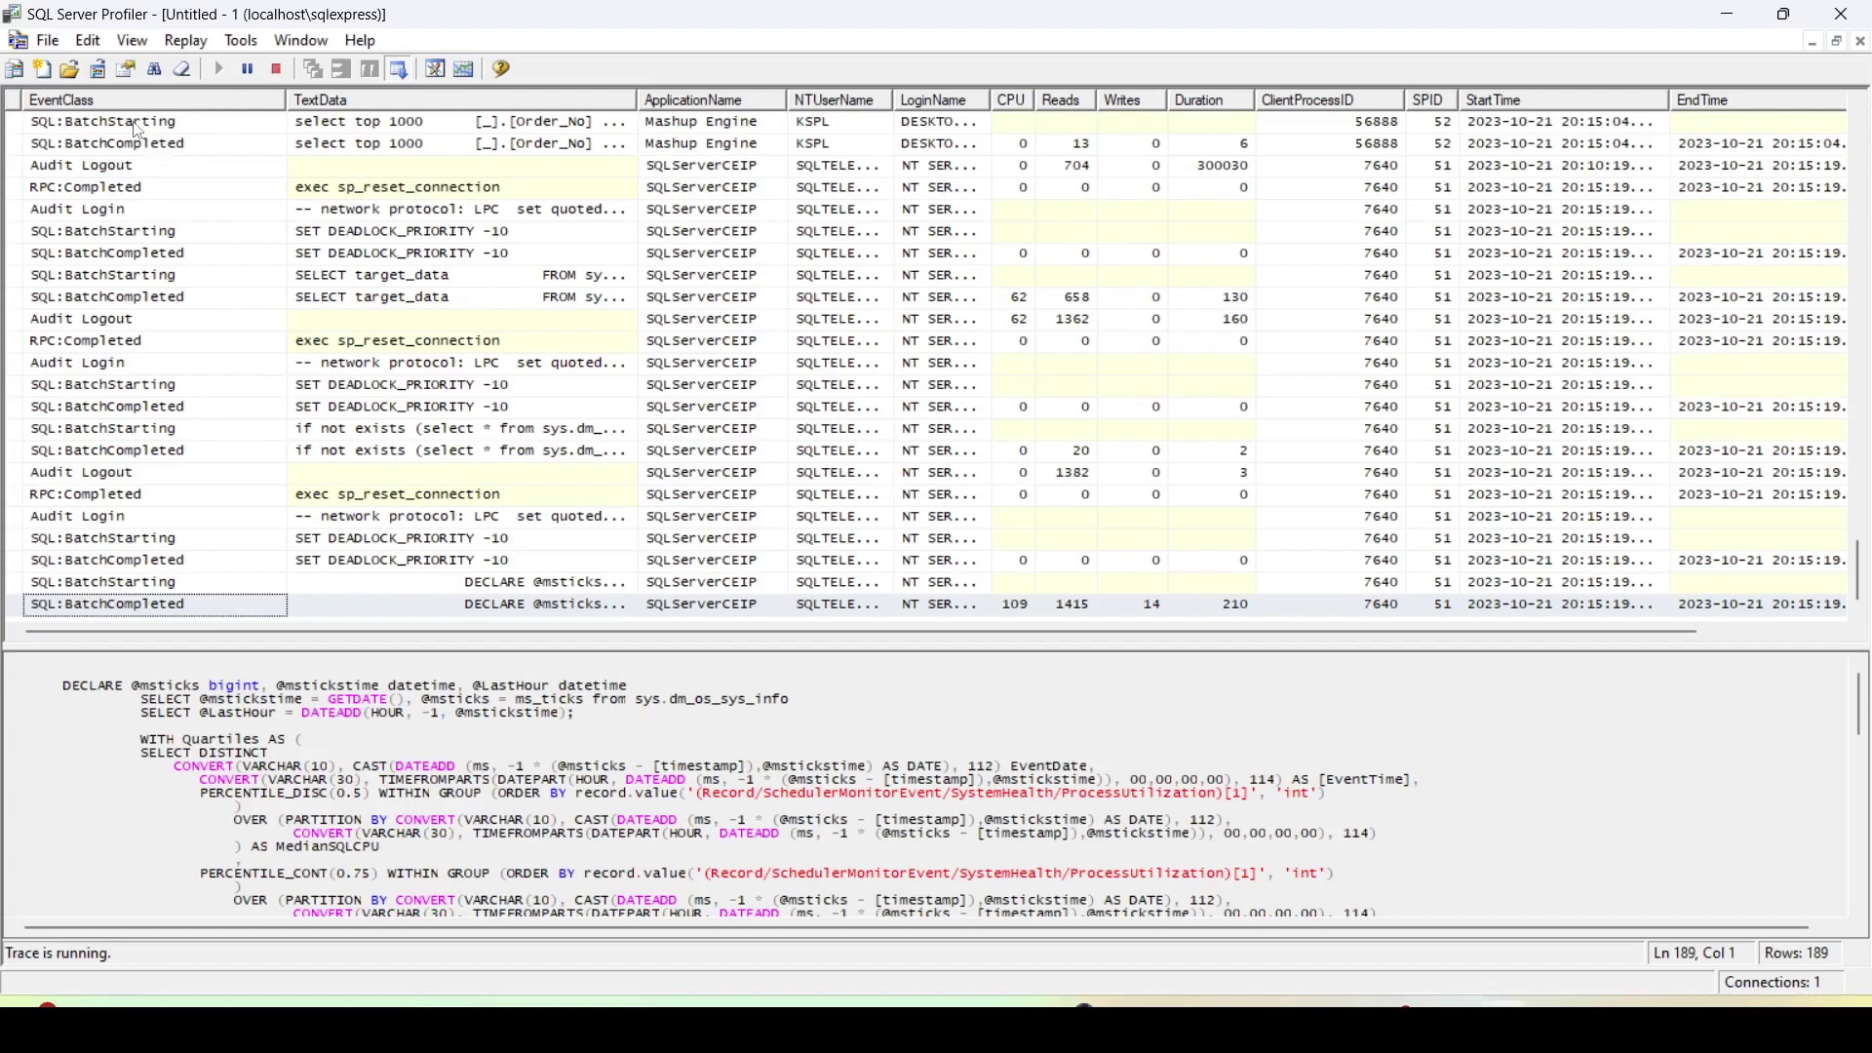
click(86, 43)
click(128, 320)
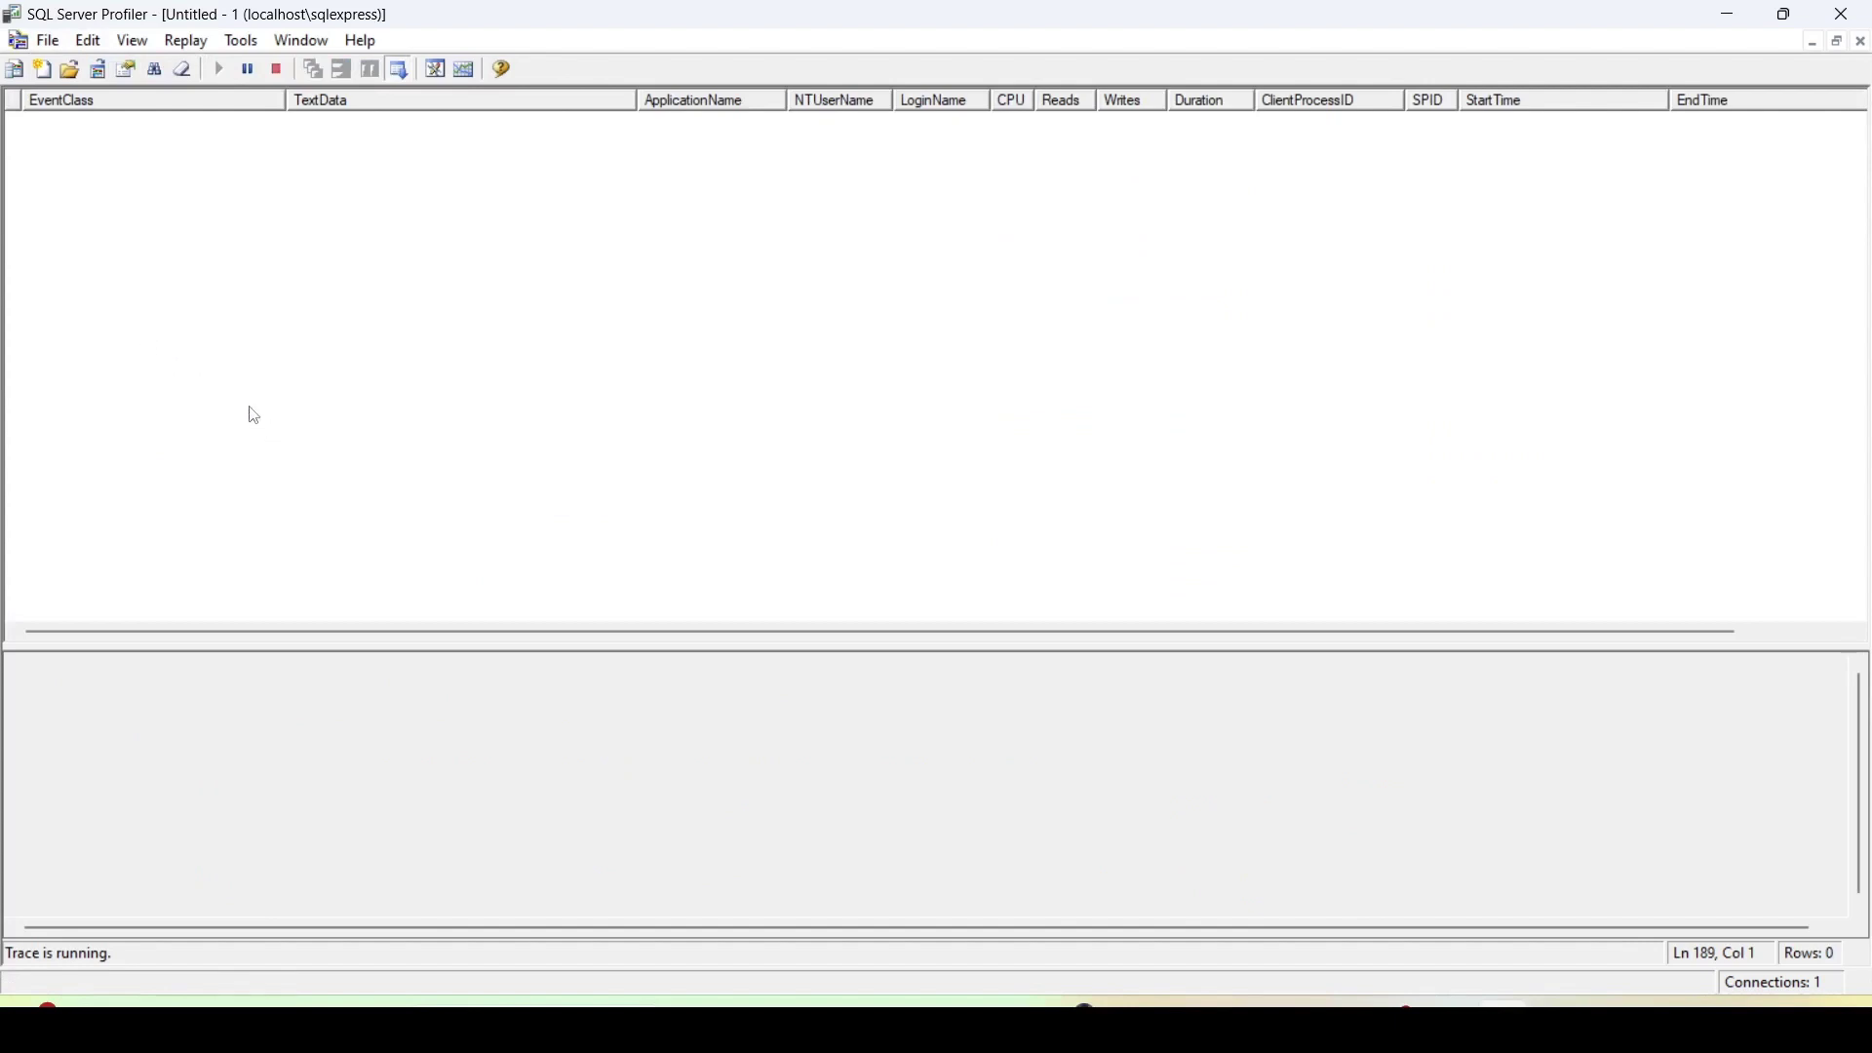
key(alt+Tab)
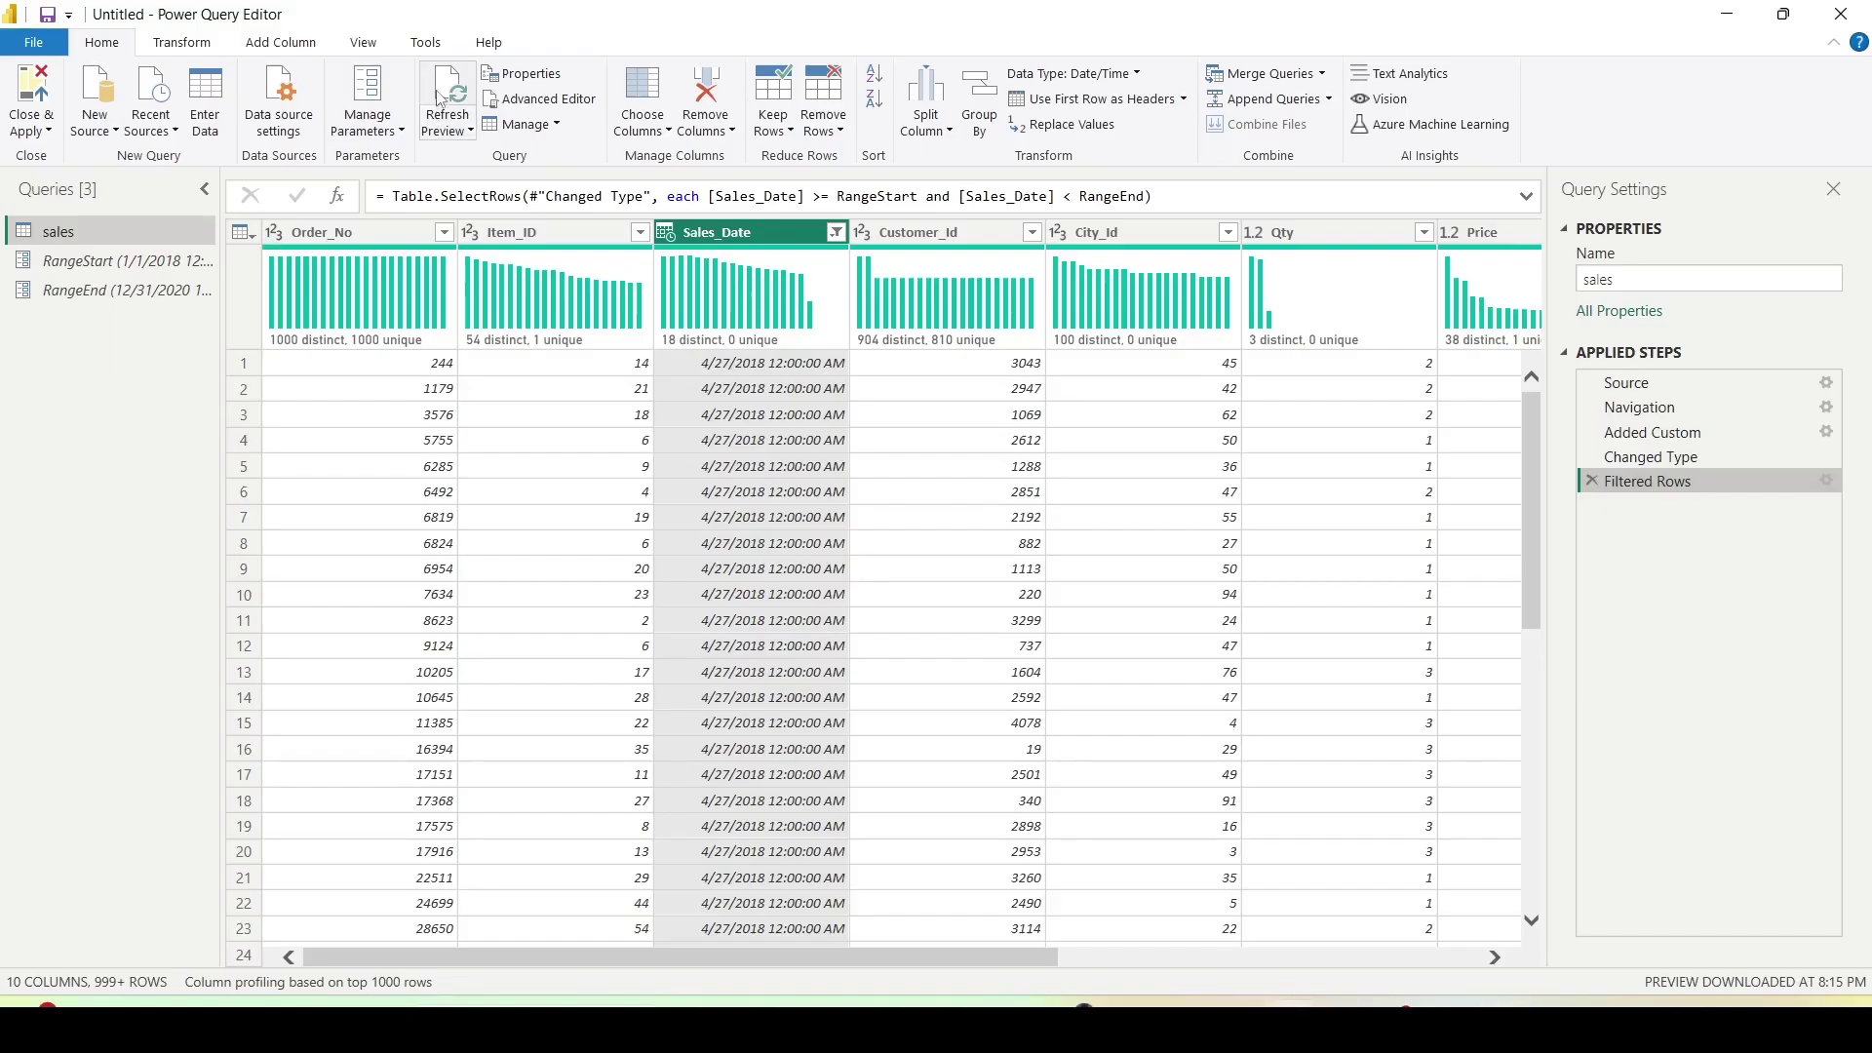
click(438, 117)
- In SQL Server Profiler, examine the captured select top 1000 statement through its where clause, and clear the trace window
key(alt+Tab)
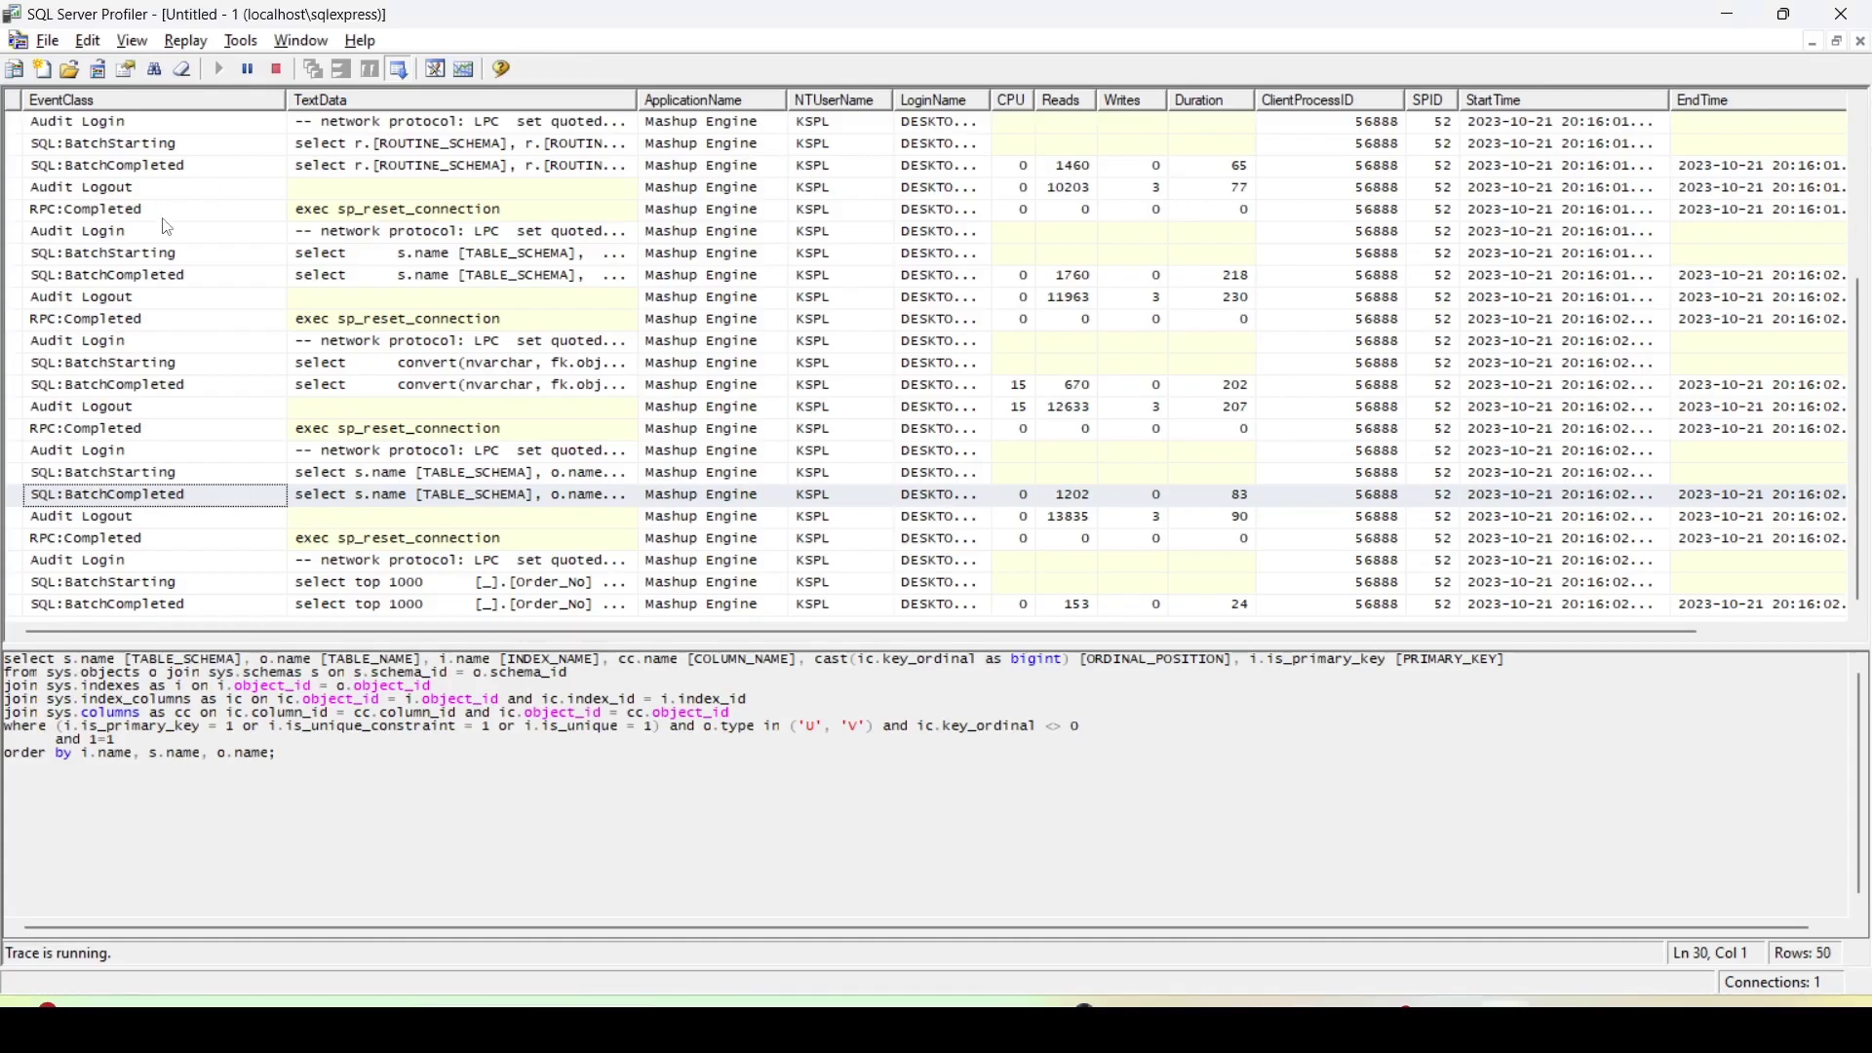
click(144, 608)
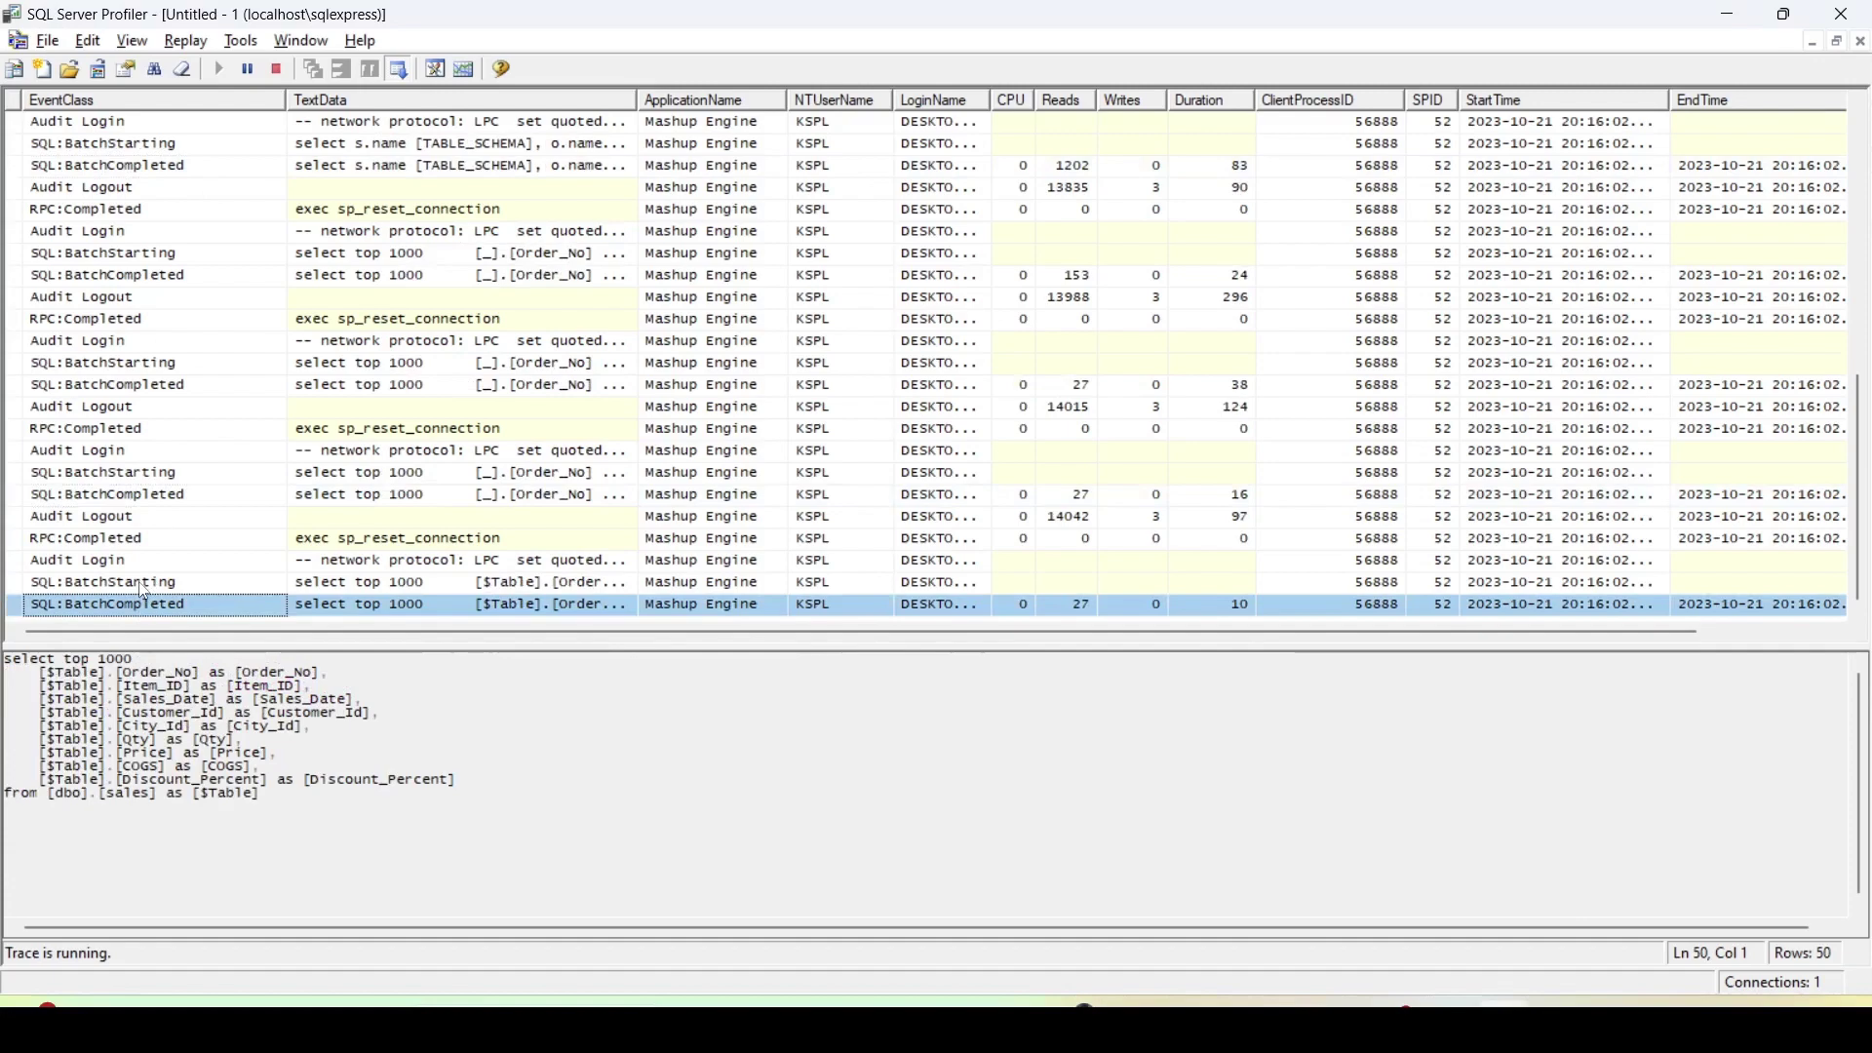
click(145, 582)
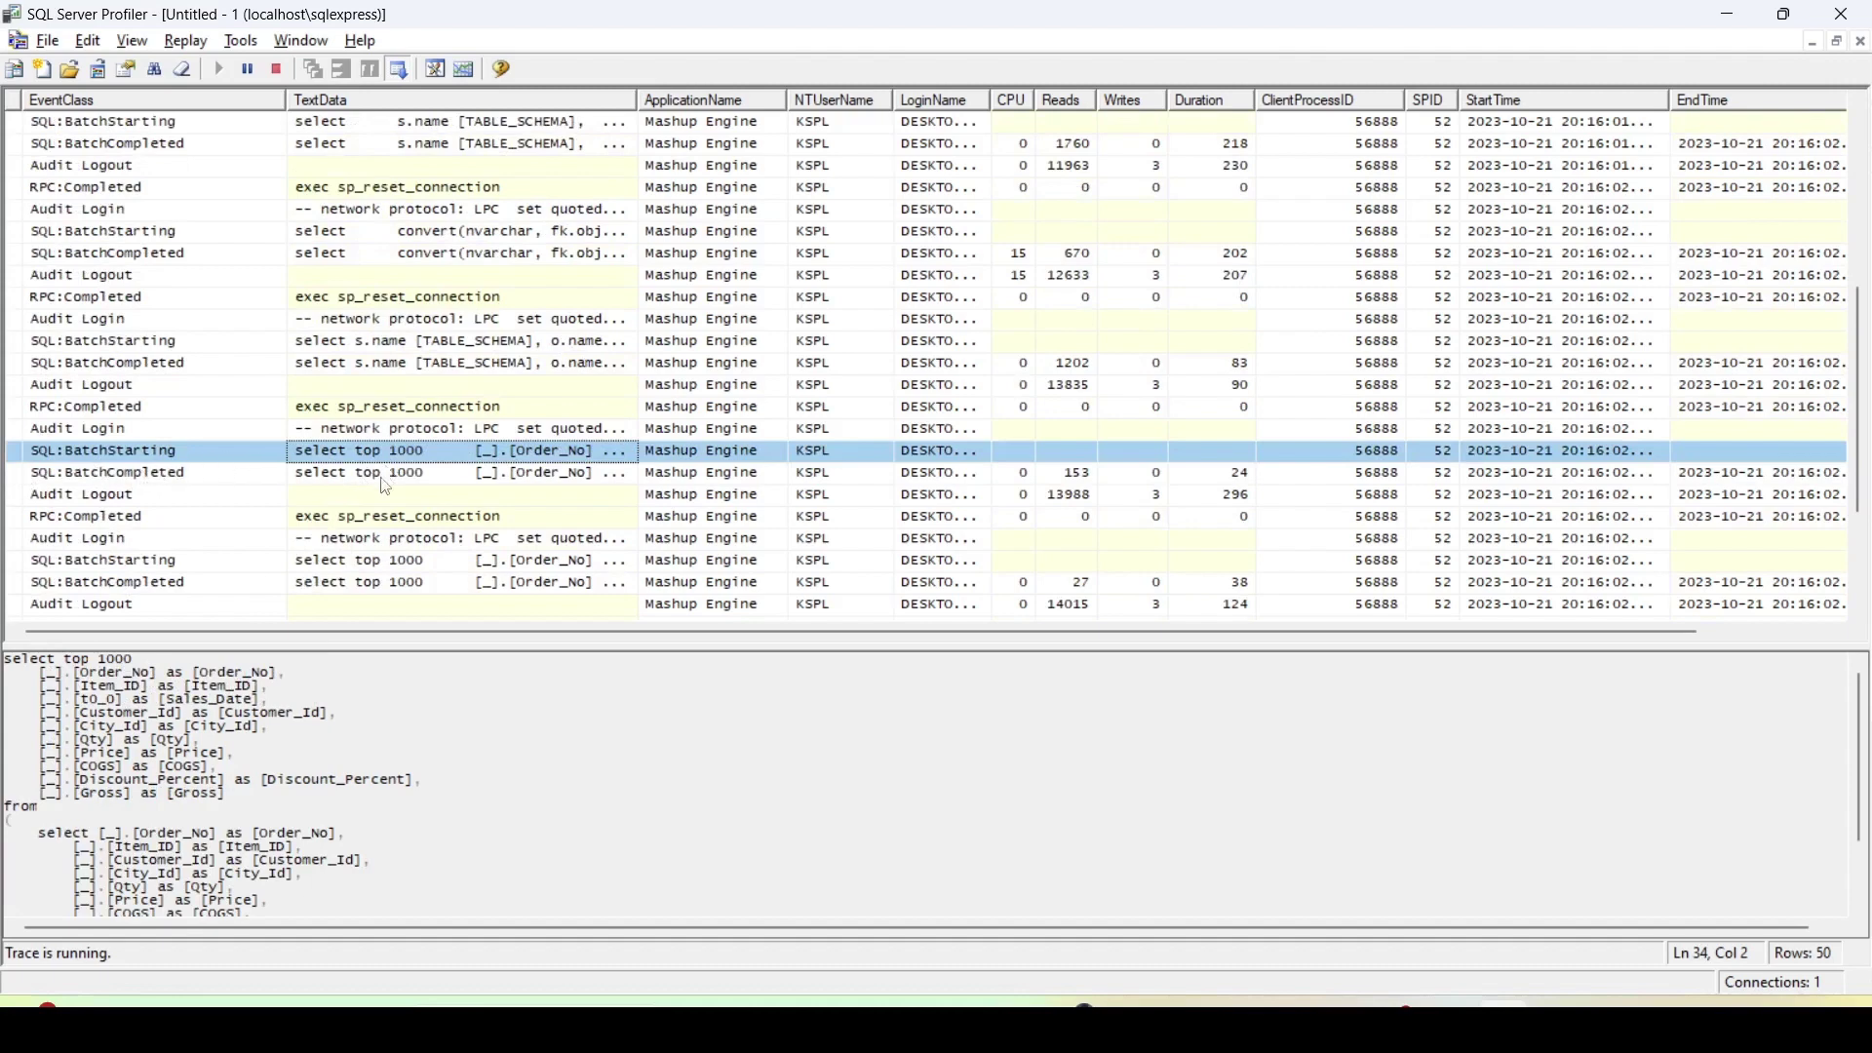
scroll(260, 696, down, 1)
click(261, 696)
key(ctrl+a)
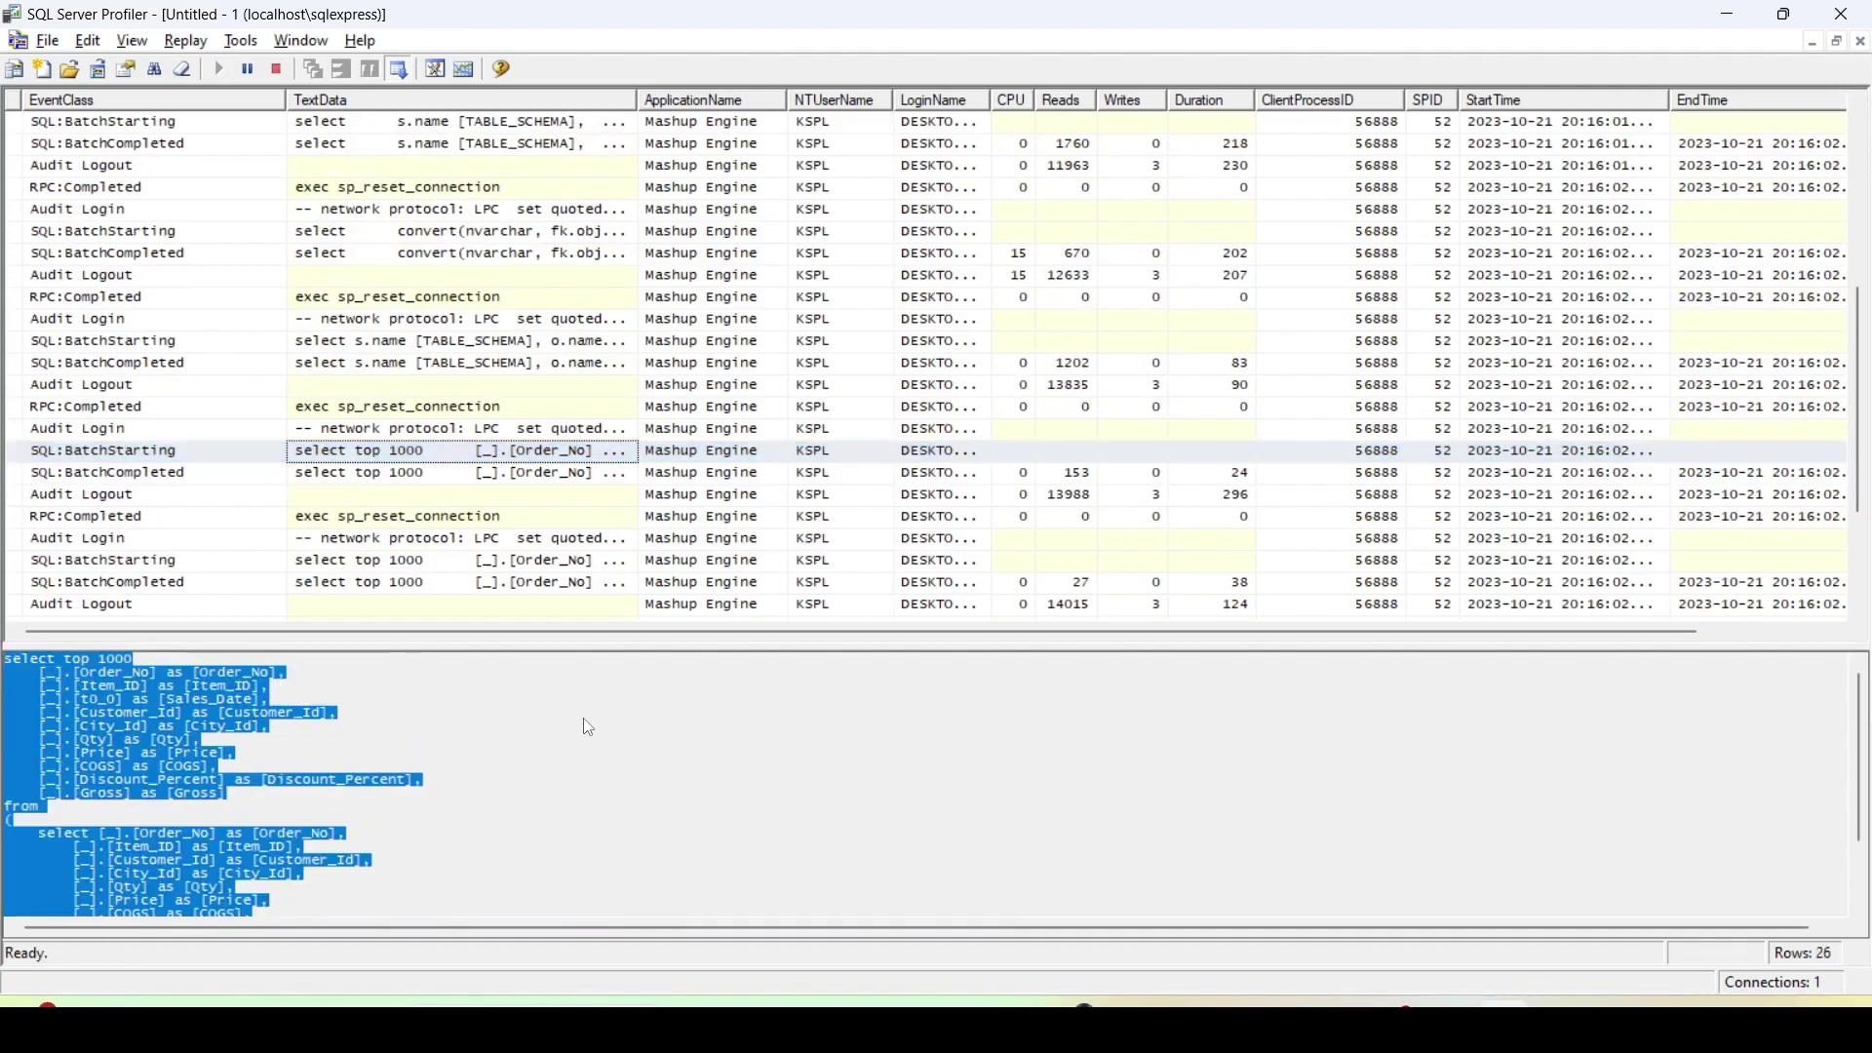
scroll(426, 759, down, 3)
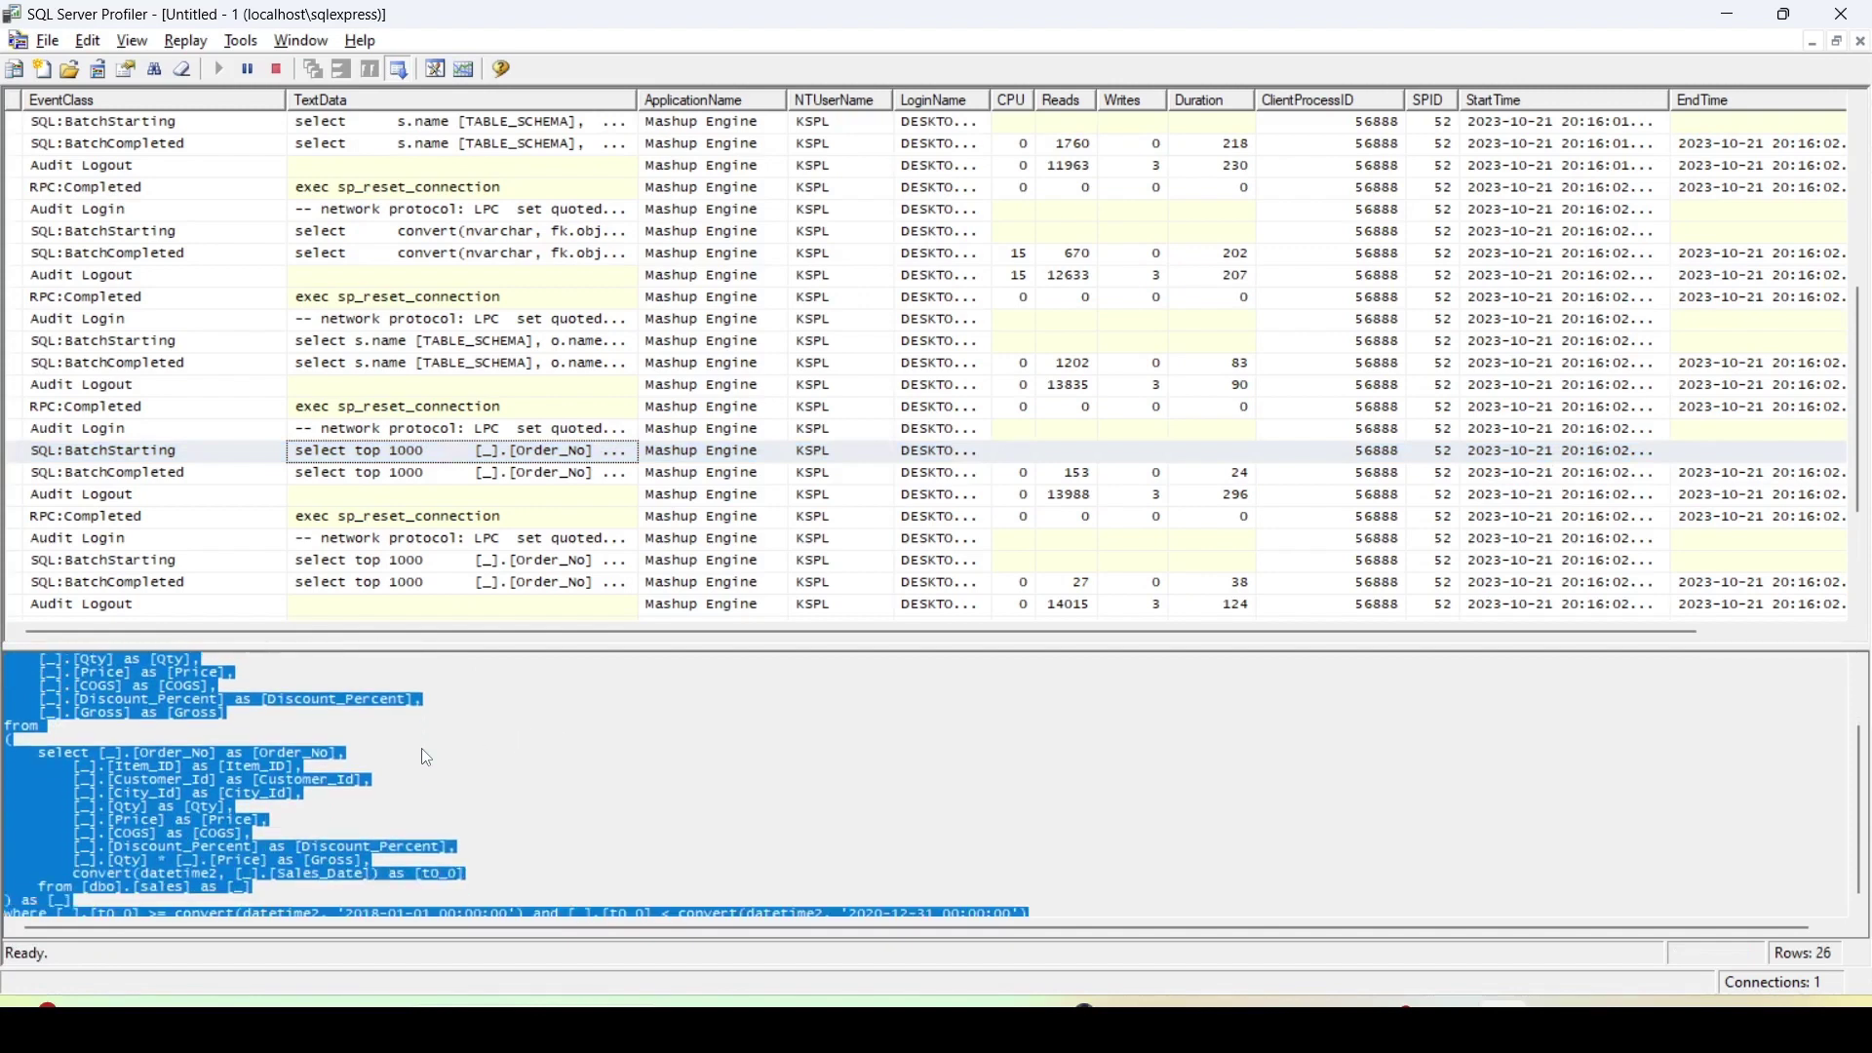
scroll(426, 759, down, 1)
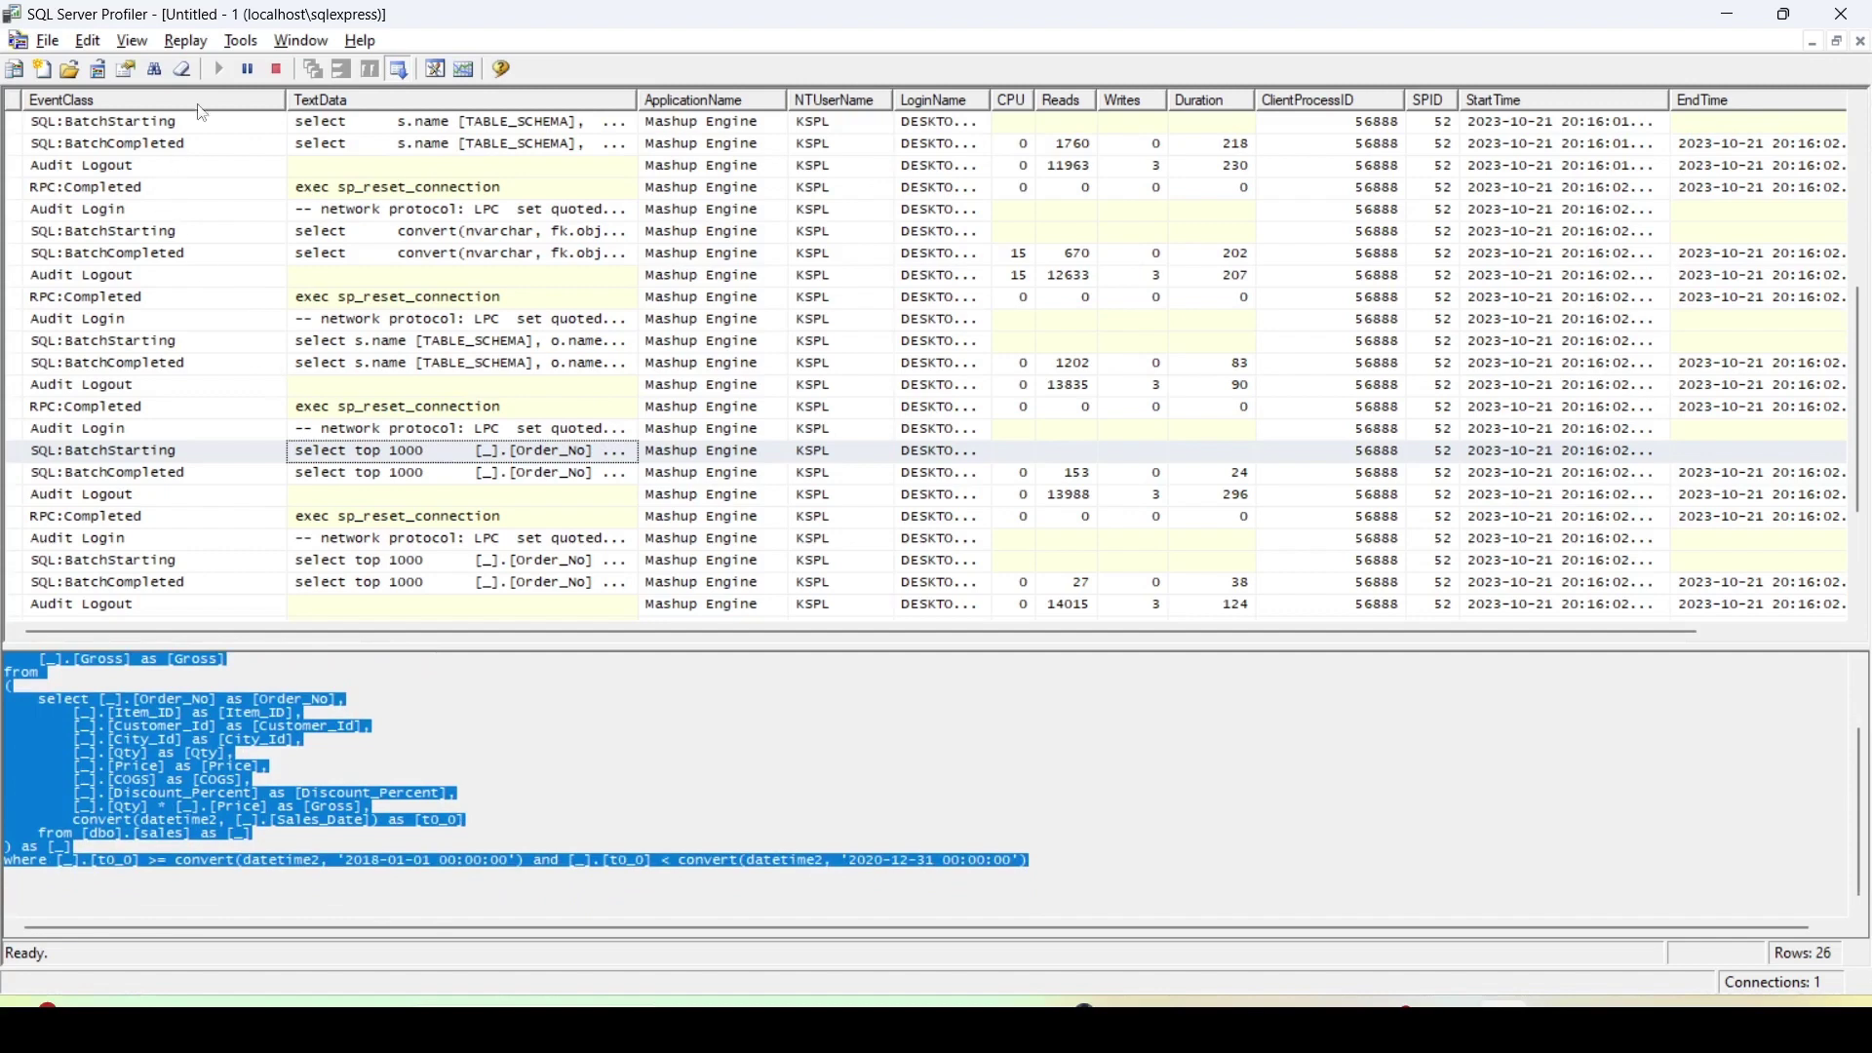
click(184, 70)
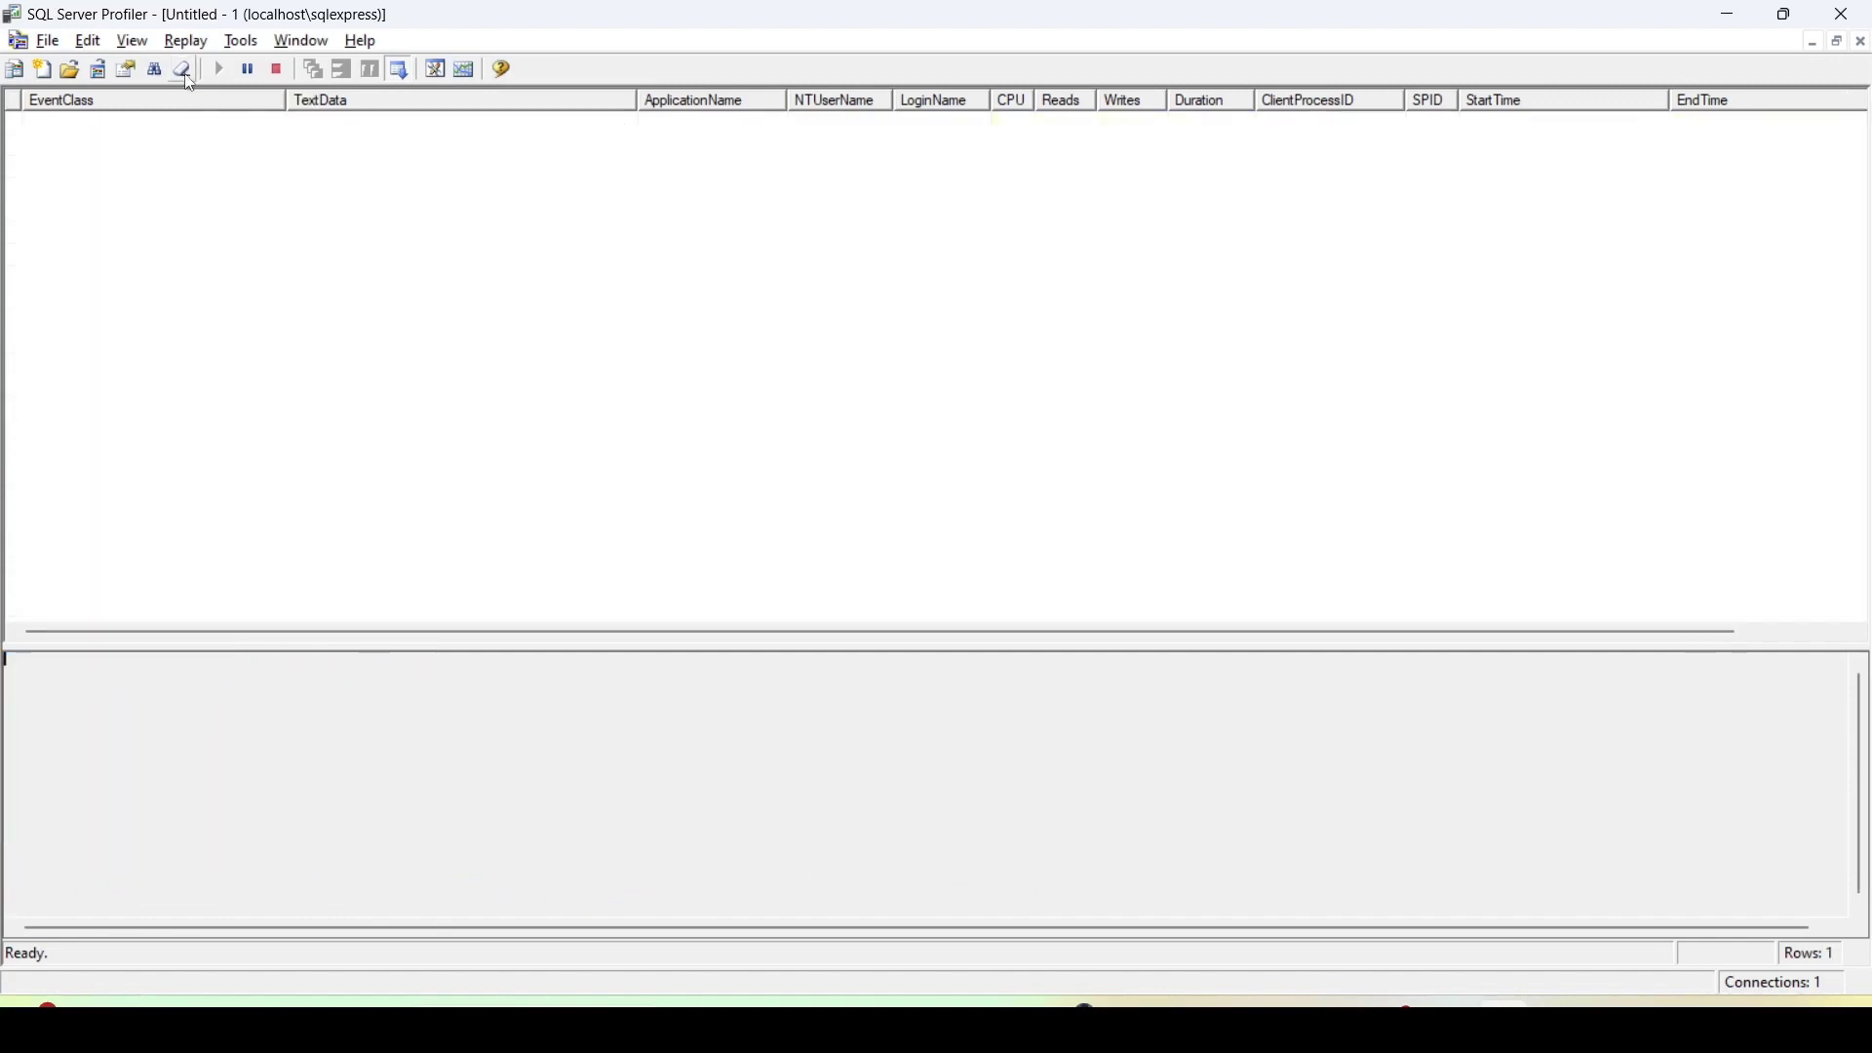
- In Power Query Editor, add the sales table from a new SQL Server source: server localhost\sqlexpress, database sales, DirectQuery mode
mouse_move(1449, 1029)
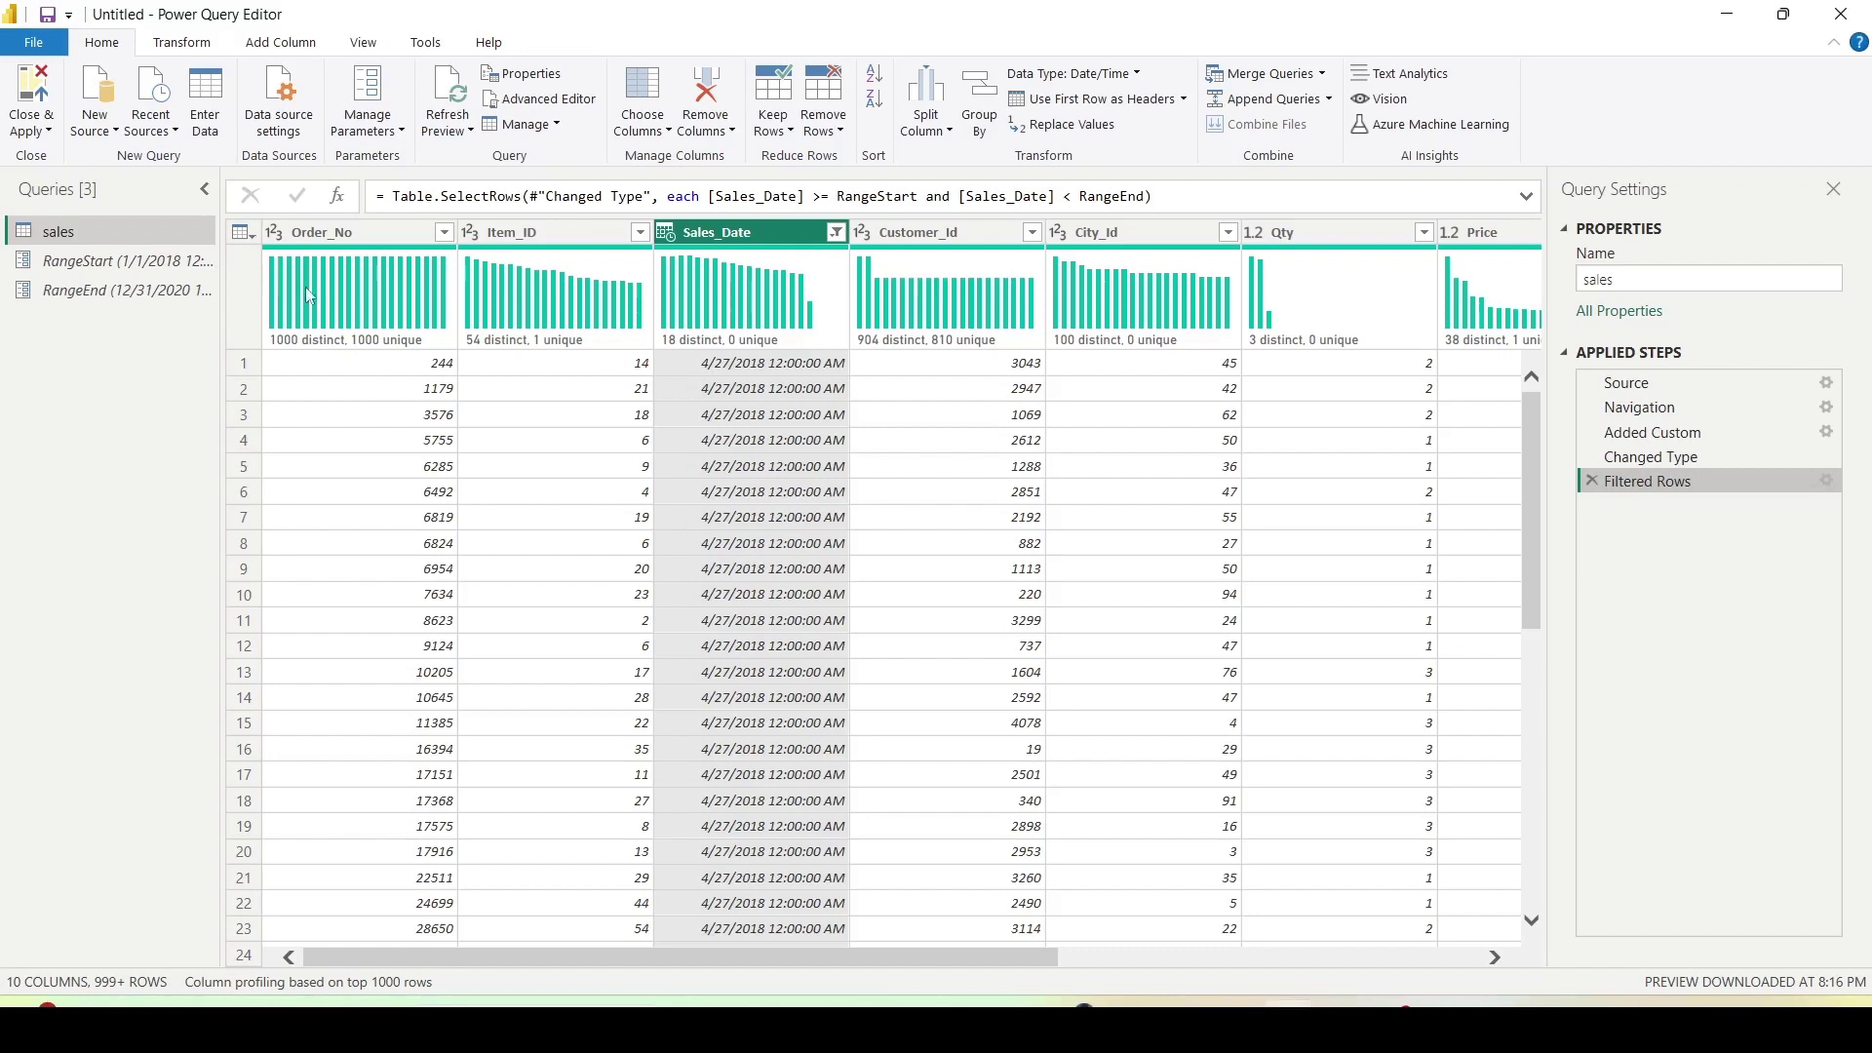
click(81, 138)
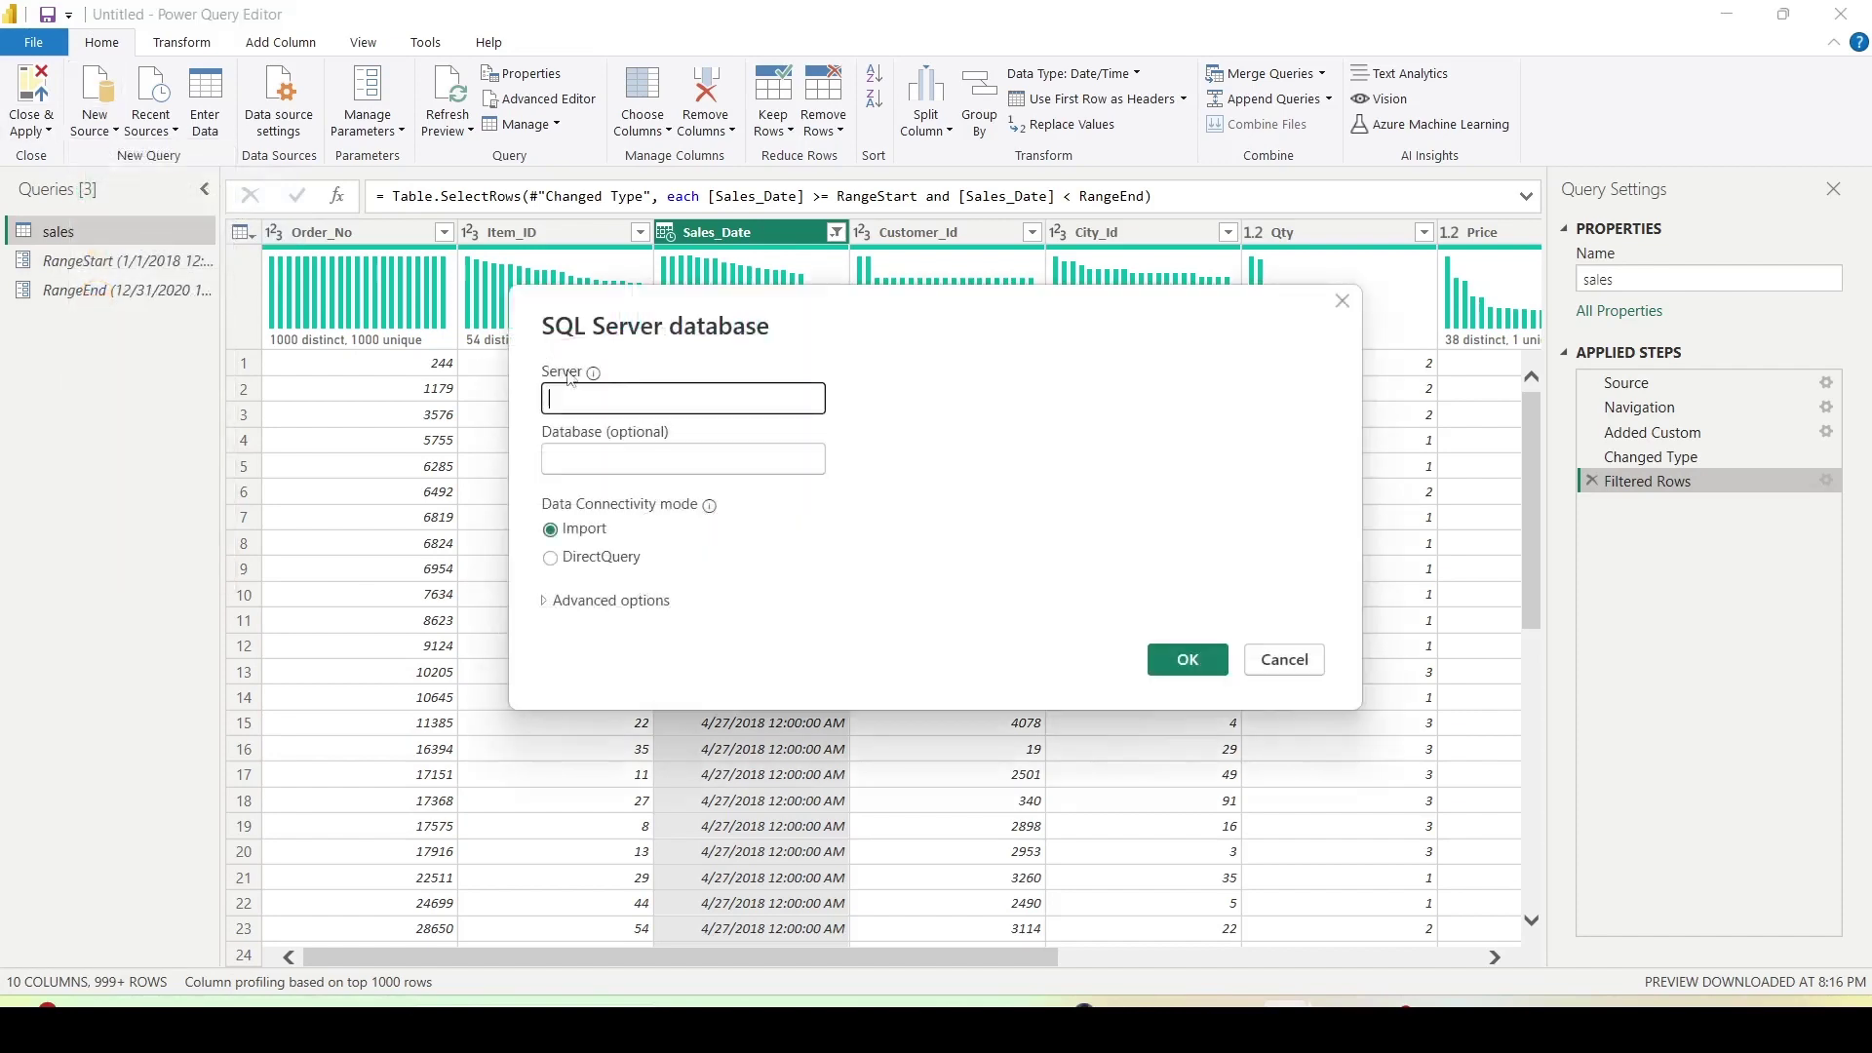
text(localhost\sqlexpress)
click(616, 462)
text(sales)
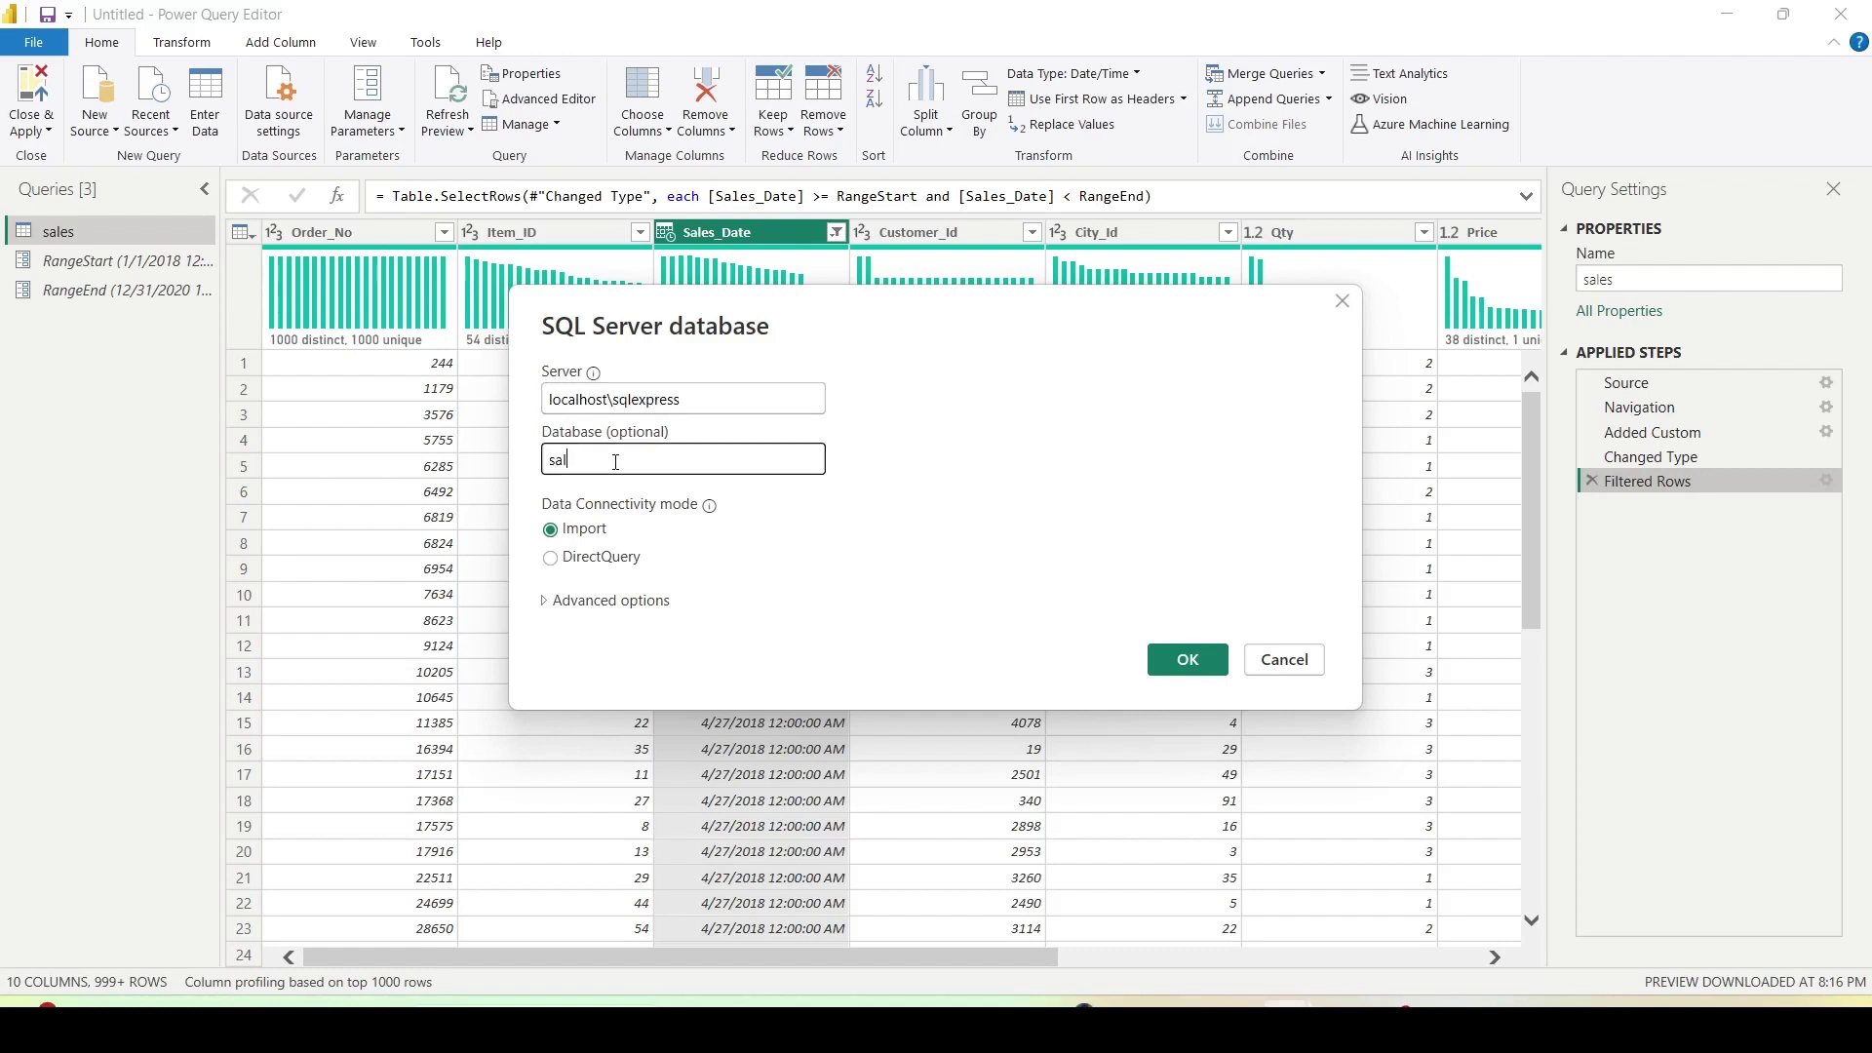
click(578, 564)
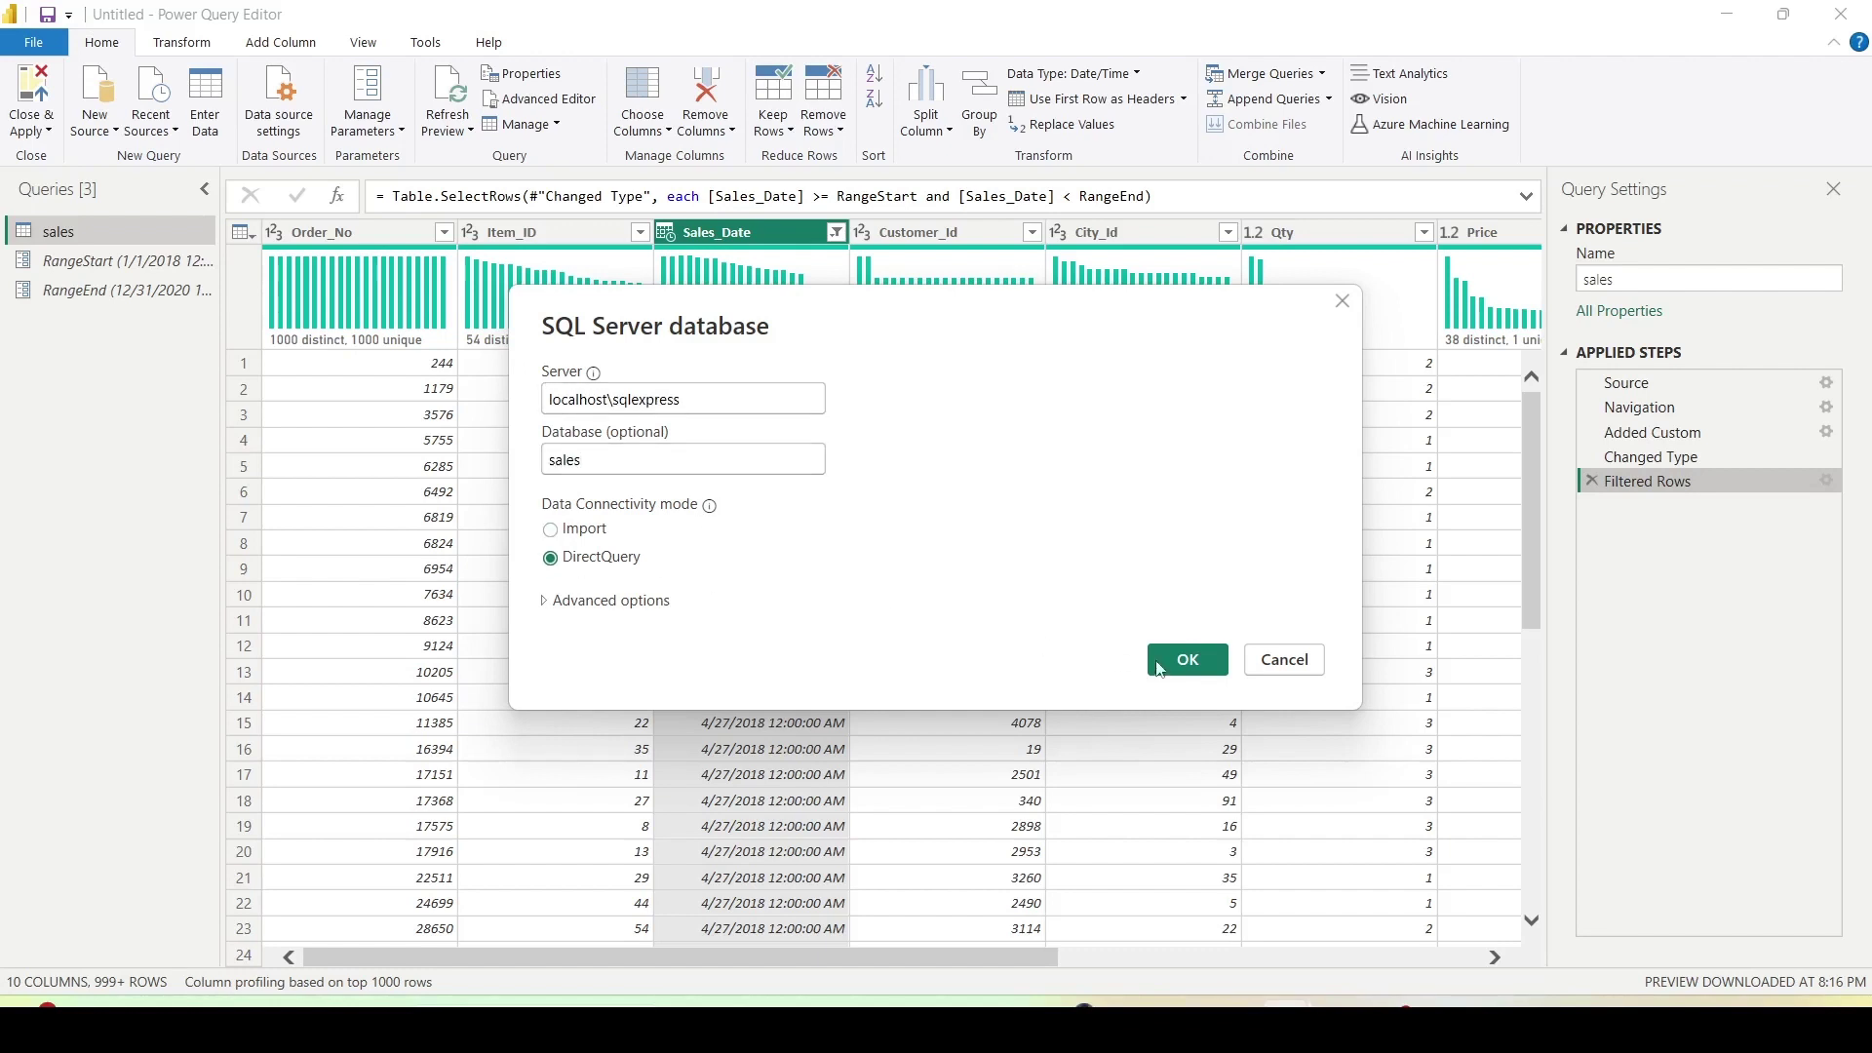
click(1184, 660)
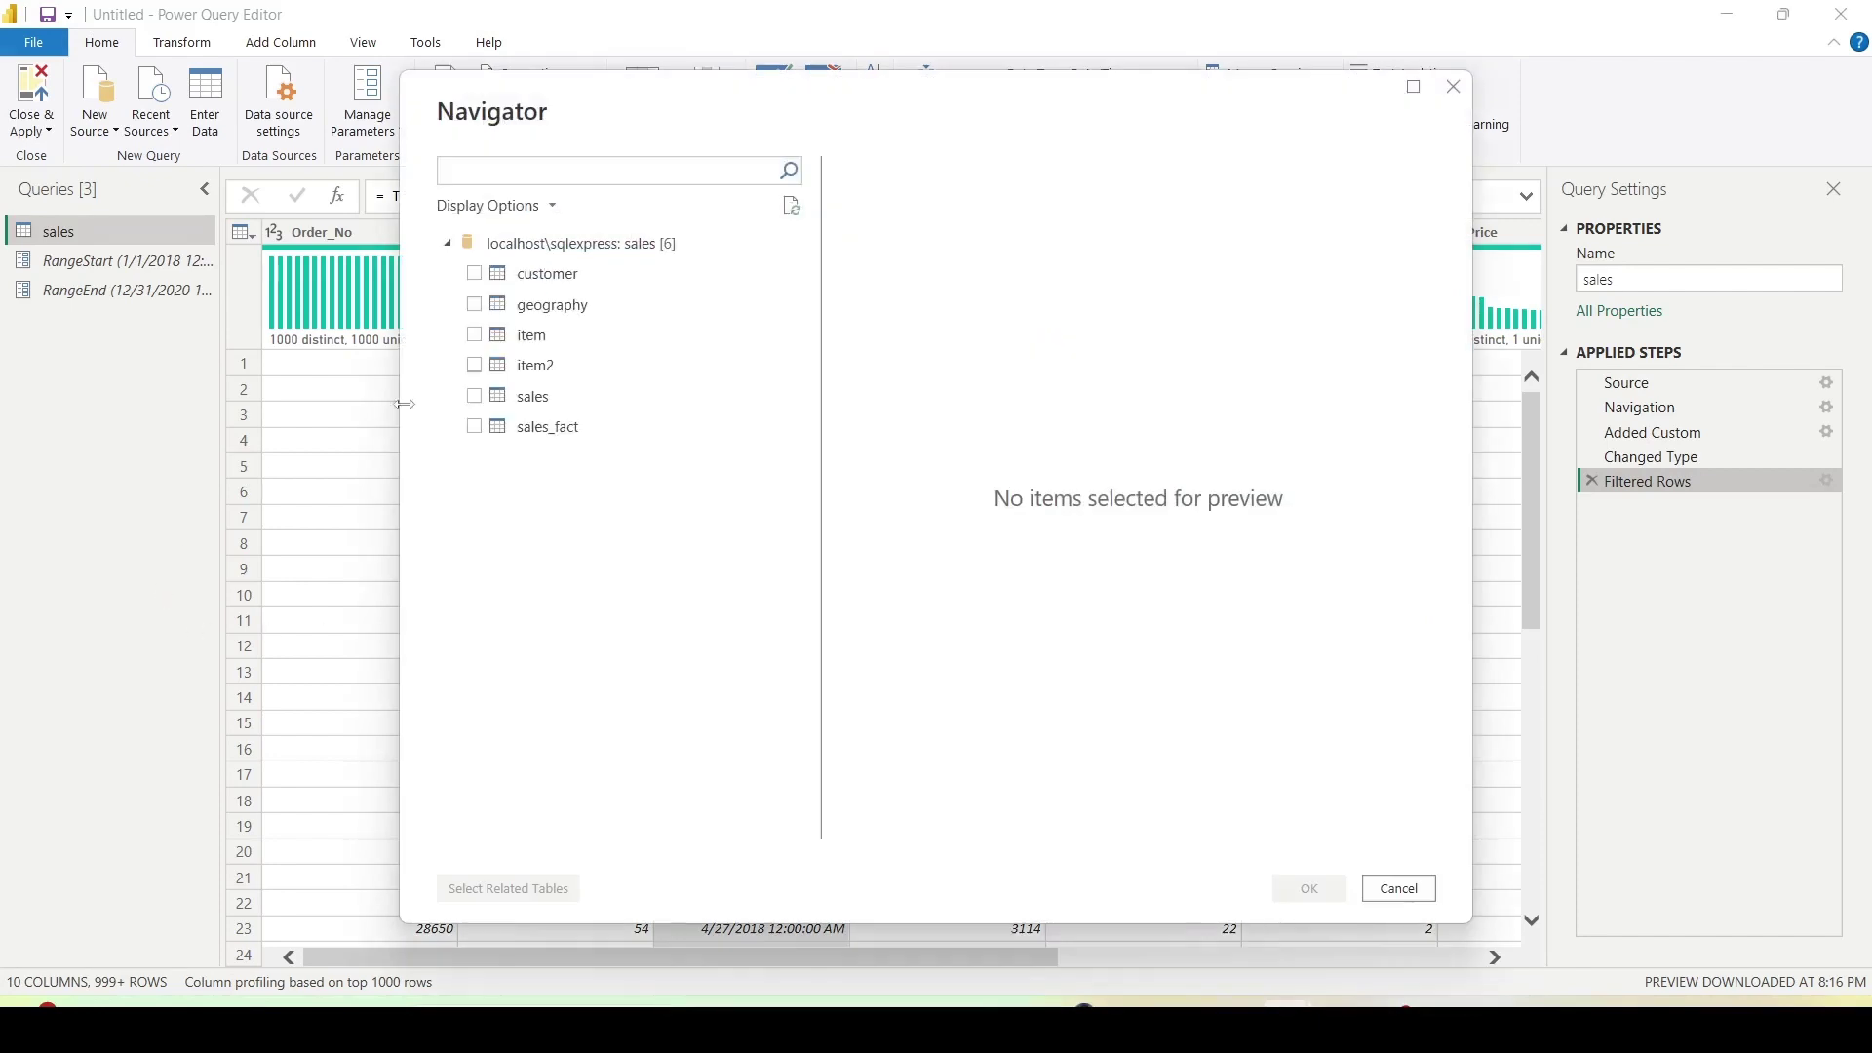
click(474, 396)
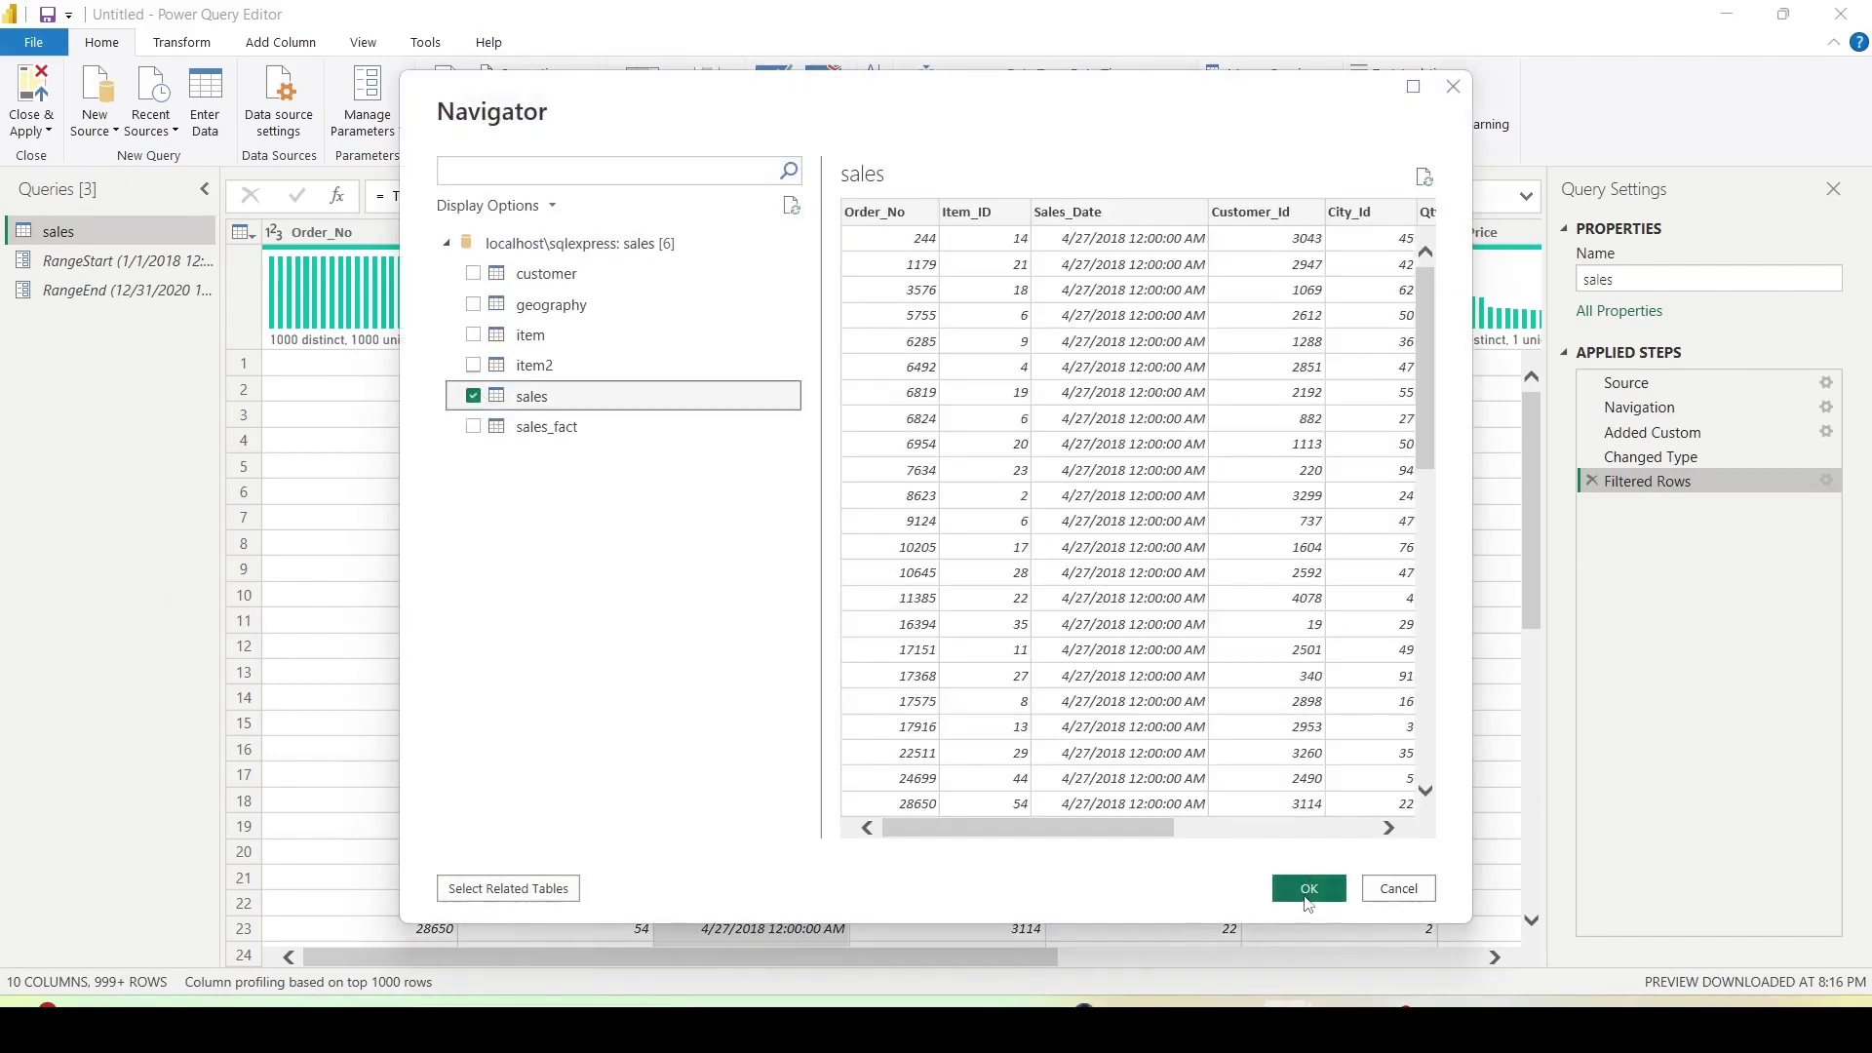
click(1303, 879)
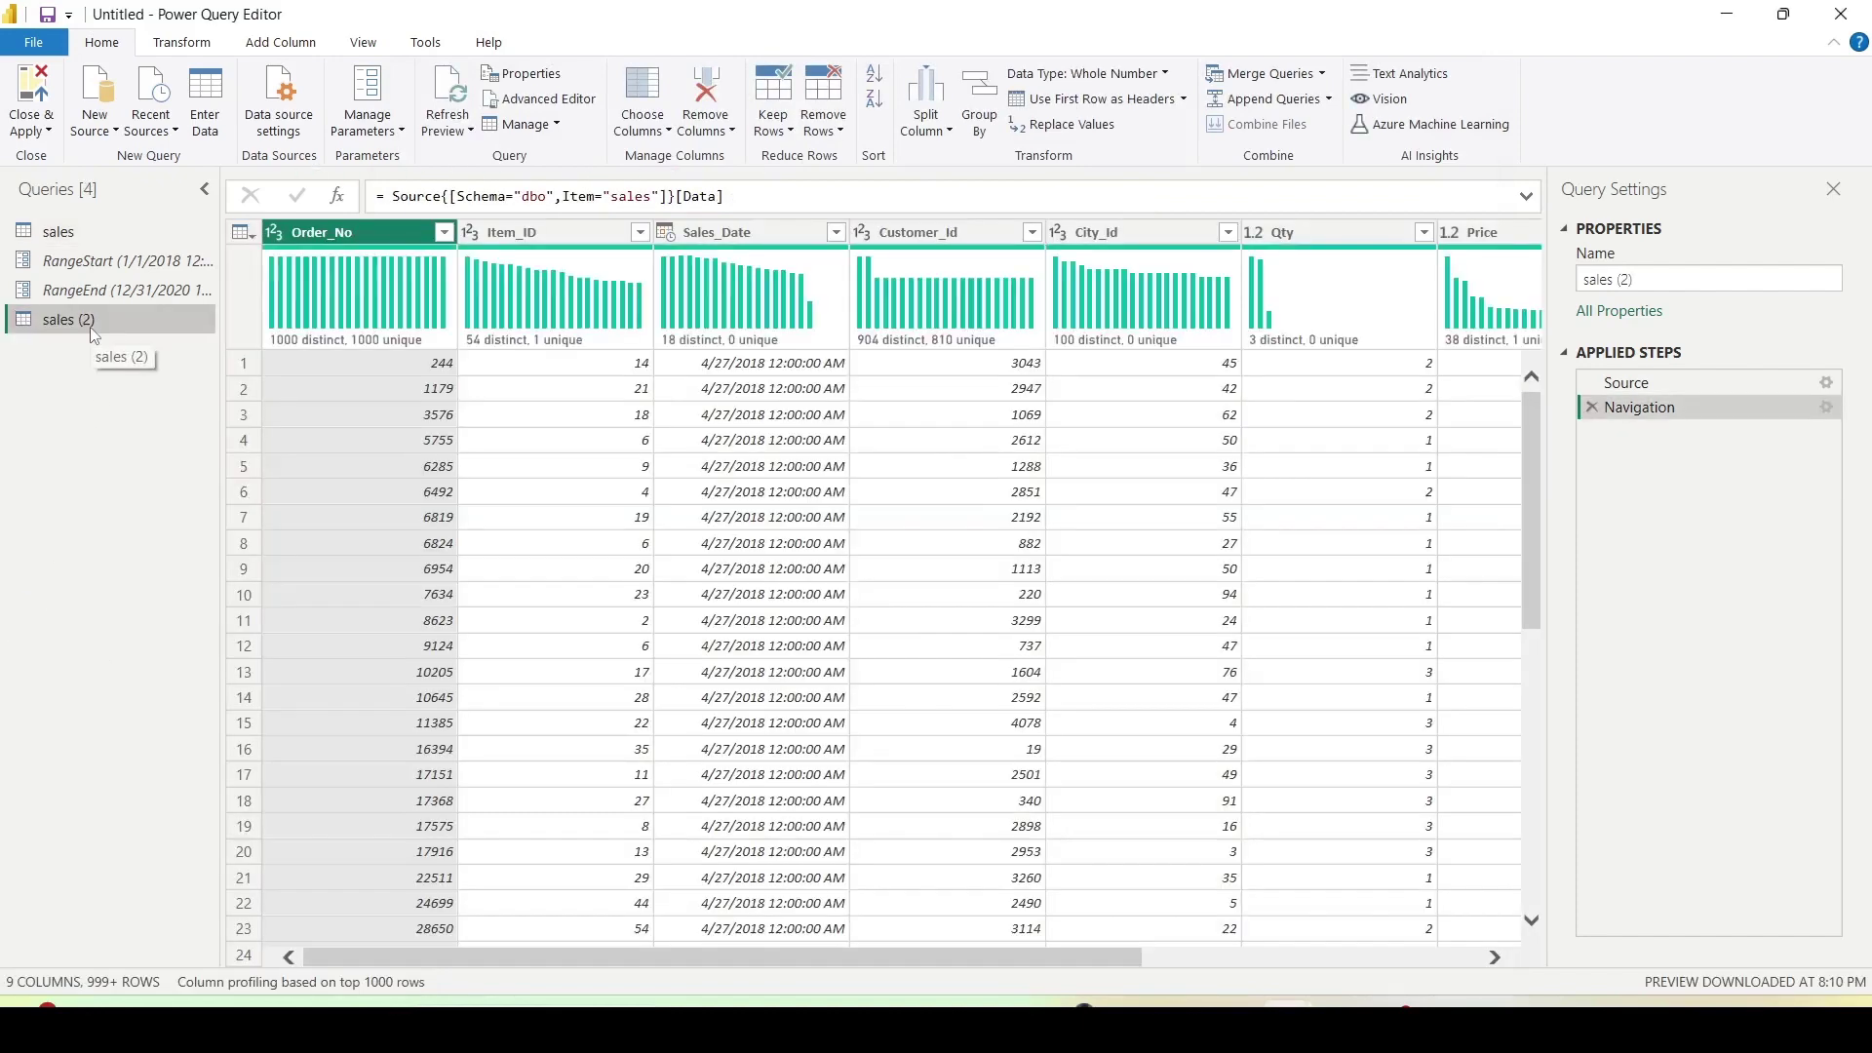
- Add a custom column named Gross to the sales (2) query with the formula [Qty]*[Price]
click(717, 232)
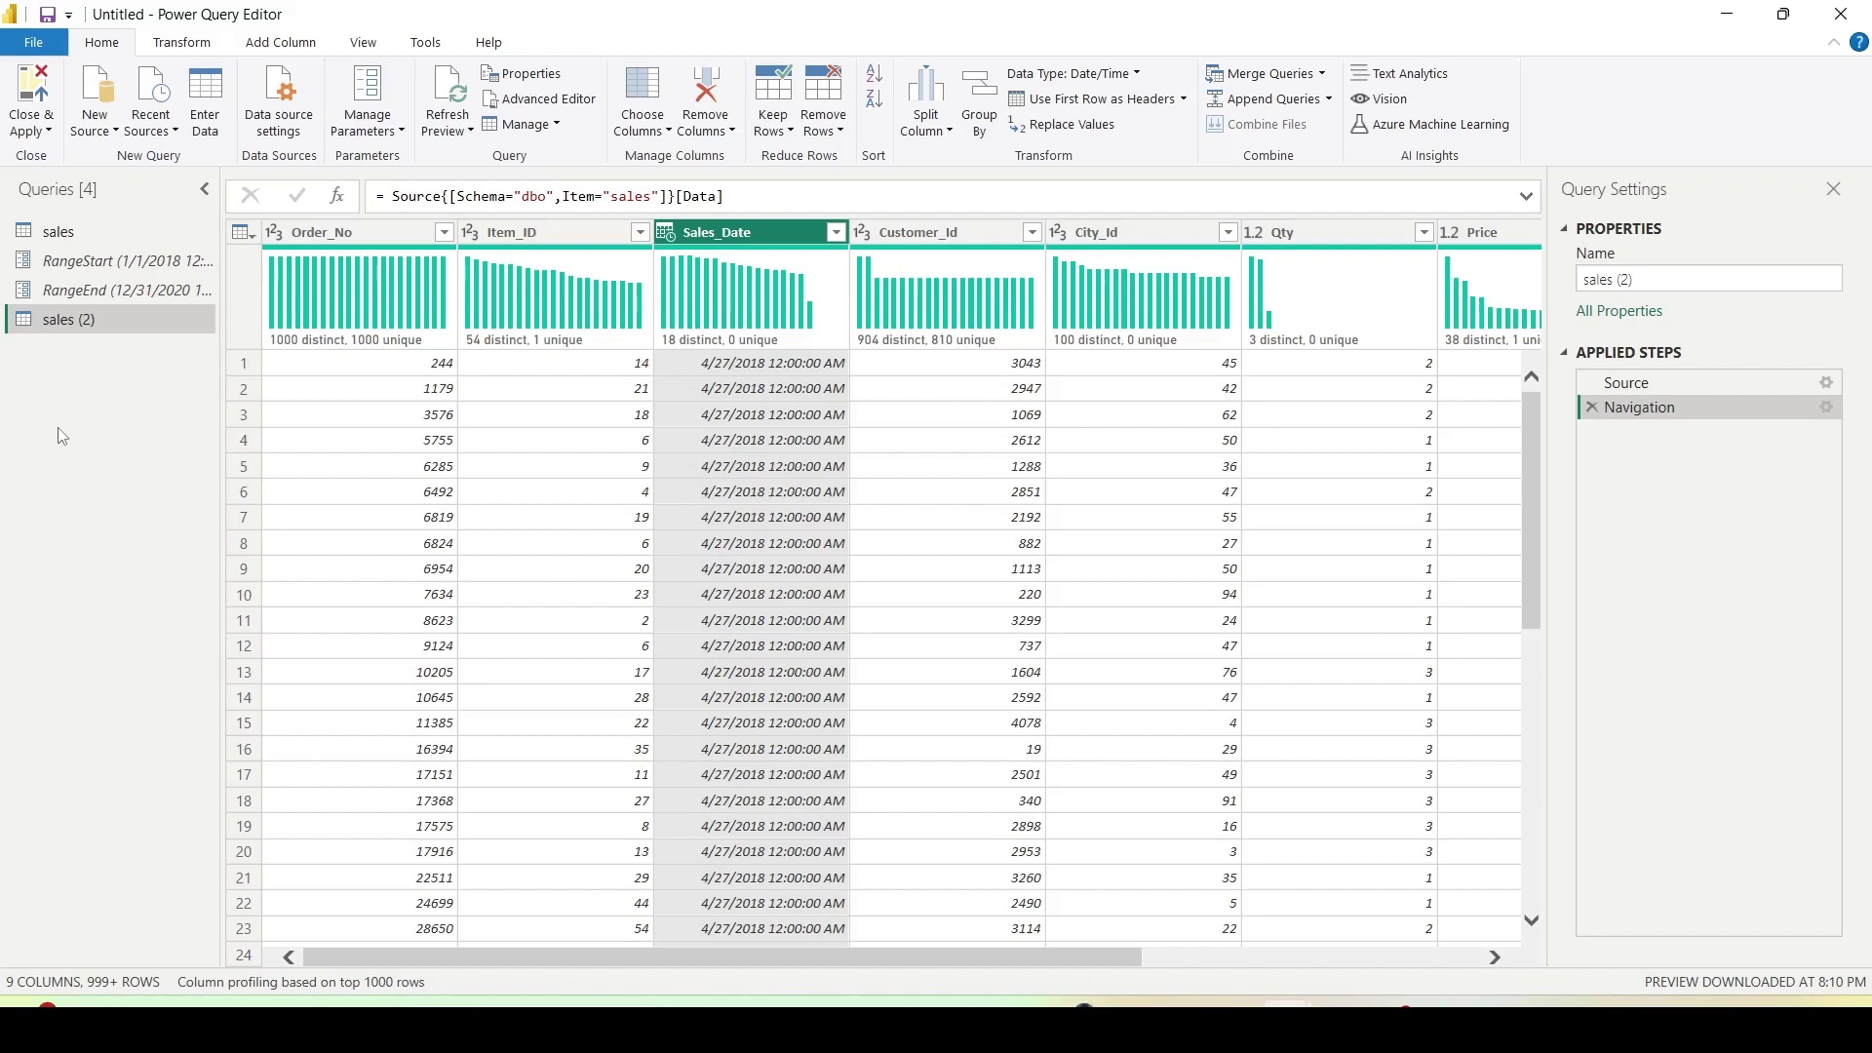
click(273, 43)
click(111, 97)
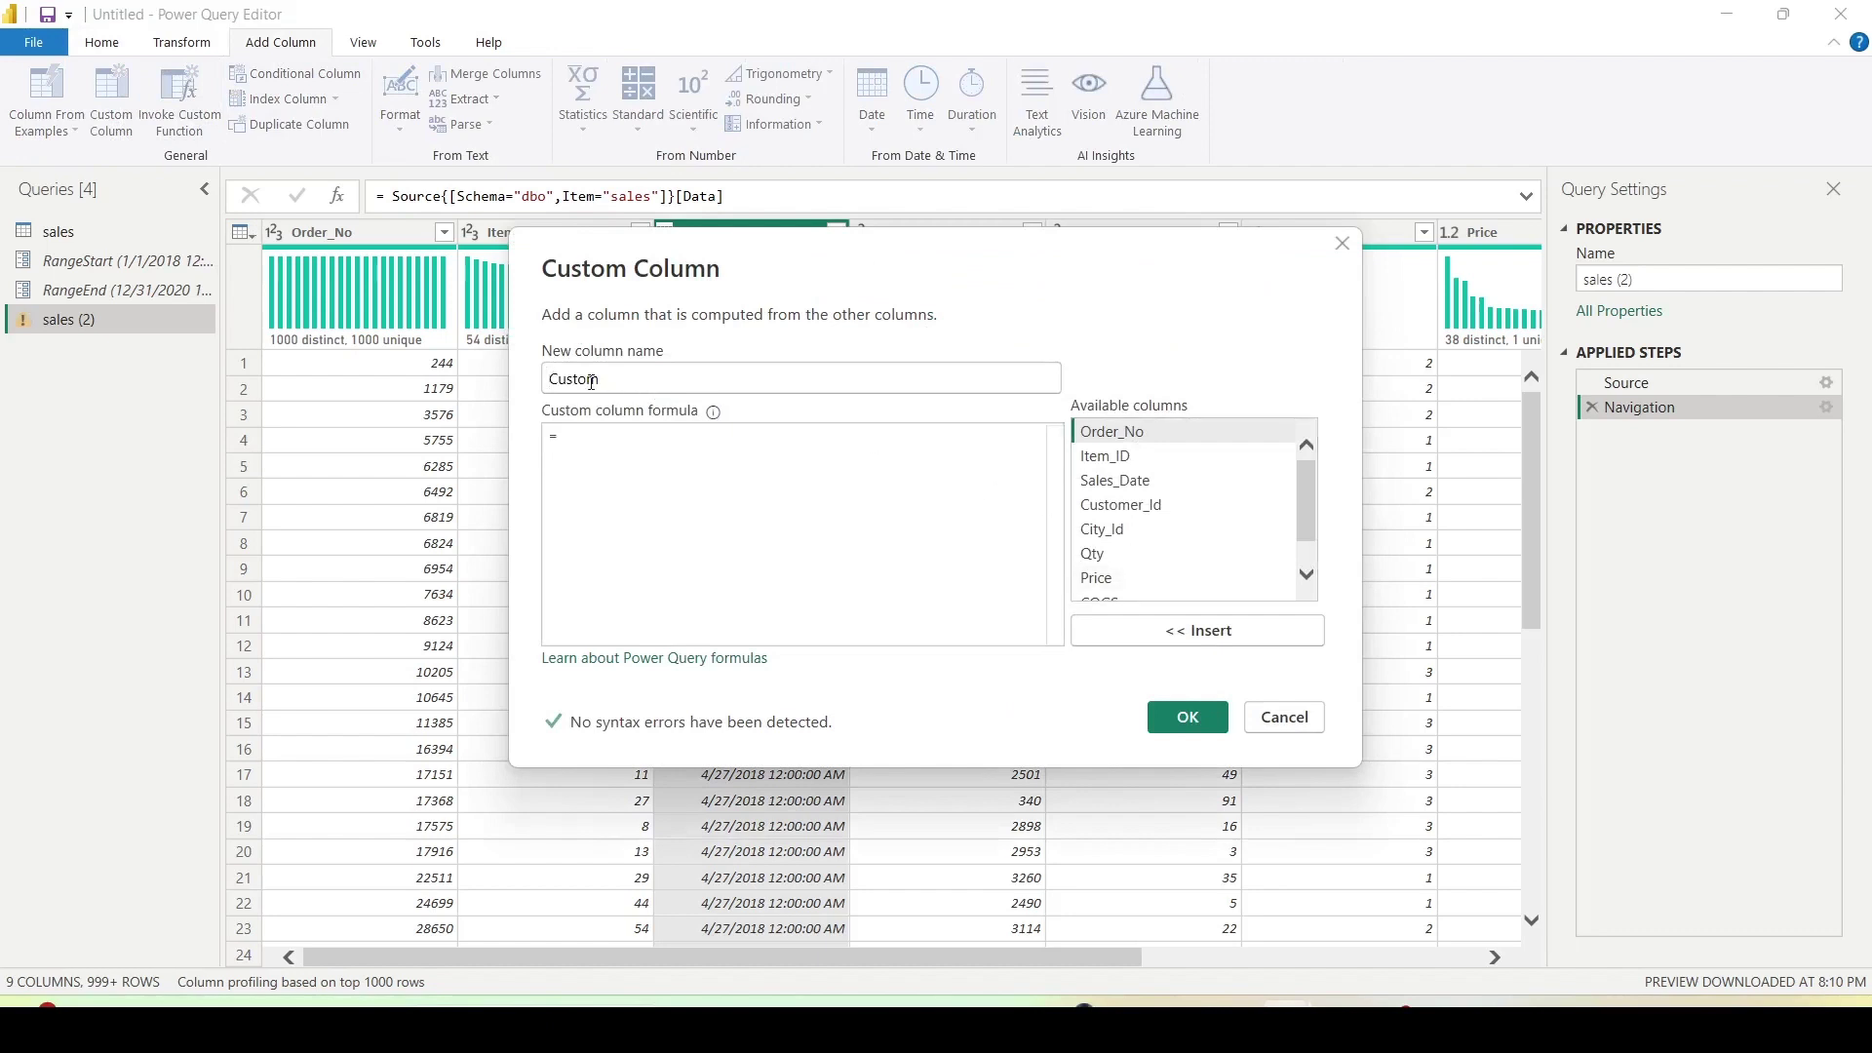
double_click(592, 381)
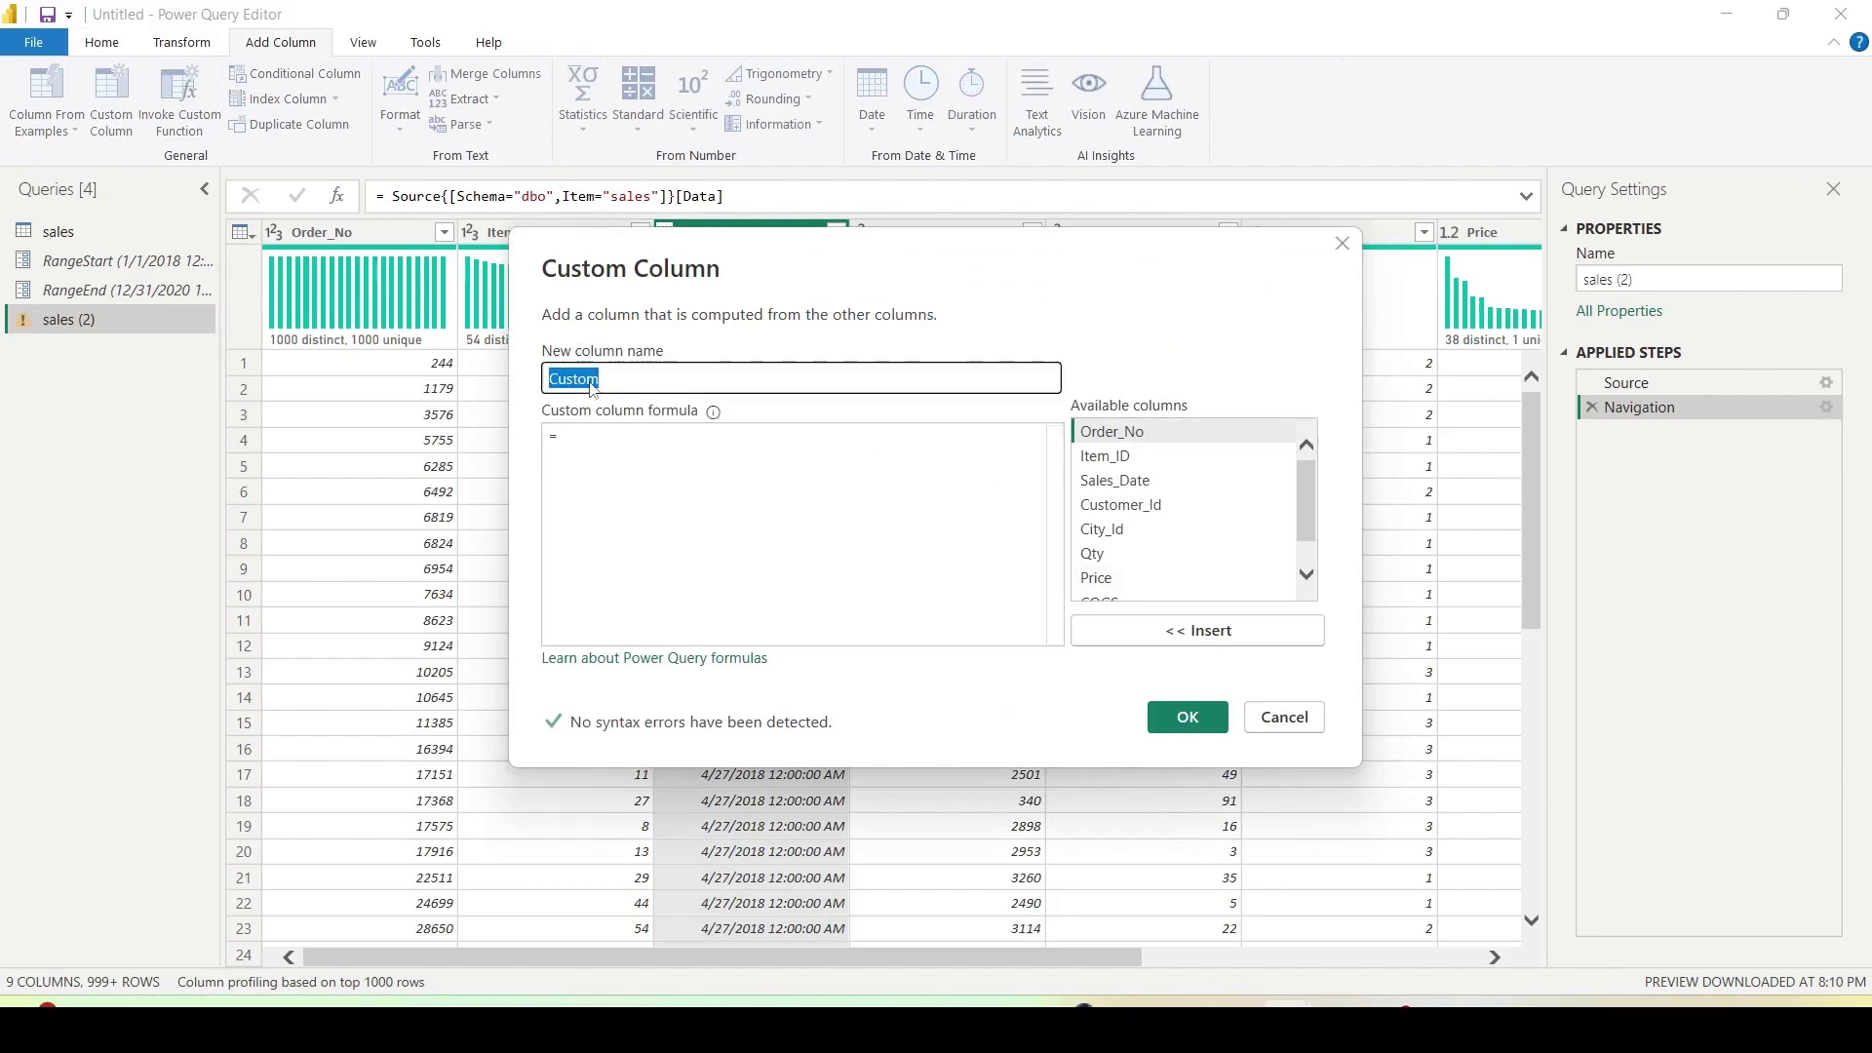
text(Gross)
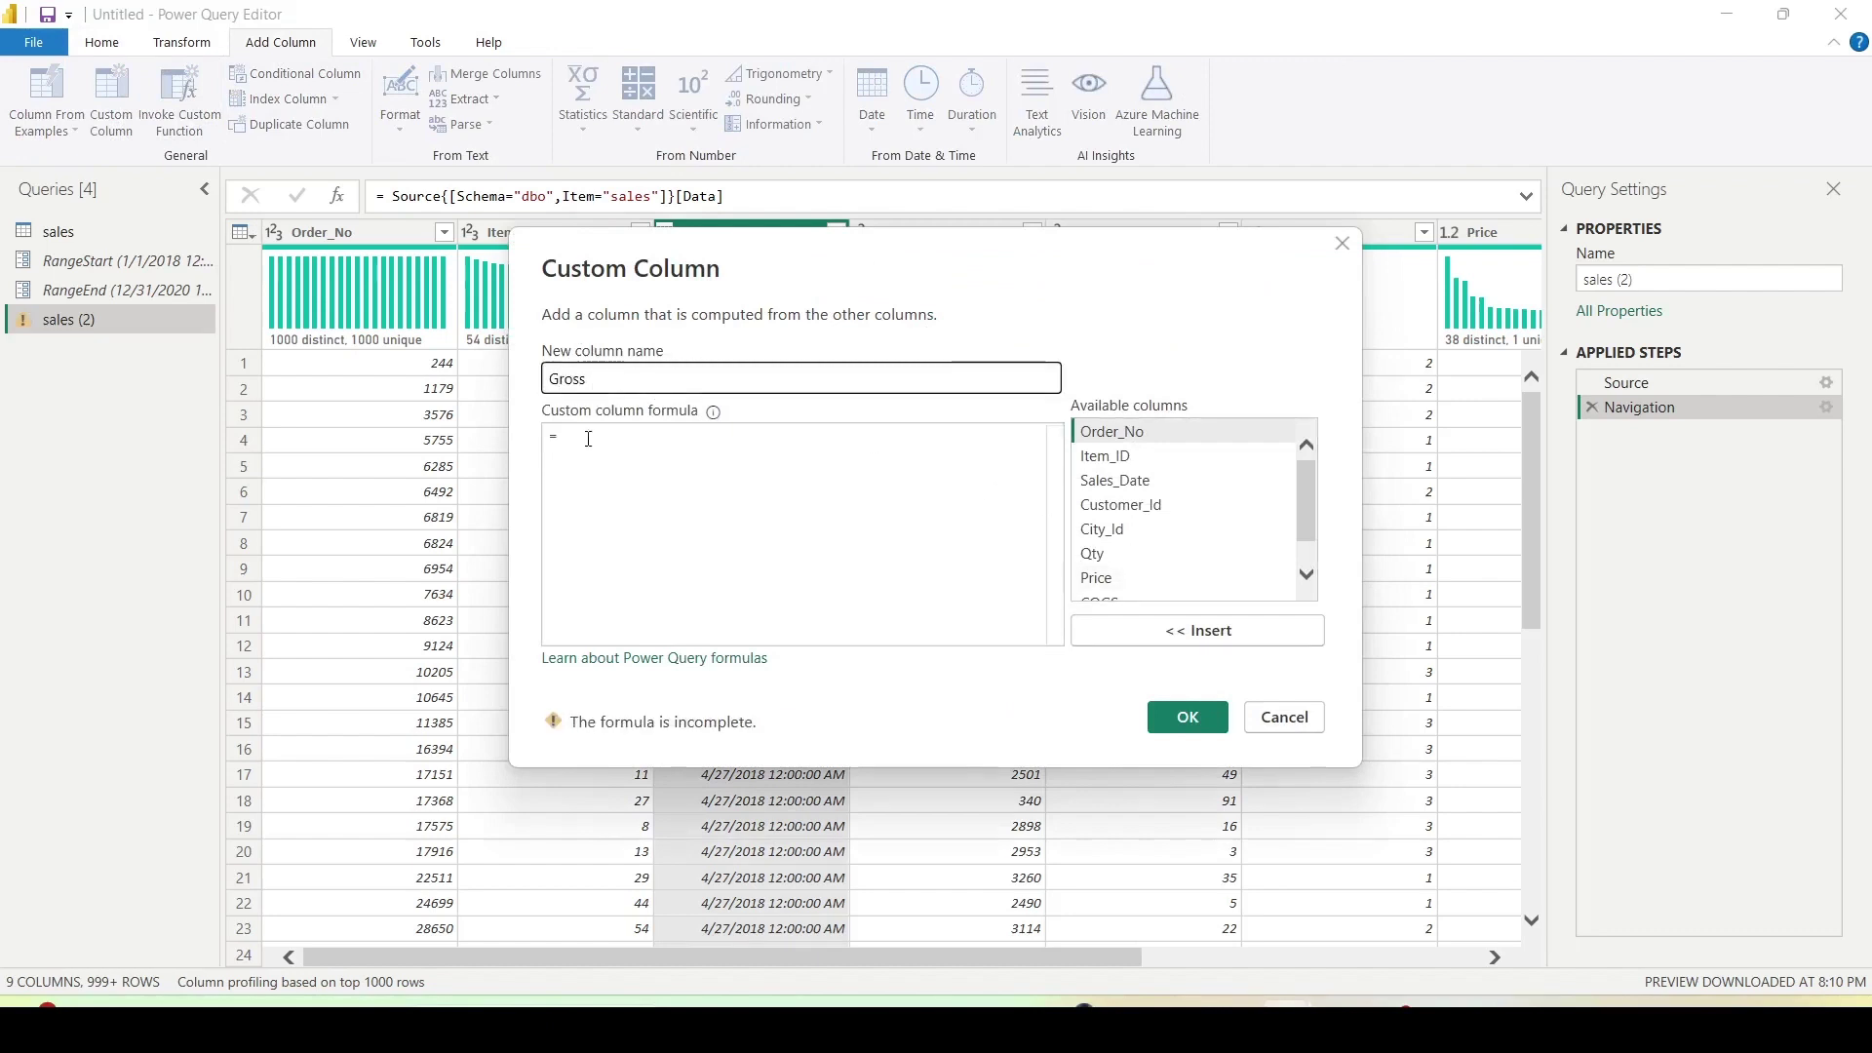
click(587, 440)
double_click(1092, 553)
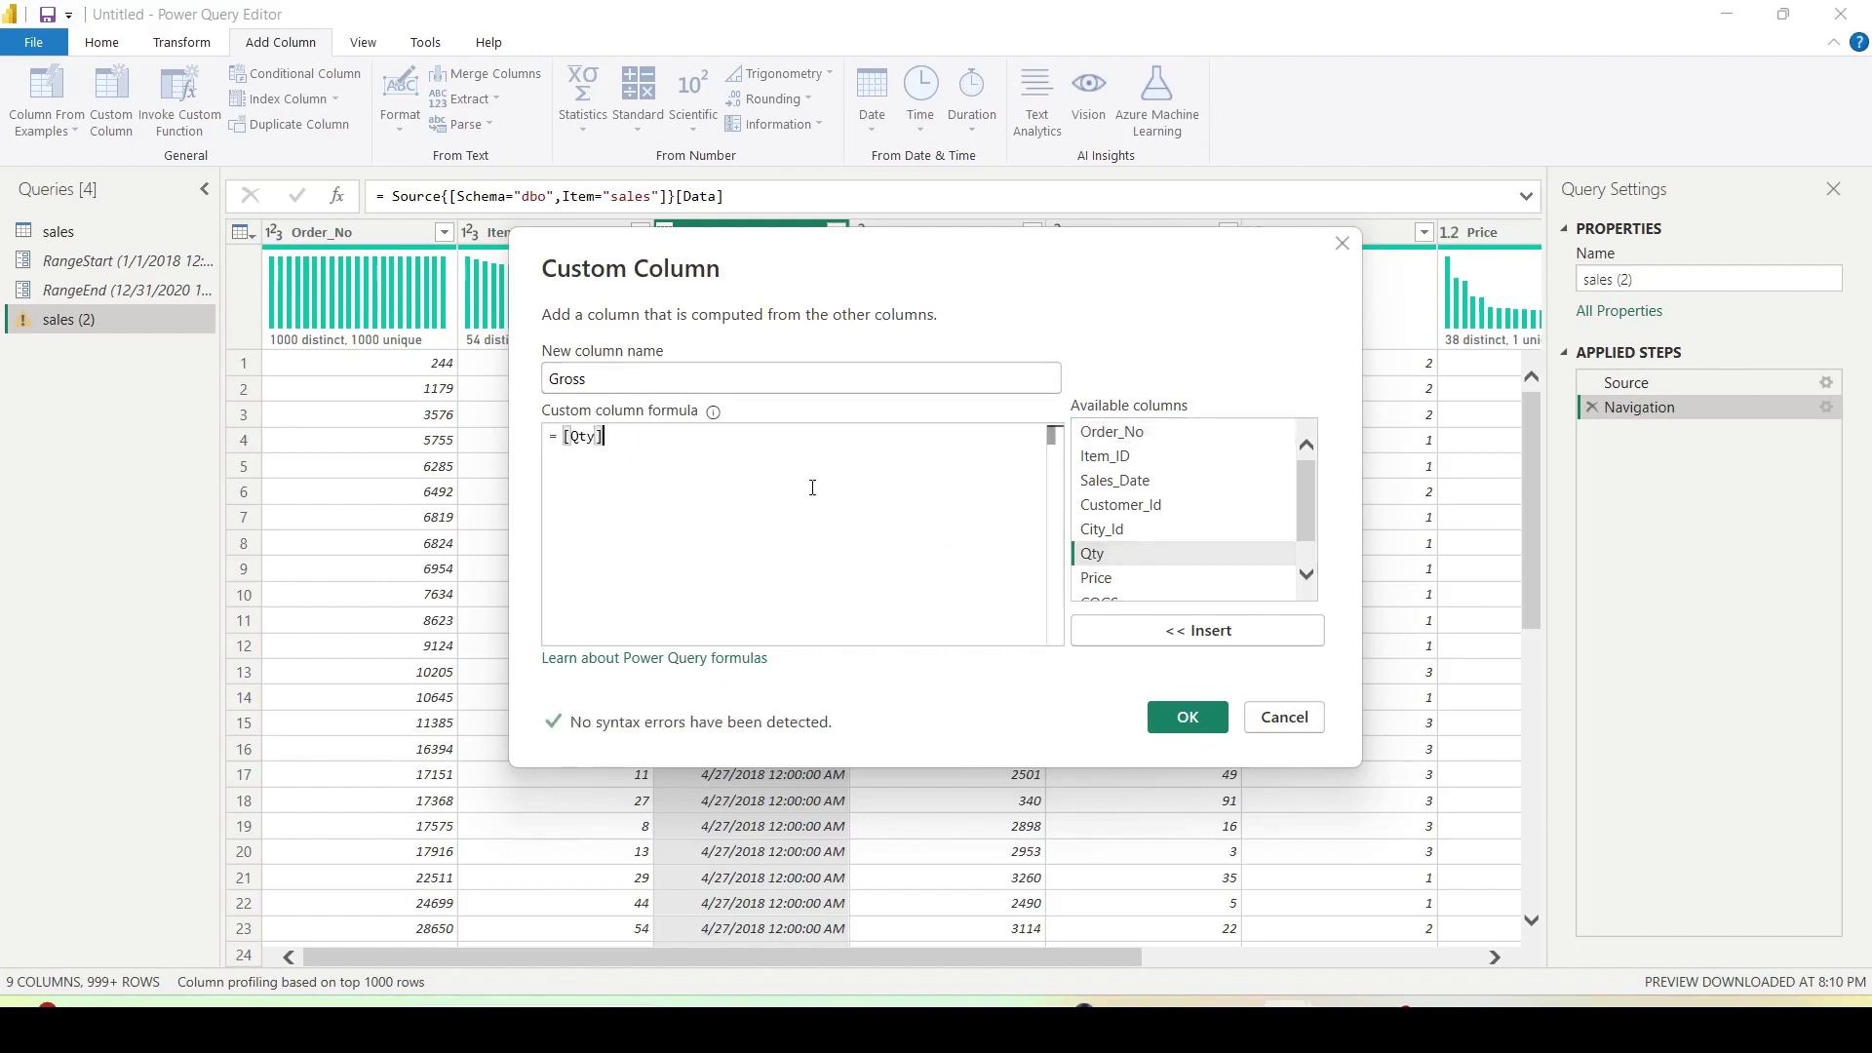
text(*)
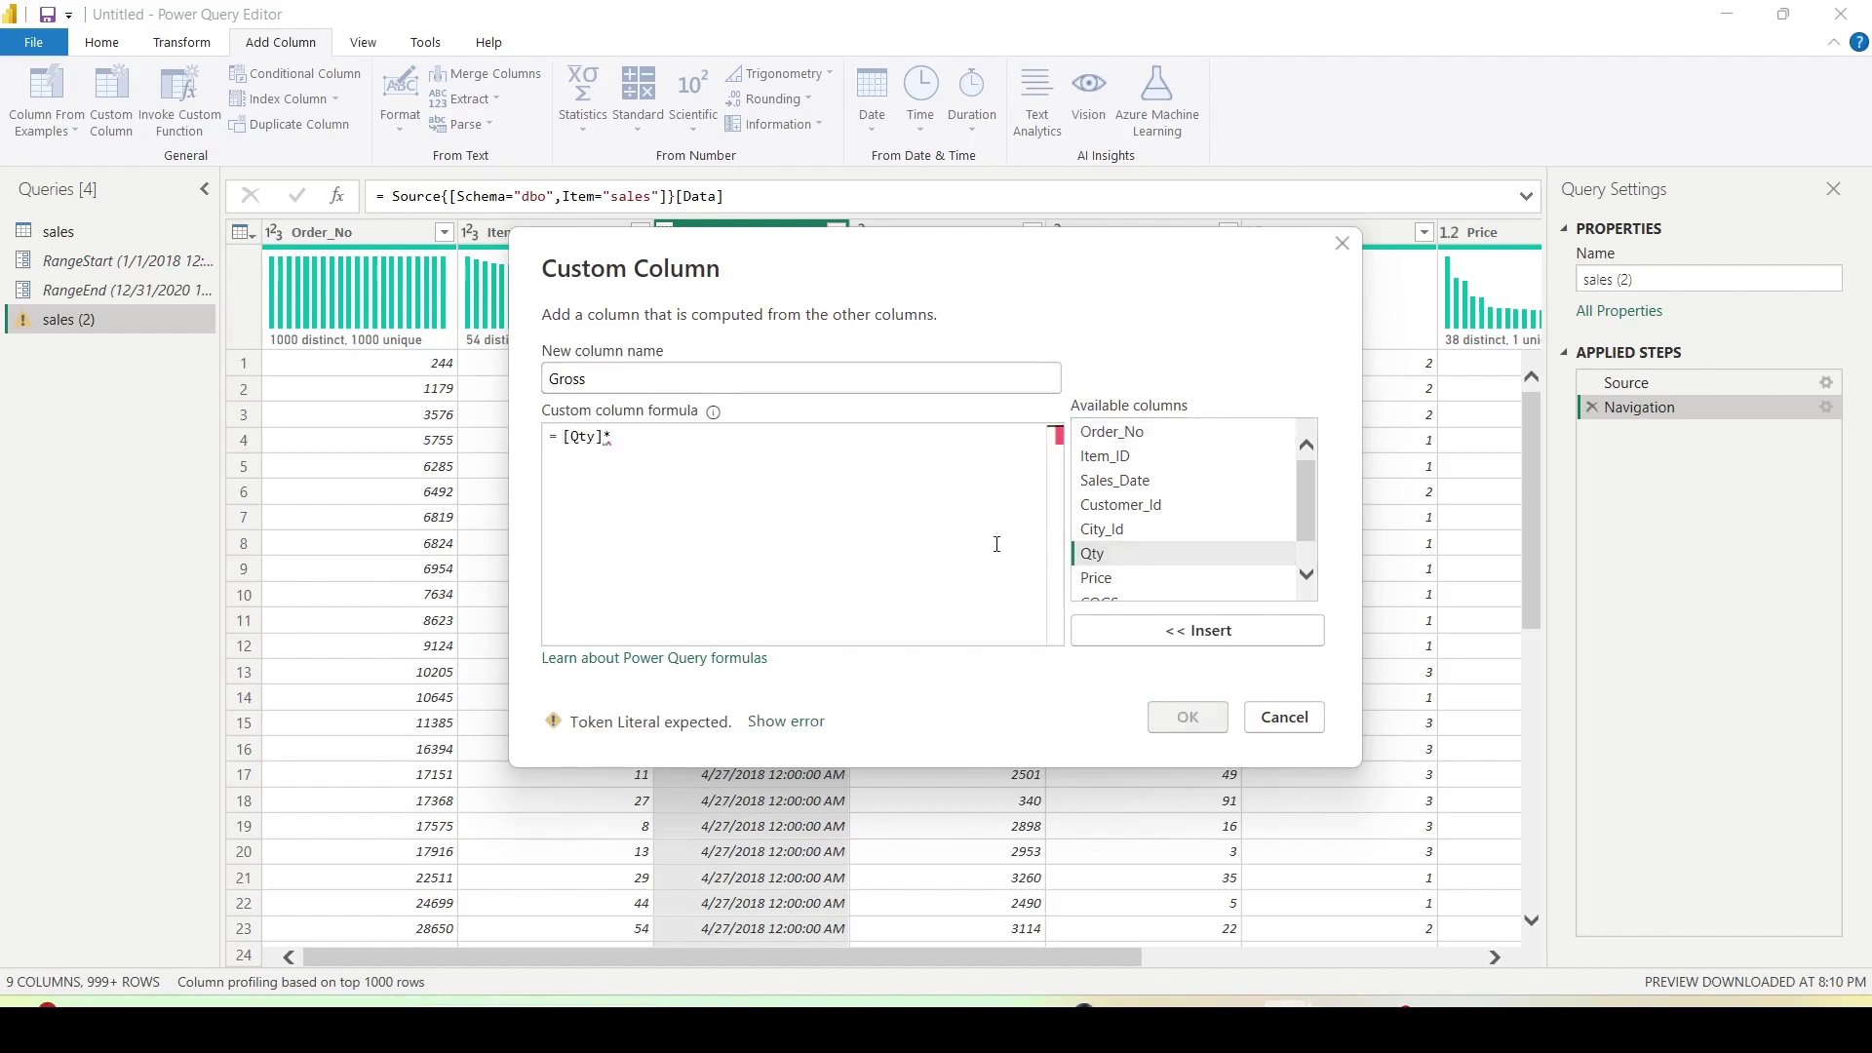
double_click(1096, 577)
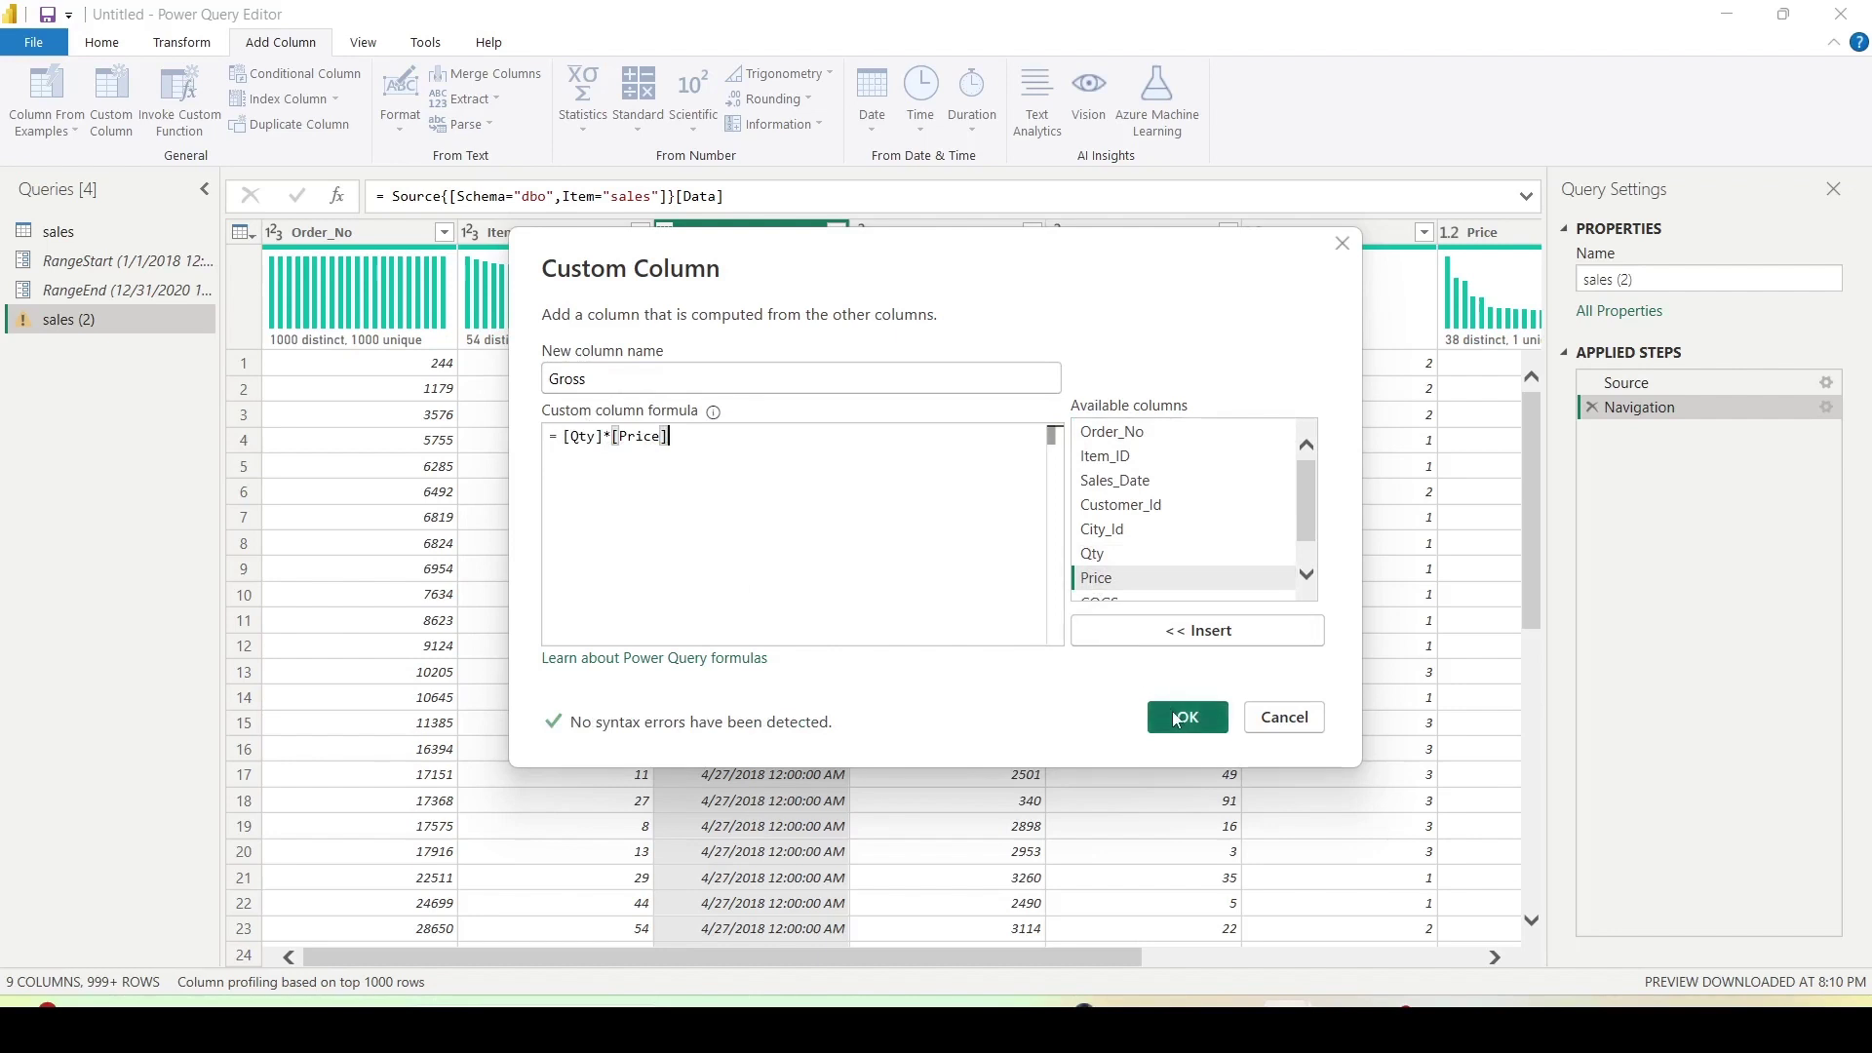
click(1177, 719)
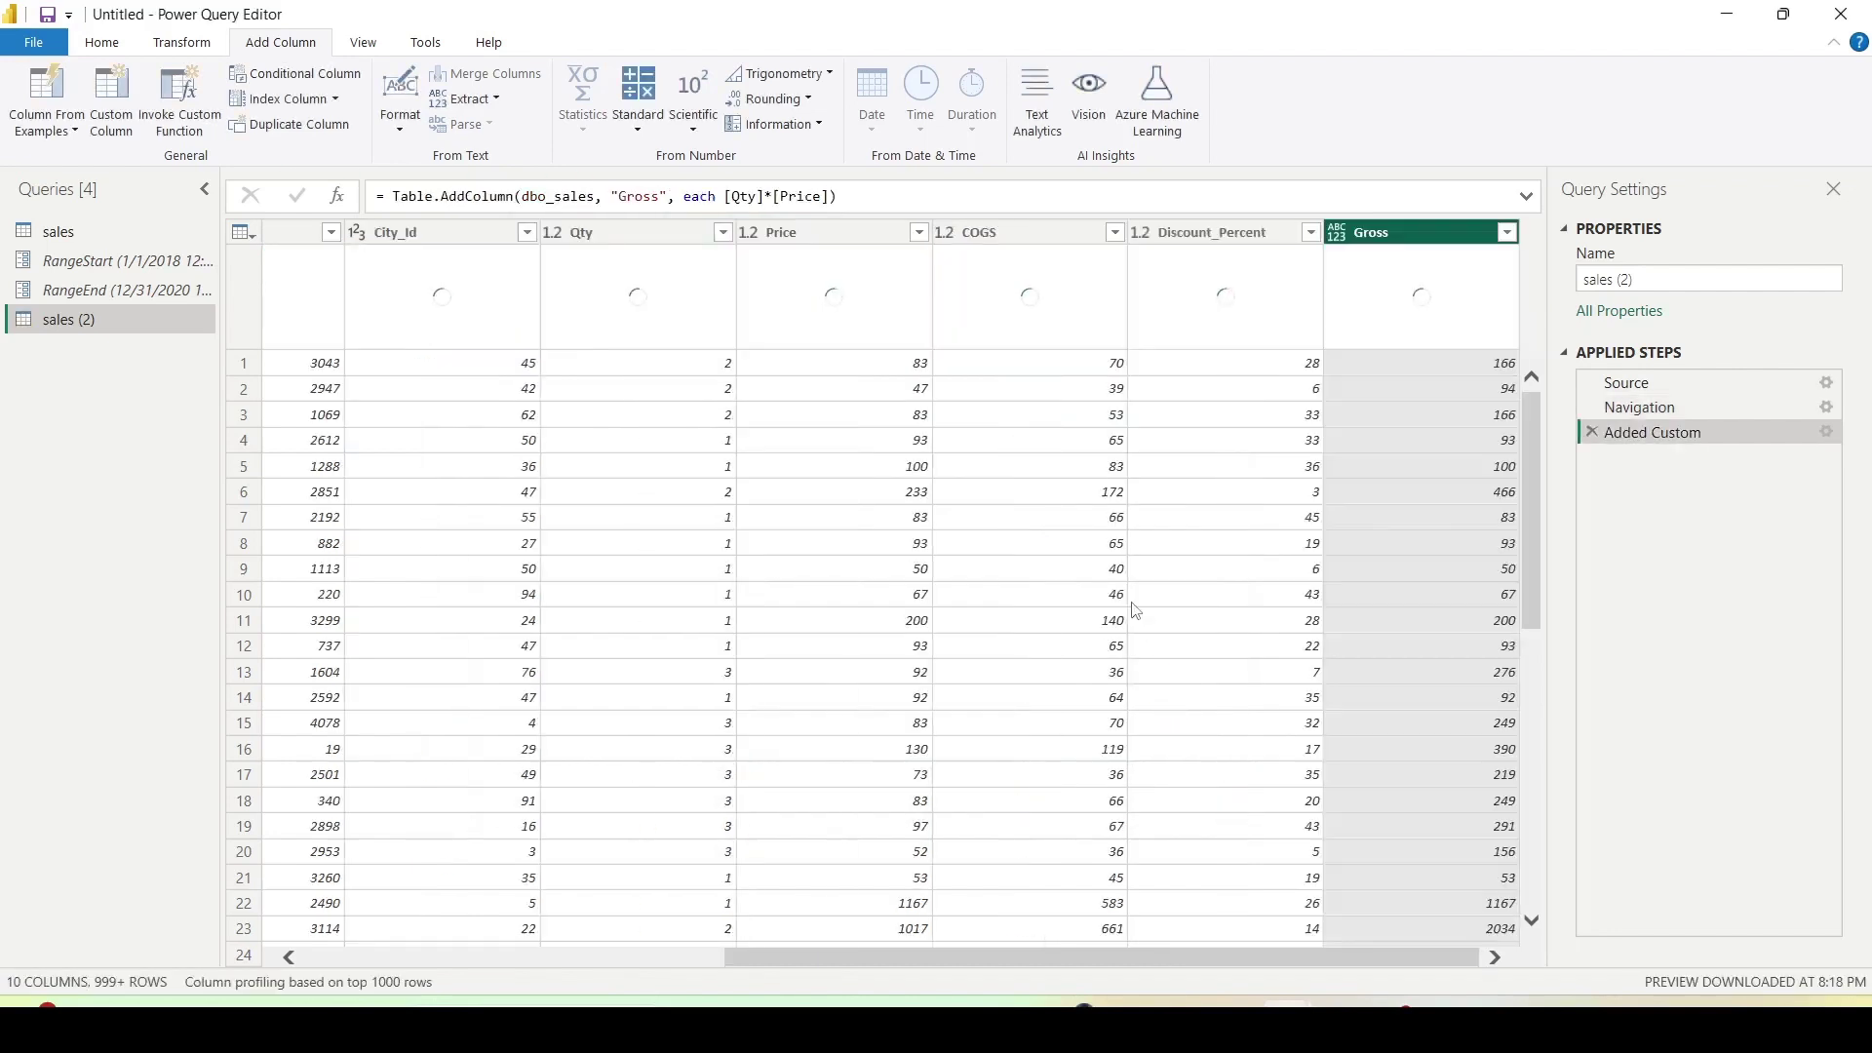
- View the native query of the Added Custom step in sales (2) and close it
right_click(1647, 436)
click(1682, 677)
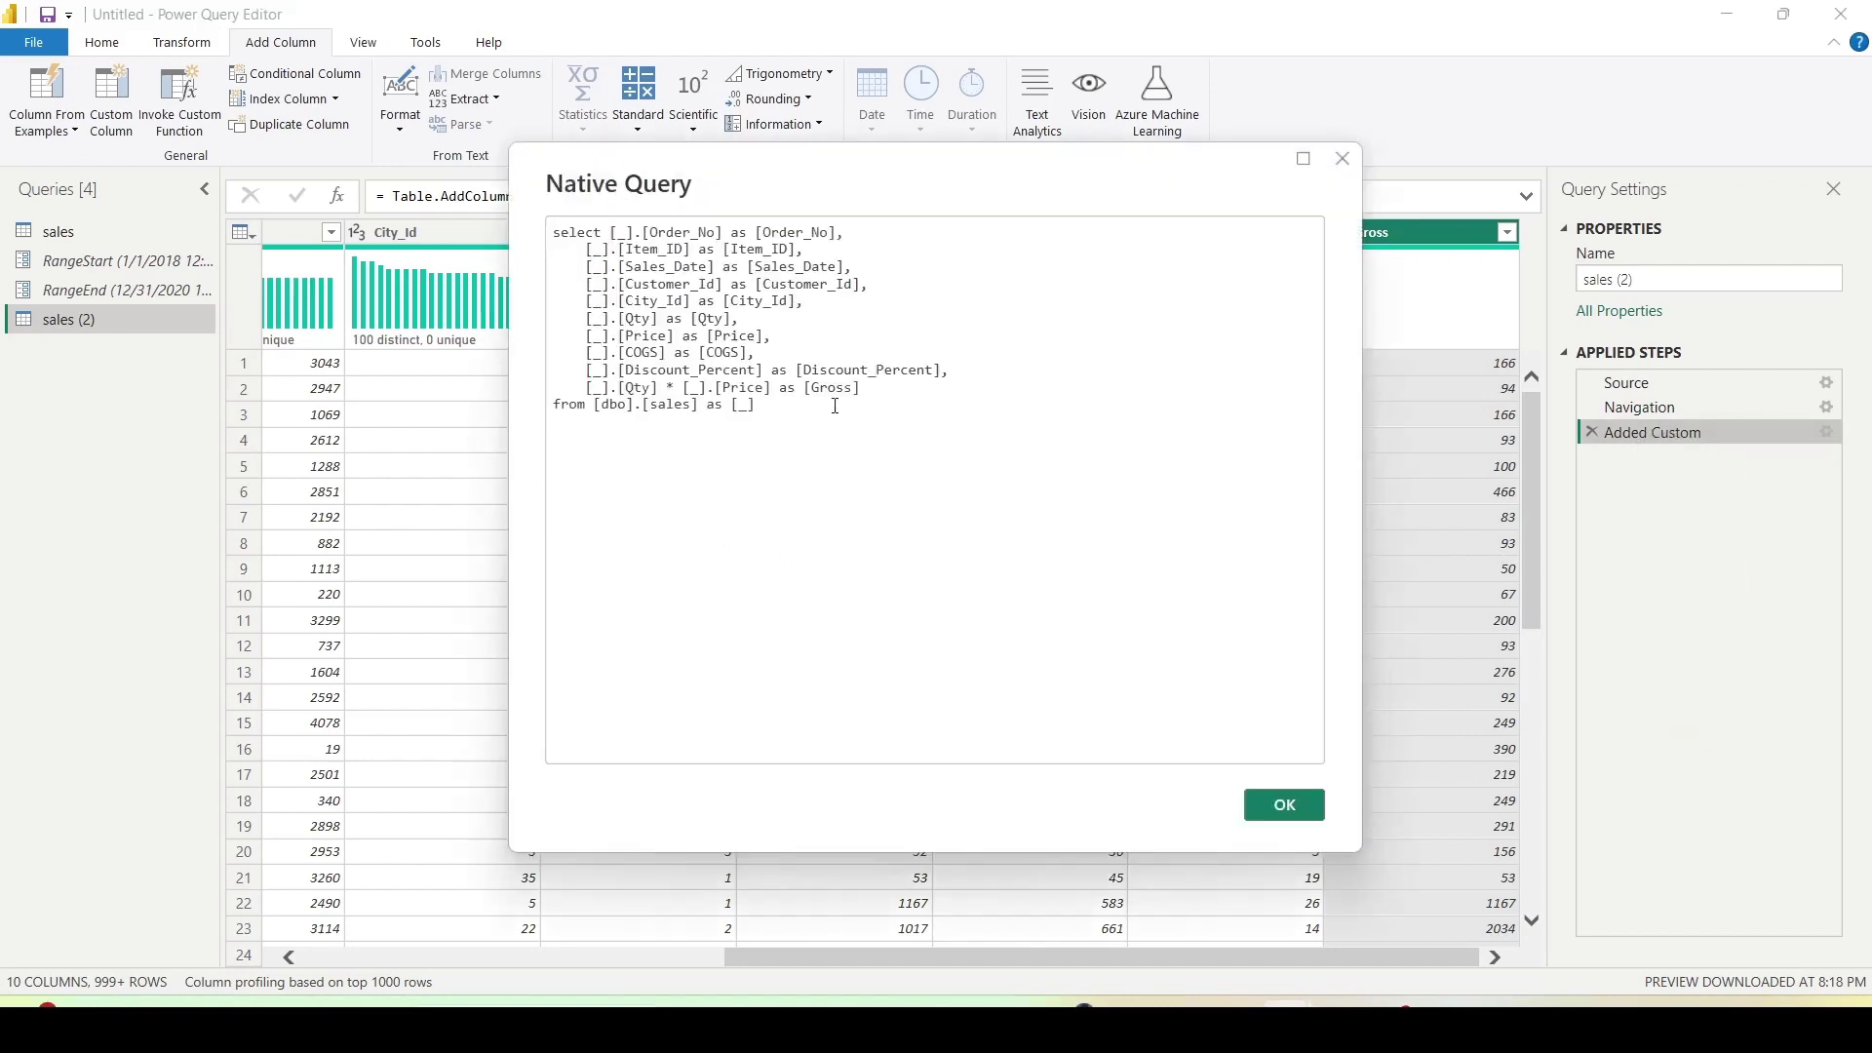
click(1280, 809)
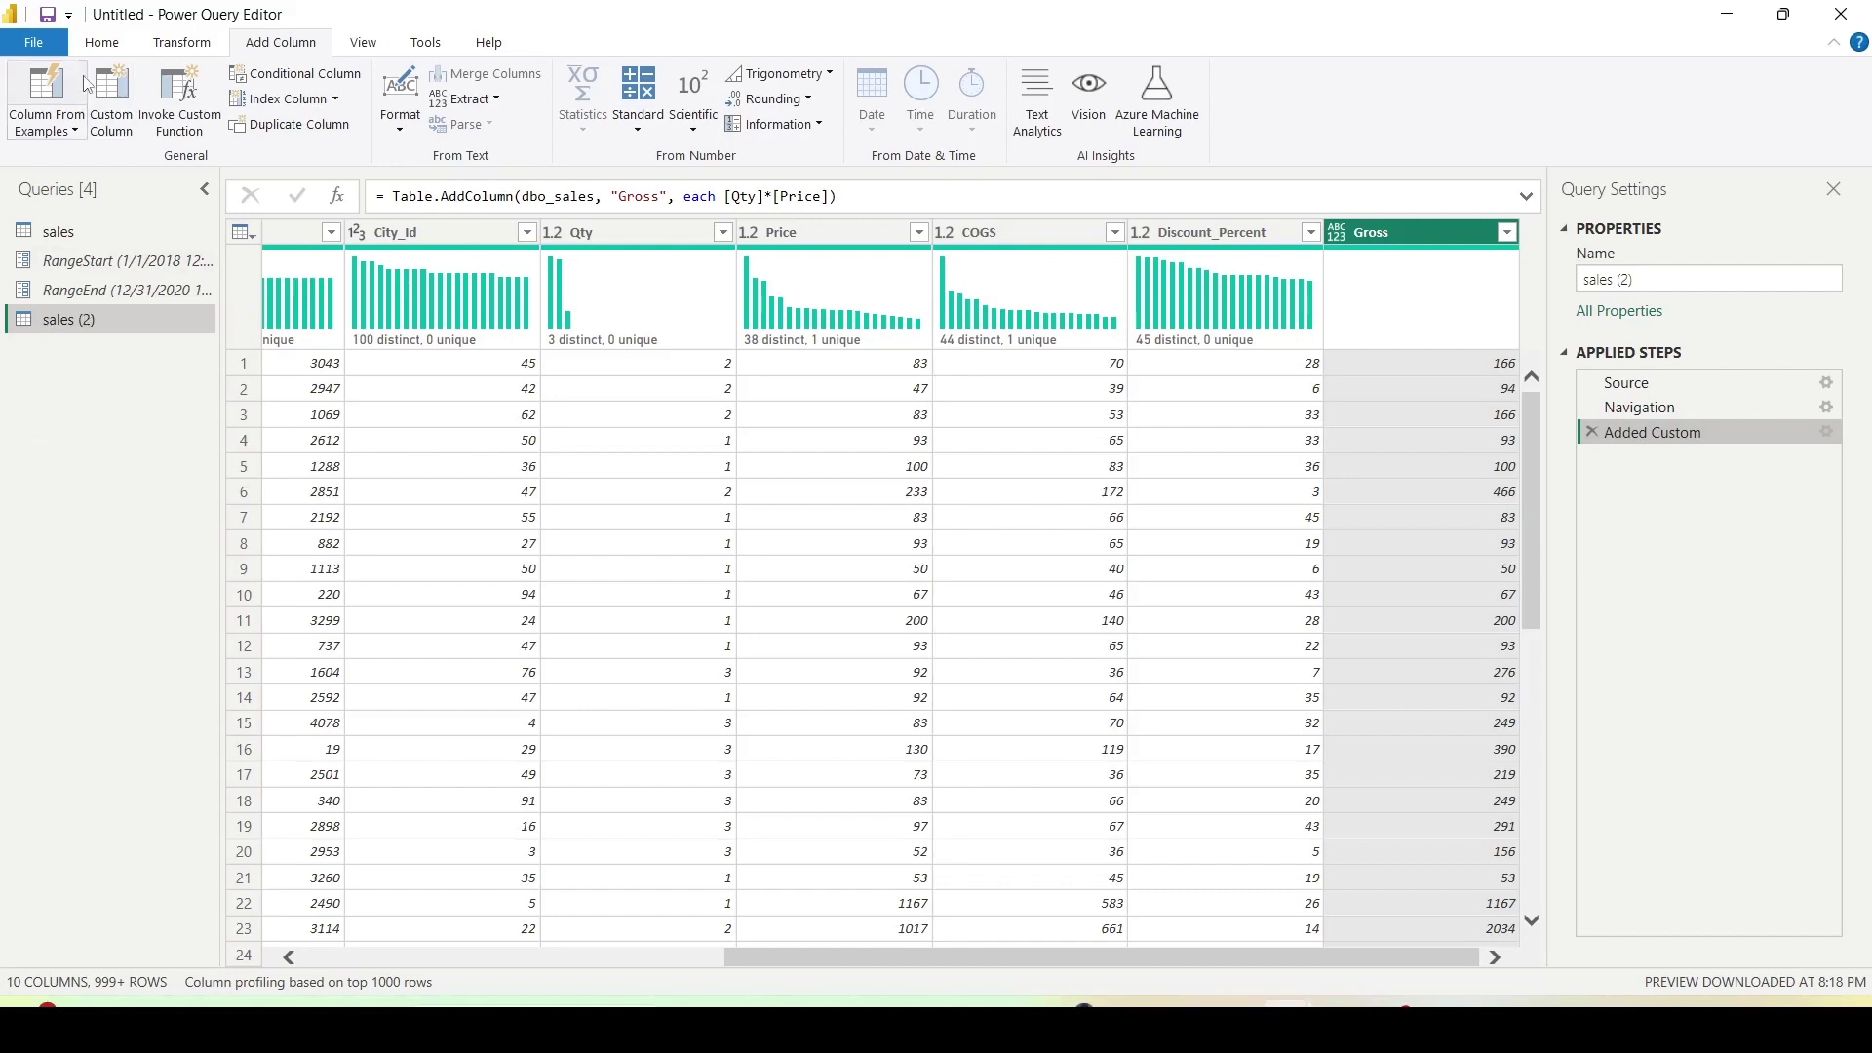
- Set up a new SQL Server database source with server localhost\sqlexpress and database sales
click(96, 48)
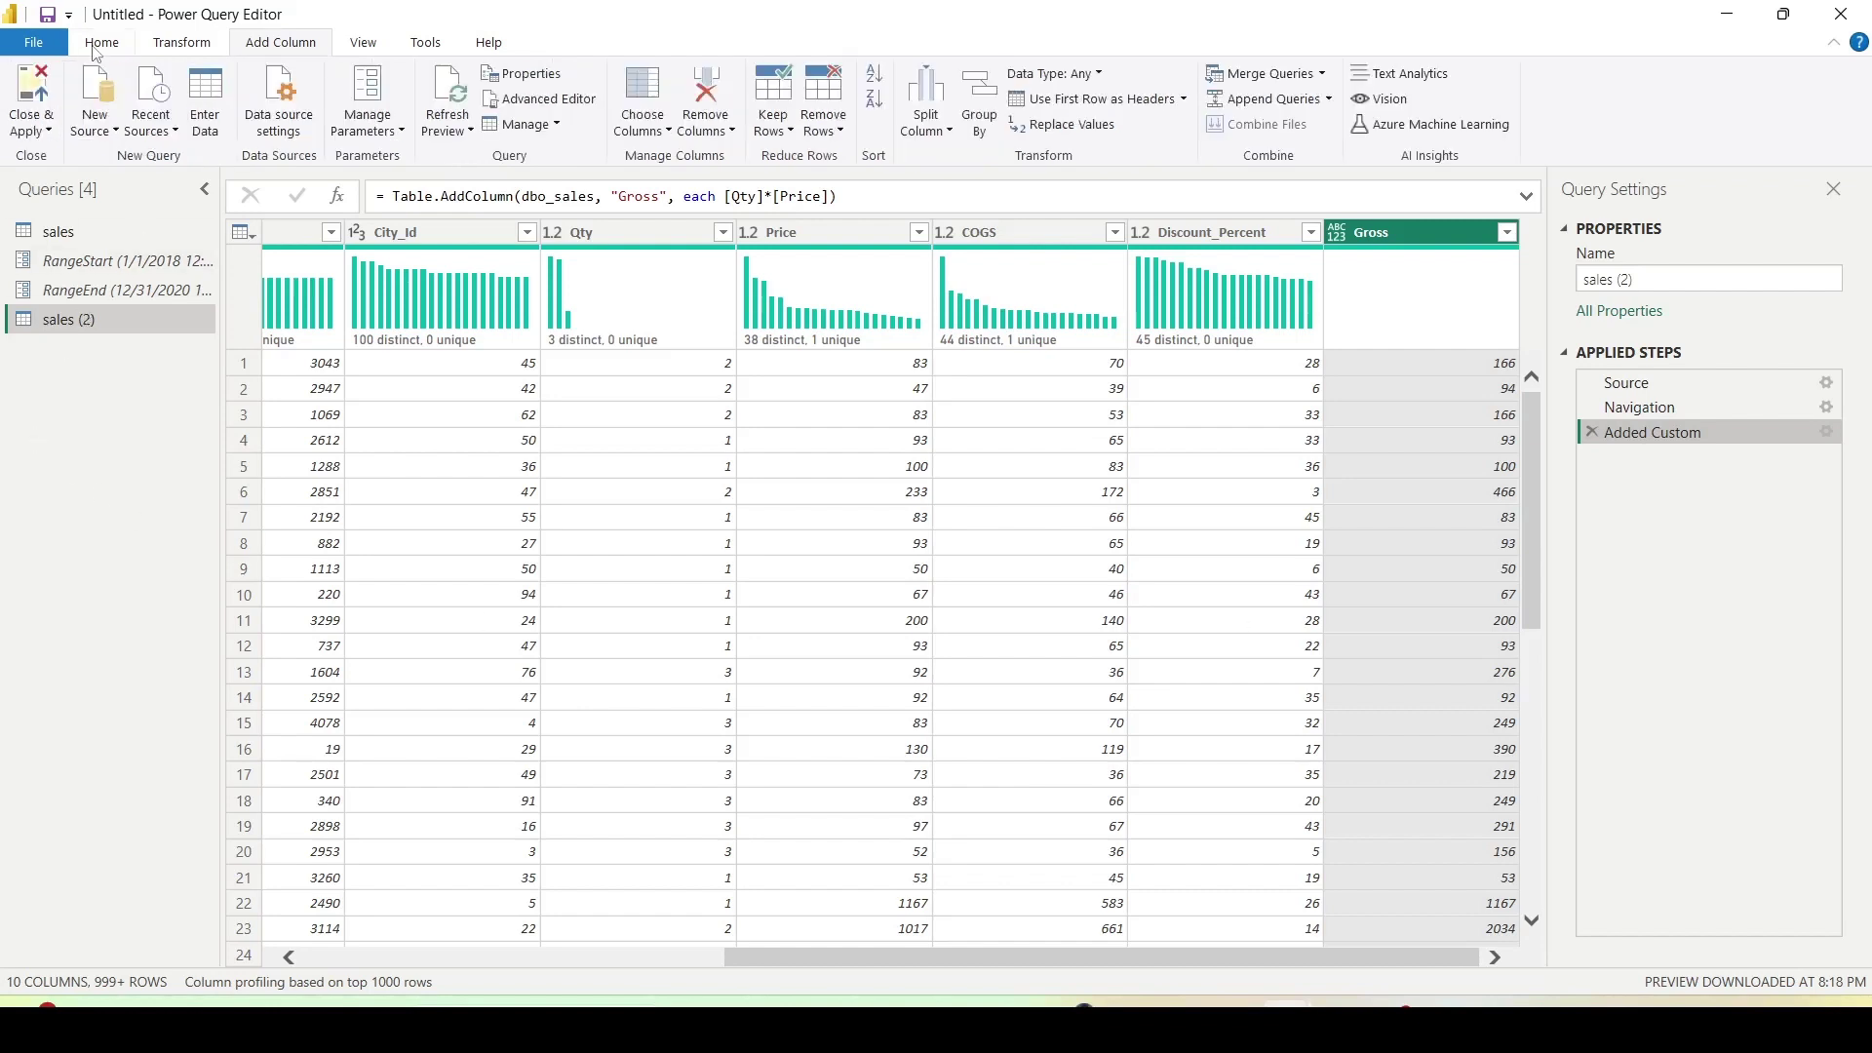
click(96, 124)
click(378, 456)
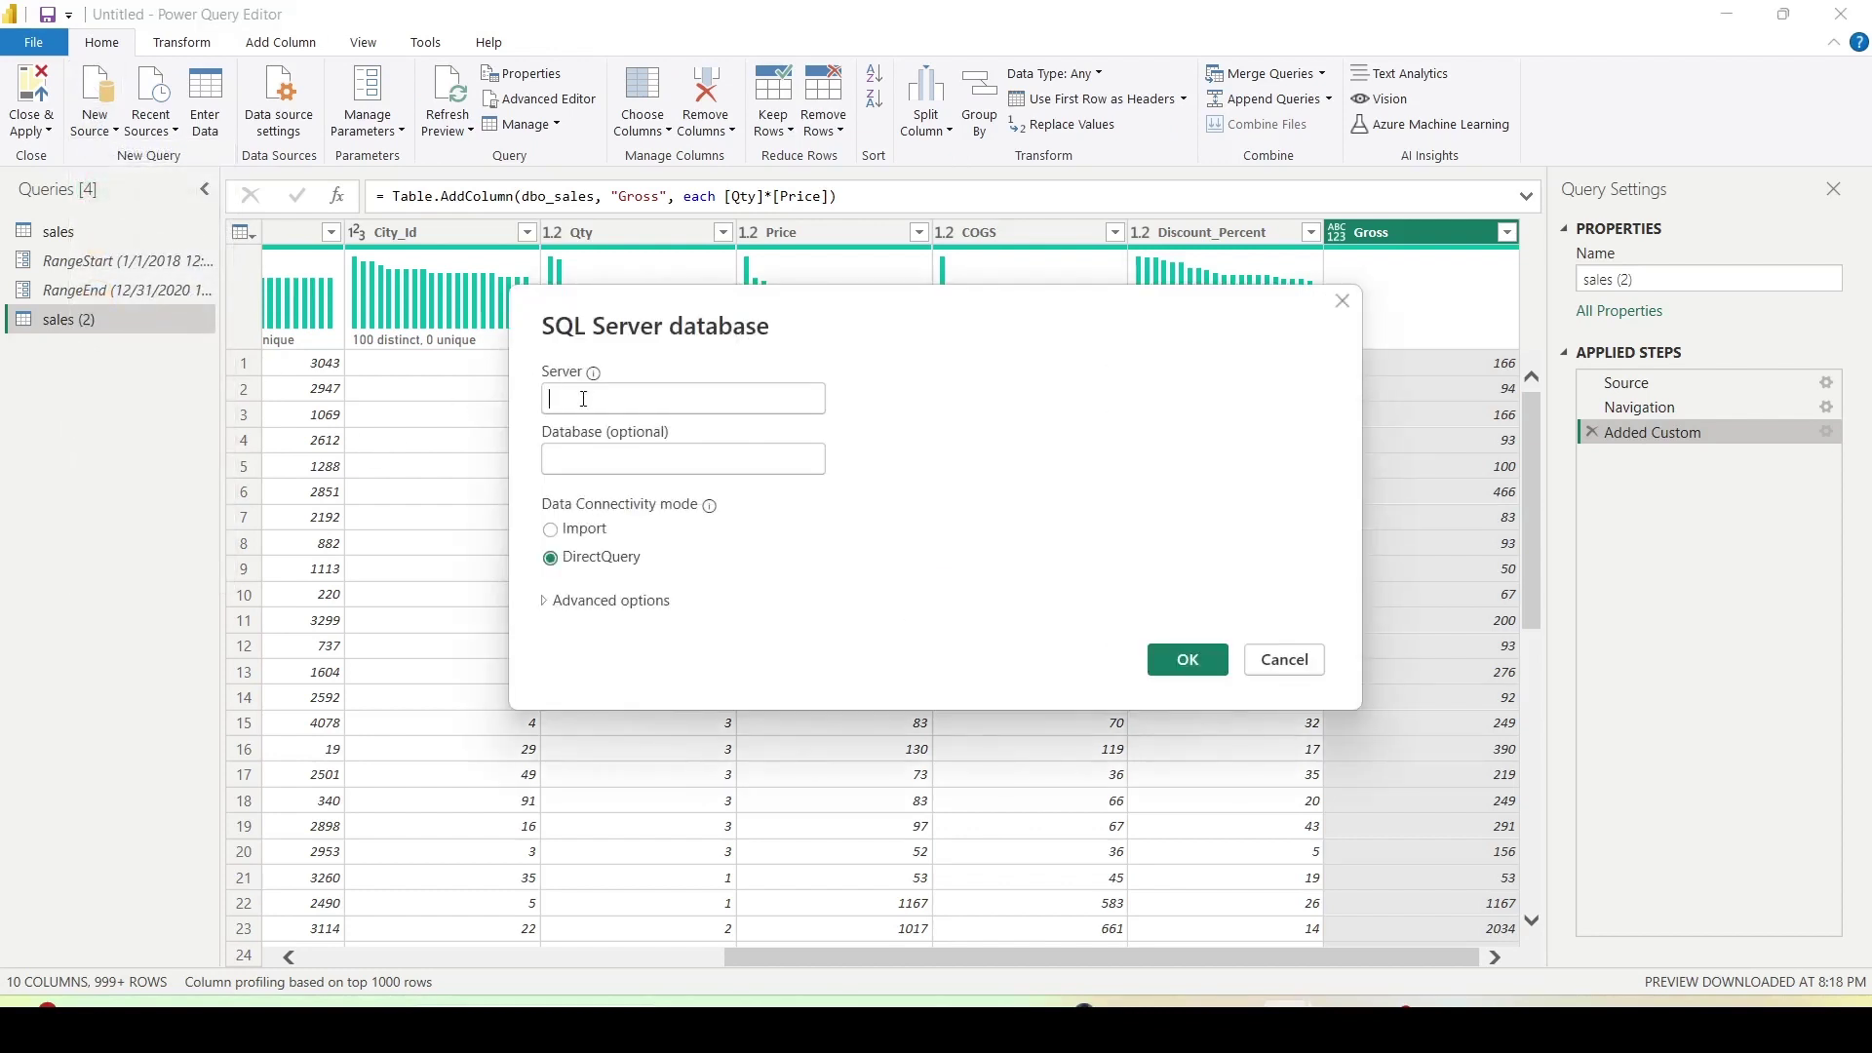
text(localhost)
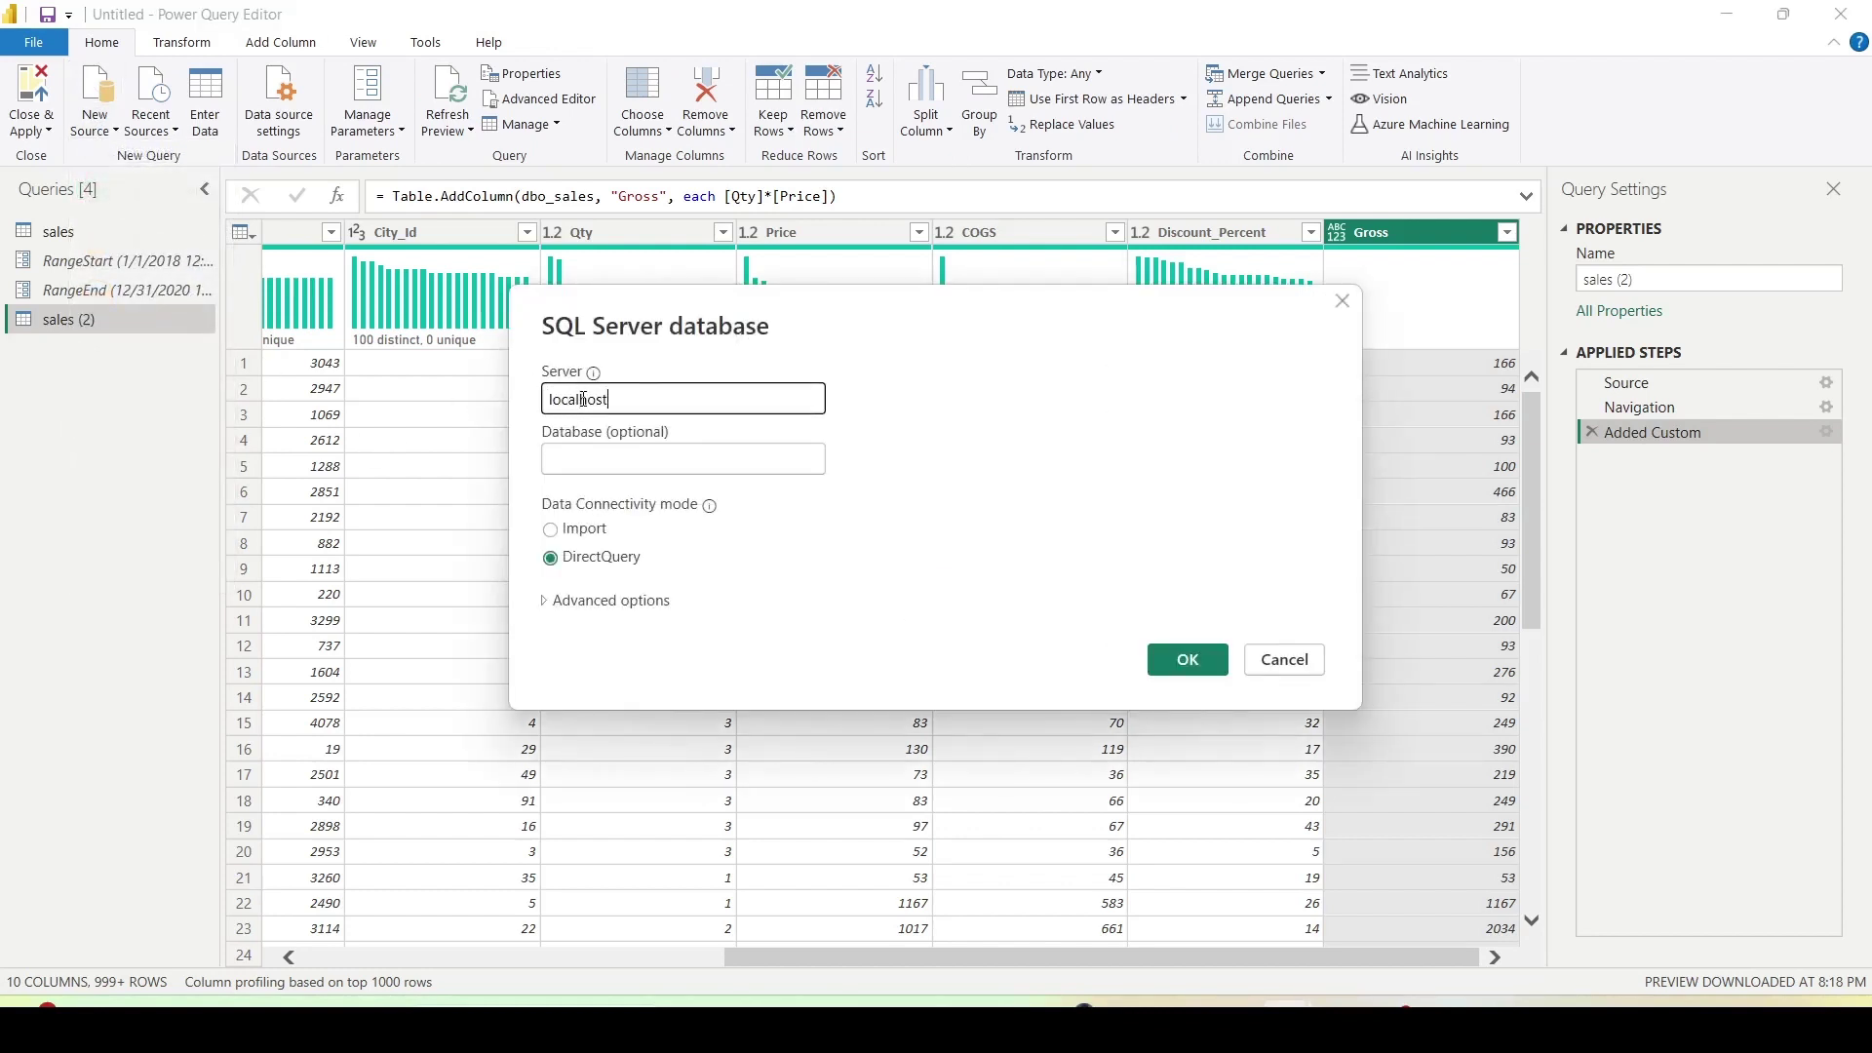
text(\sqlexpress)
click(594, 447)
text(sales)
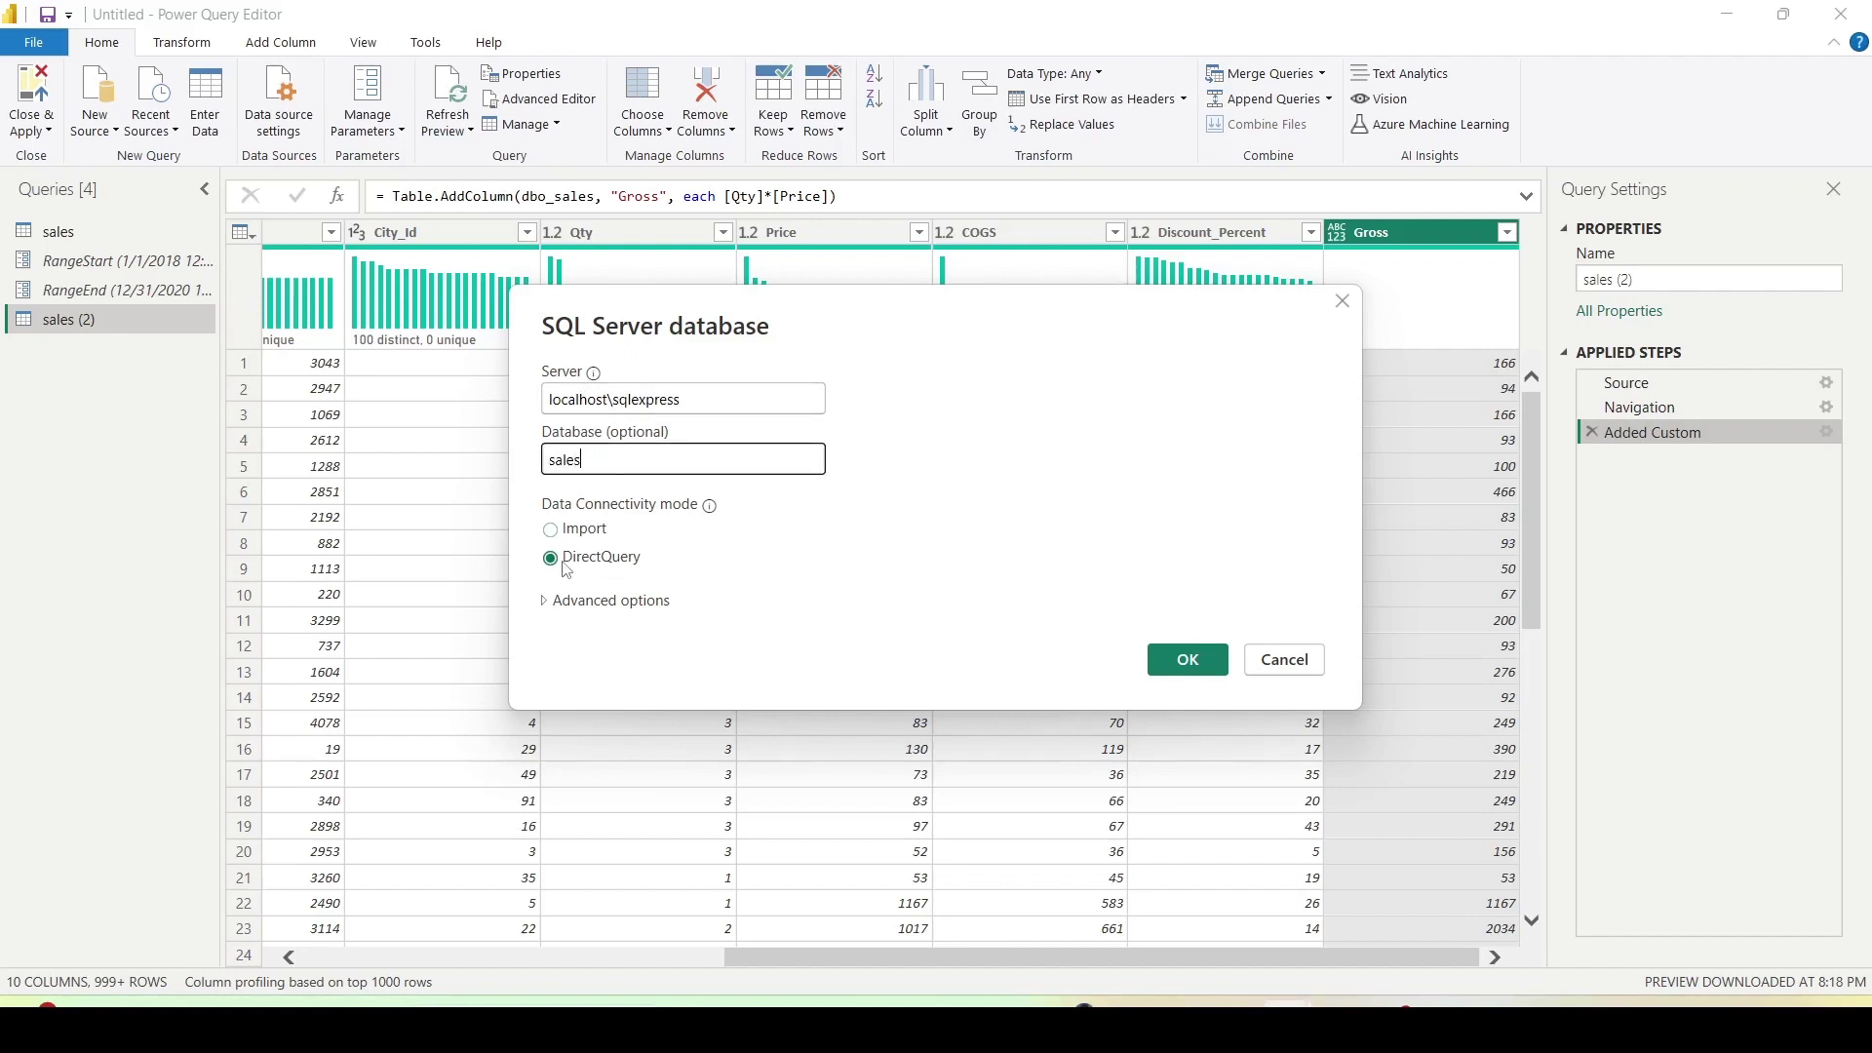
- Give the DirectQuery source the SQL statement select * from dbo.sales and load the result as a new query
click(551, 601)
click(627, 741)
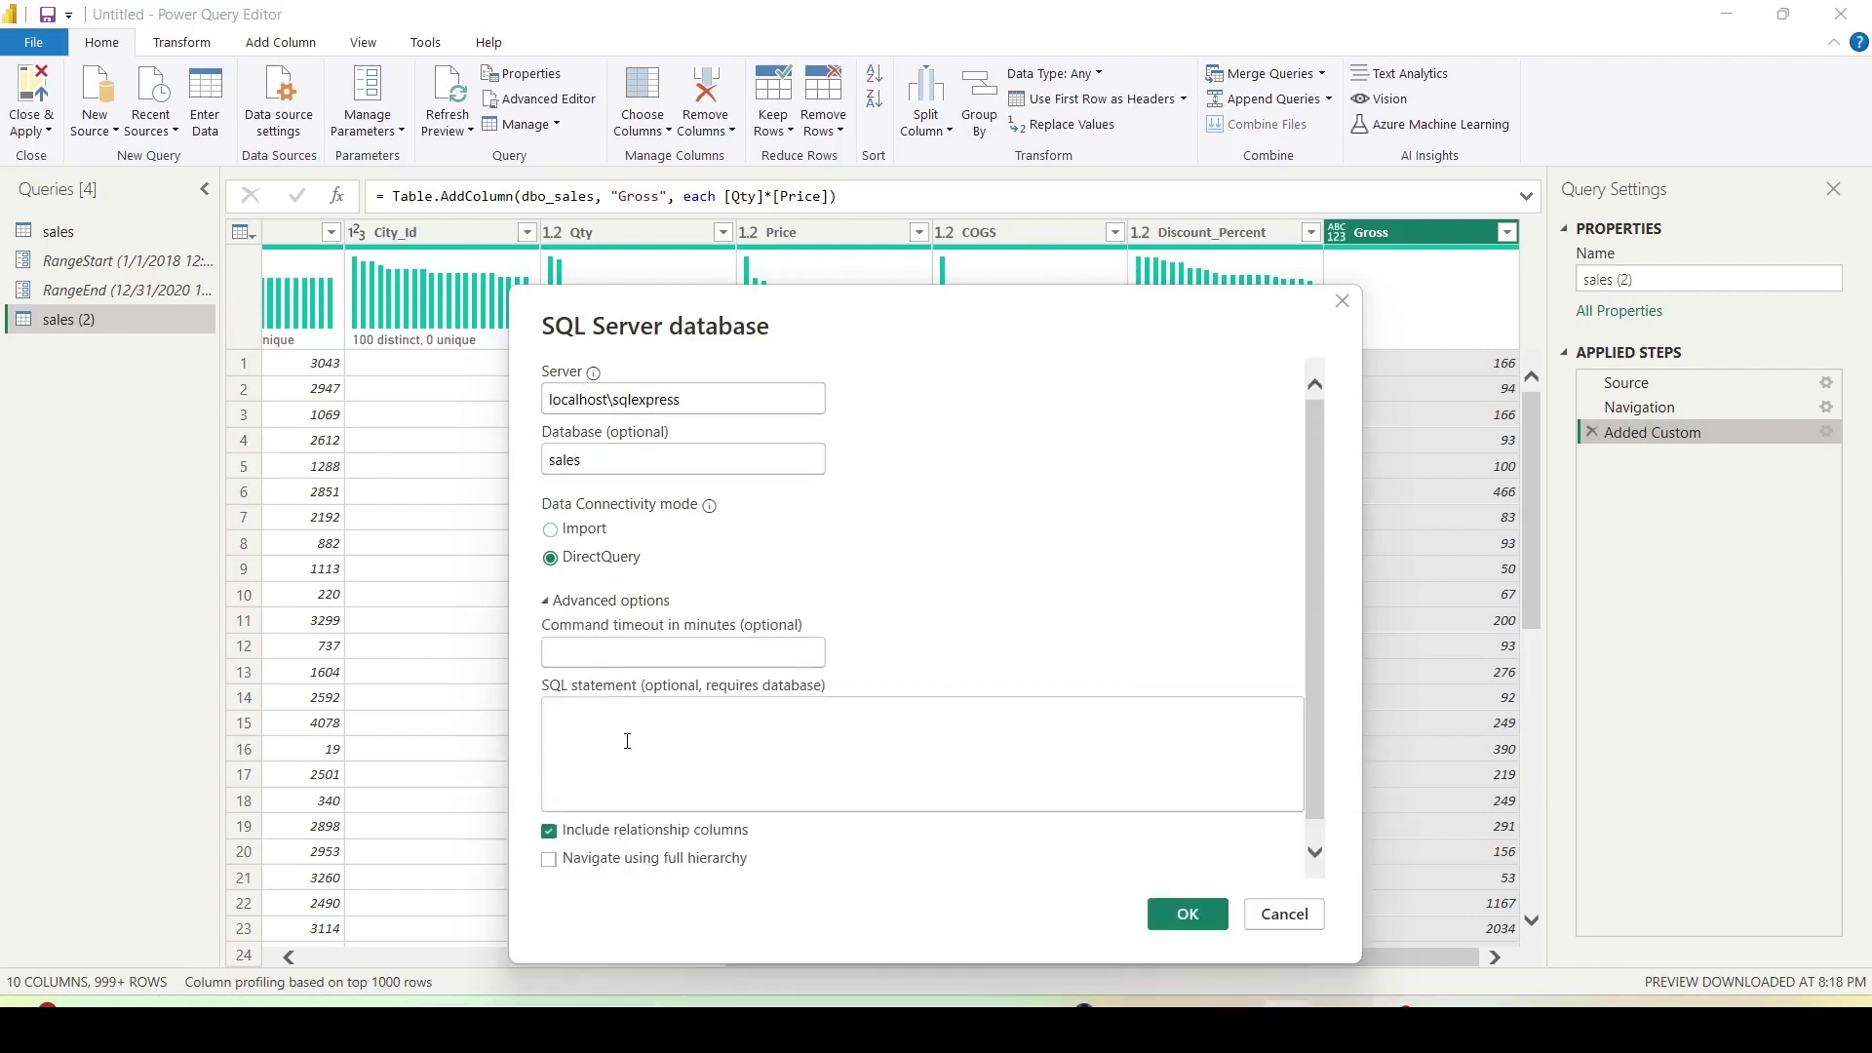
text(select * from sales)
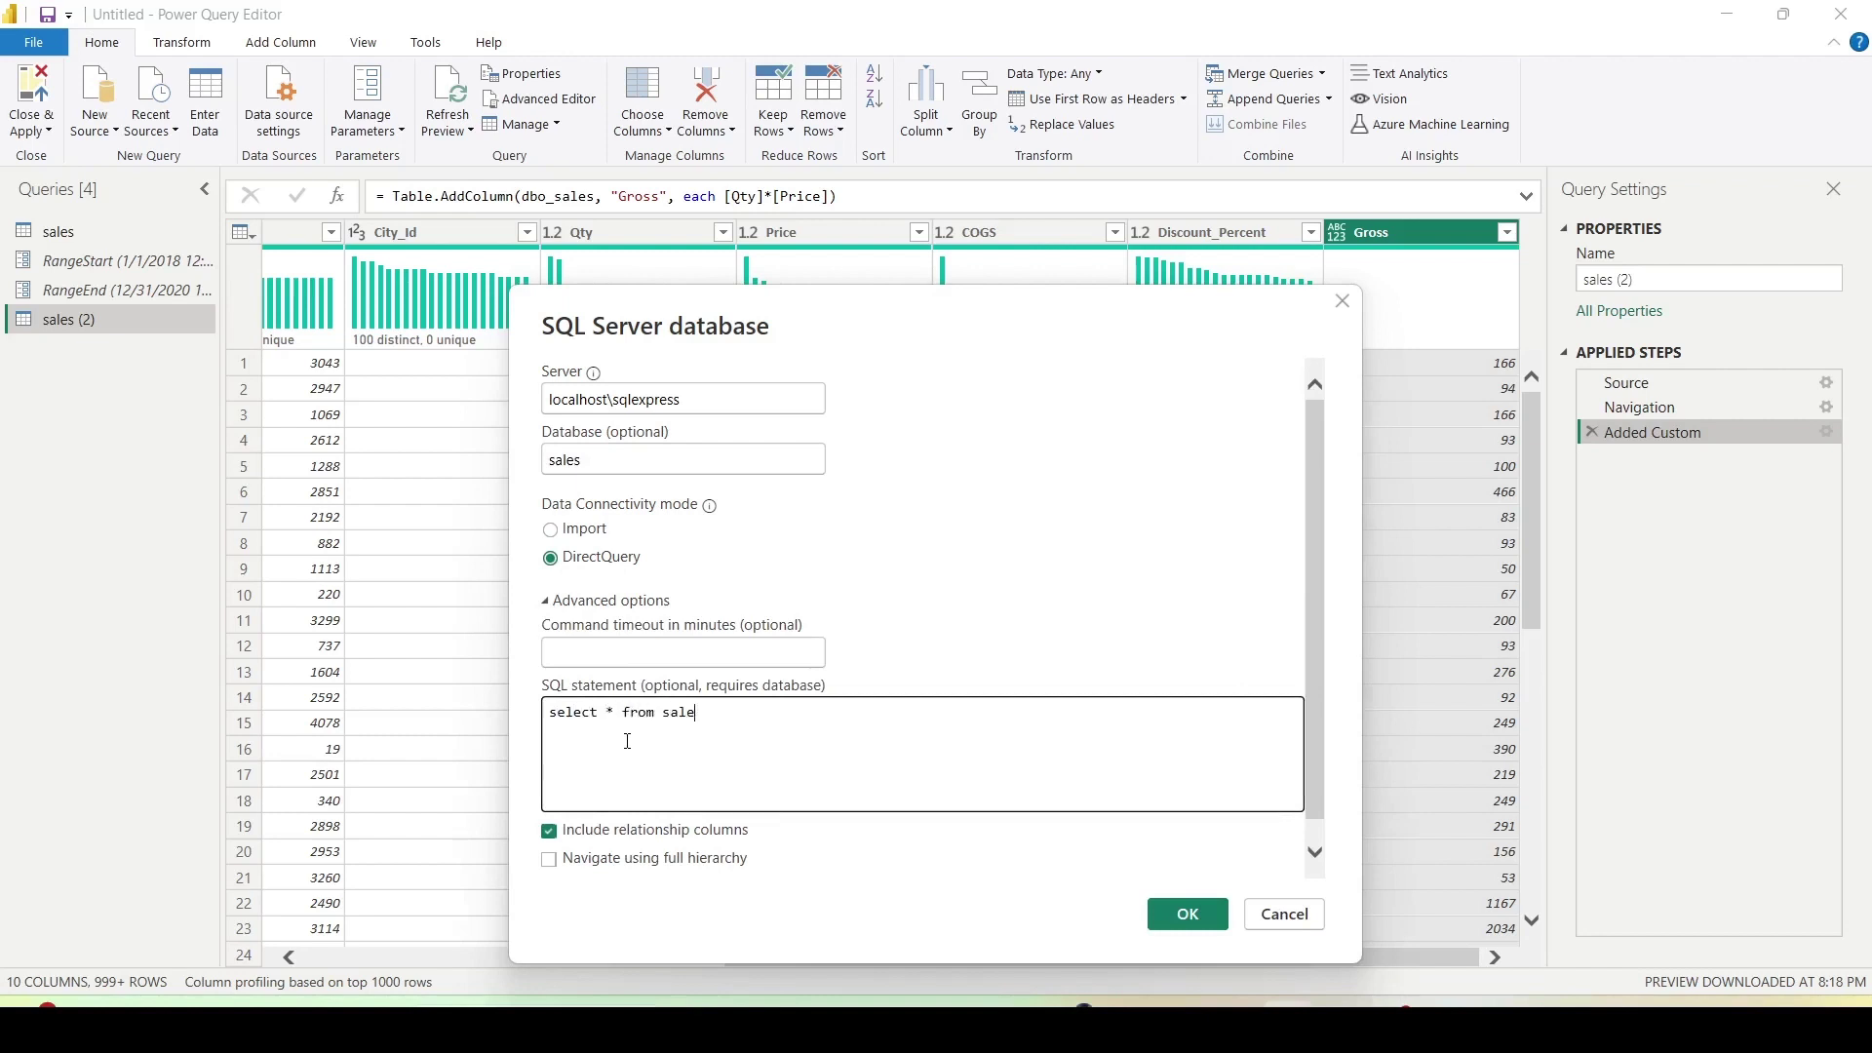
key(BackSpace)
key(BackSpace)
key(BackSpace)
key(BackSpace)
text(dbo.sales)
click(1186, 914)
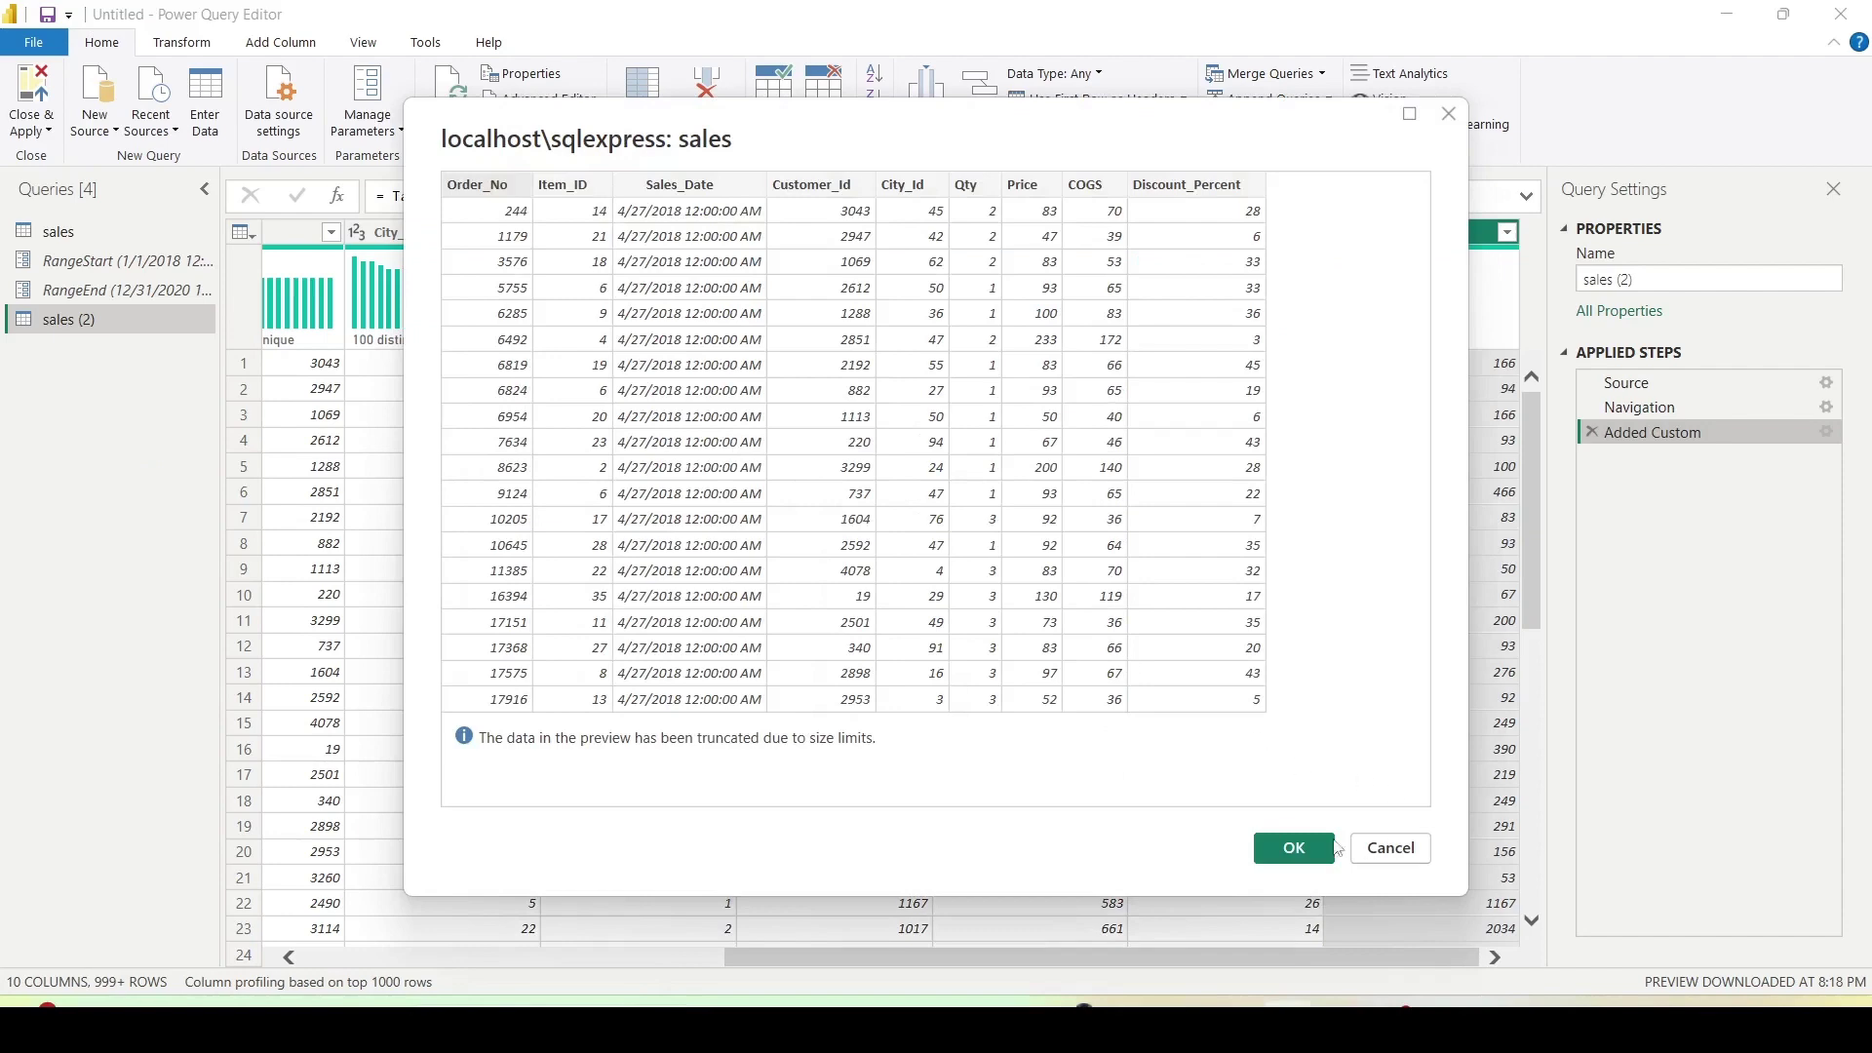
click(1279, 848)
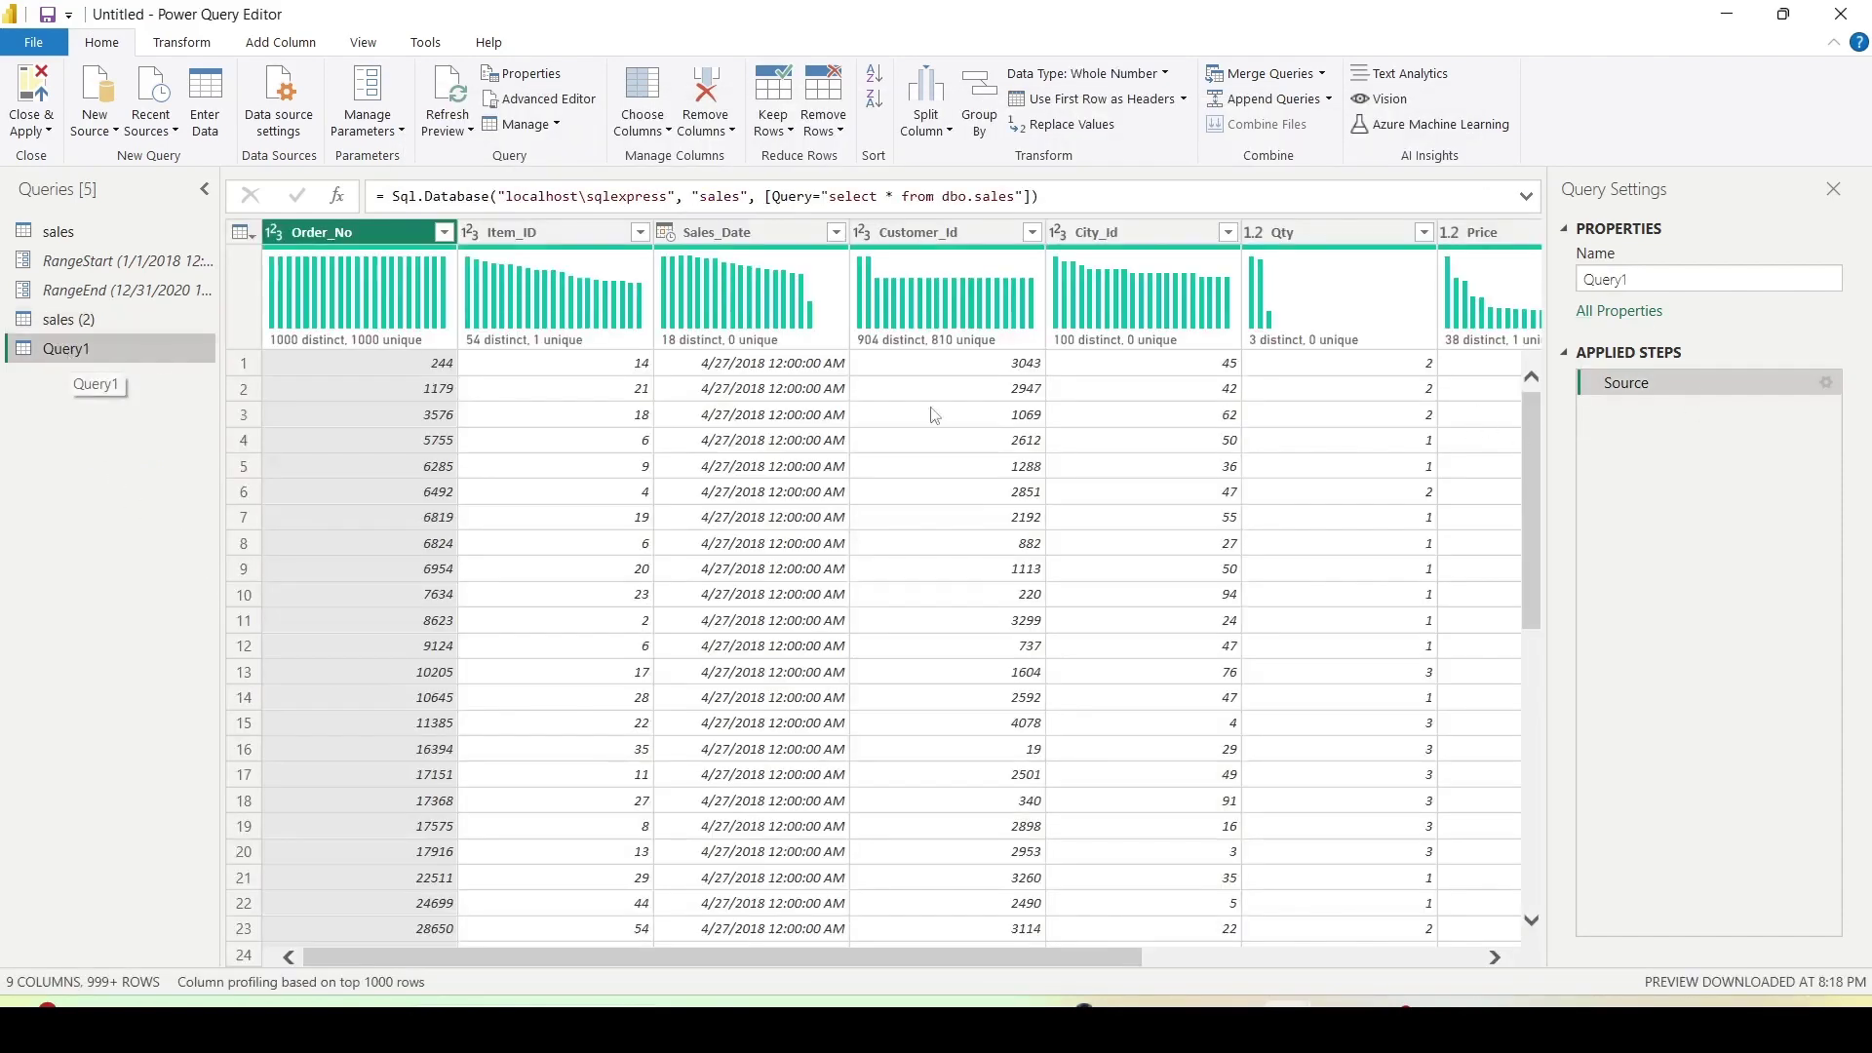
- Add a custom column named Gross to Query1 with the formula [Qty]*[Price]
right_click(97, 349)
click(1625, 625)
click(276, 49)
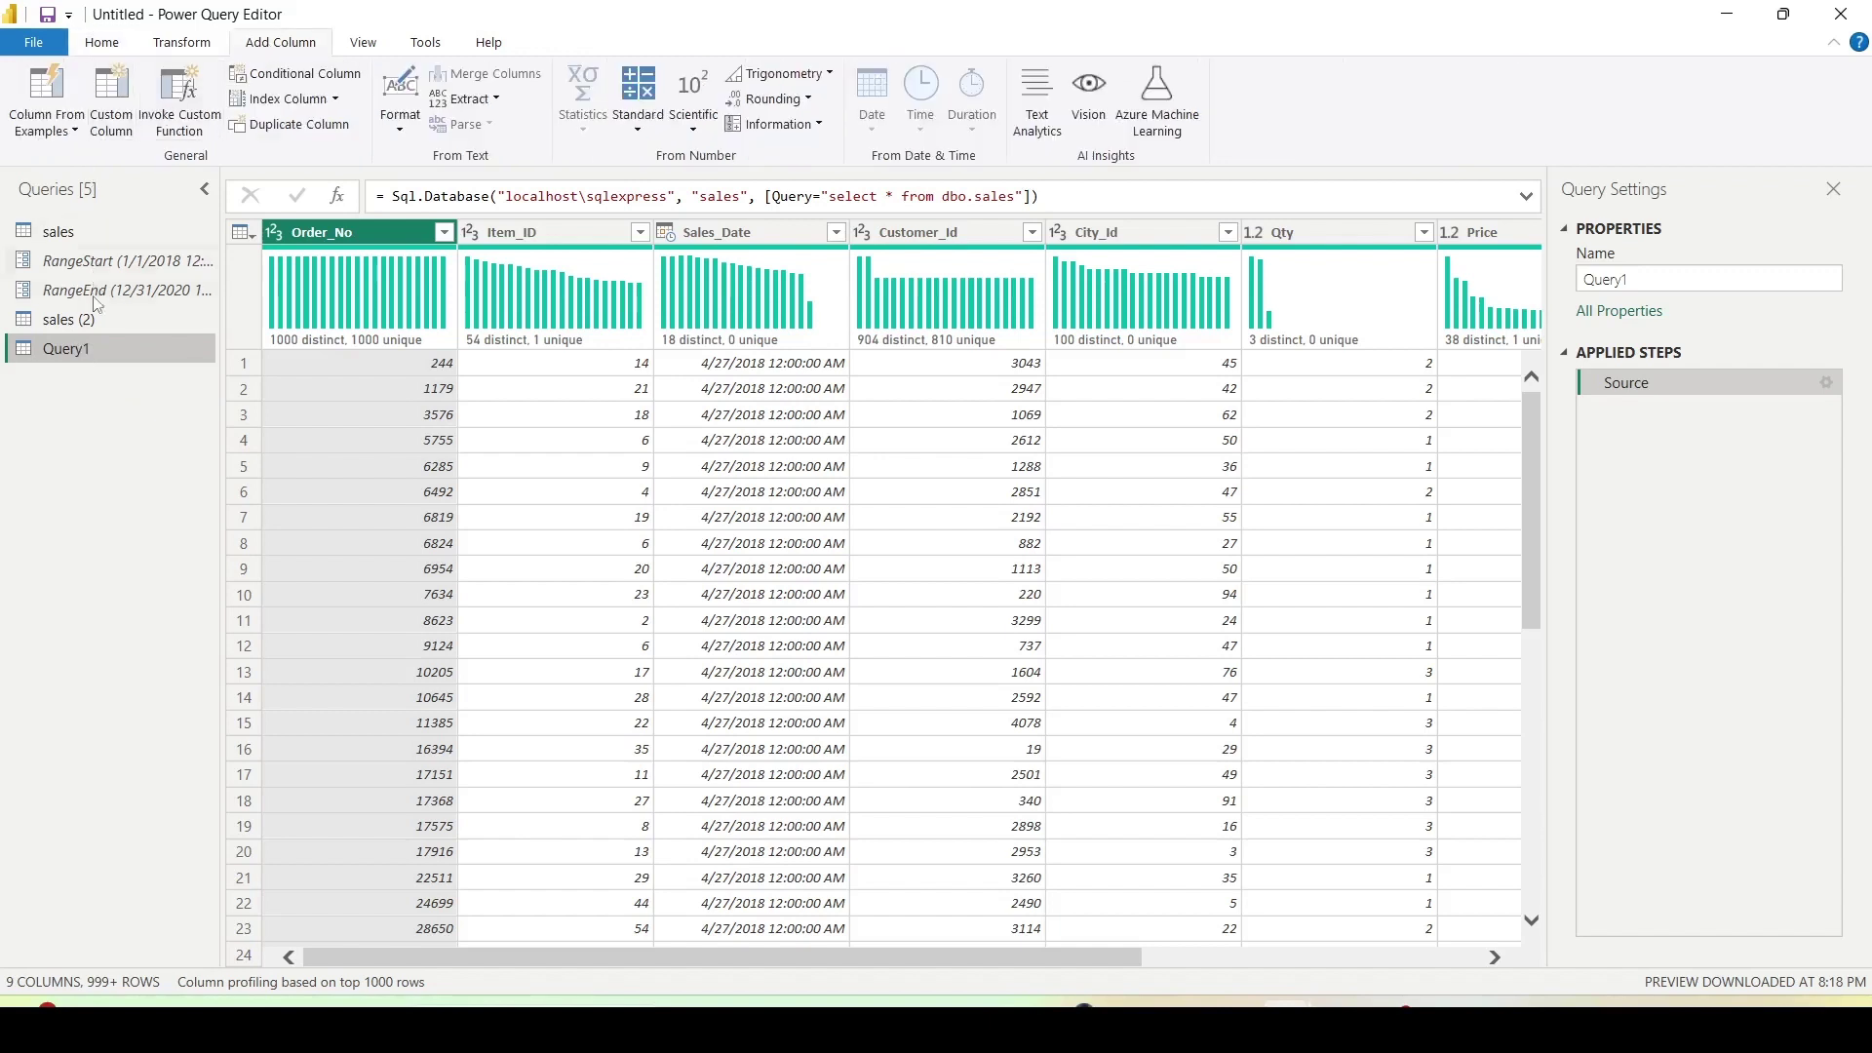
click(102, 127)
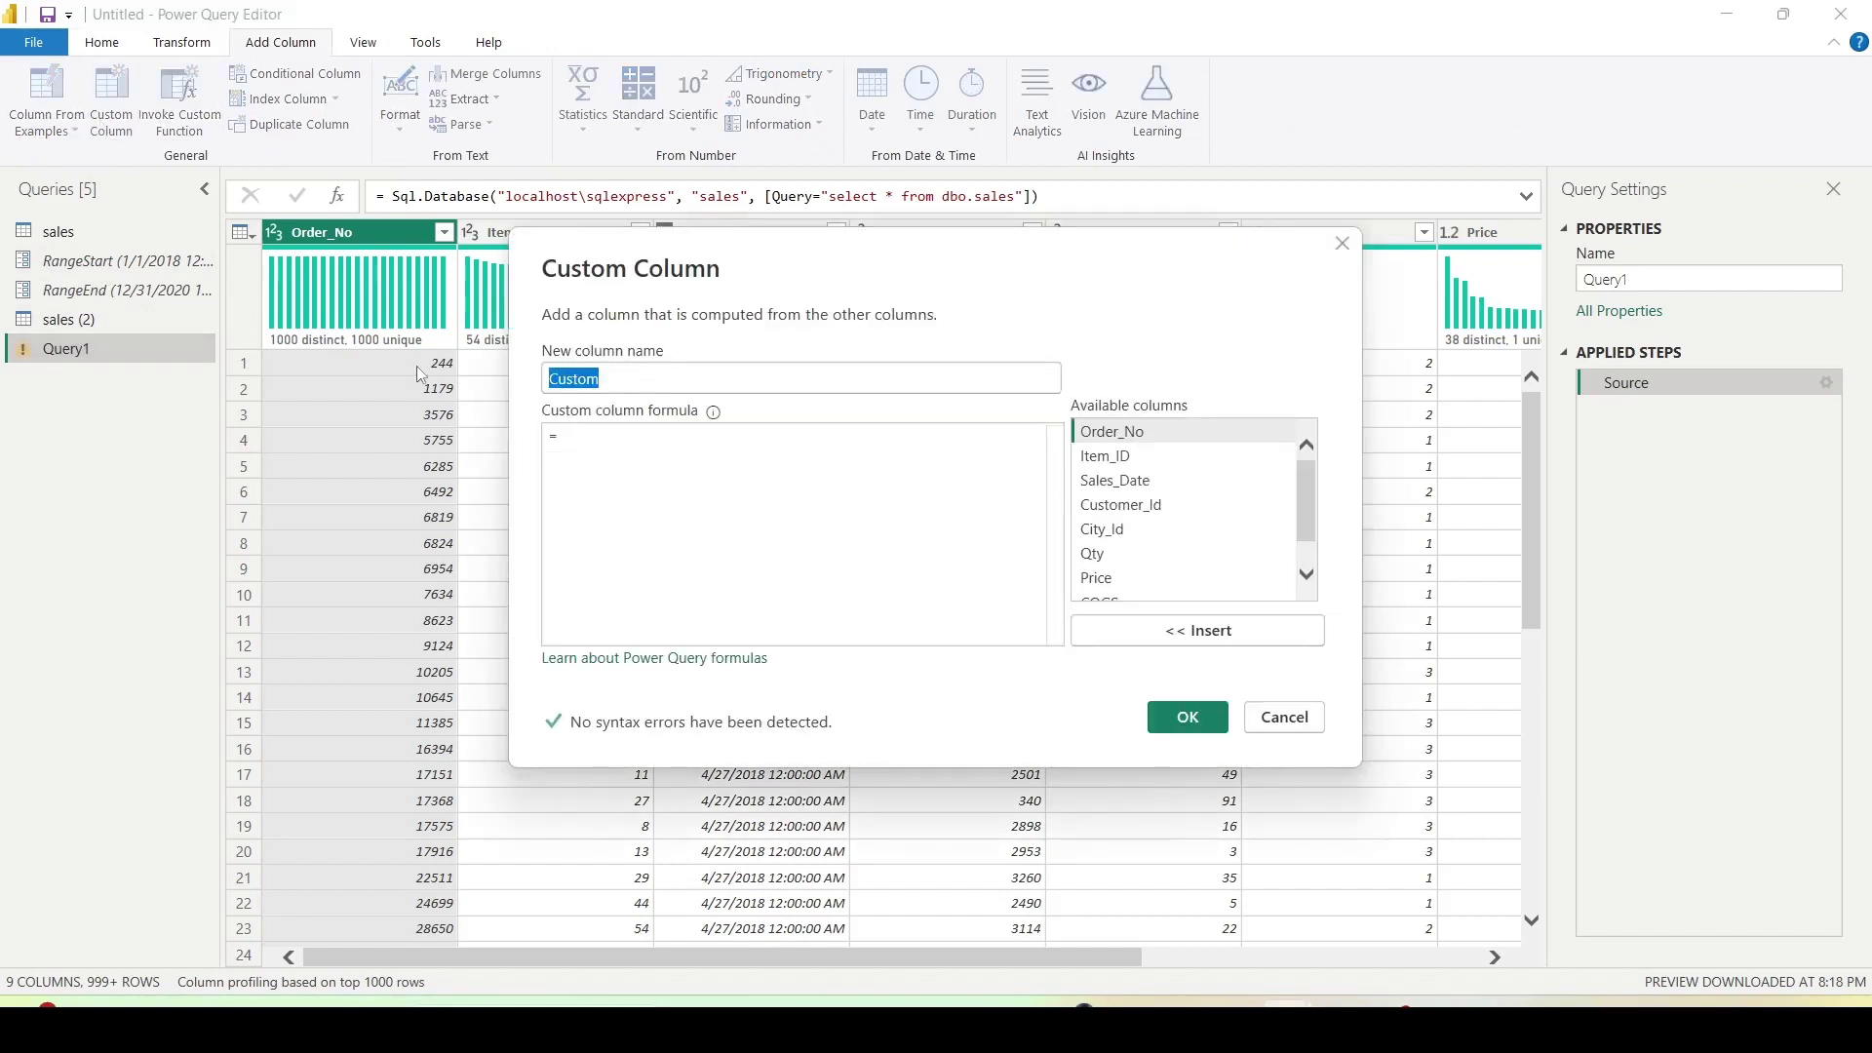
text(Gross)
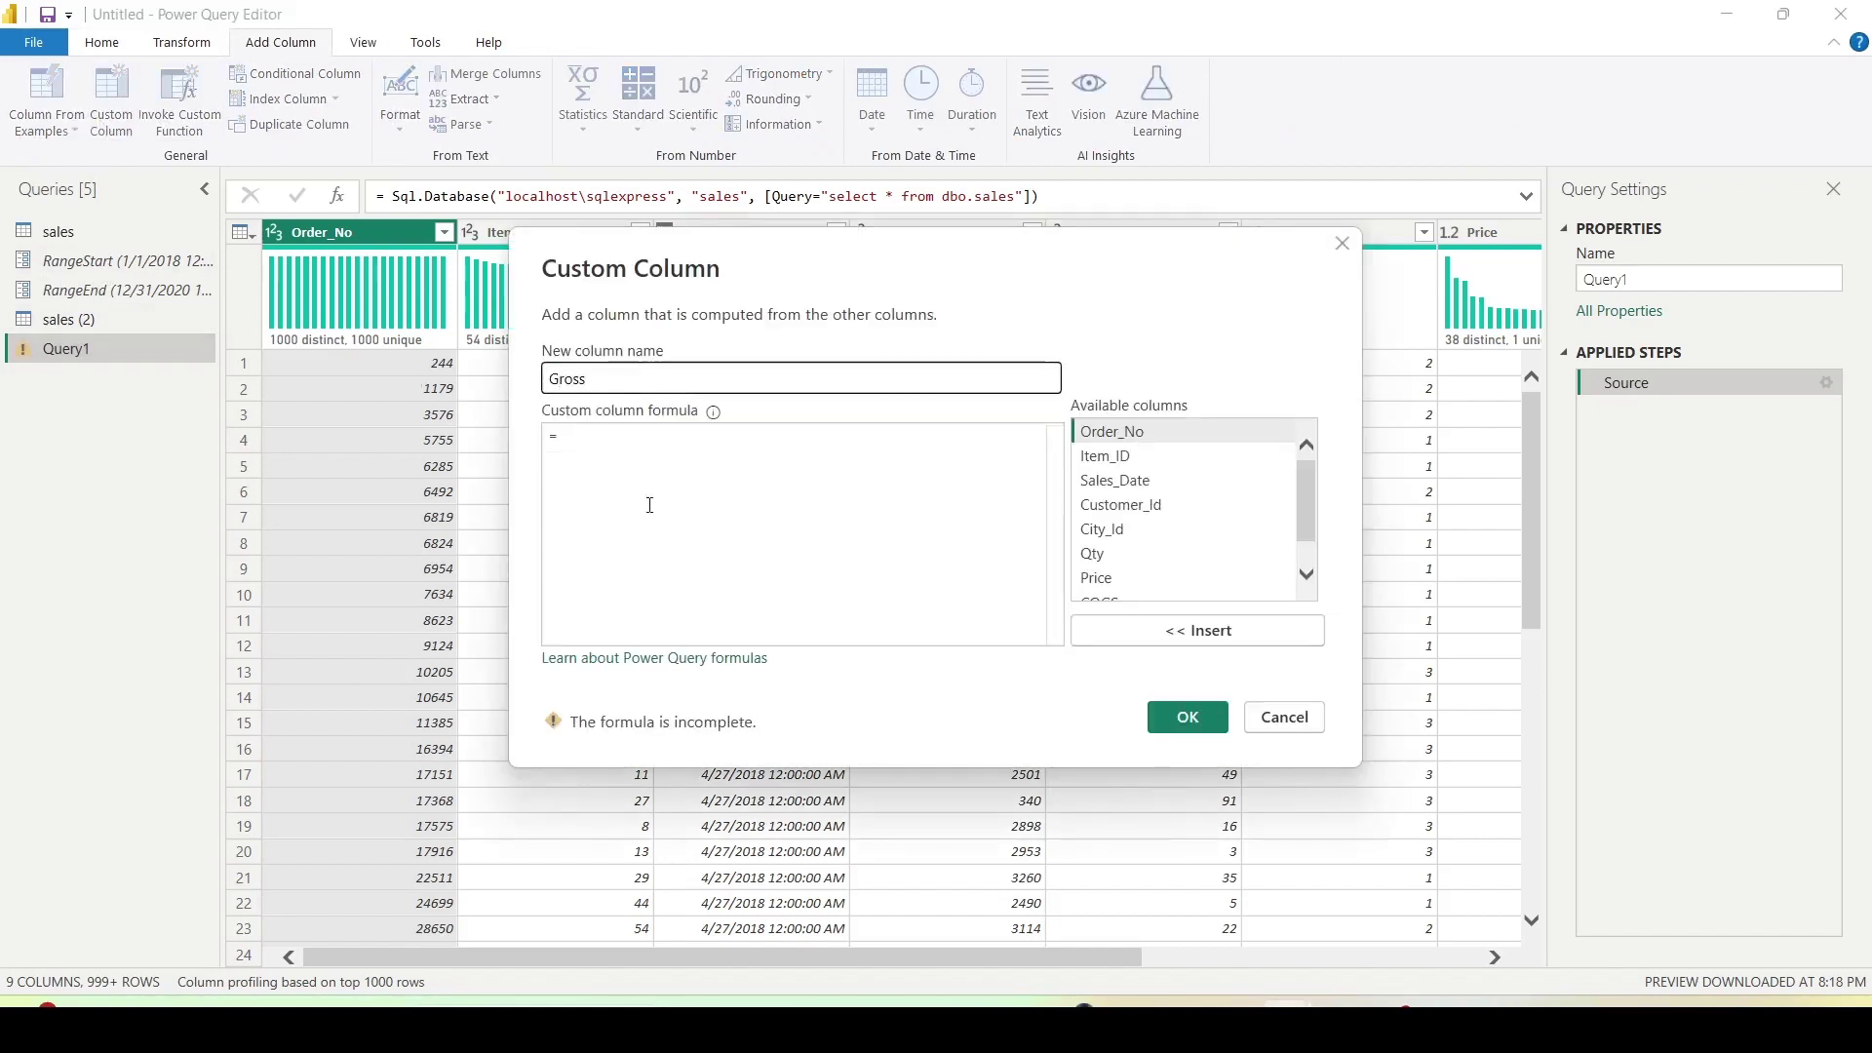
click(650, 505)
double_click(1092, 553)
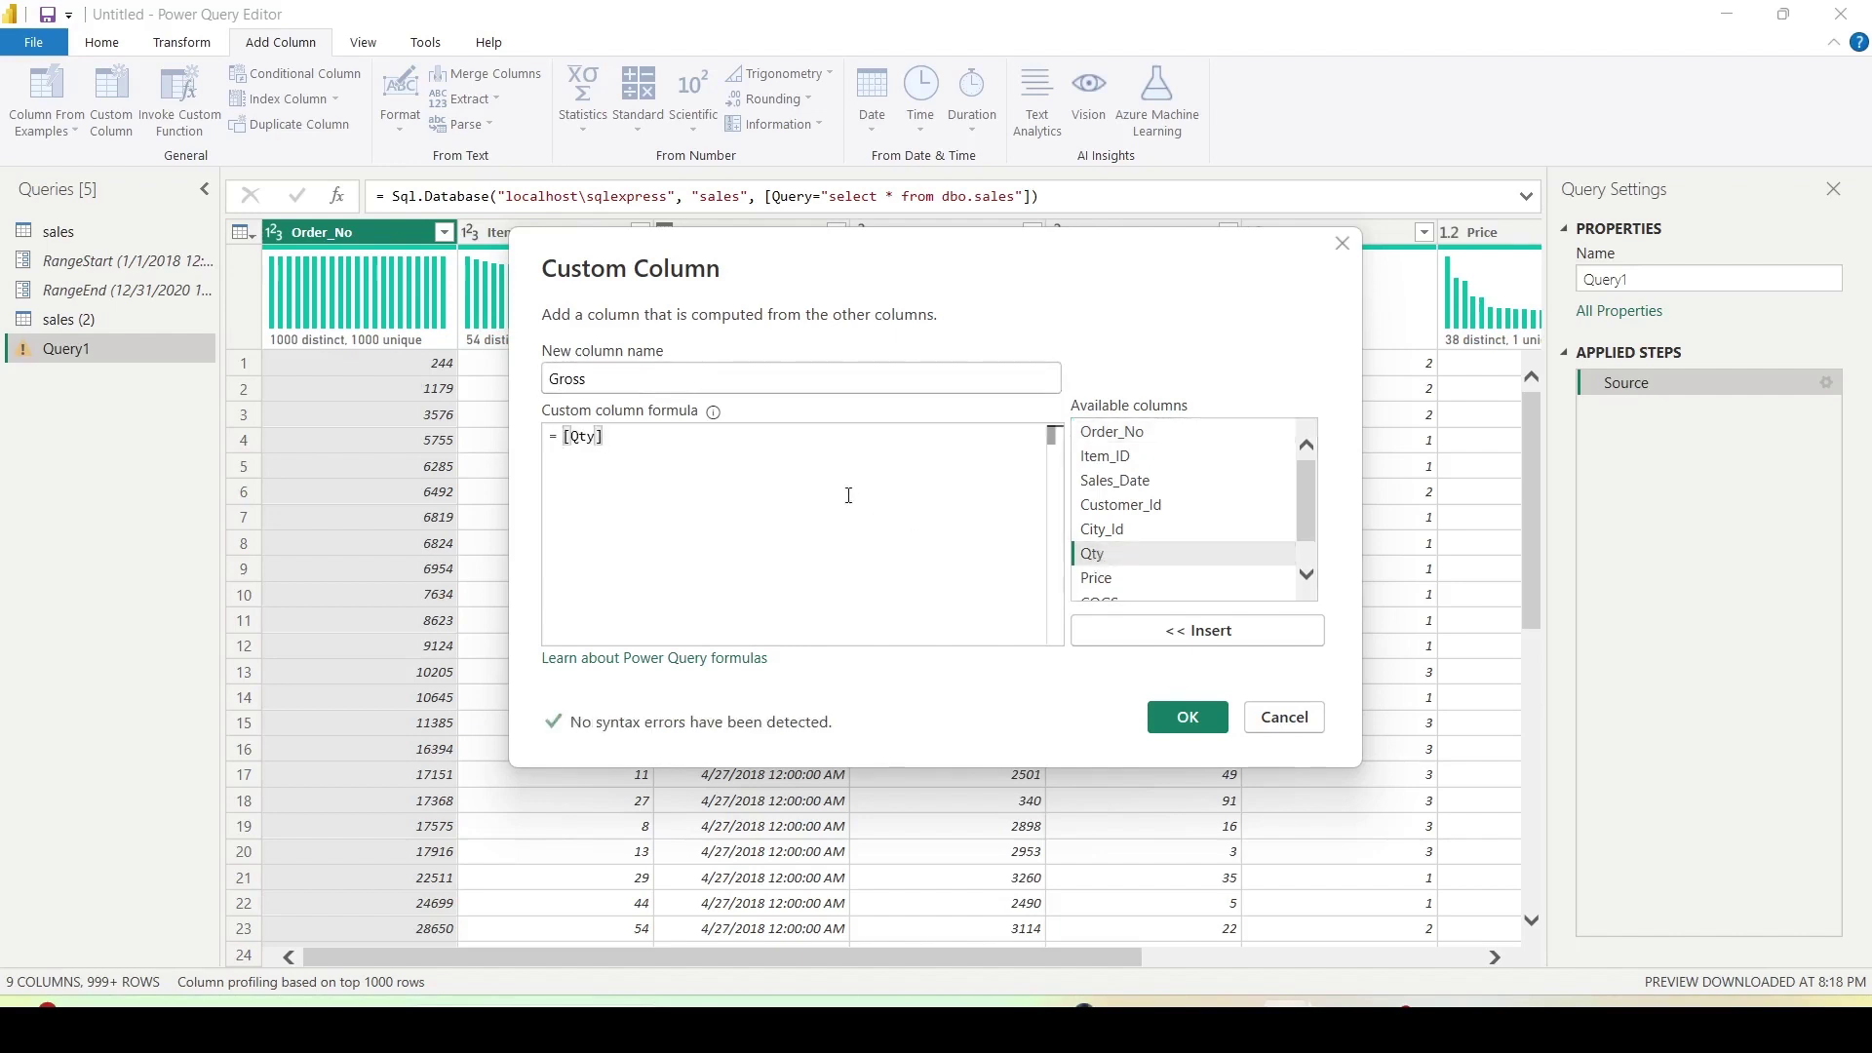
text(*)
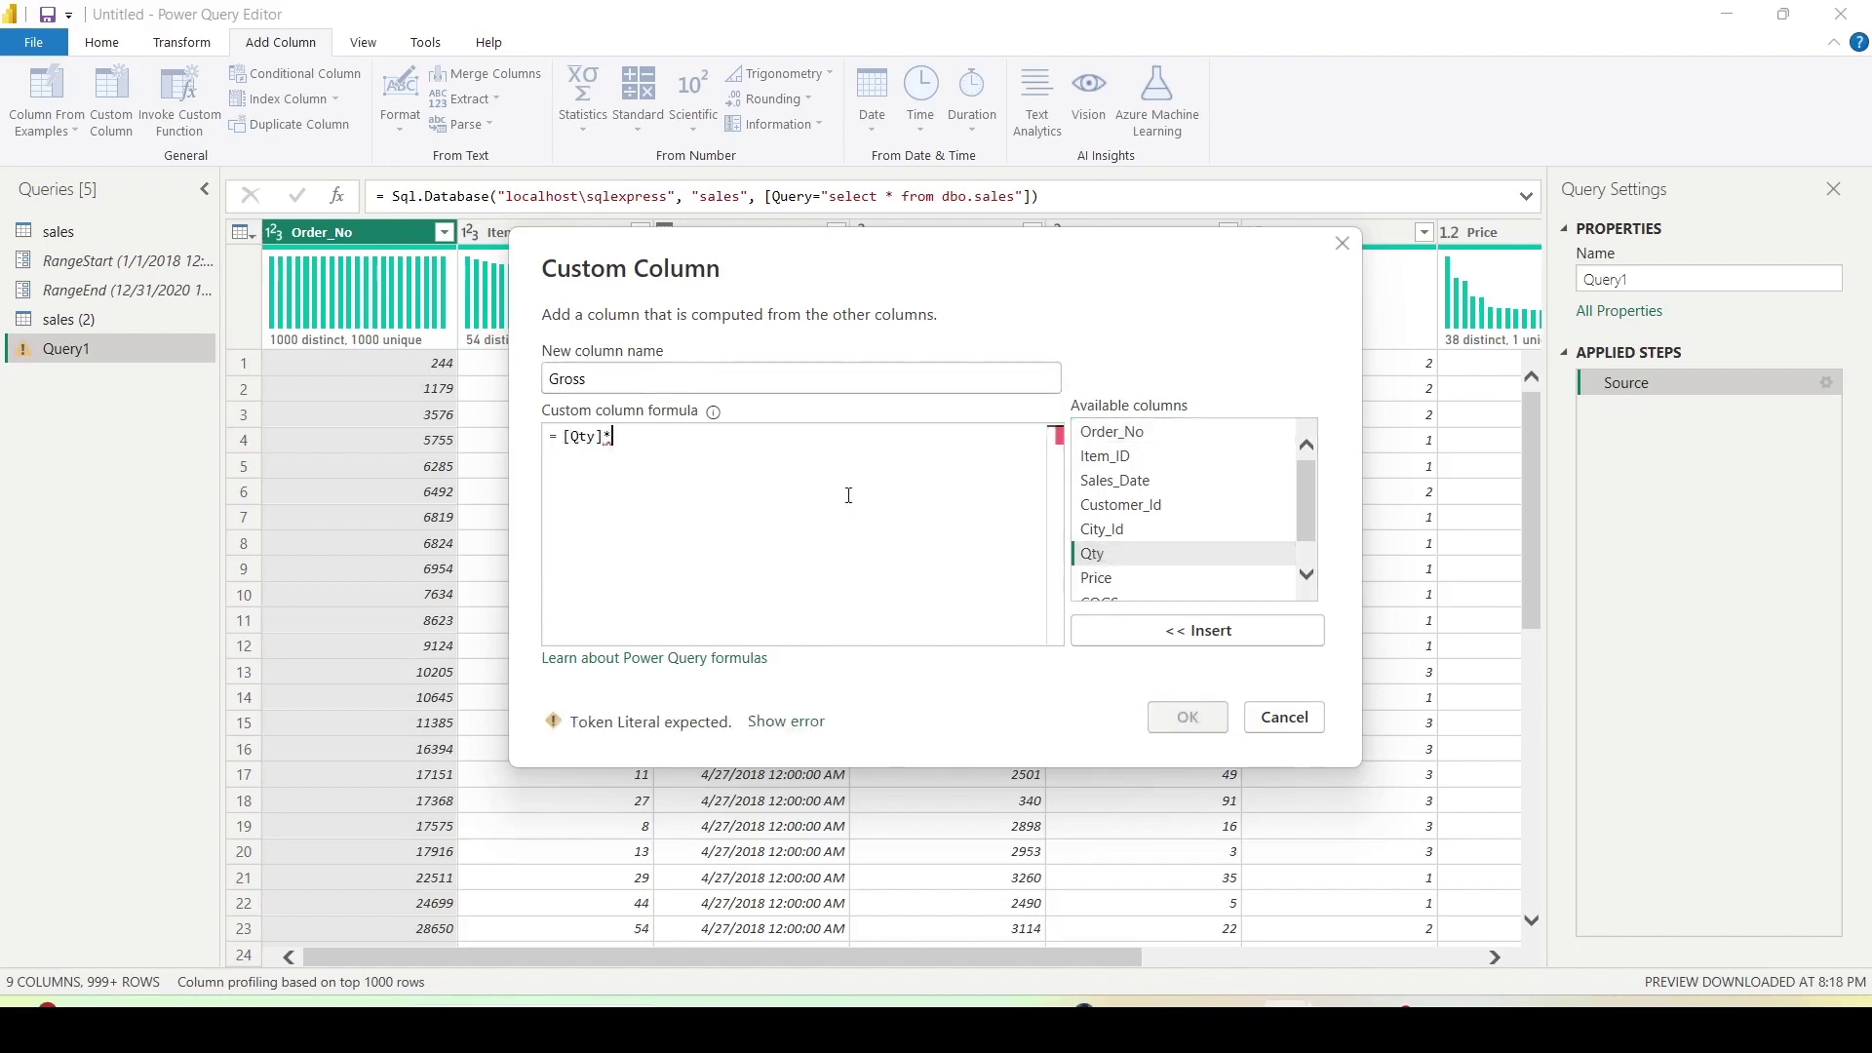
double_click(1136, 585)
click(1188, 717)
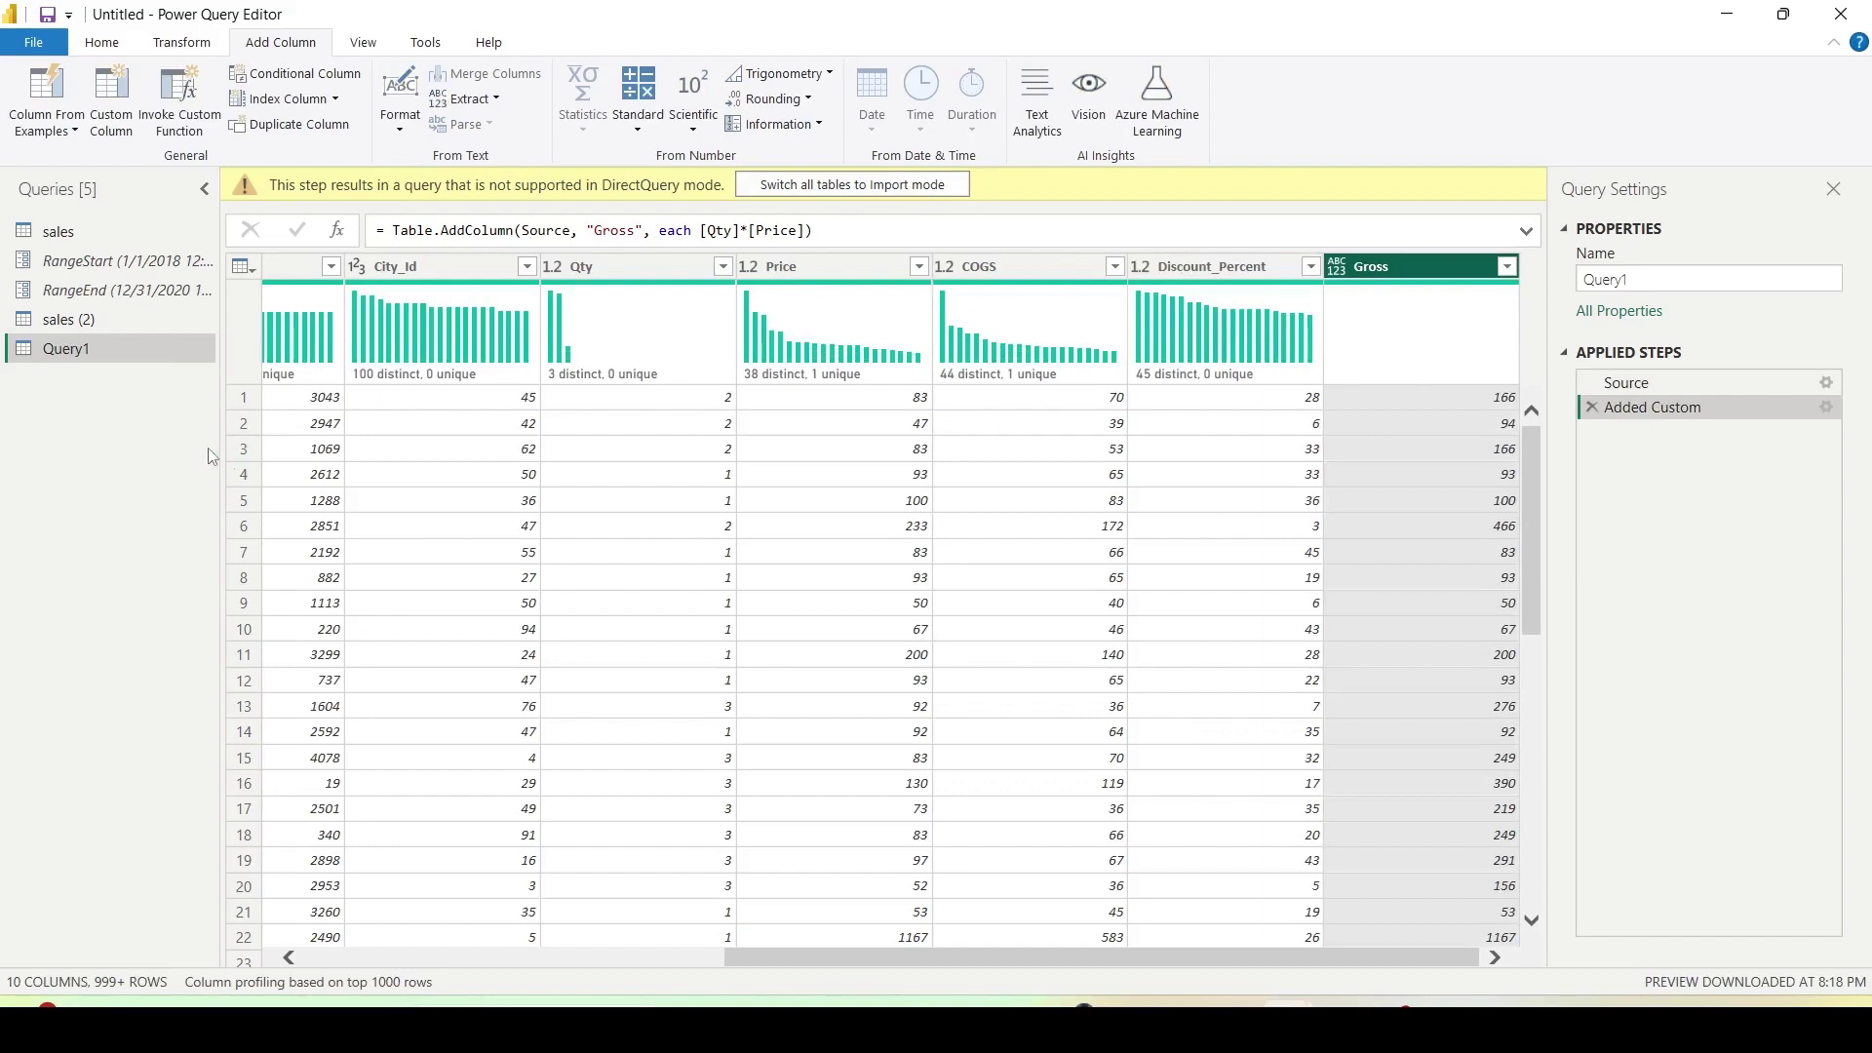
- Review the Navigation and Source steps of the sales (2) query and duplicate the query
click(88, 320)
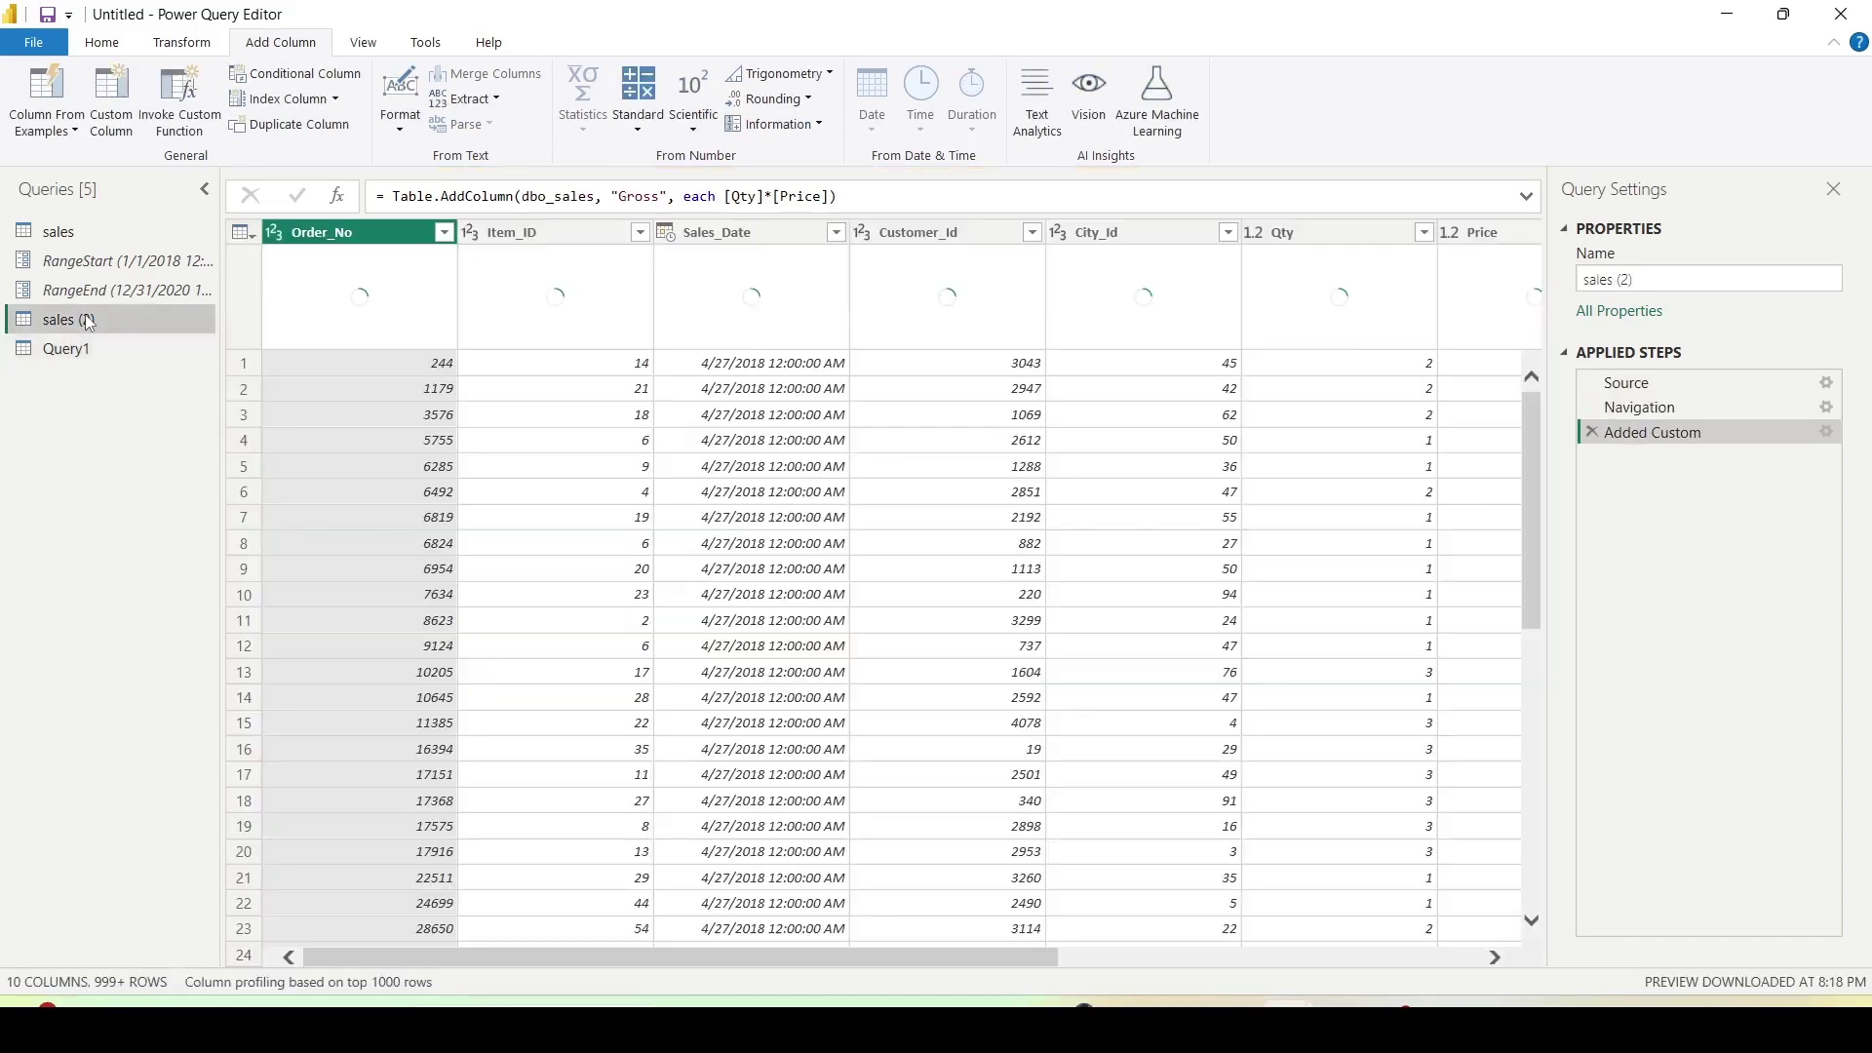
click(1639, 407)
click(1627, 383)
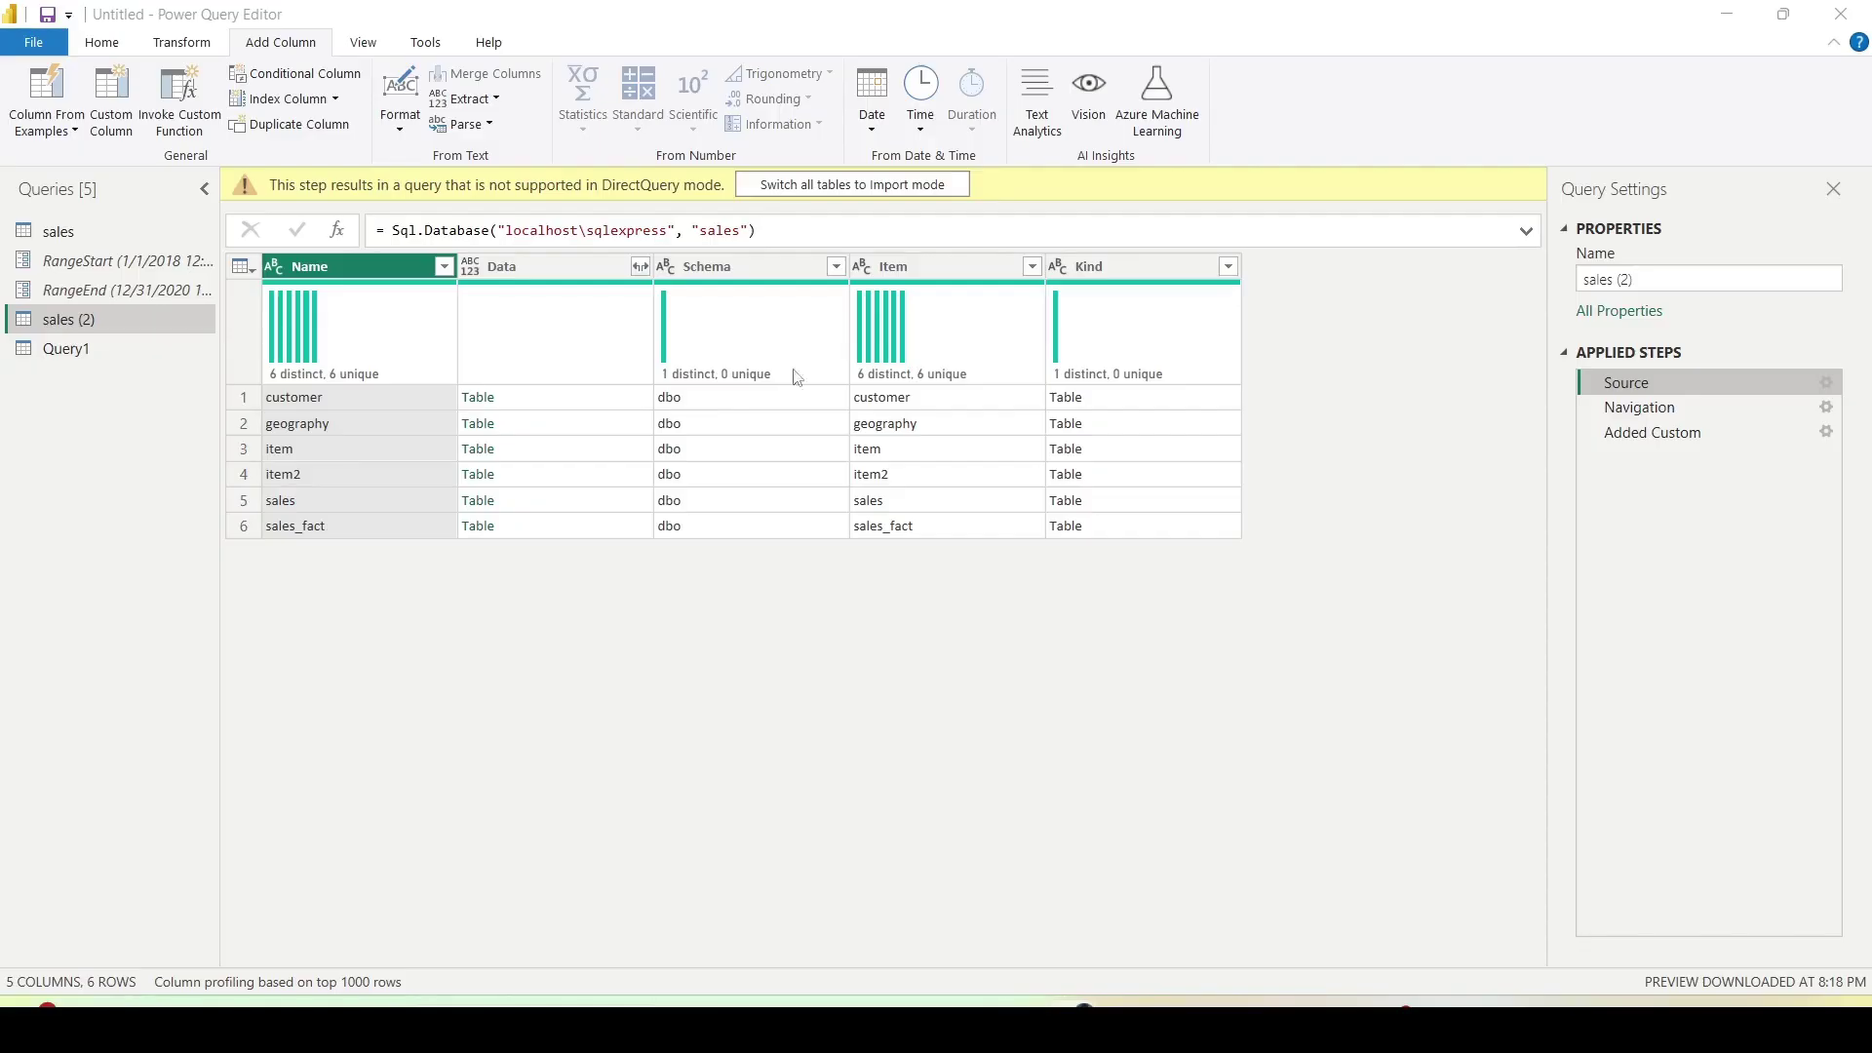
right_click(53, 326)
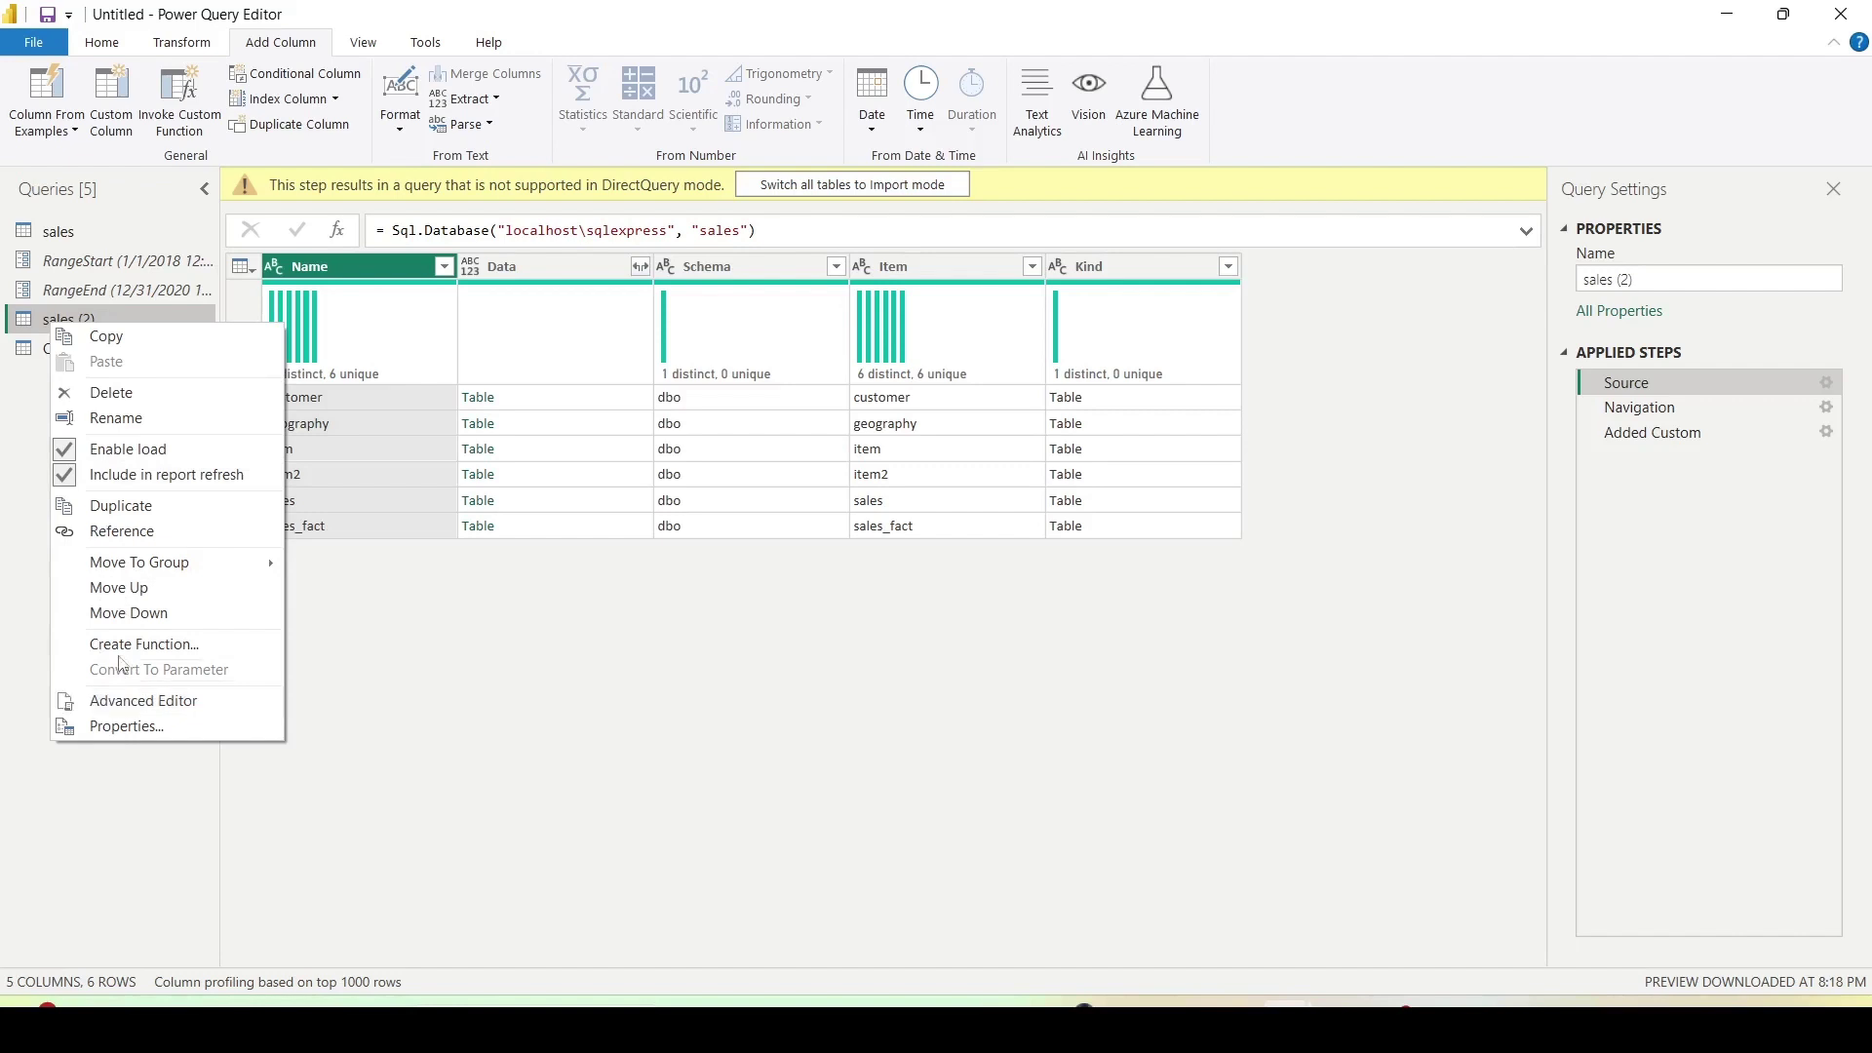
click(119, 505)
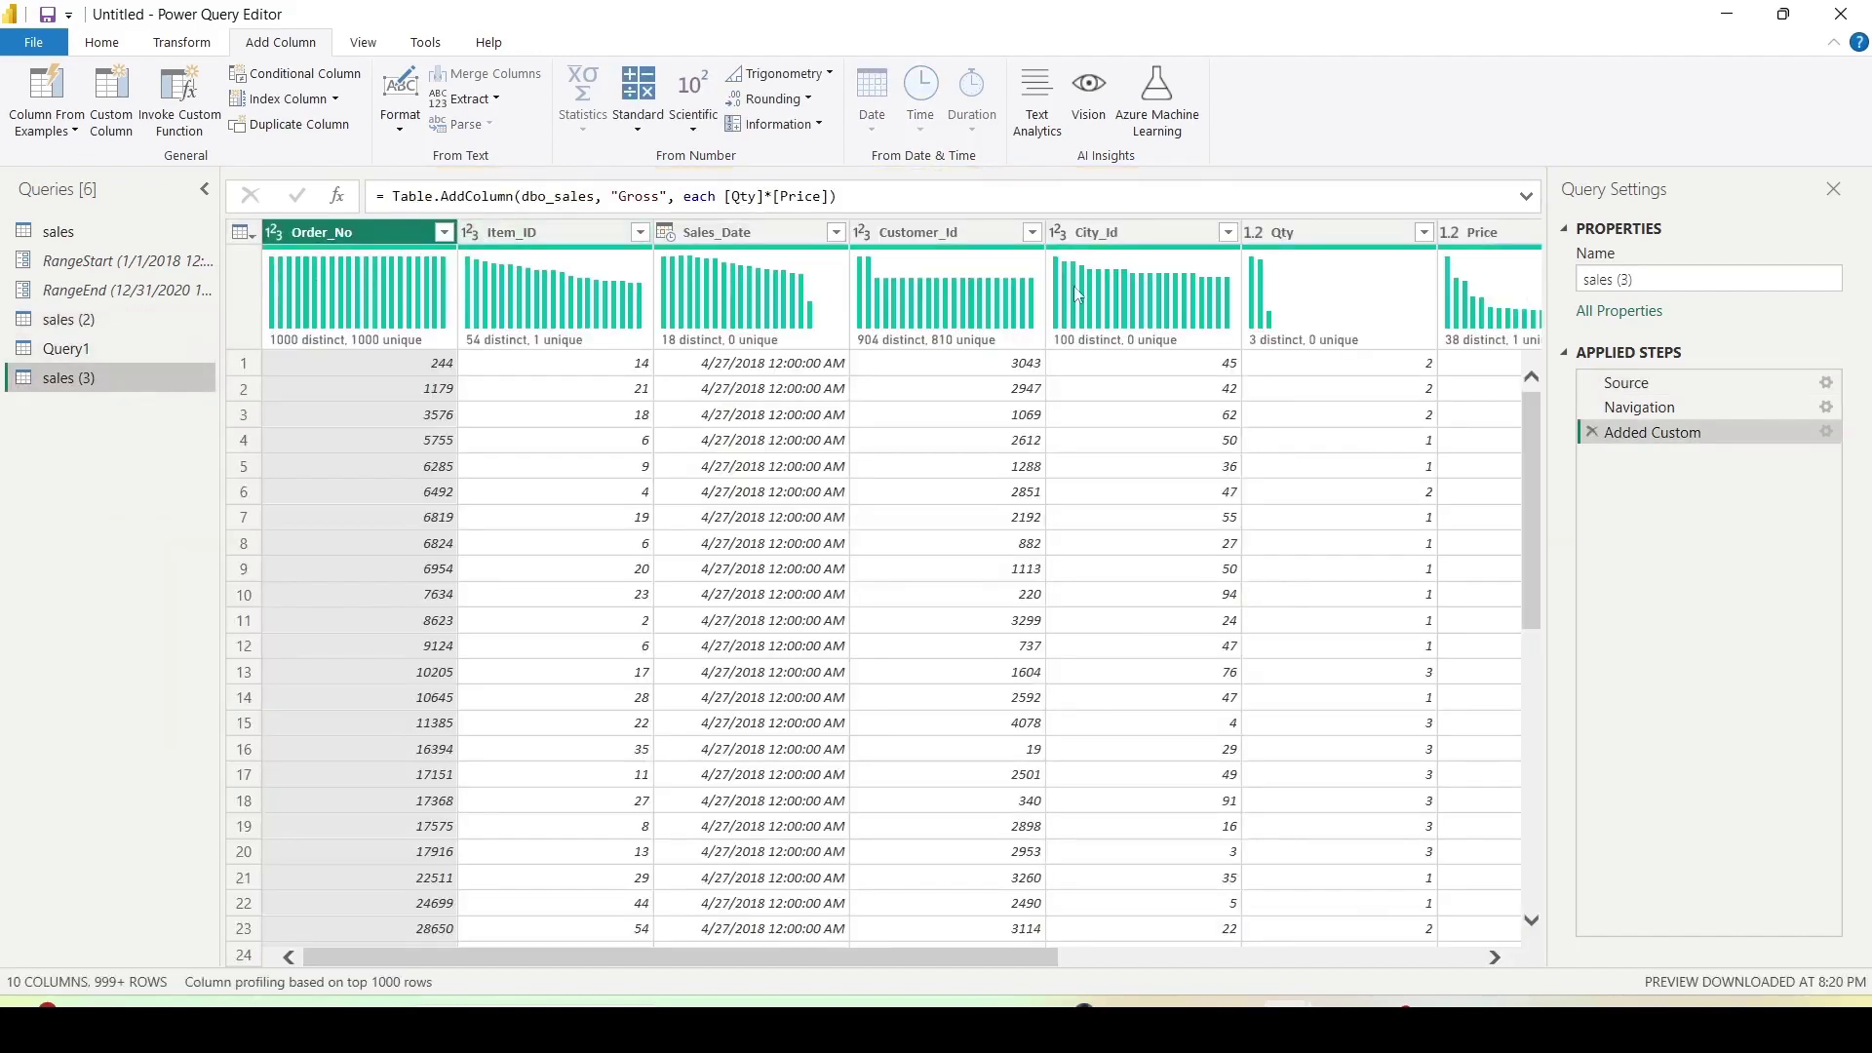
- Change the Source step of sales (3) to Value.NativeQuery( Sql.Database("localhost\sqlexpress", "sales"), "select * from dbo.sales")
click(84, 390)
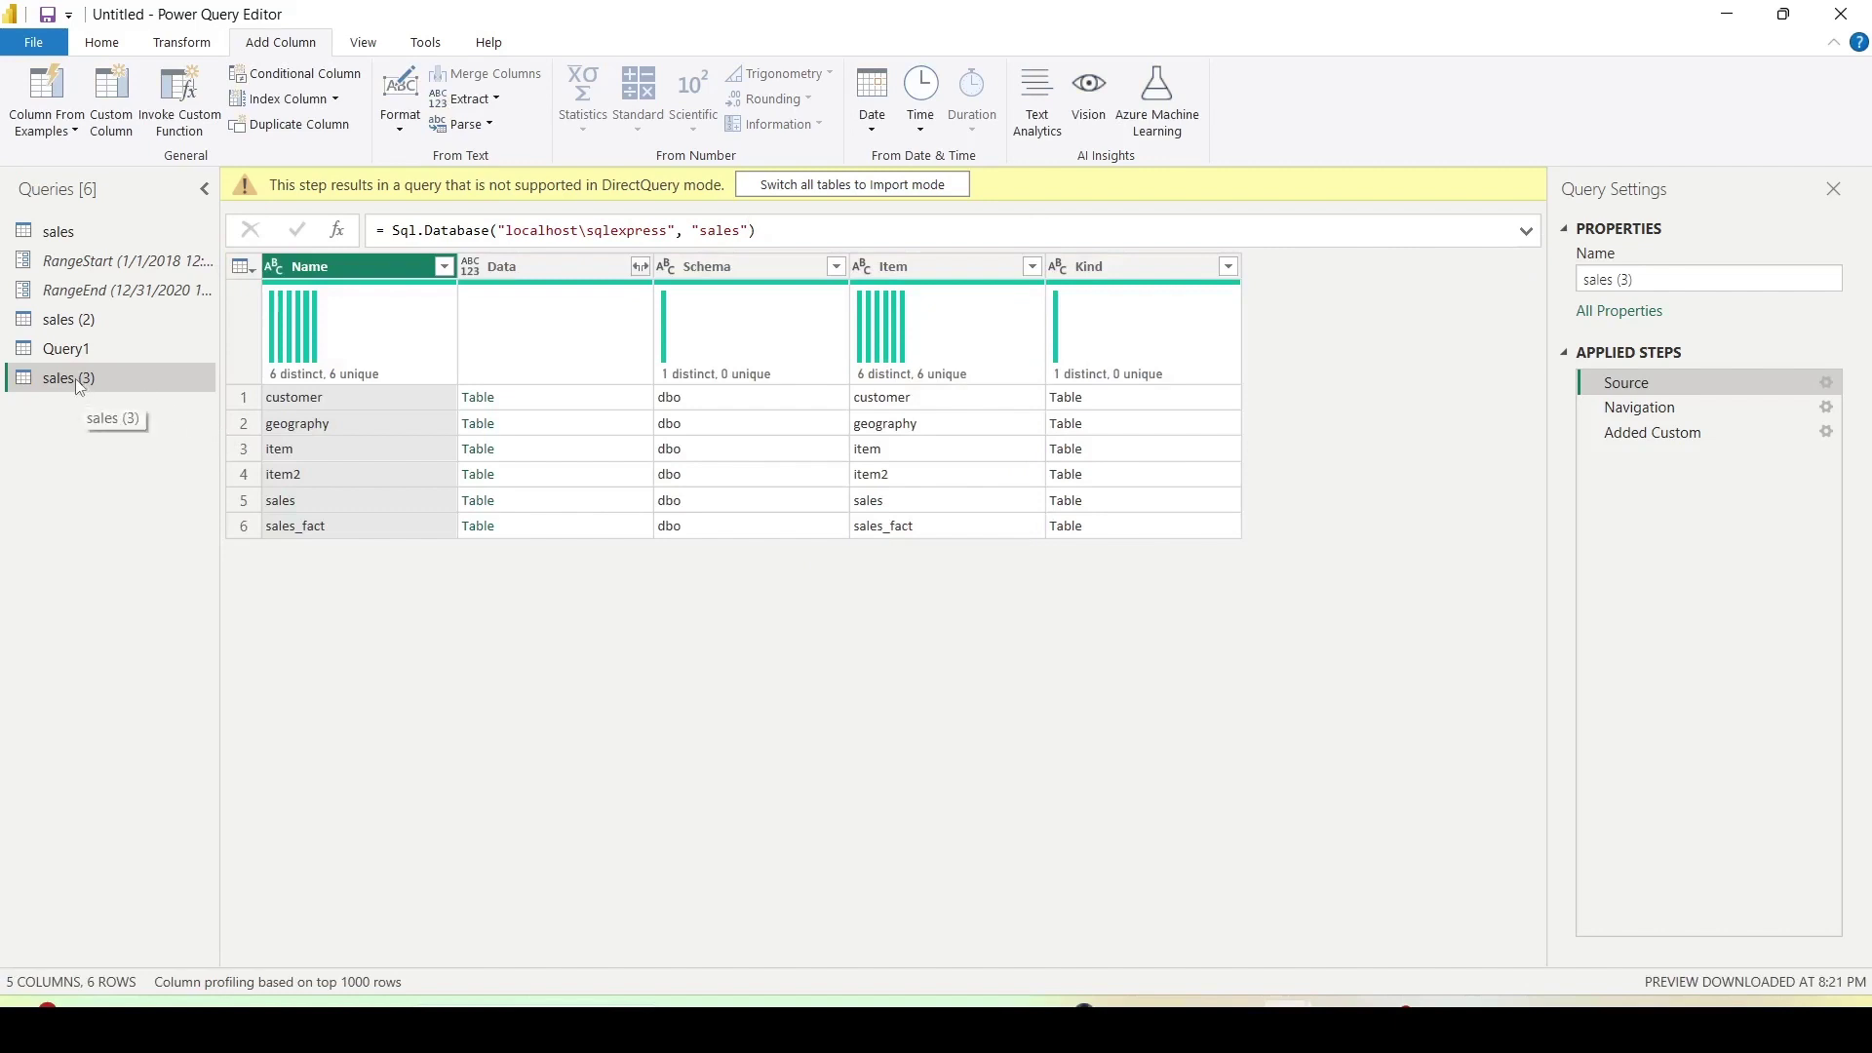
right_click(78, 386)
click(72, 414)
click(394, 232)
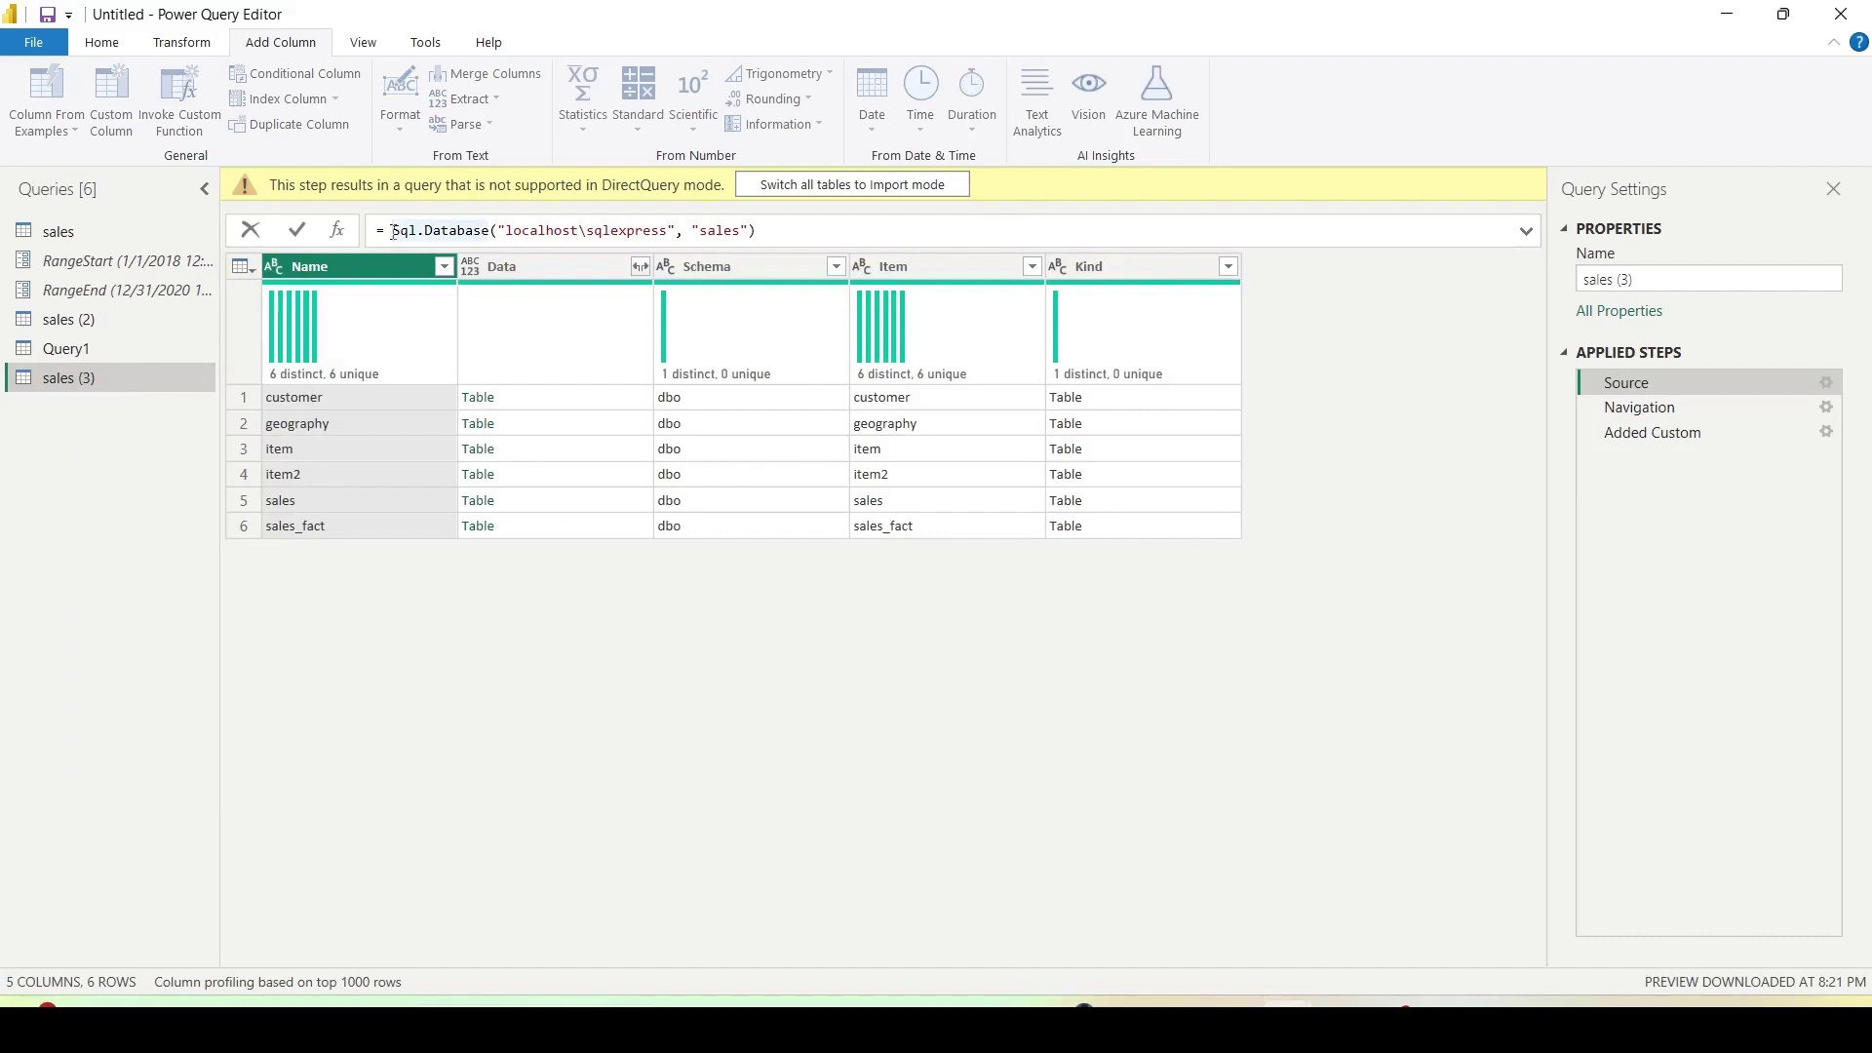
text(Val)
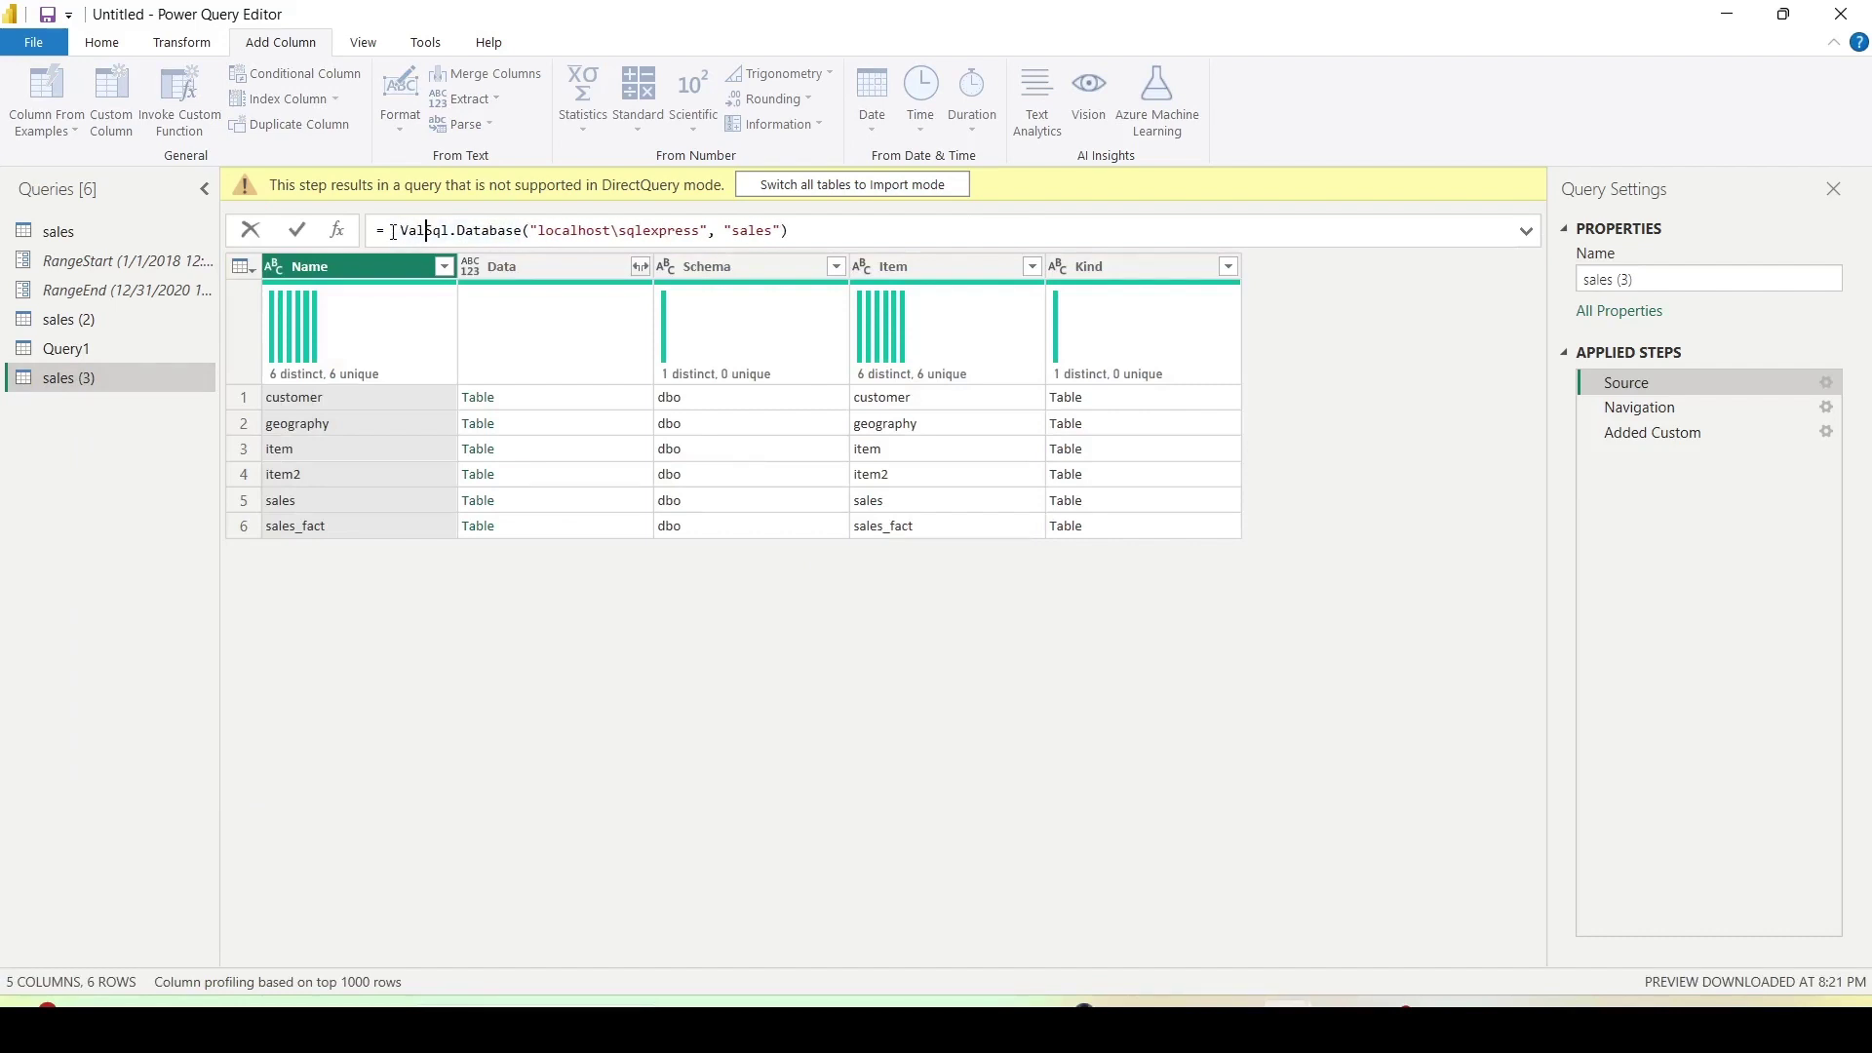
text(ue )
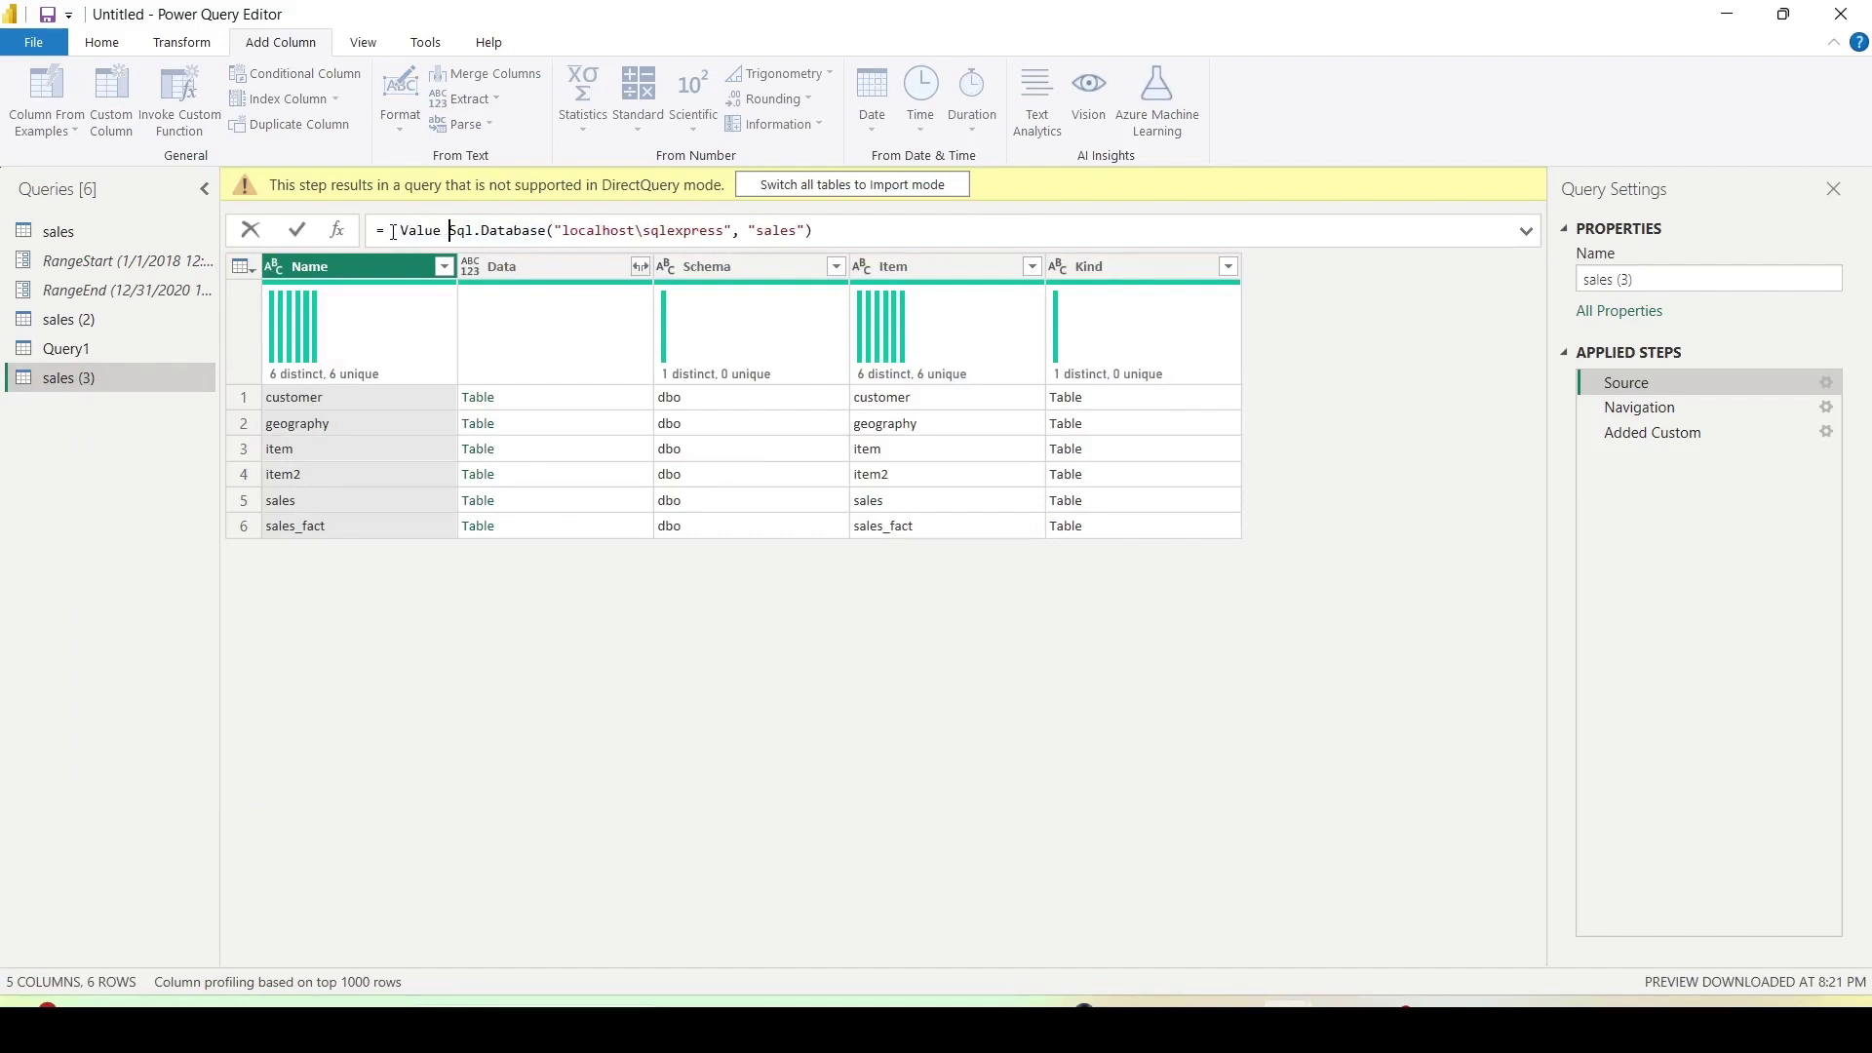
text(.)
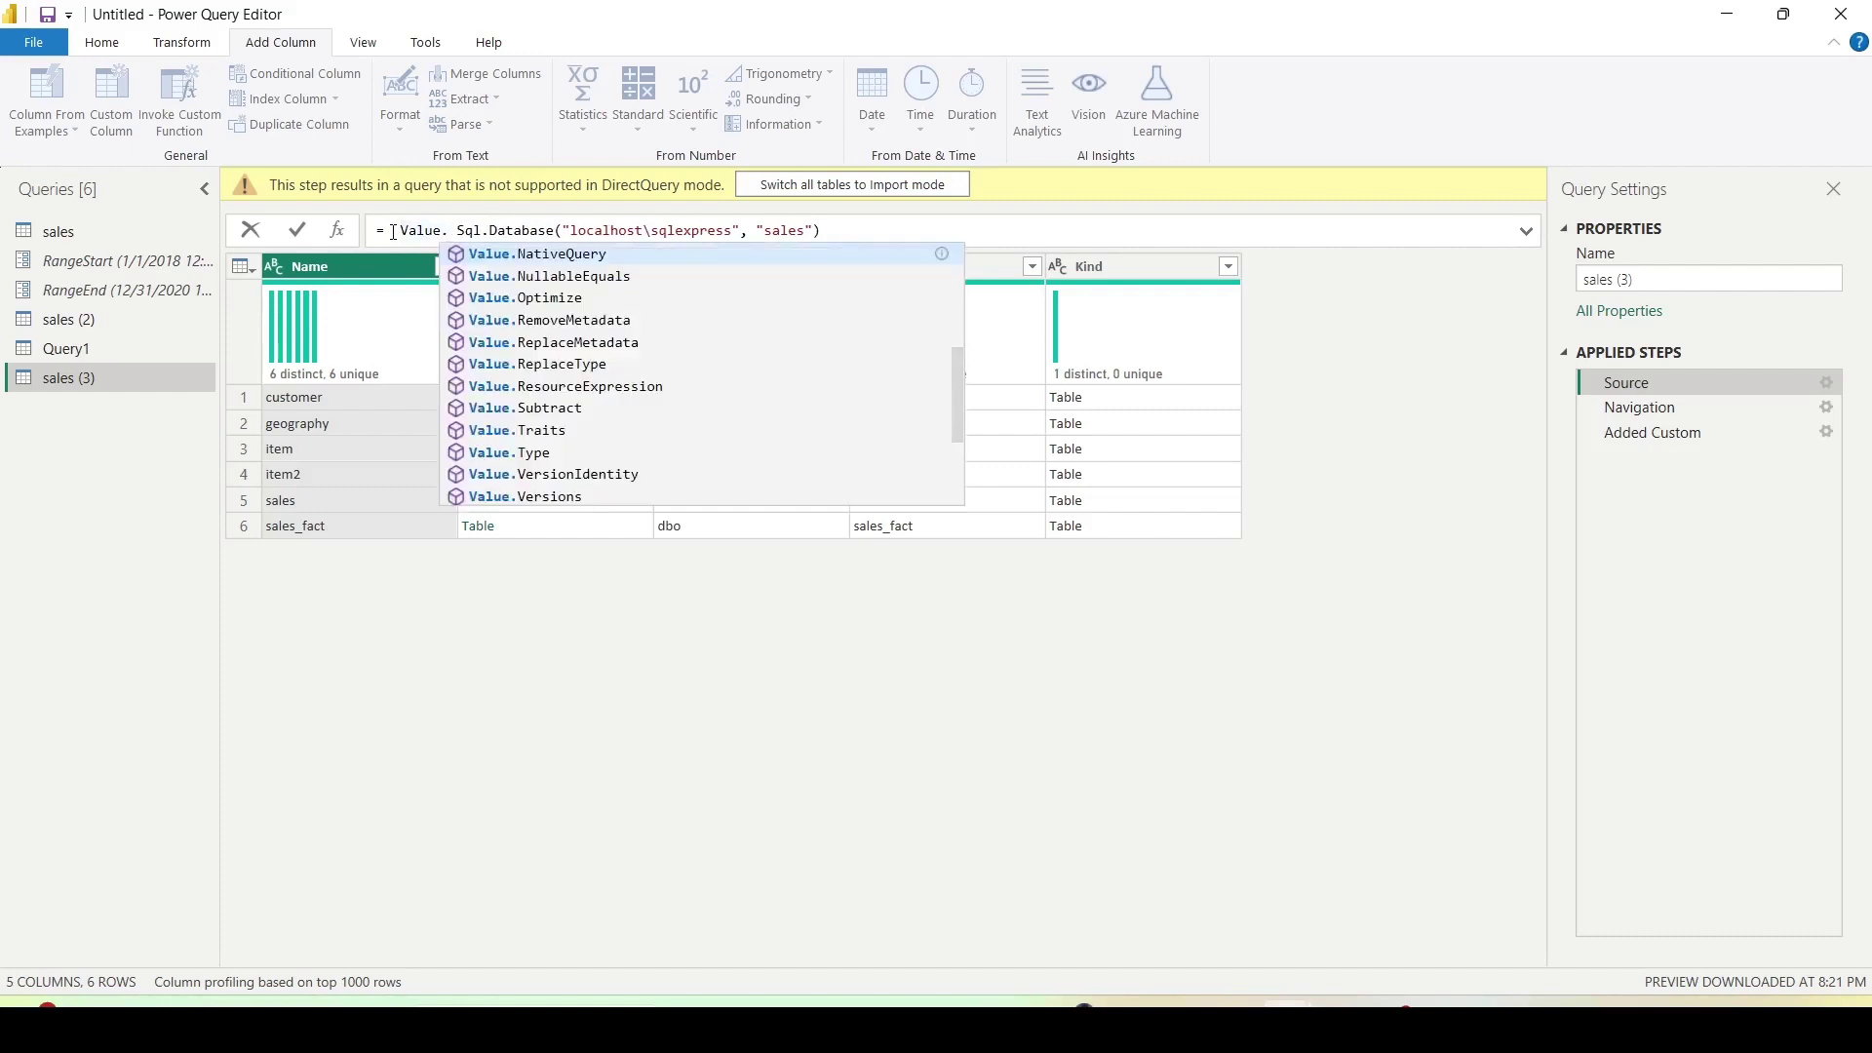
key(Tab)
text(()
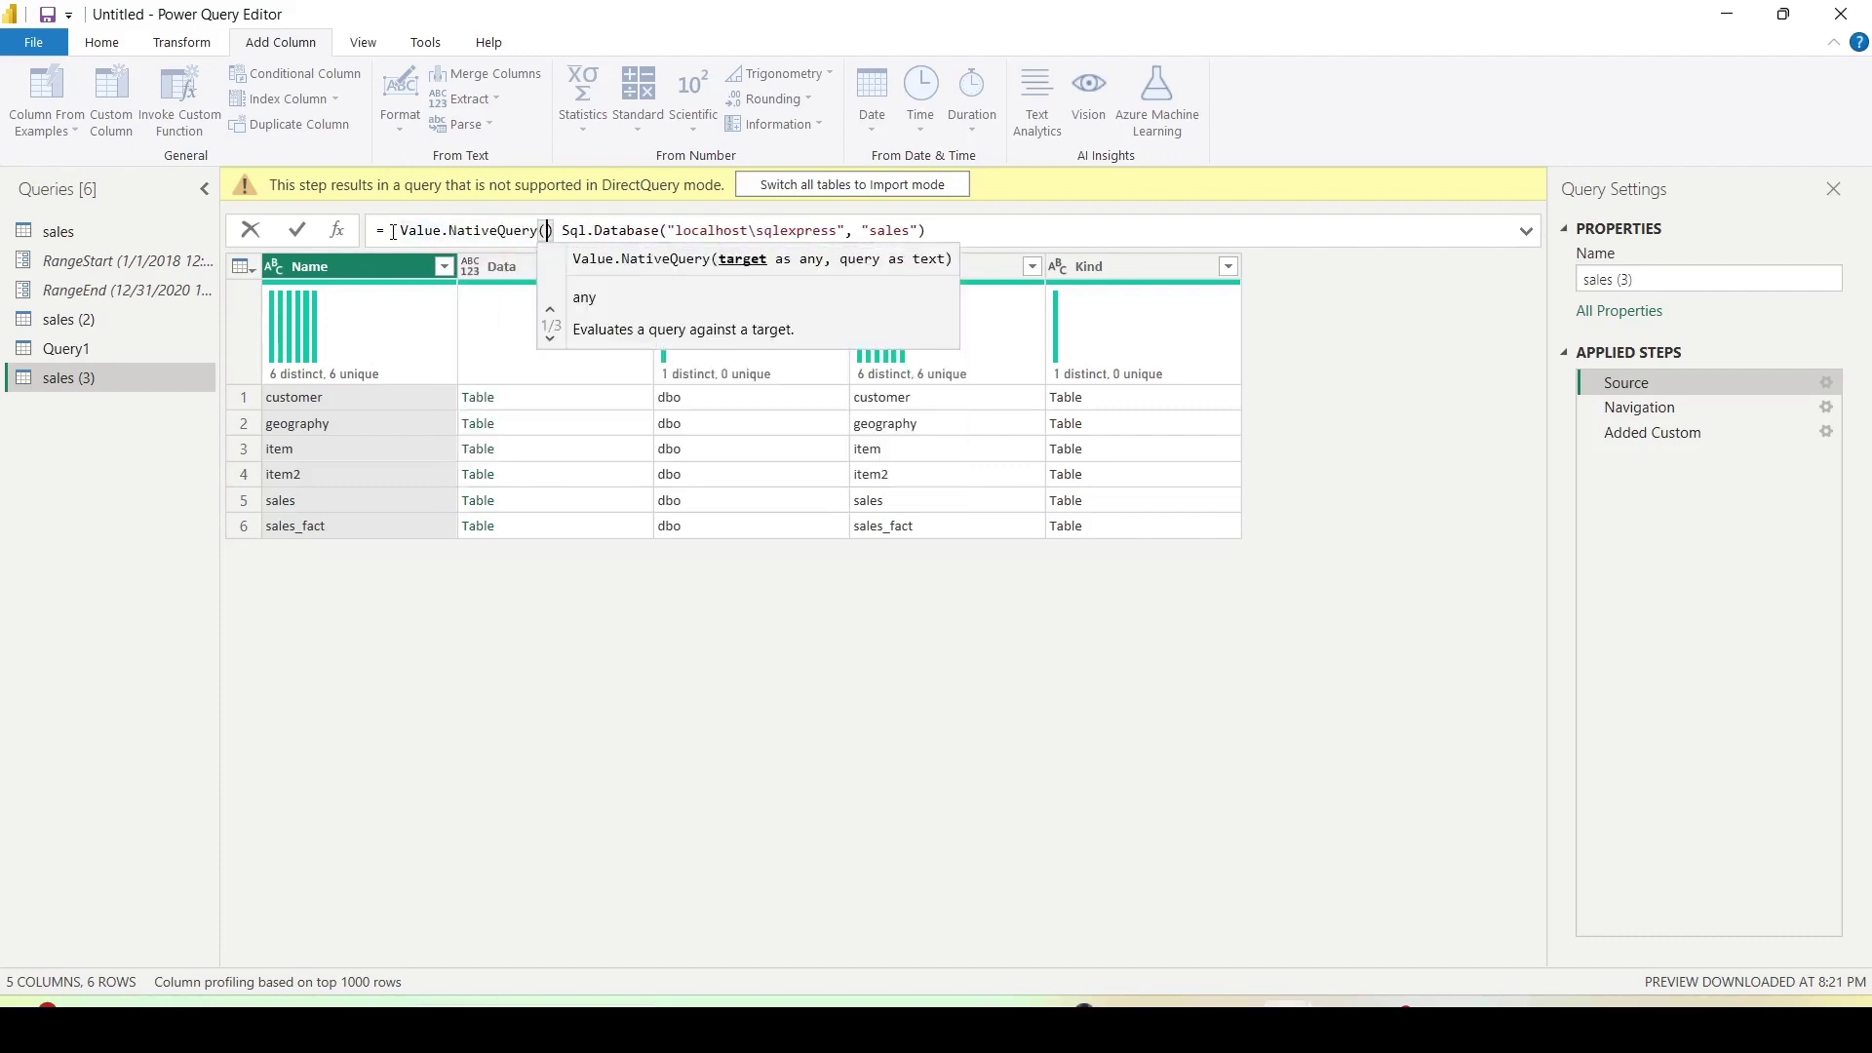
key(Delete)
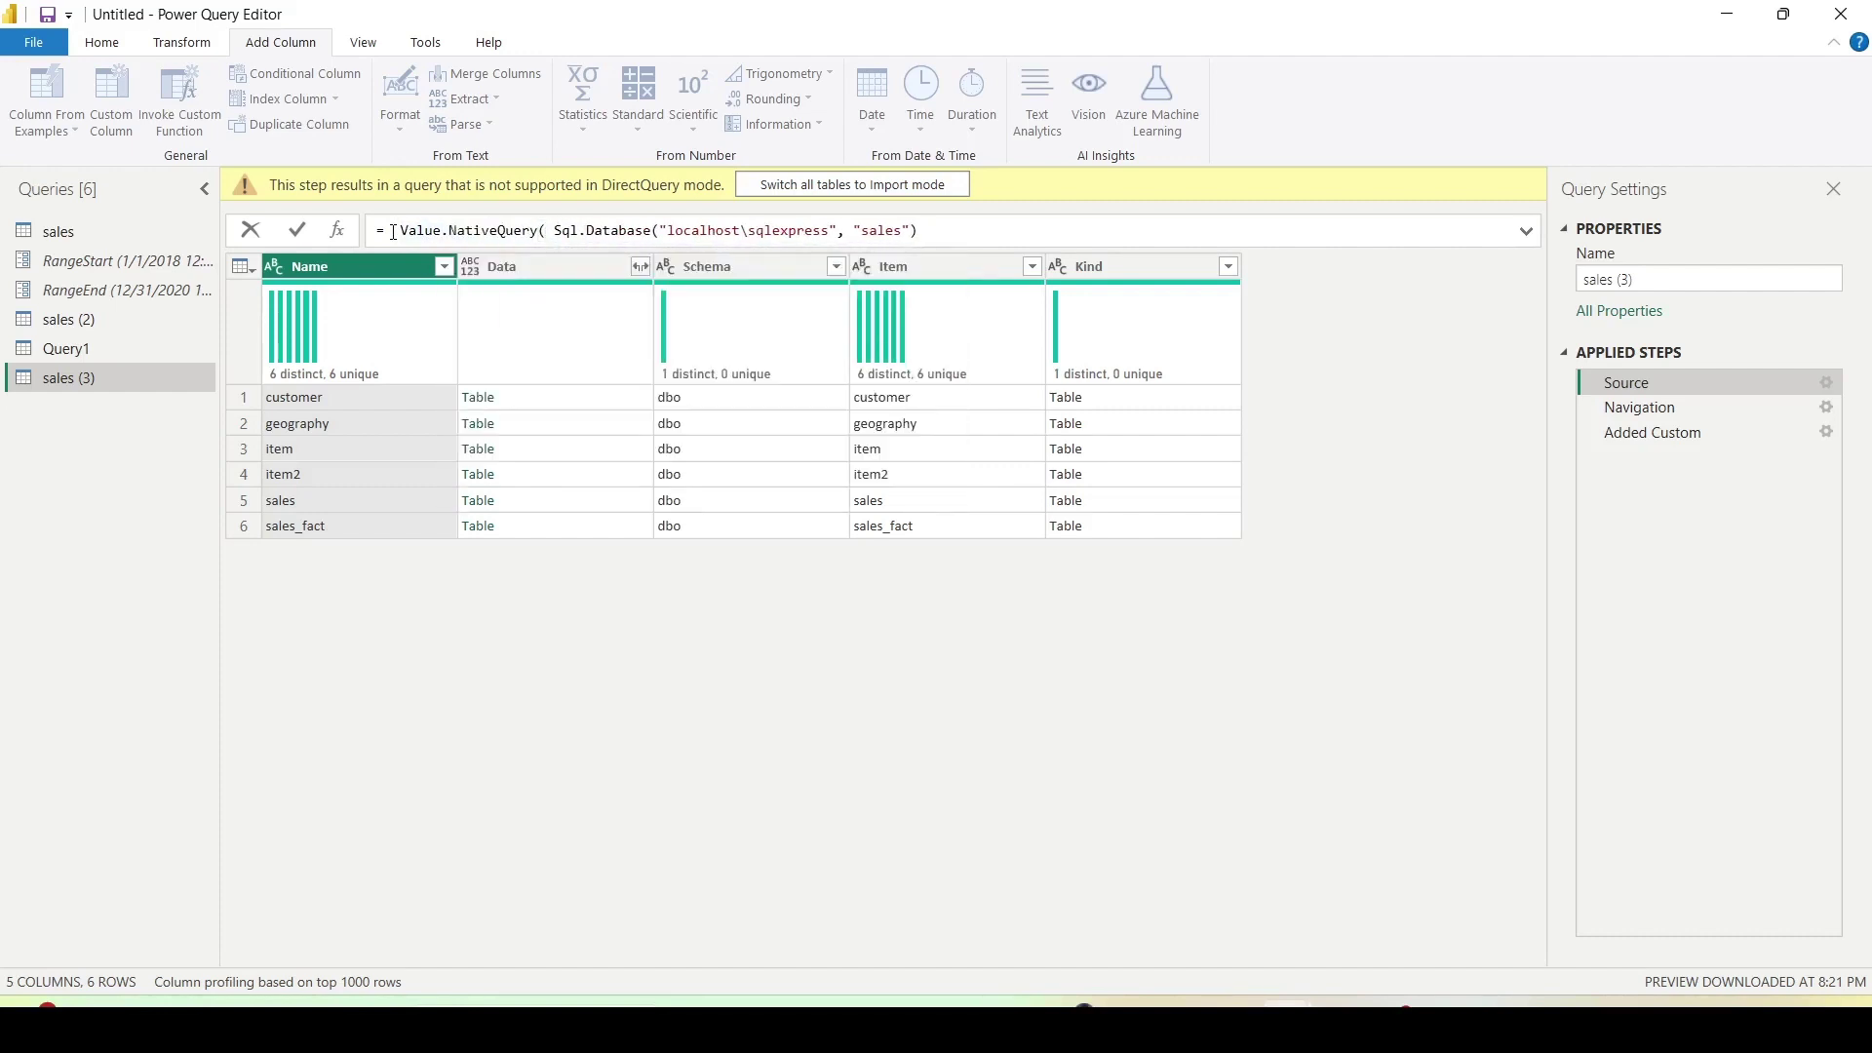
click(970, 232)
text(, "select * from dbo.sales"))
key(Return)
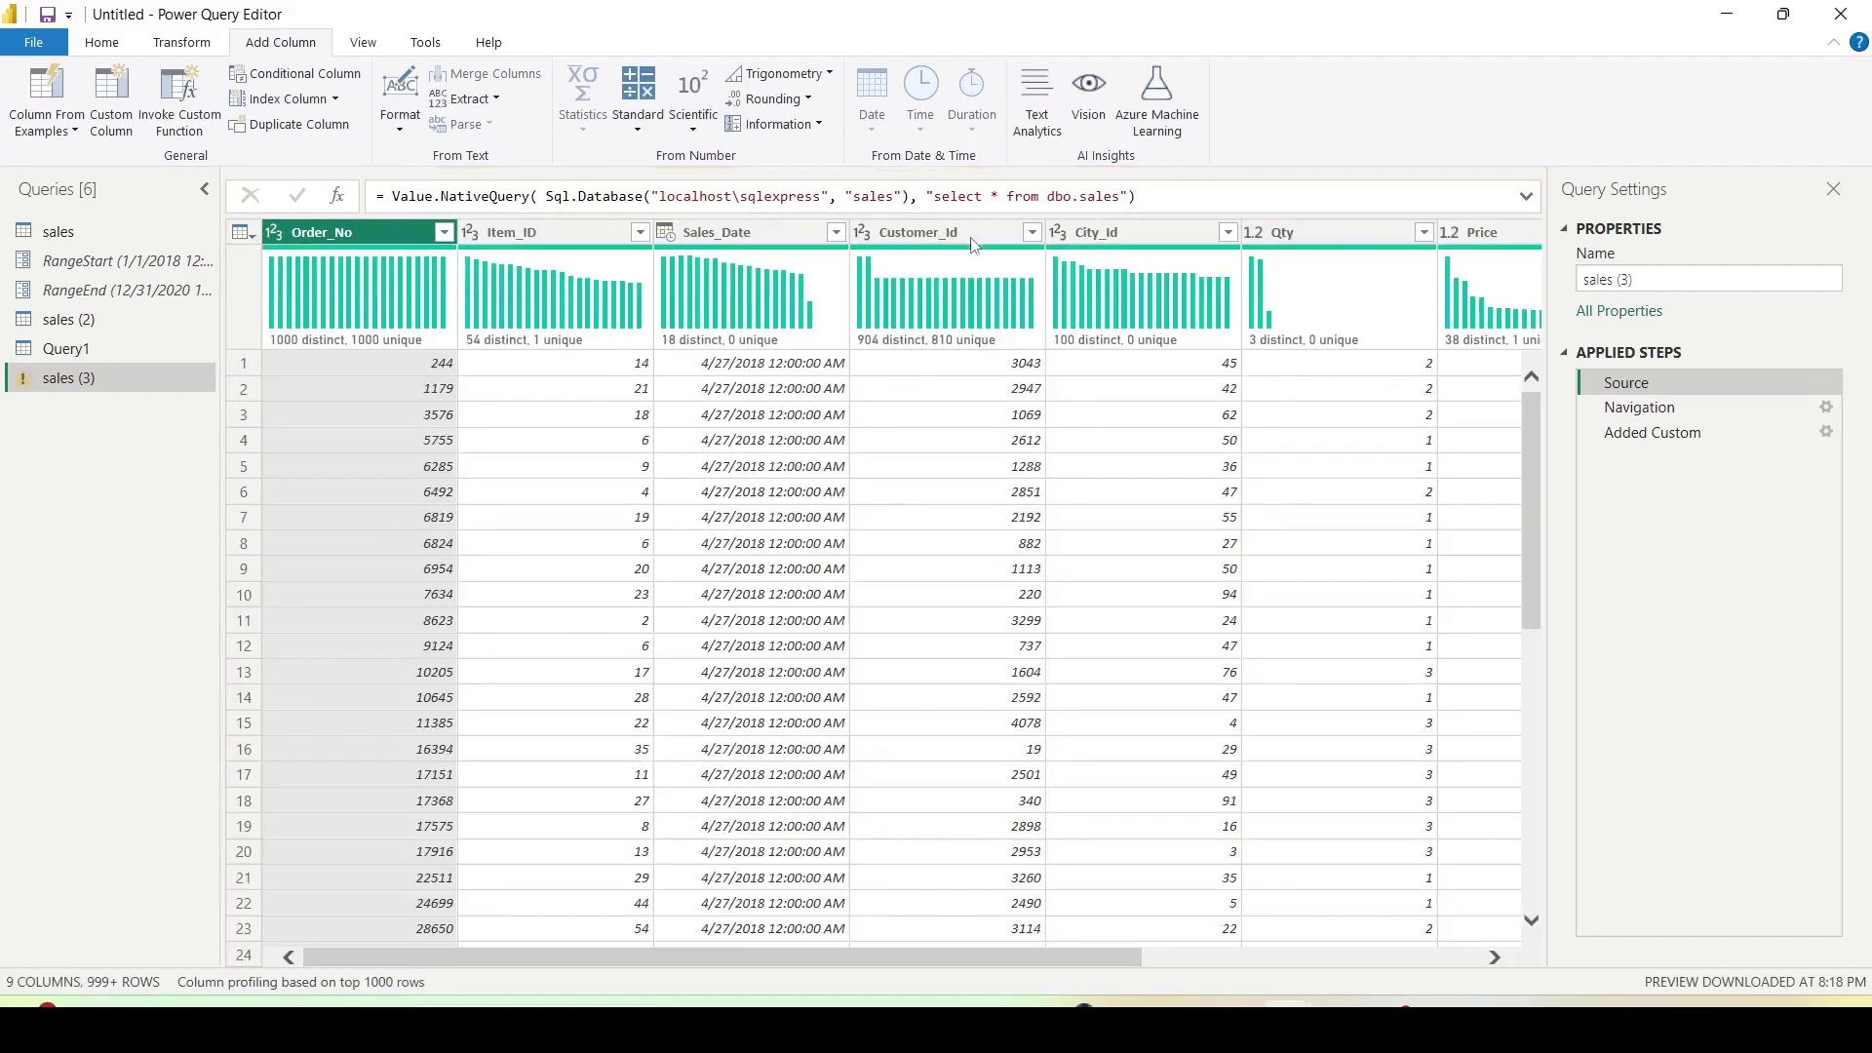
- Delete the Navigation step from sales (3) and check whether View Native Query is available for the Added Custom step
click(1634, 410)
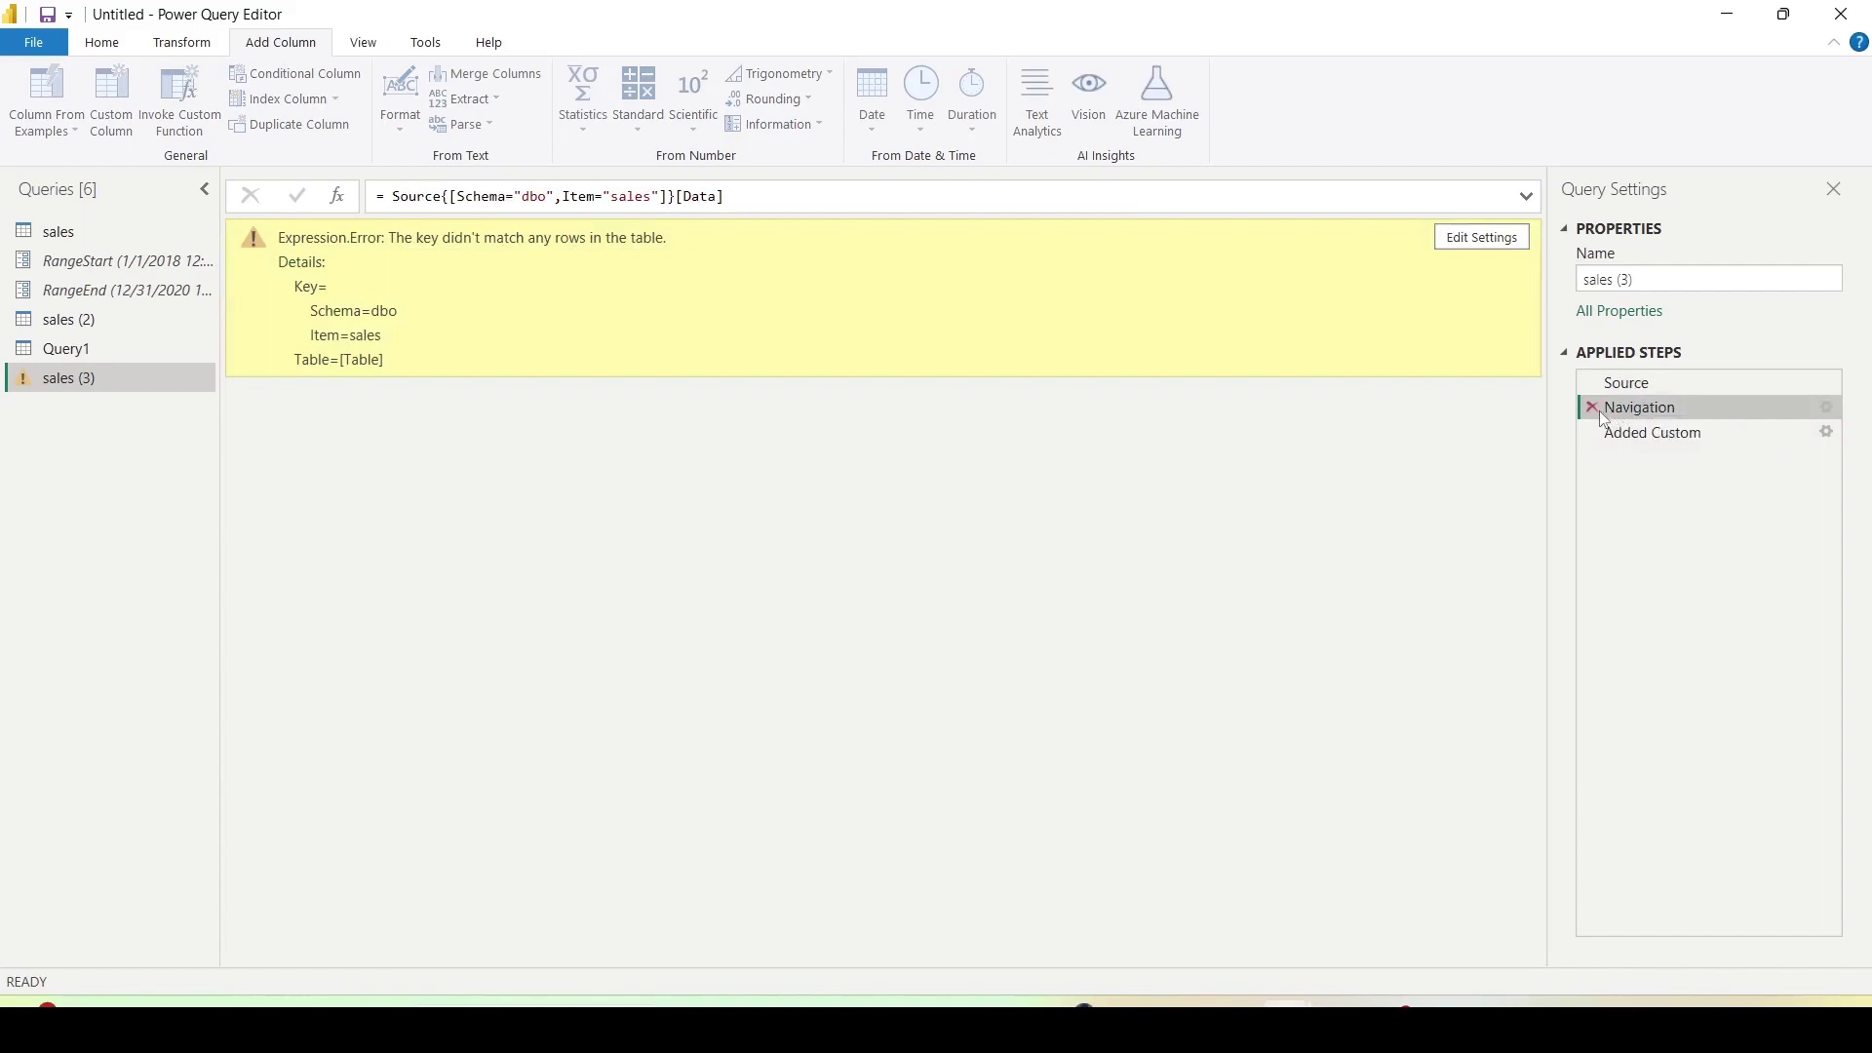
click(1597, 412)
click(1151, 559)
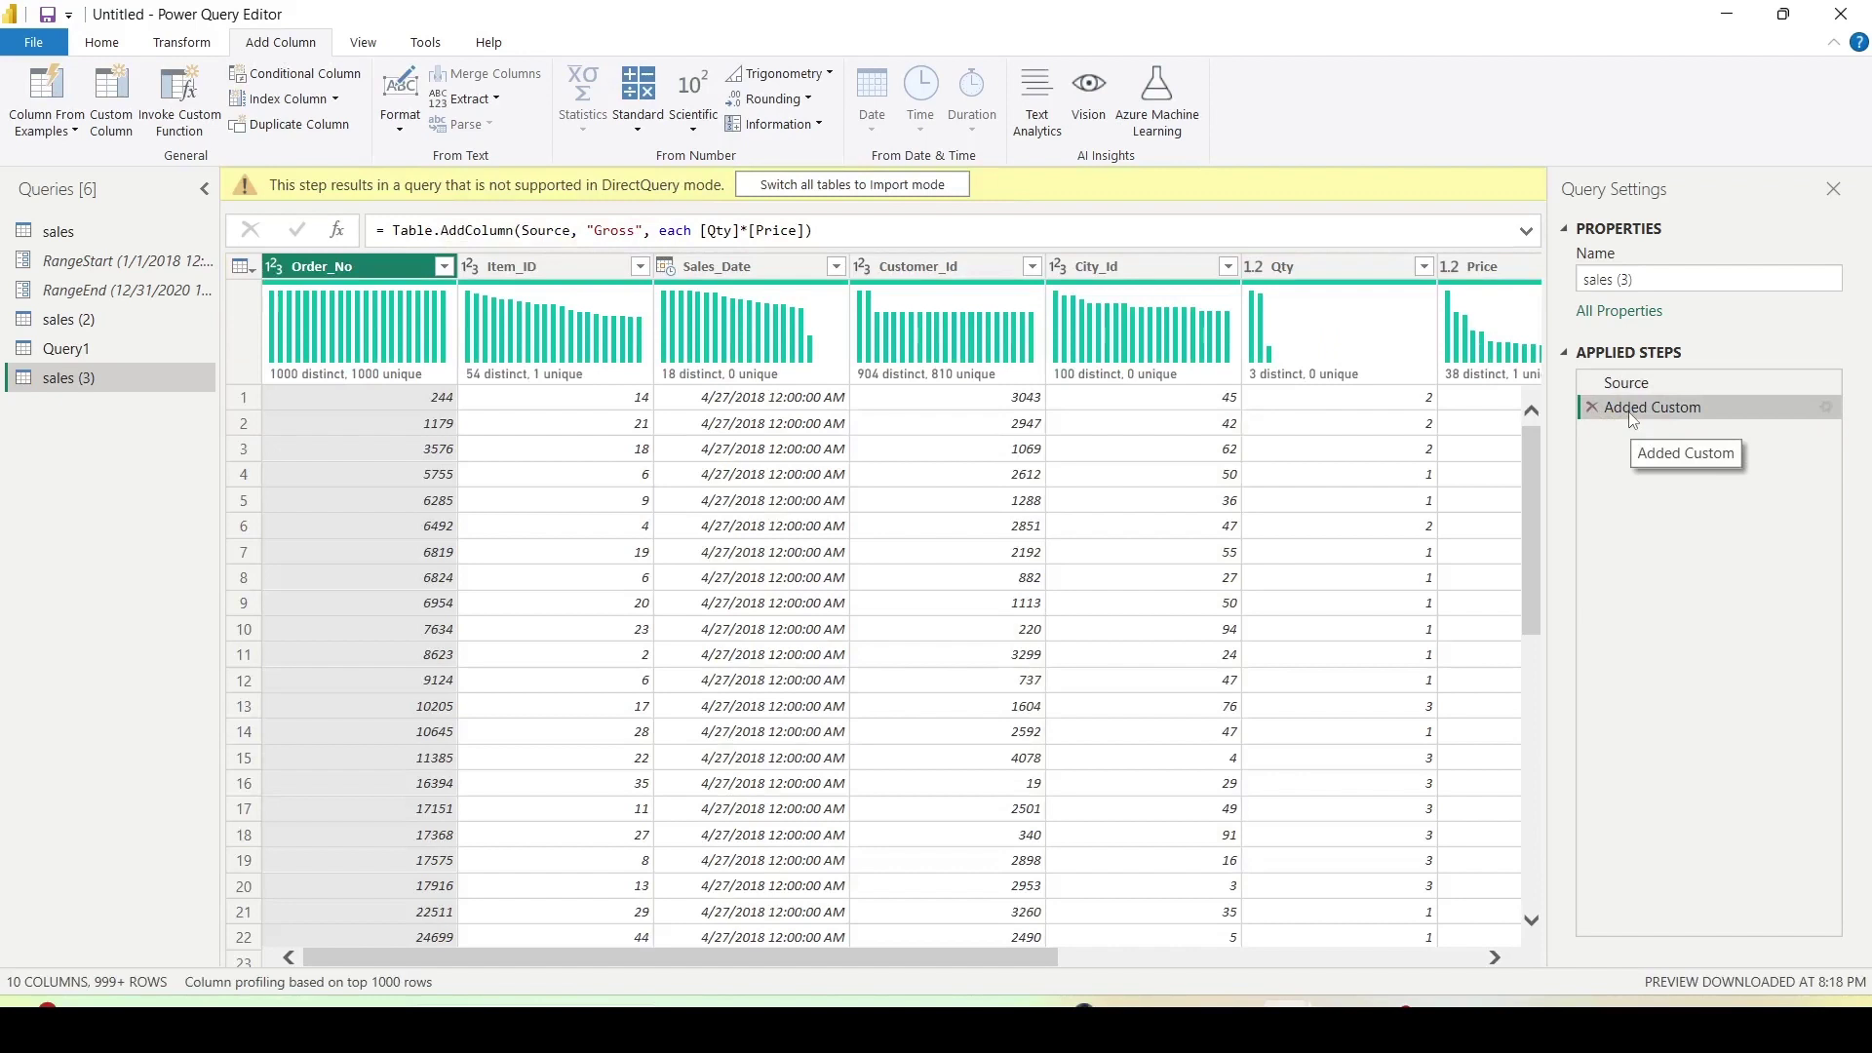
right_click(1633, 417)
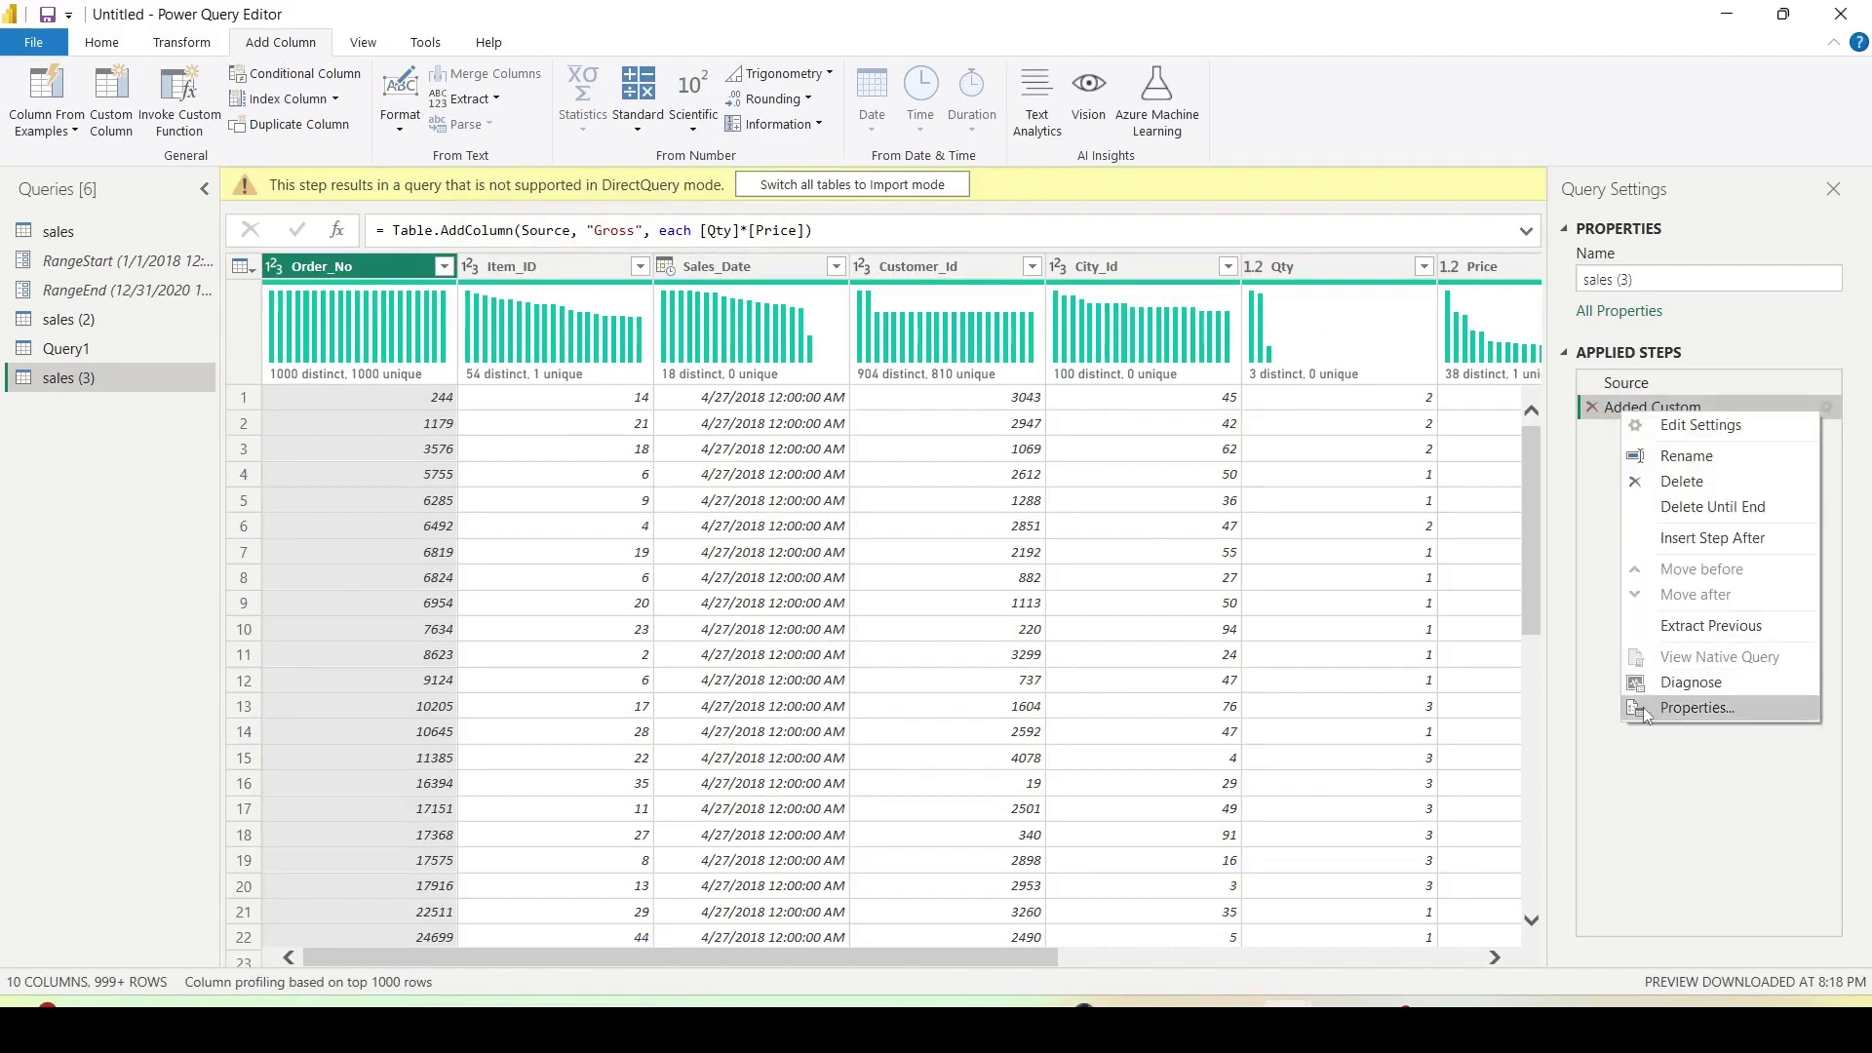
click(1696, 786)
- Extend the Value.NativeQuery call in the Source step of sales (3) with the arguments null and [EnableFolding= true]
click(1638, 384)
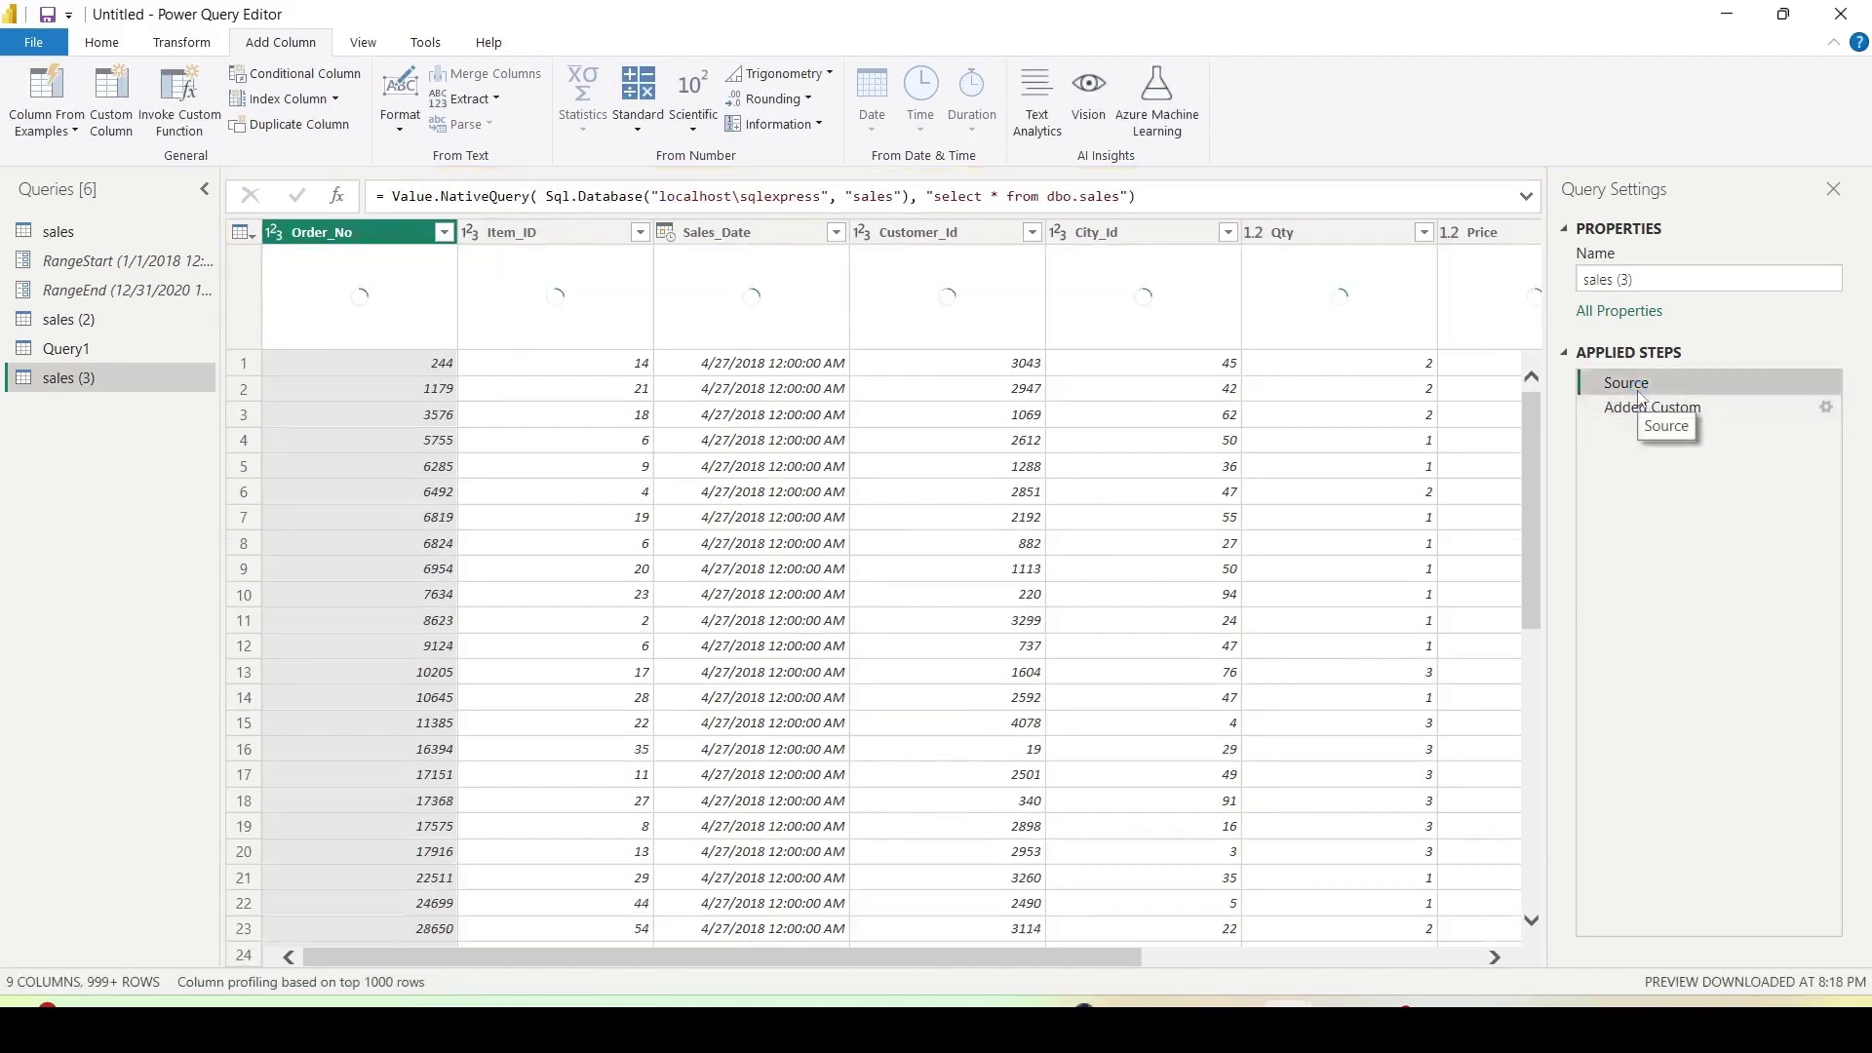
click(1131, 198)
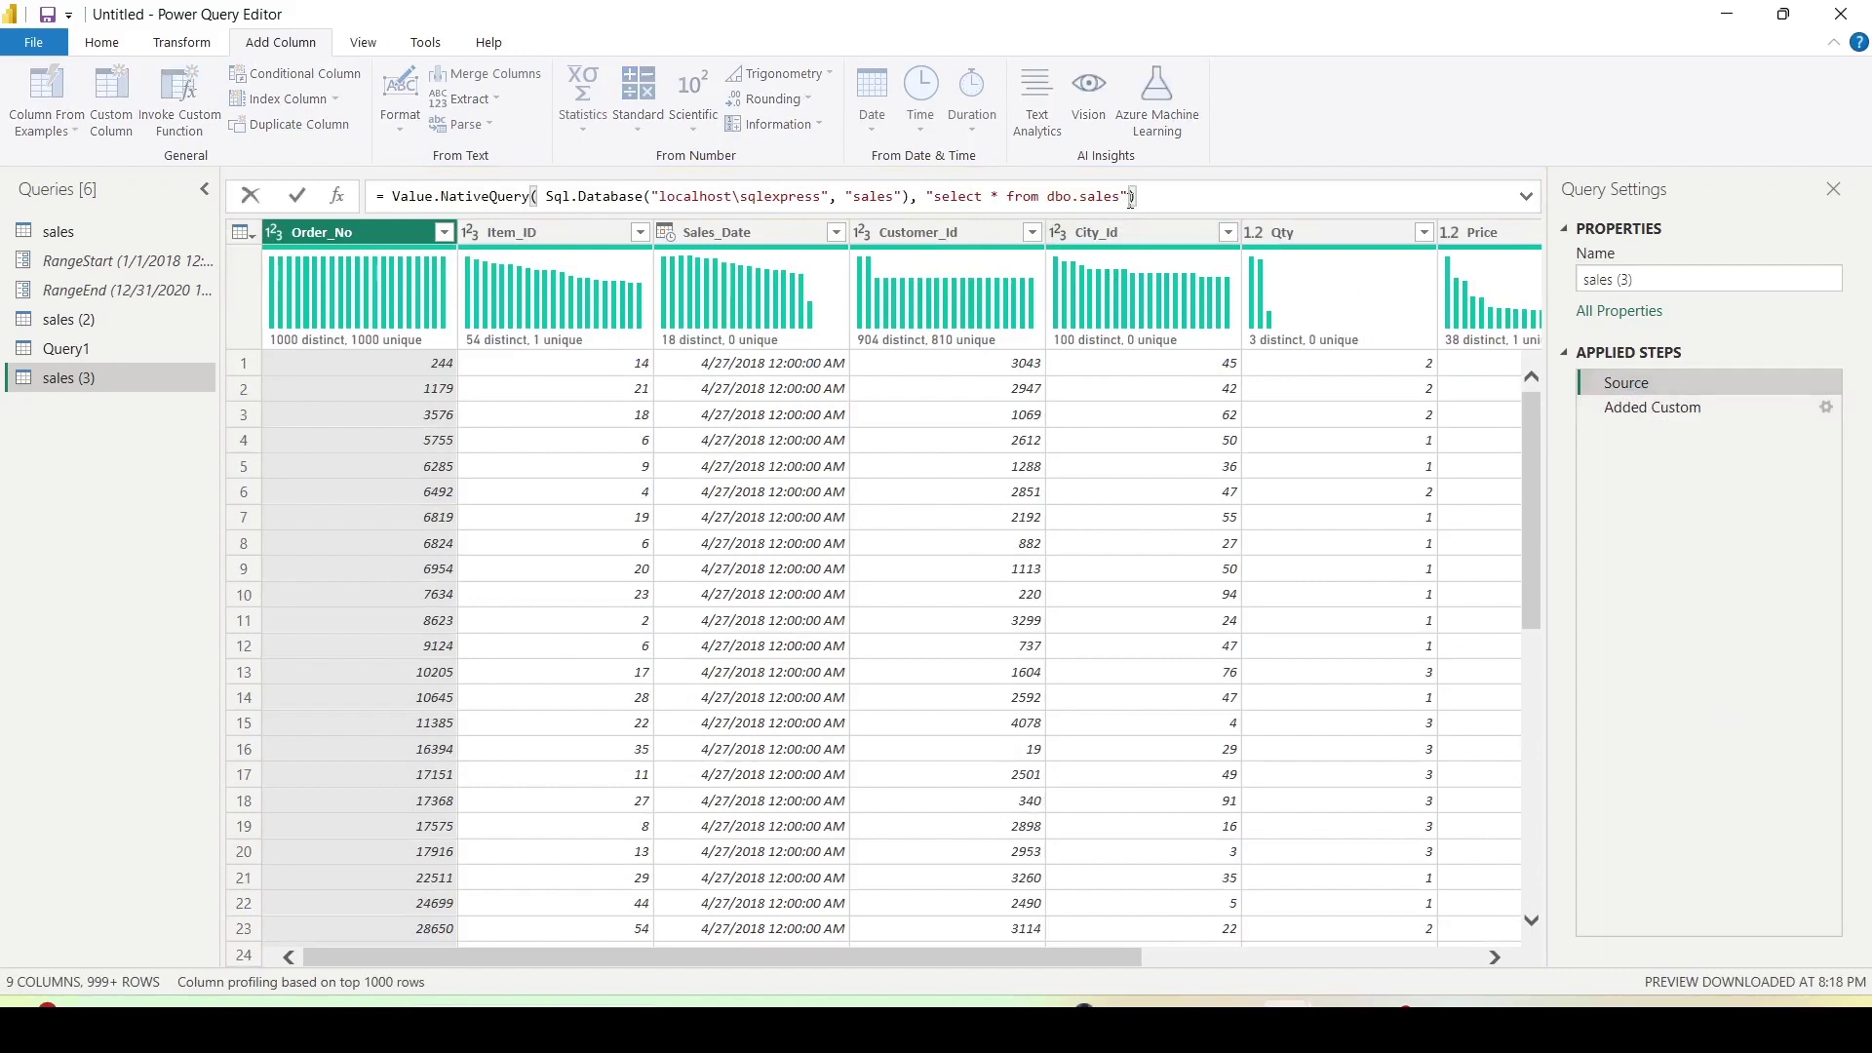
text(,)
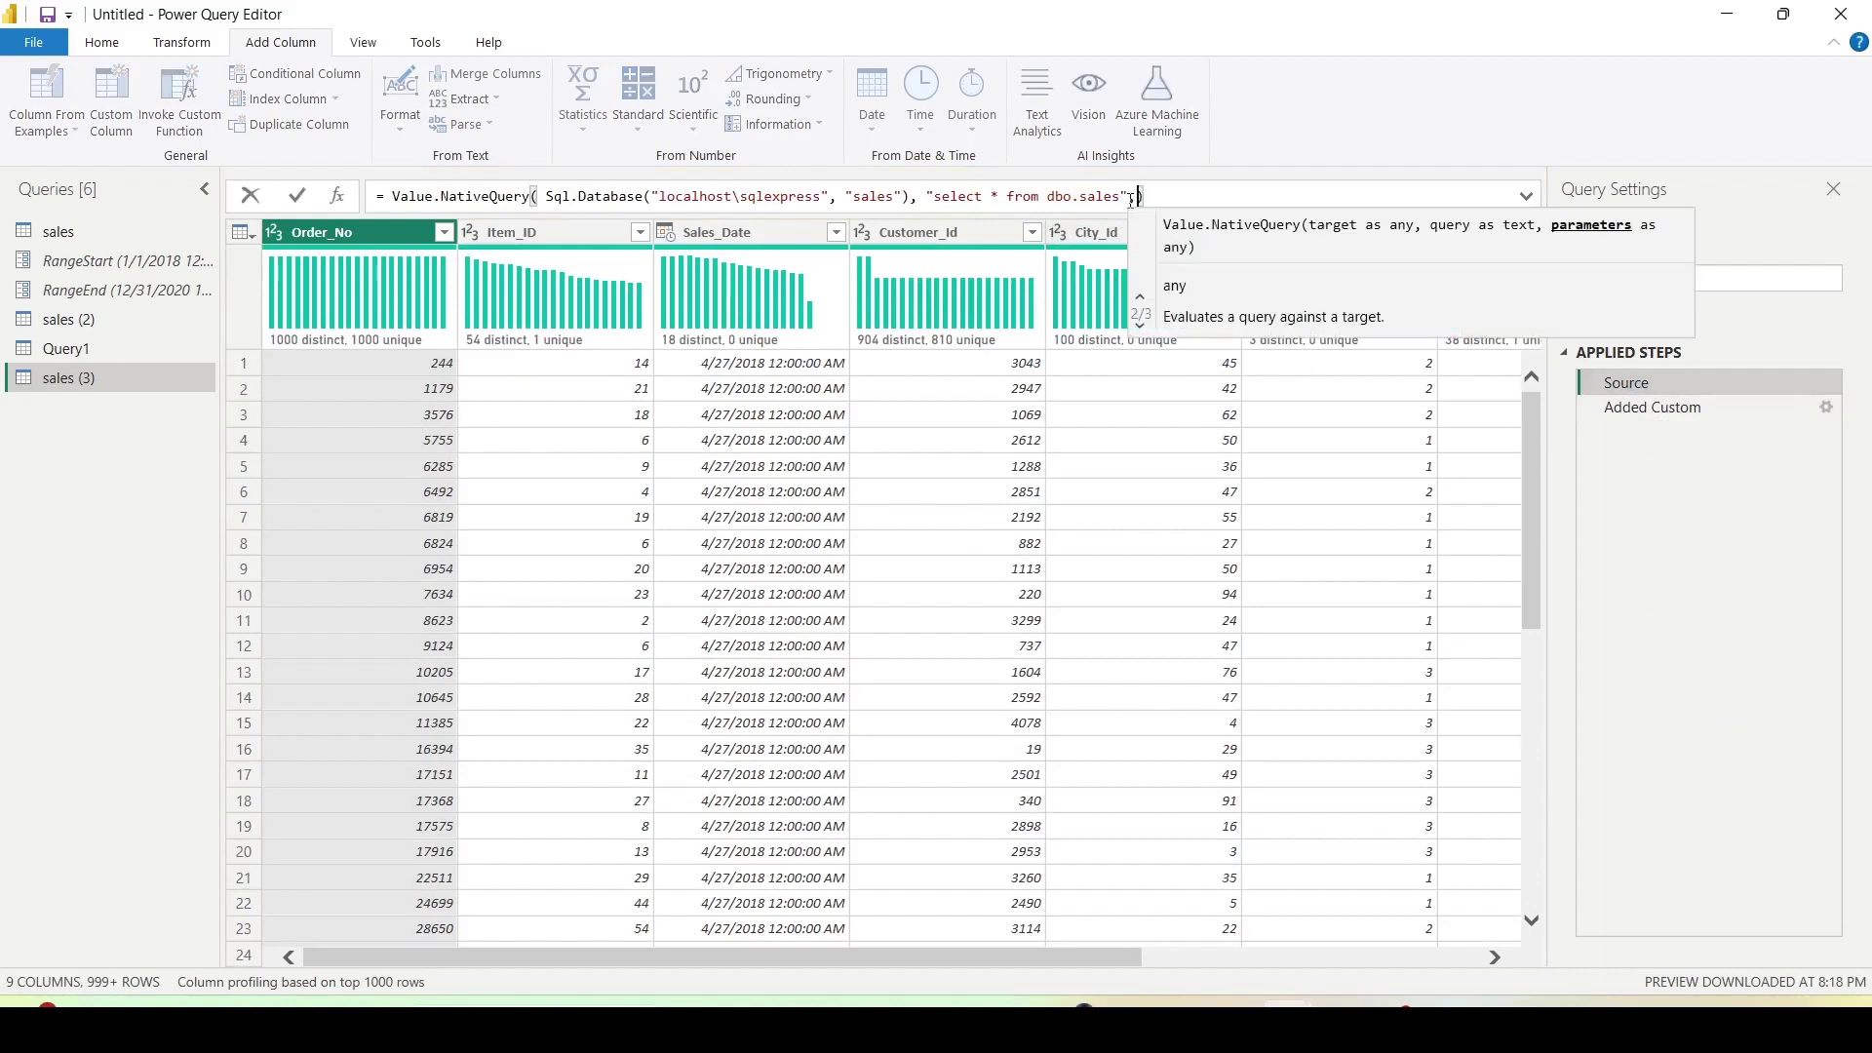
text(null, )
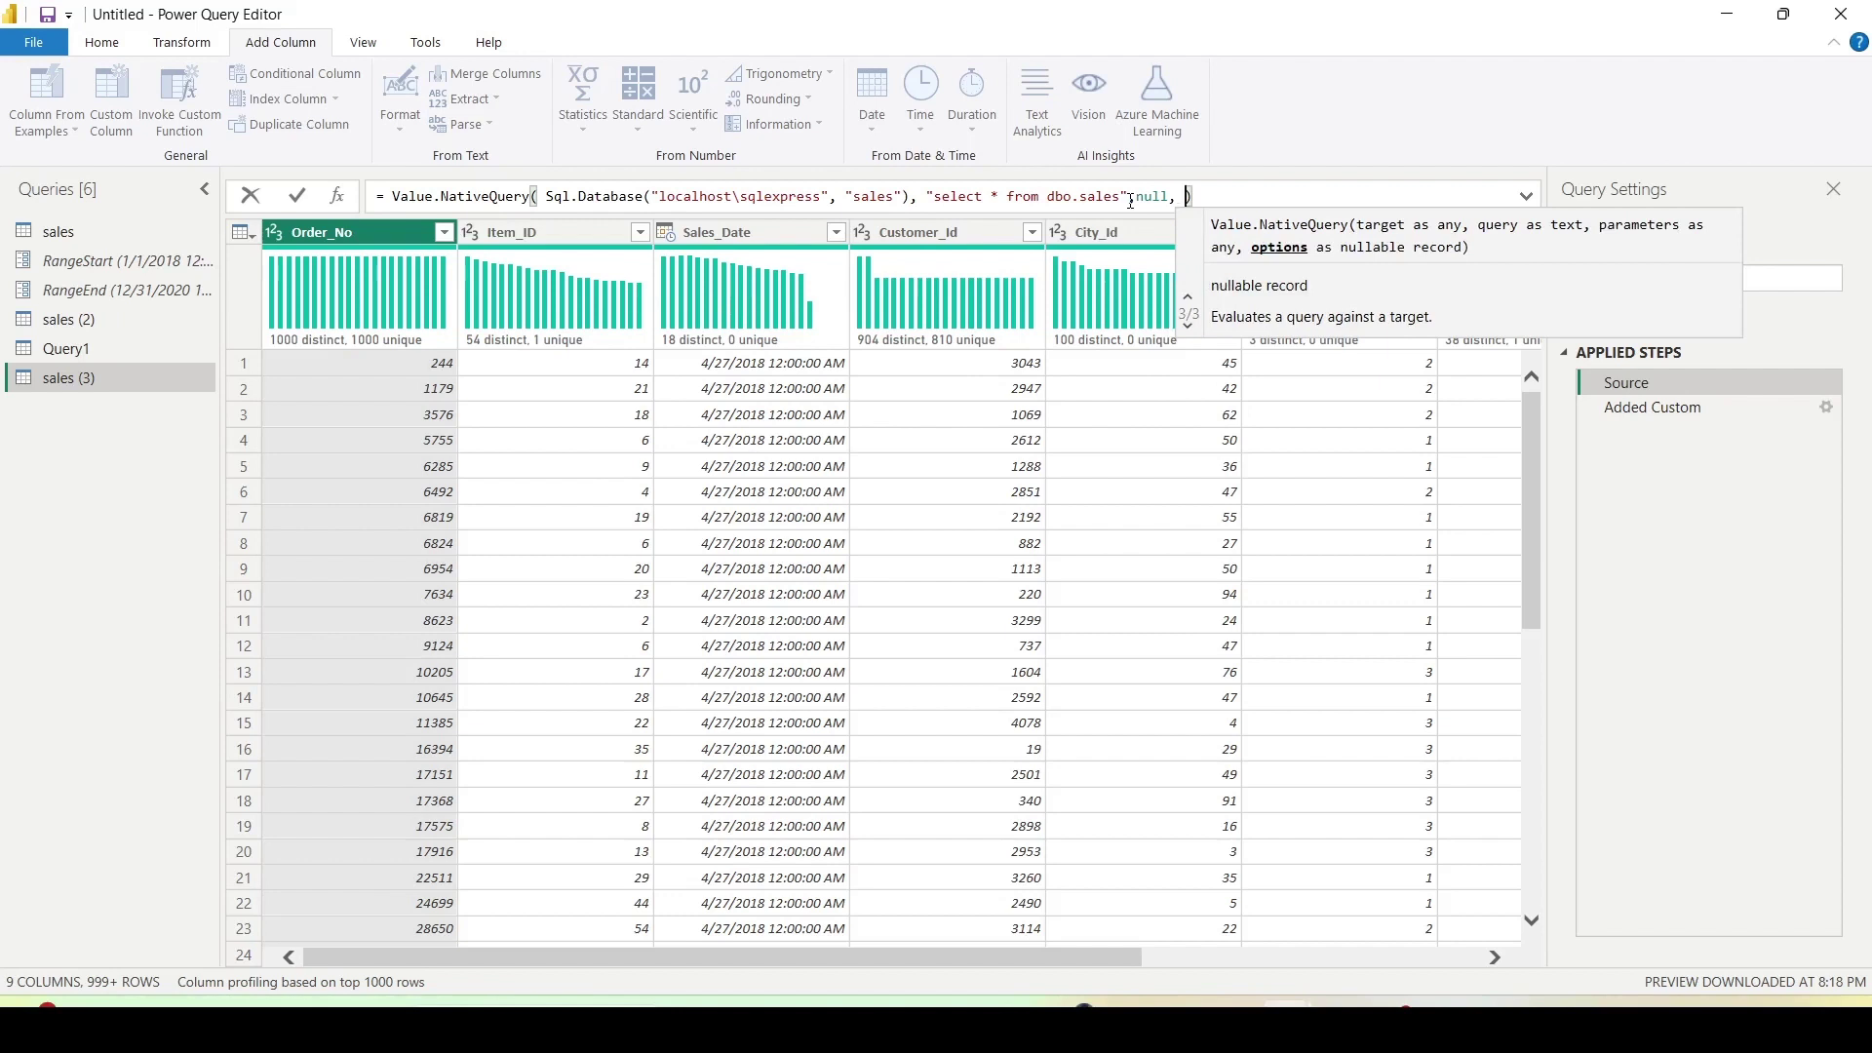
text([)
key(BackSpace)
text([)
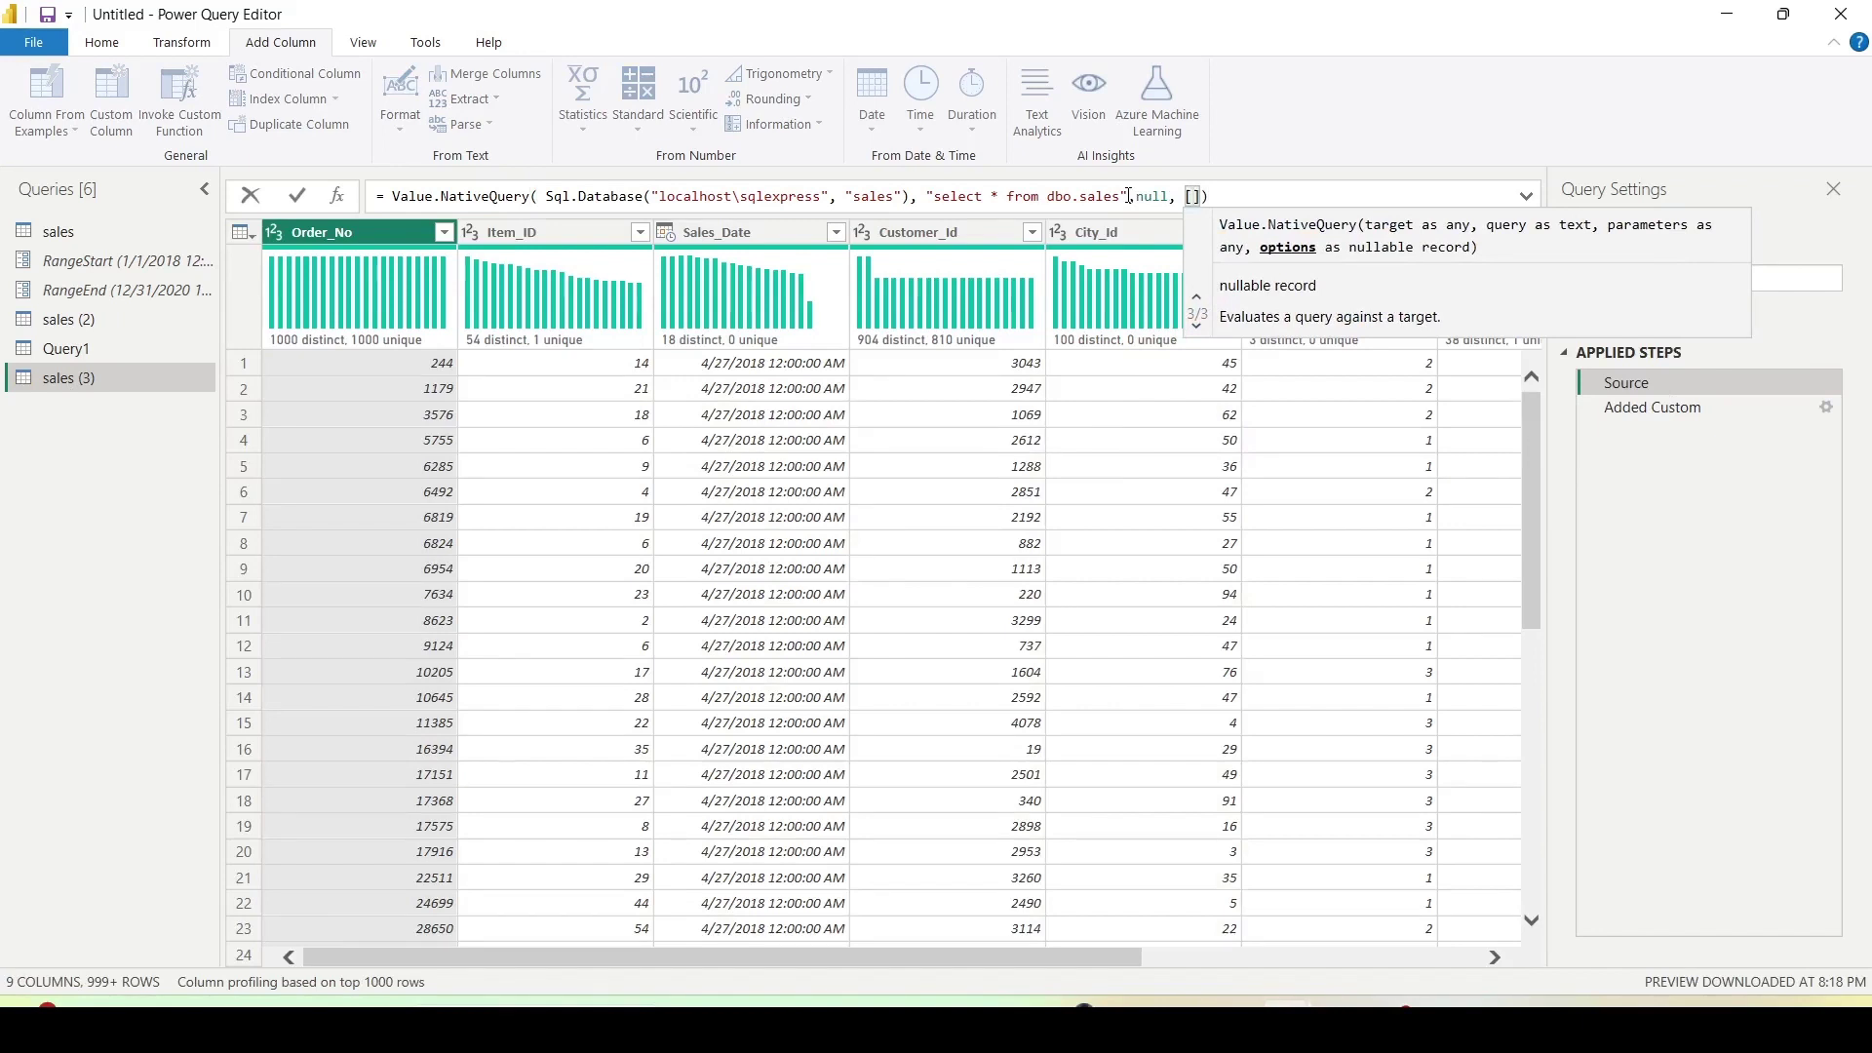
text(Enable)
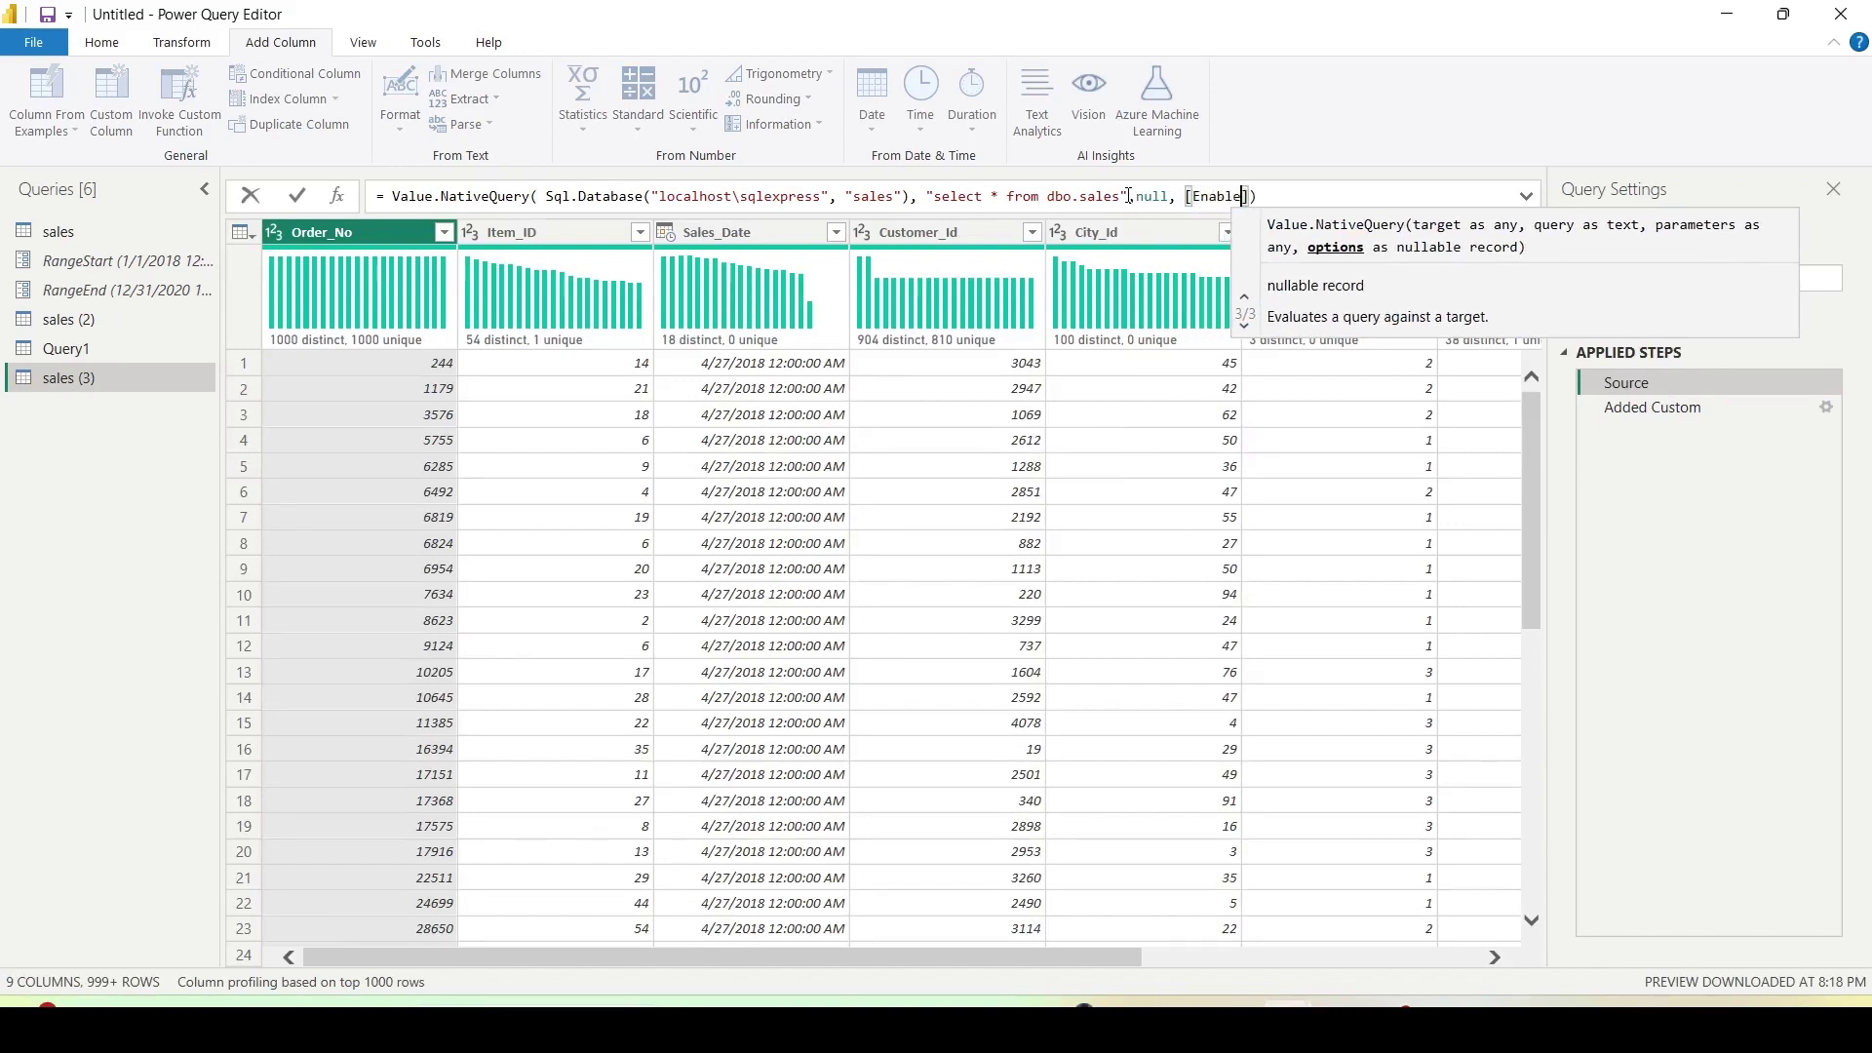
text(Folding)
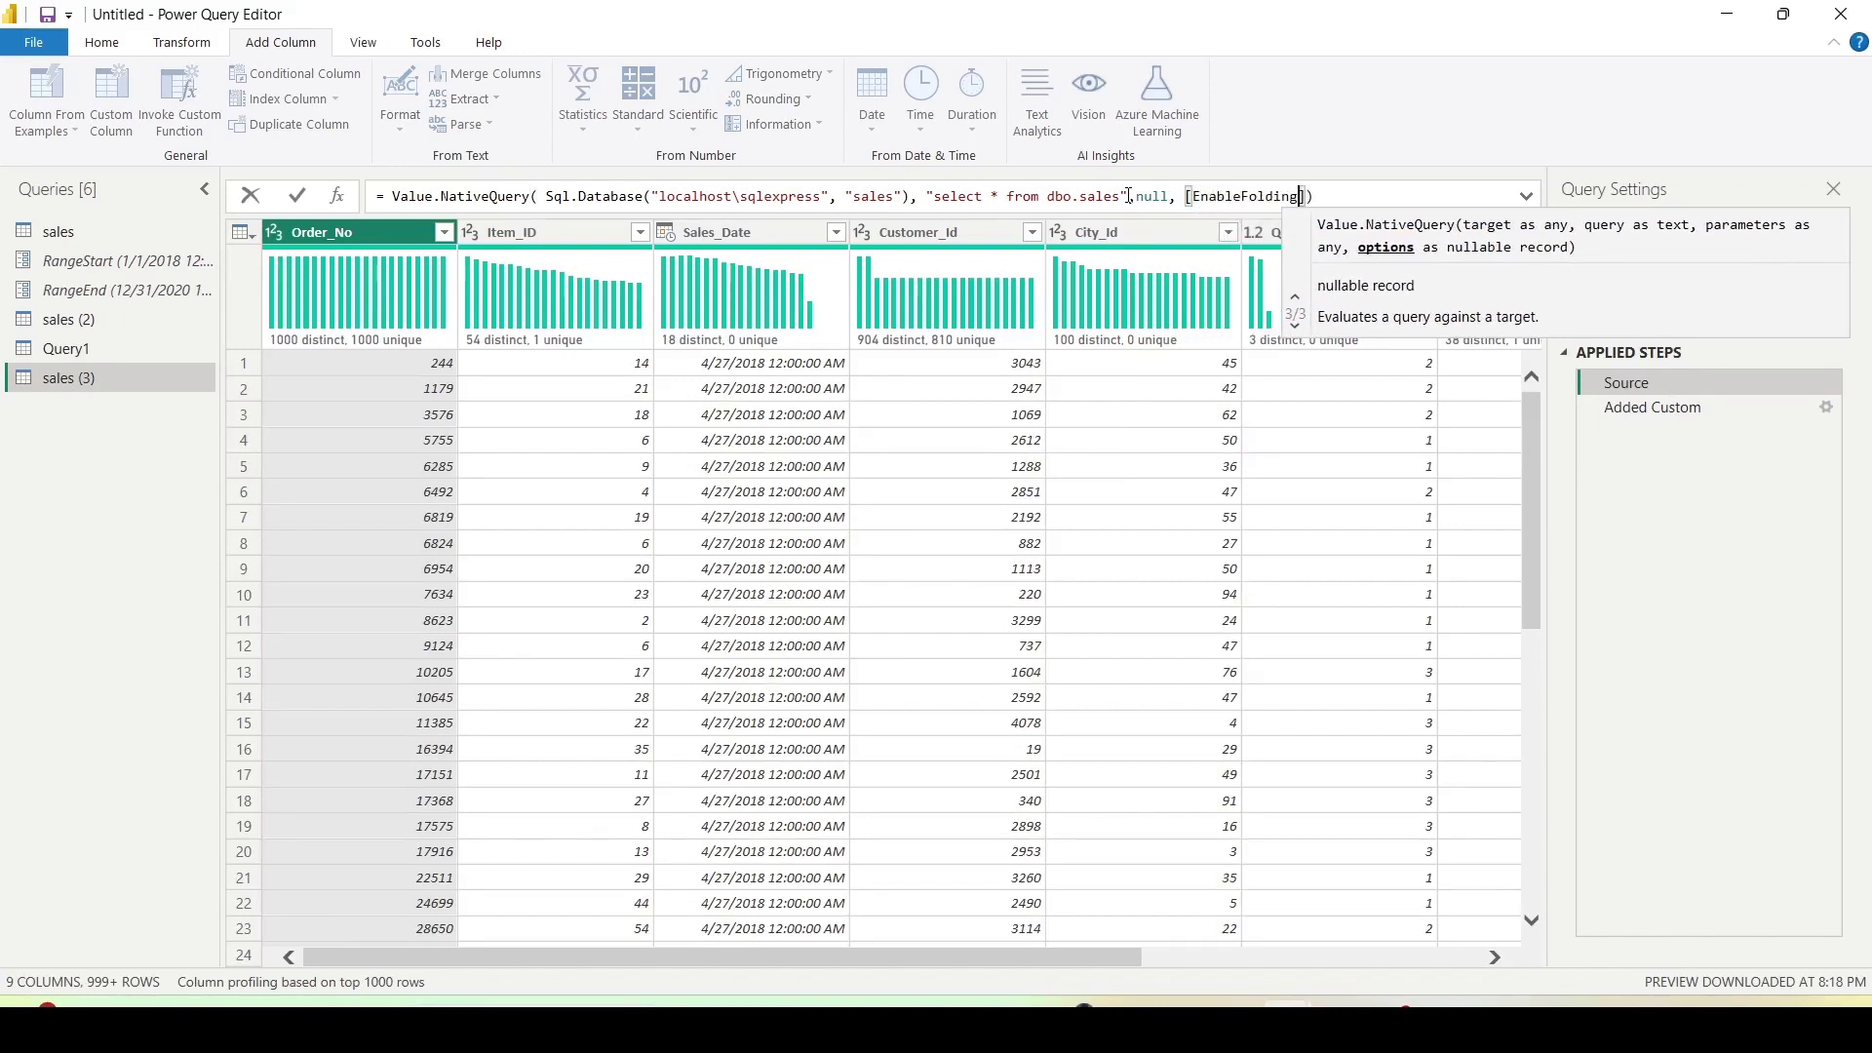
text(= true)
key(Return)
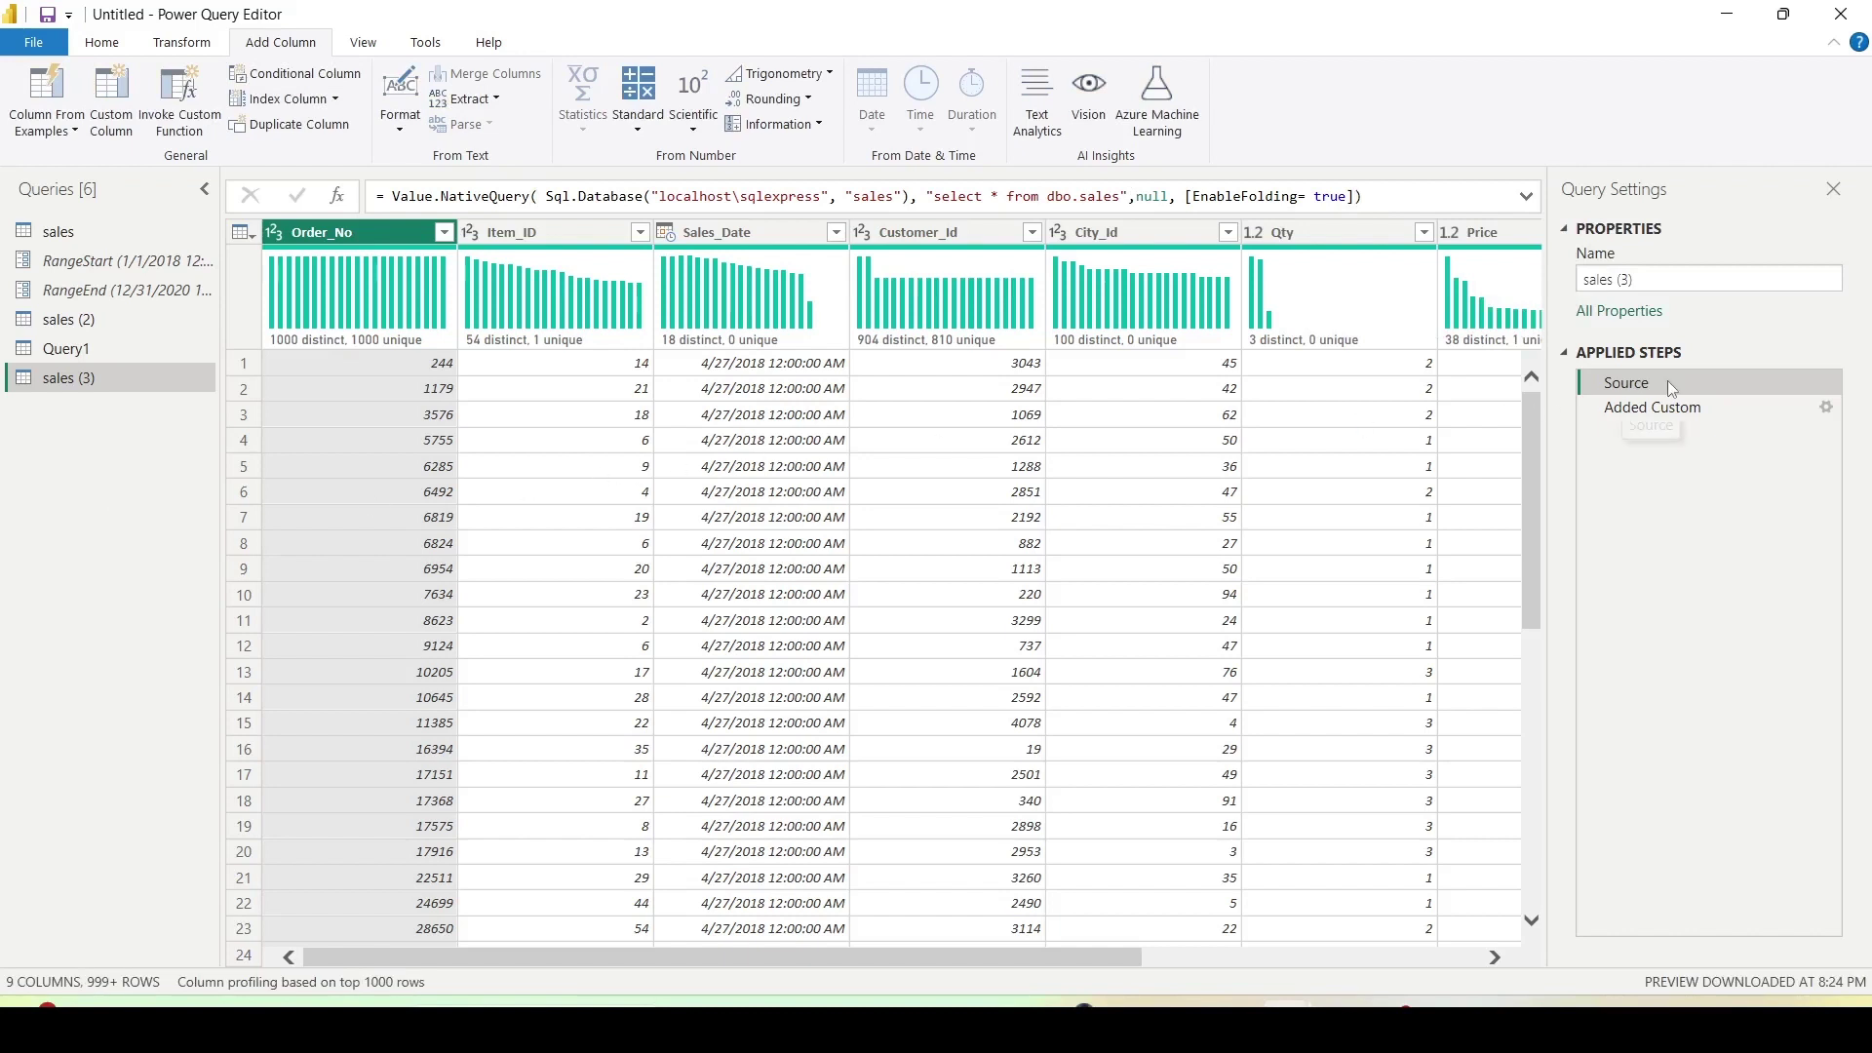
- View the native query of the Added Custom step in sales (3), and close it after reading
click(1657, 409)
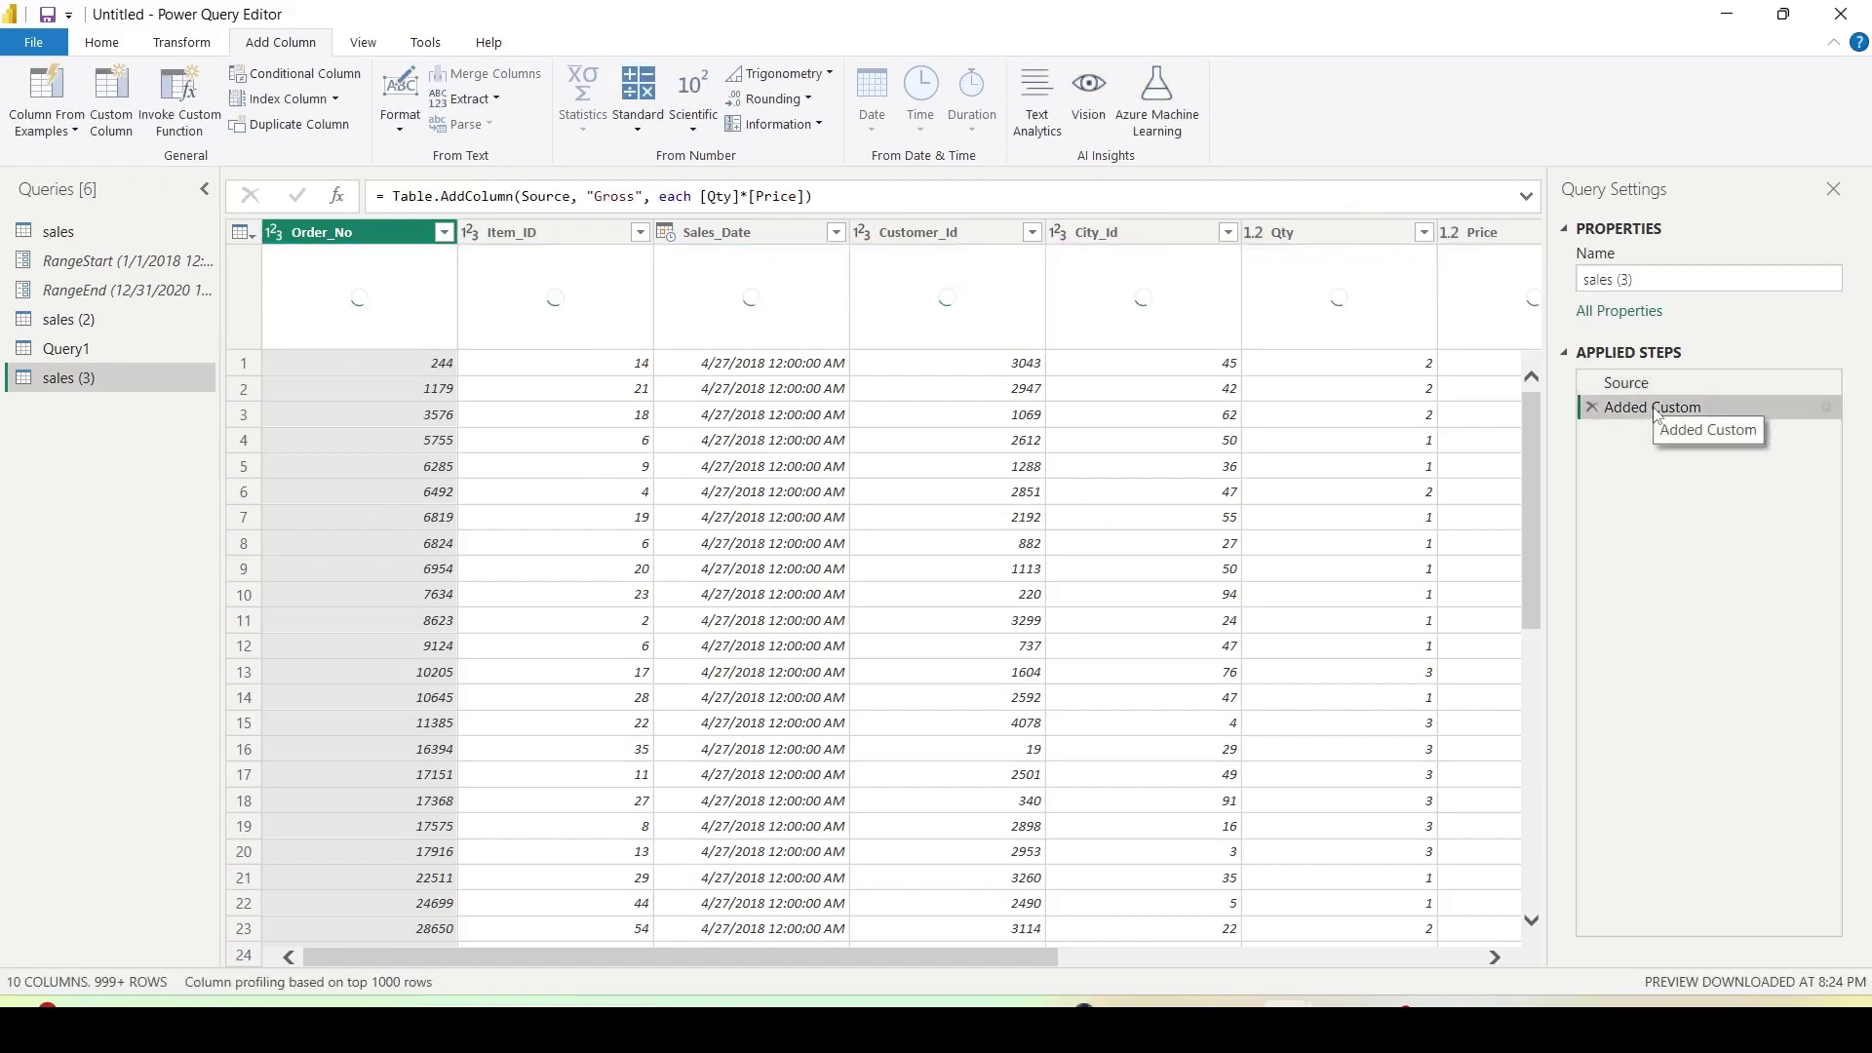
right_click(1711, 412)
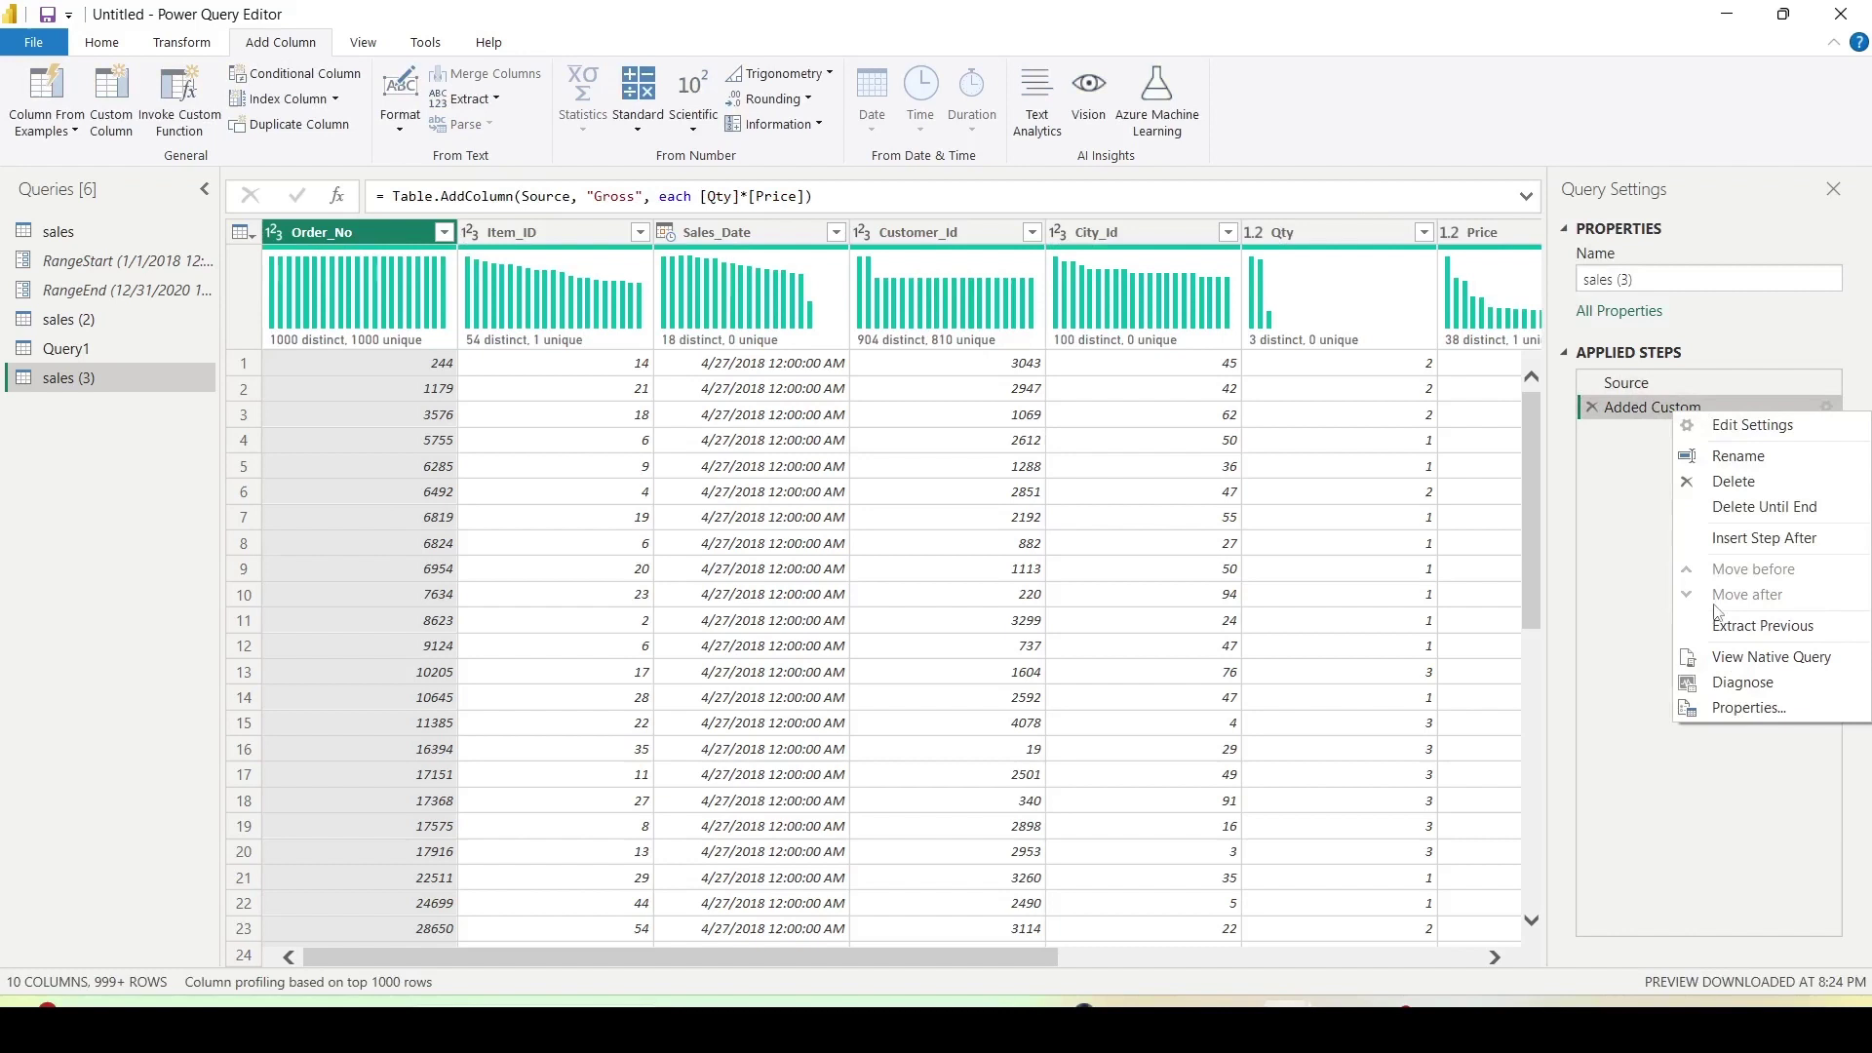
click(1724, 657)
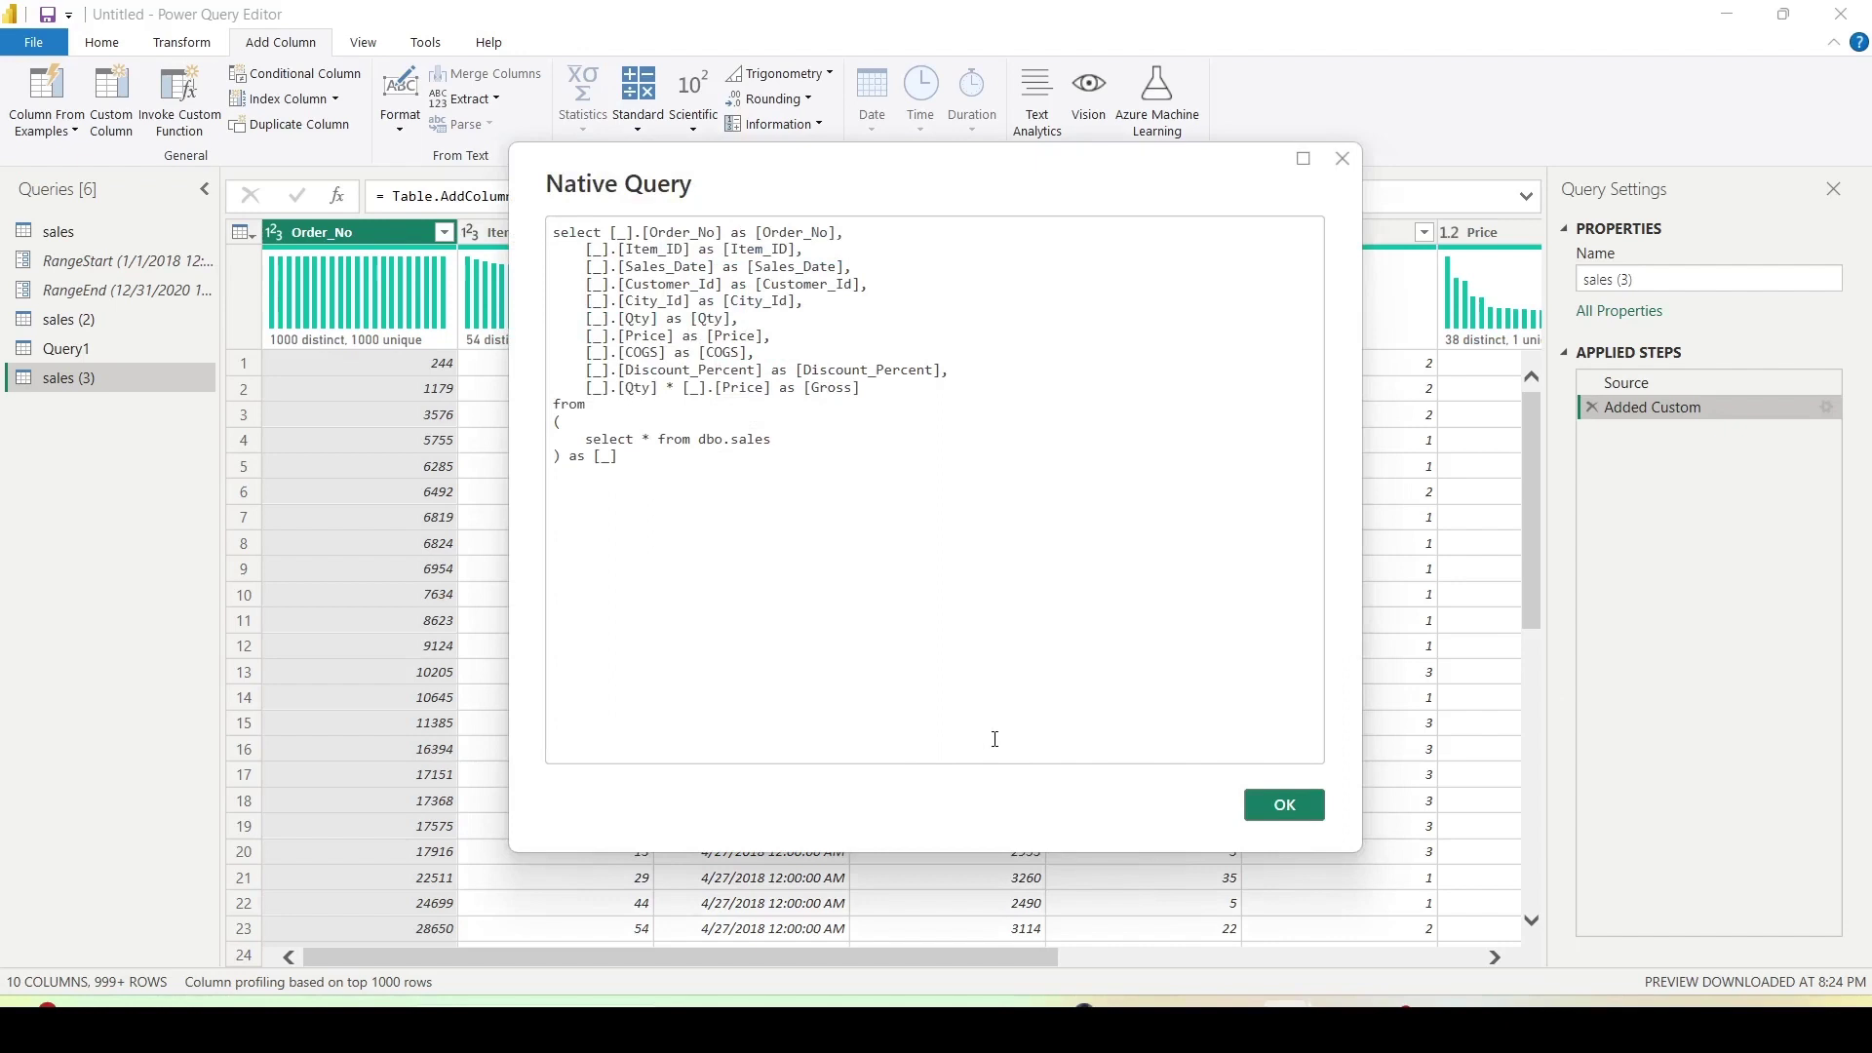
click(1287, 804)
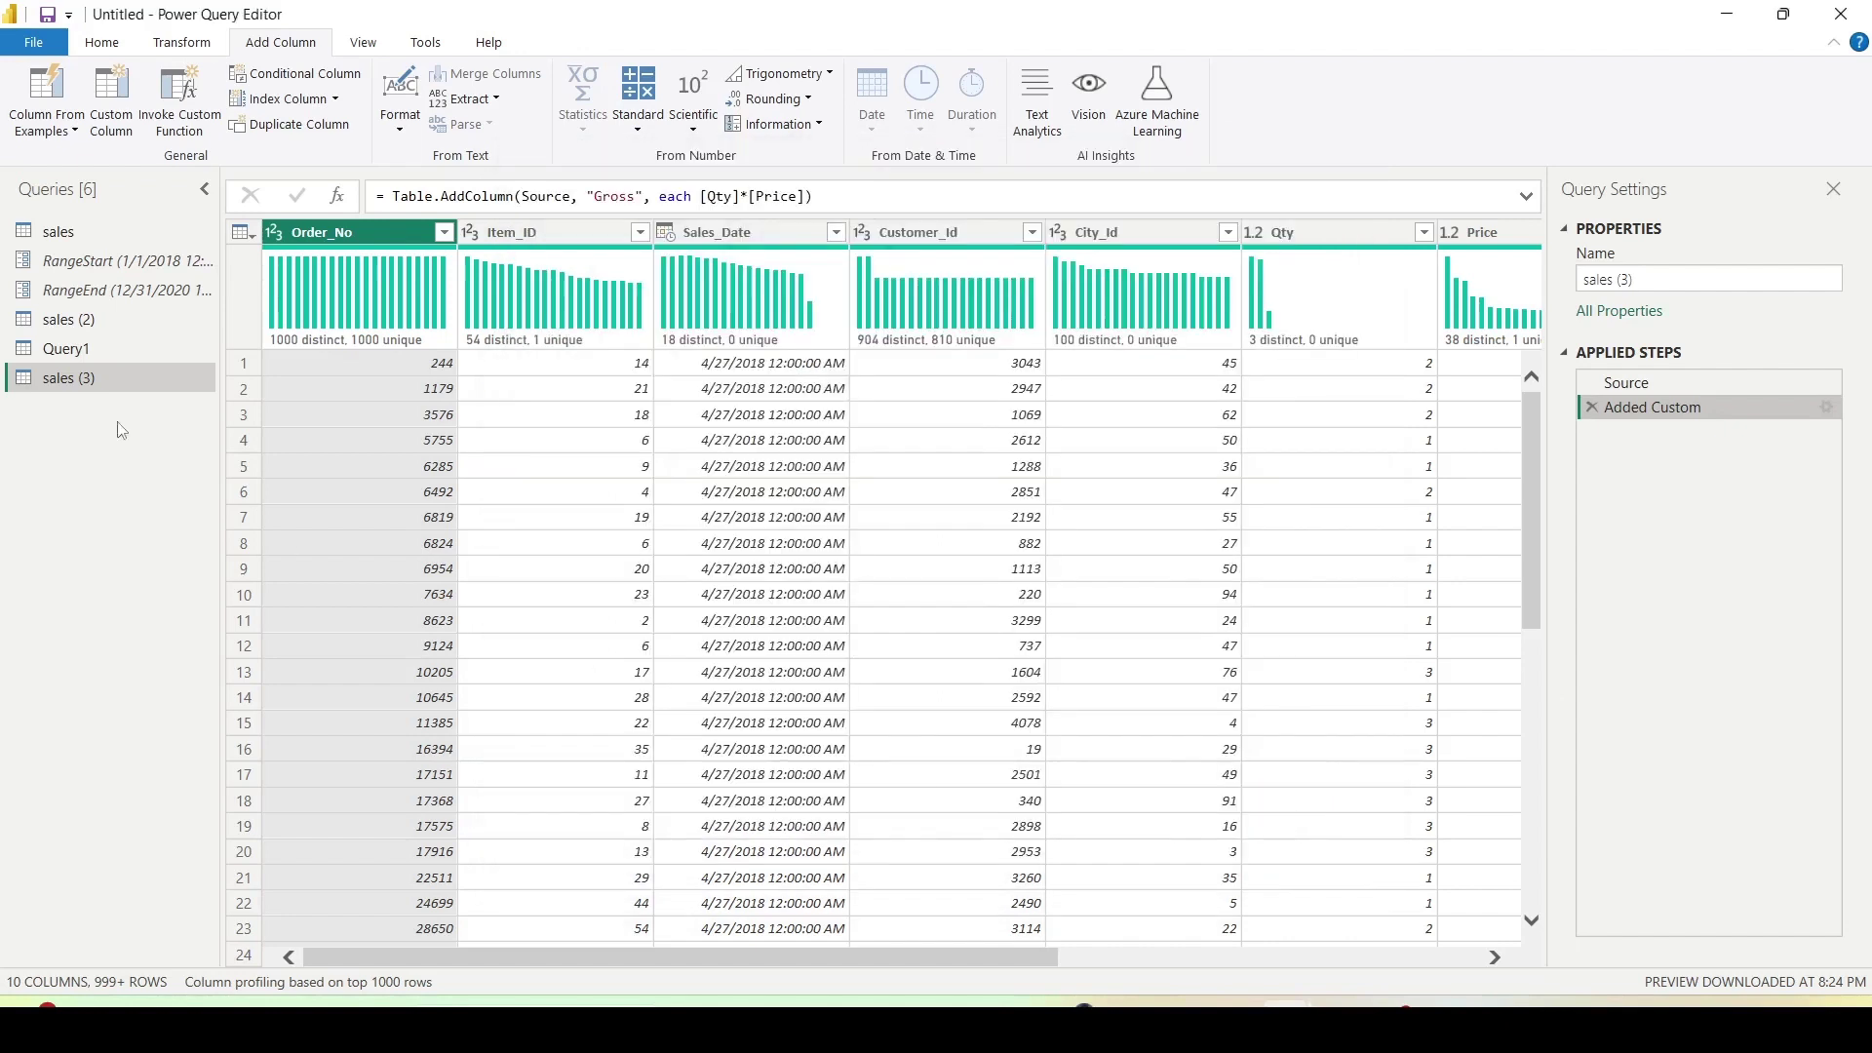
- Clear the trace in SQL Server Profiler, then return to Power Query Editor and refresh the sales (3) preview
click(105, 44)
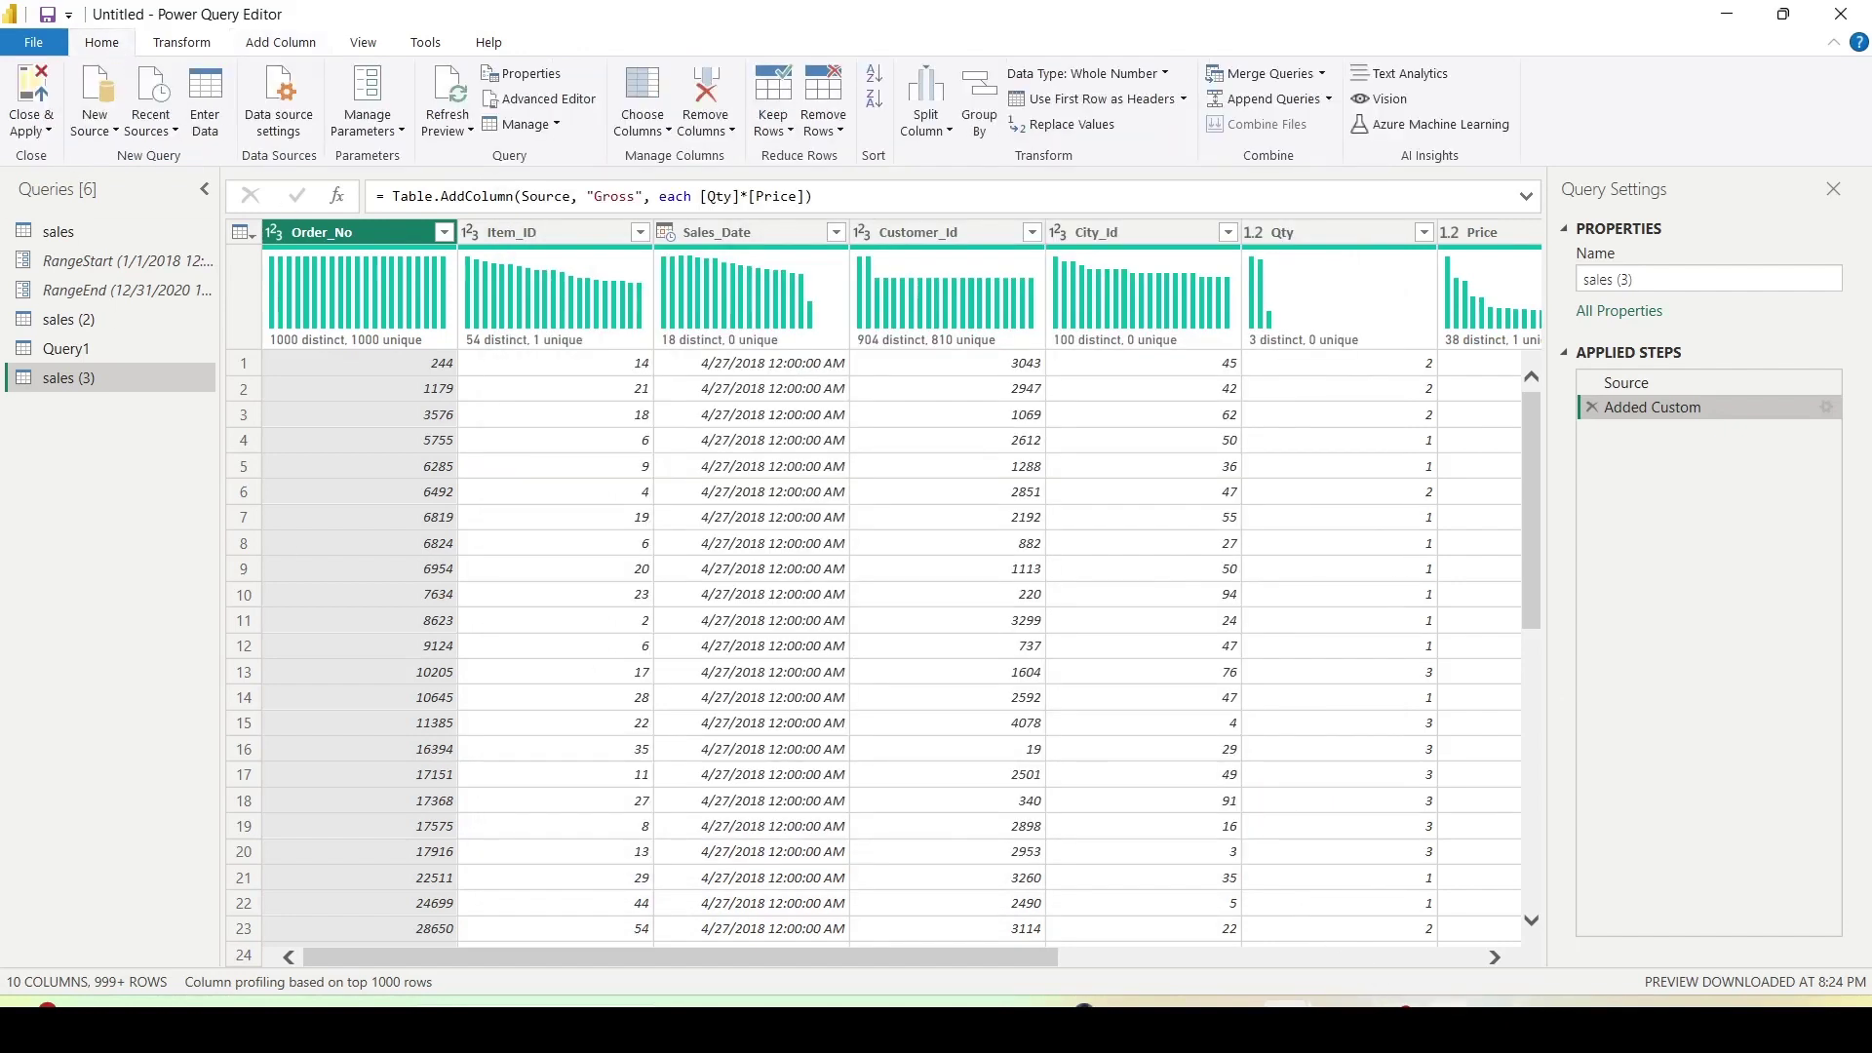
click(1450, 858)
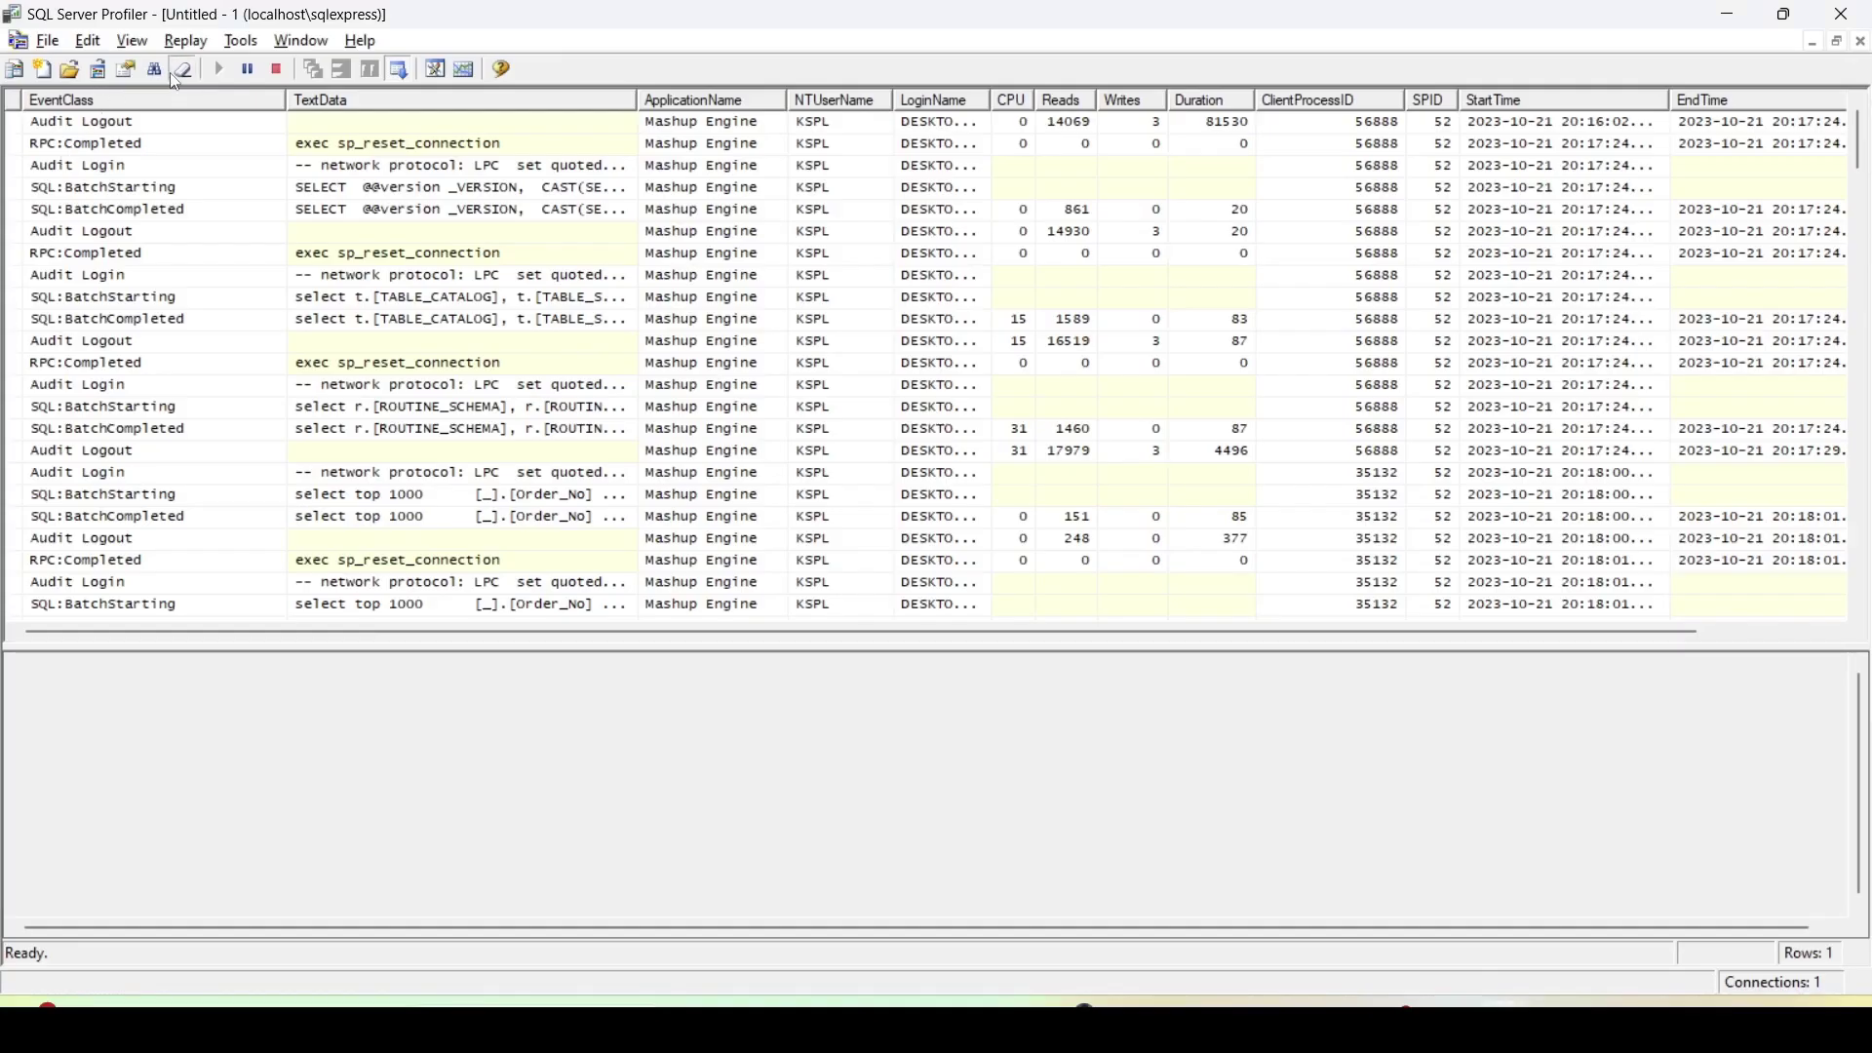
click(182, 69)
click(1735, 15)
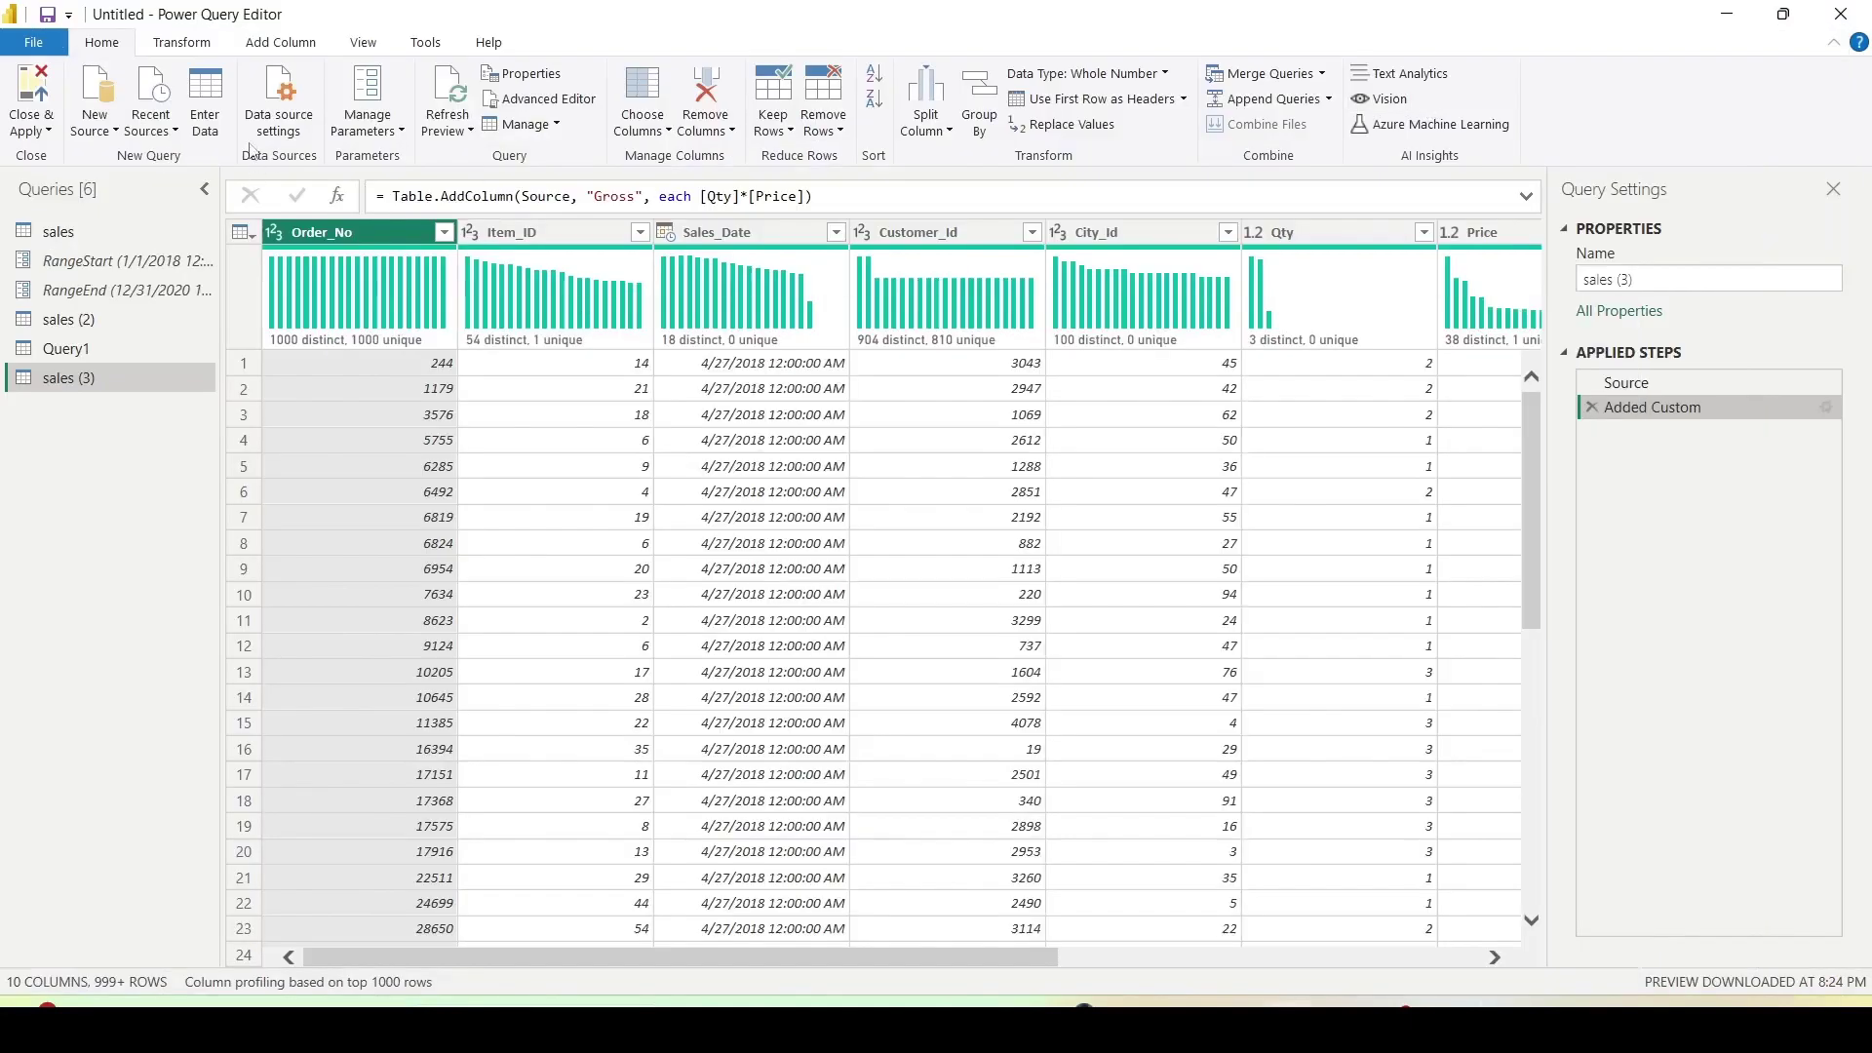
click(454, 123)
click(503, 155)
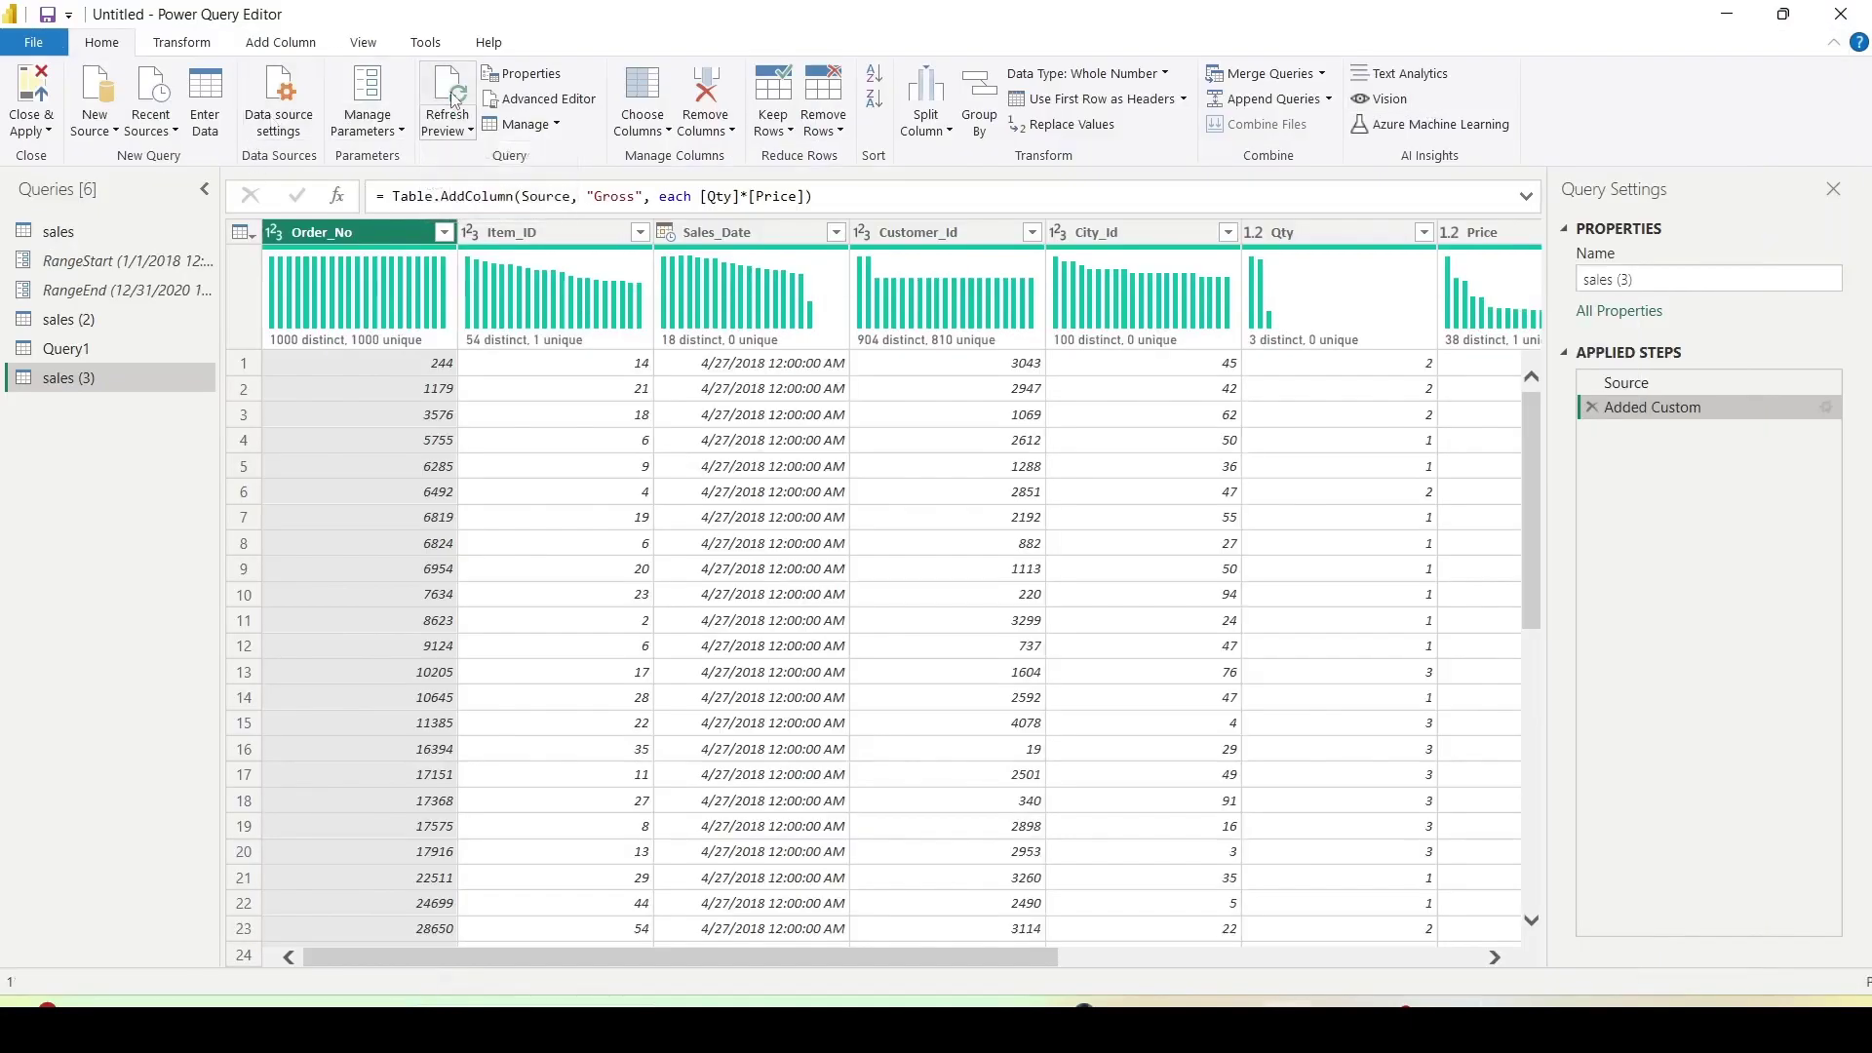
- Switch to SQL Server Profiler, examine the traced batch statement that computes Gross, and return to Power Query Editor
key(alt+Tab)
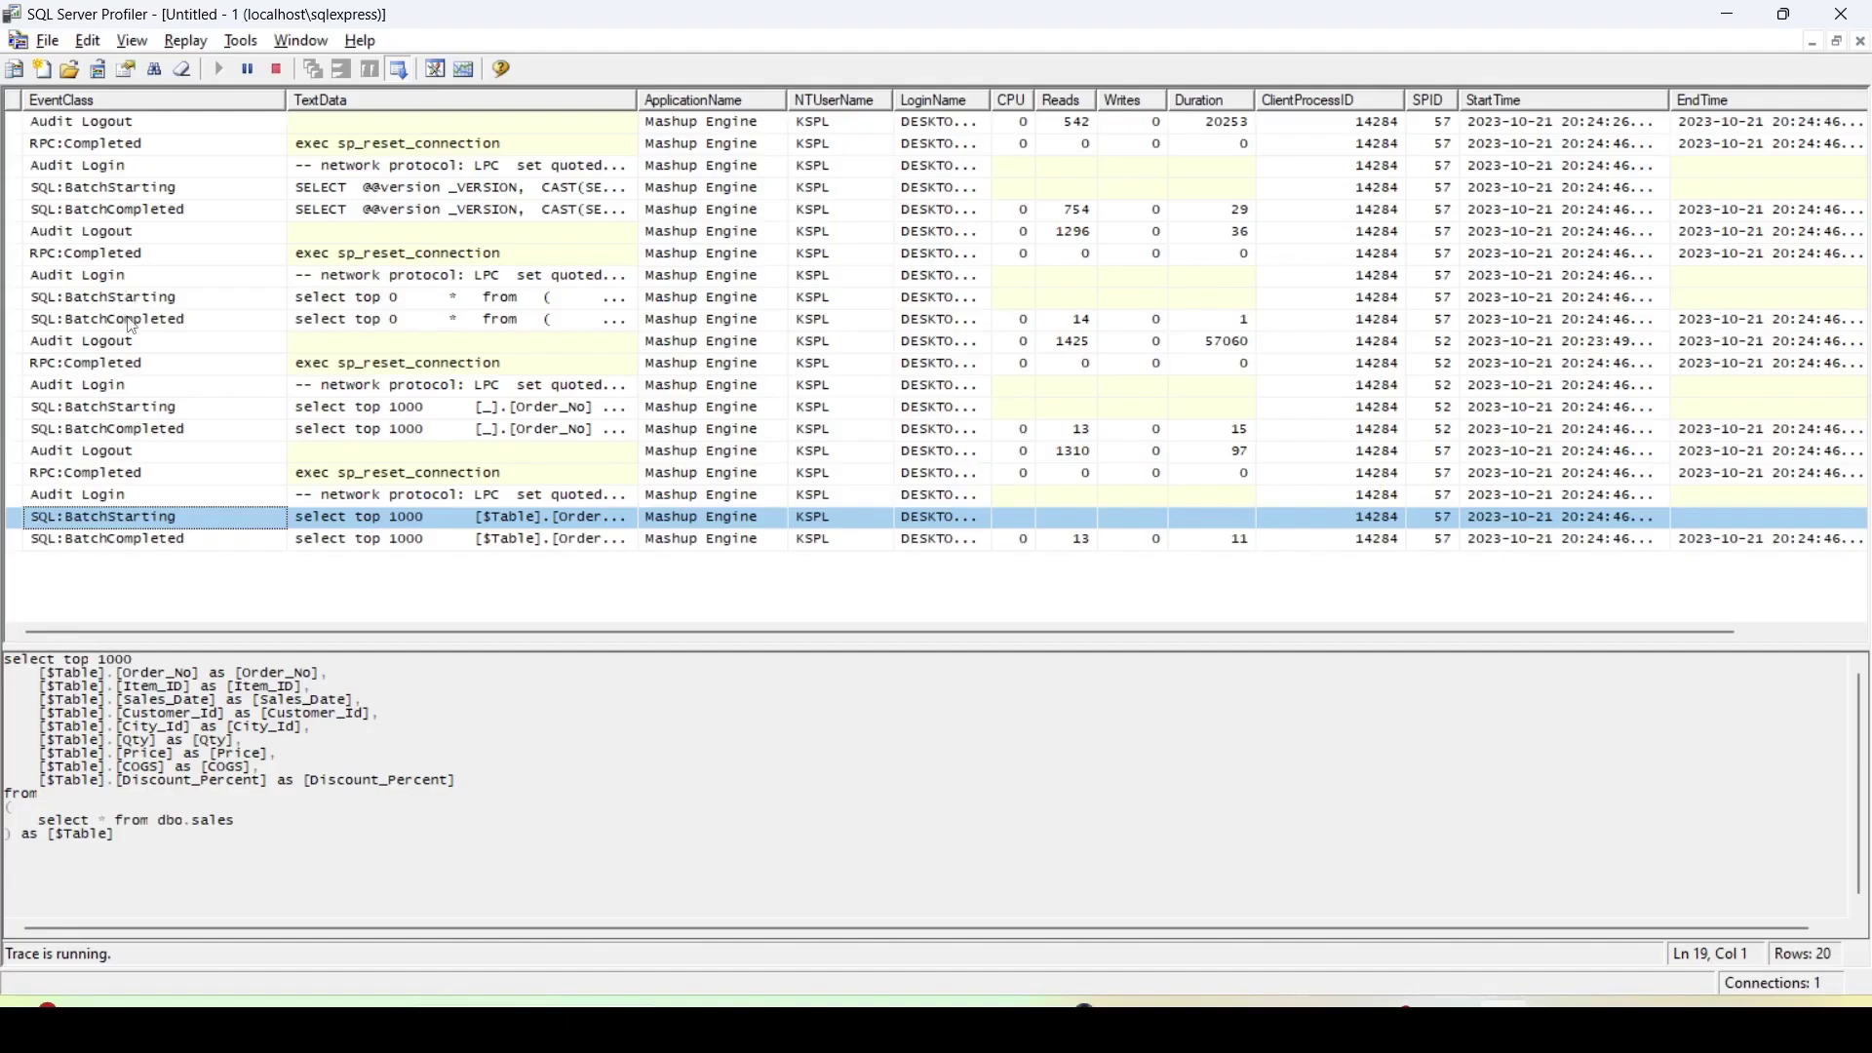
click(115, 409)
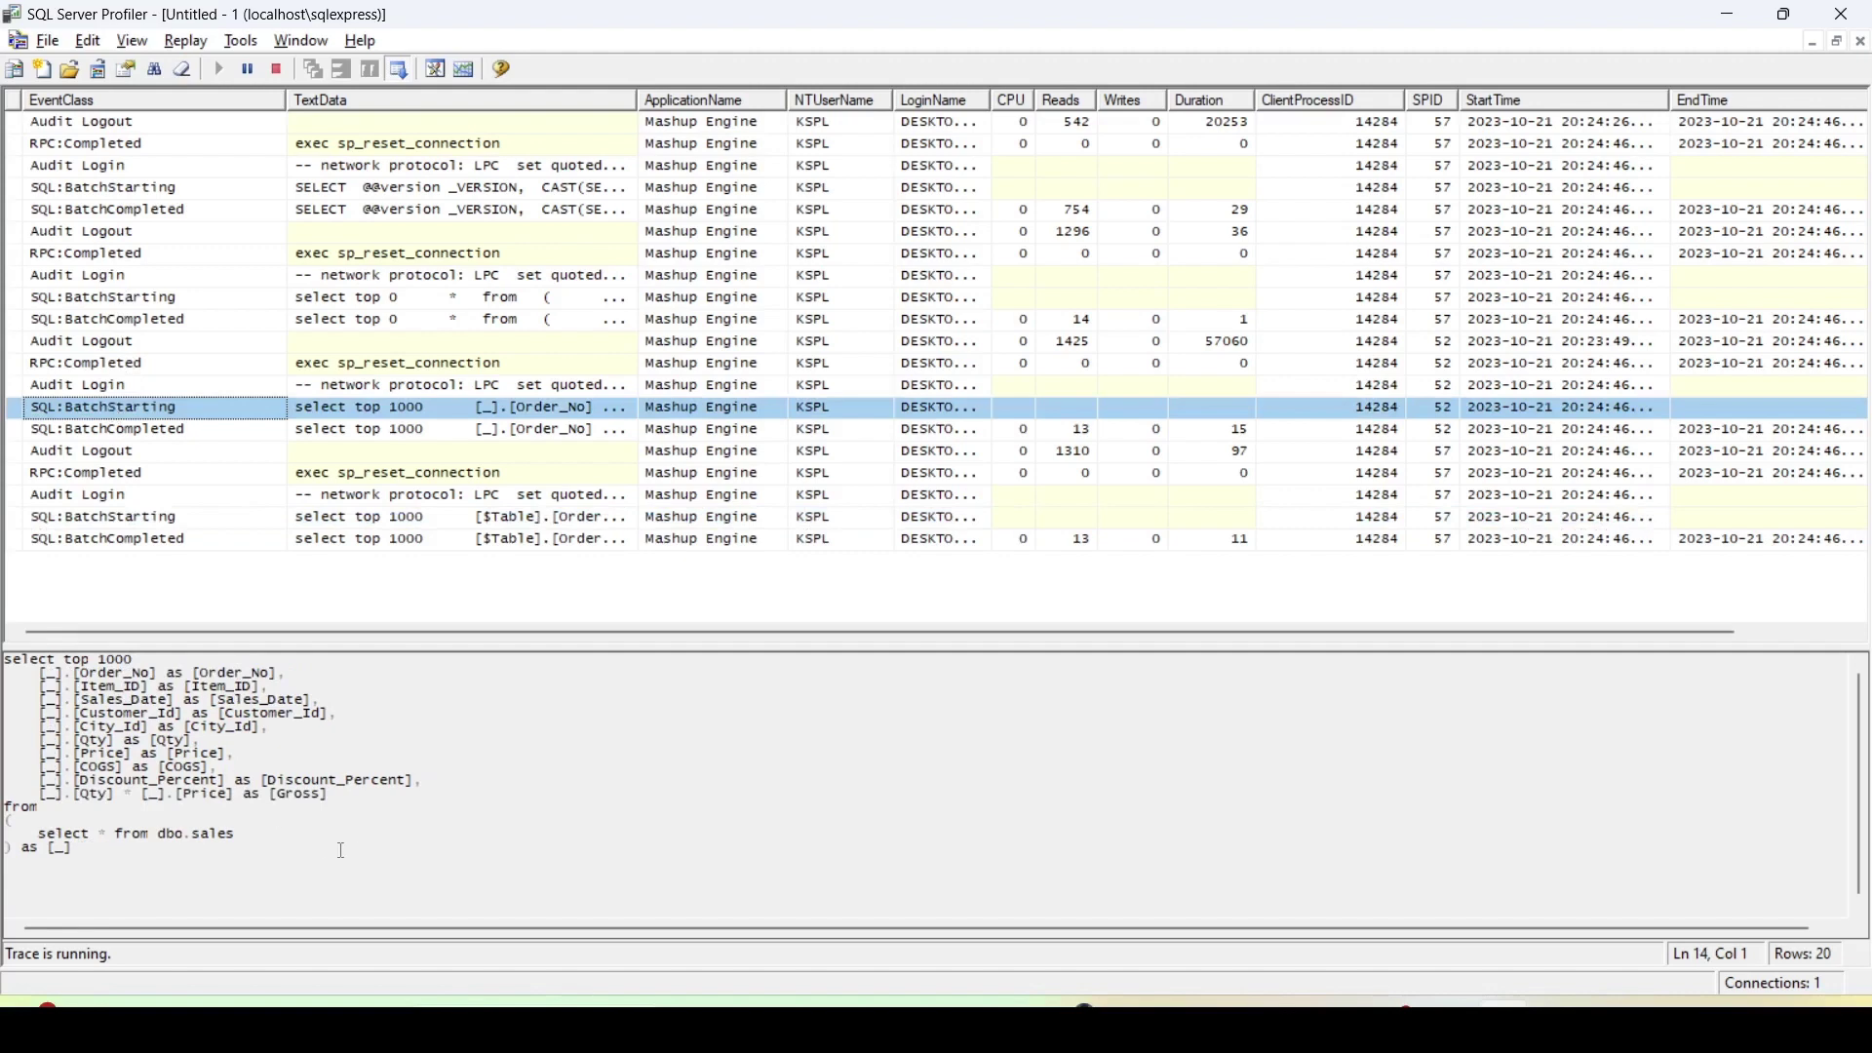
drag(76, 851, 5, 665)
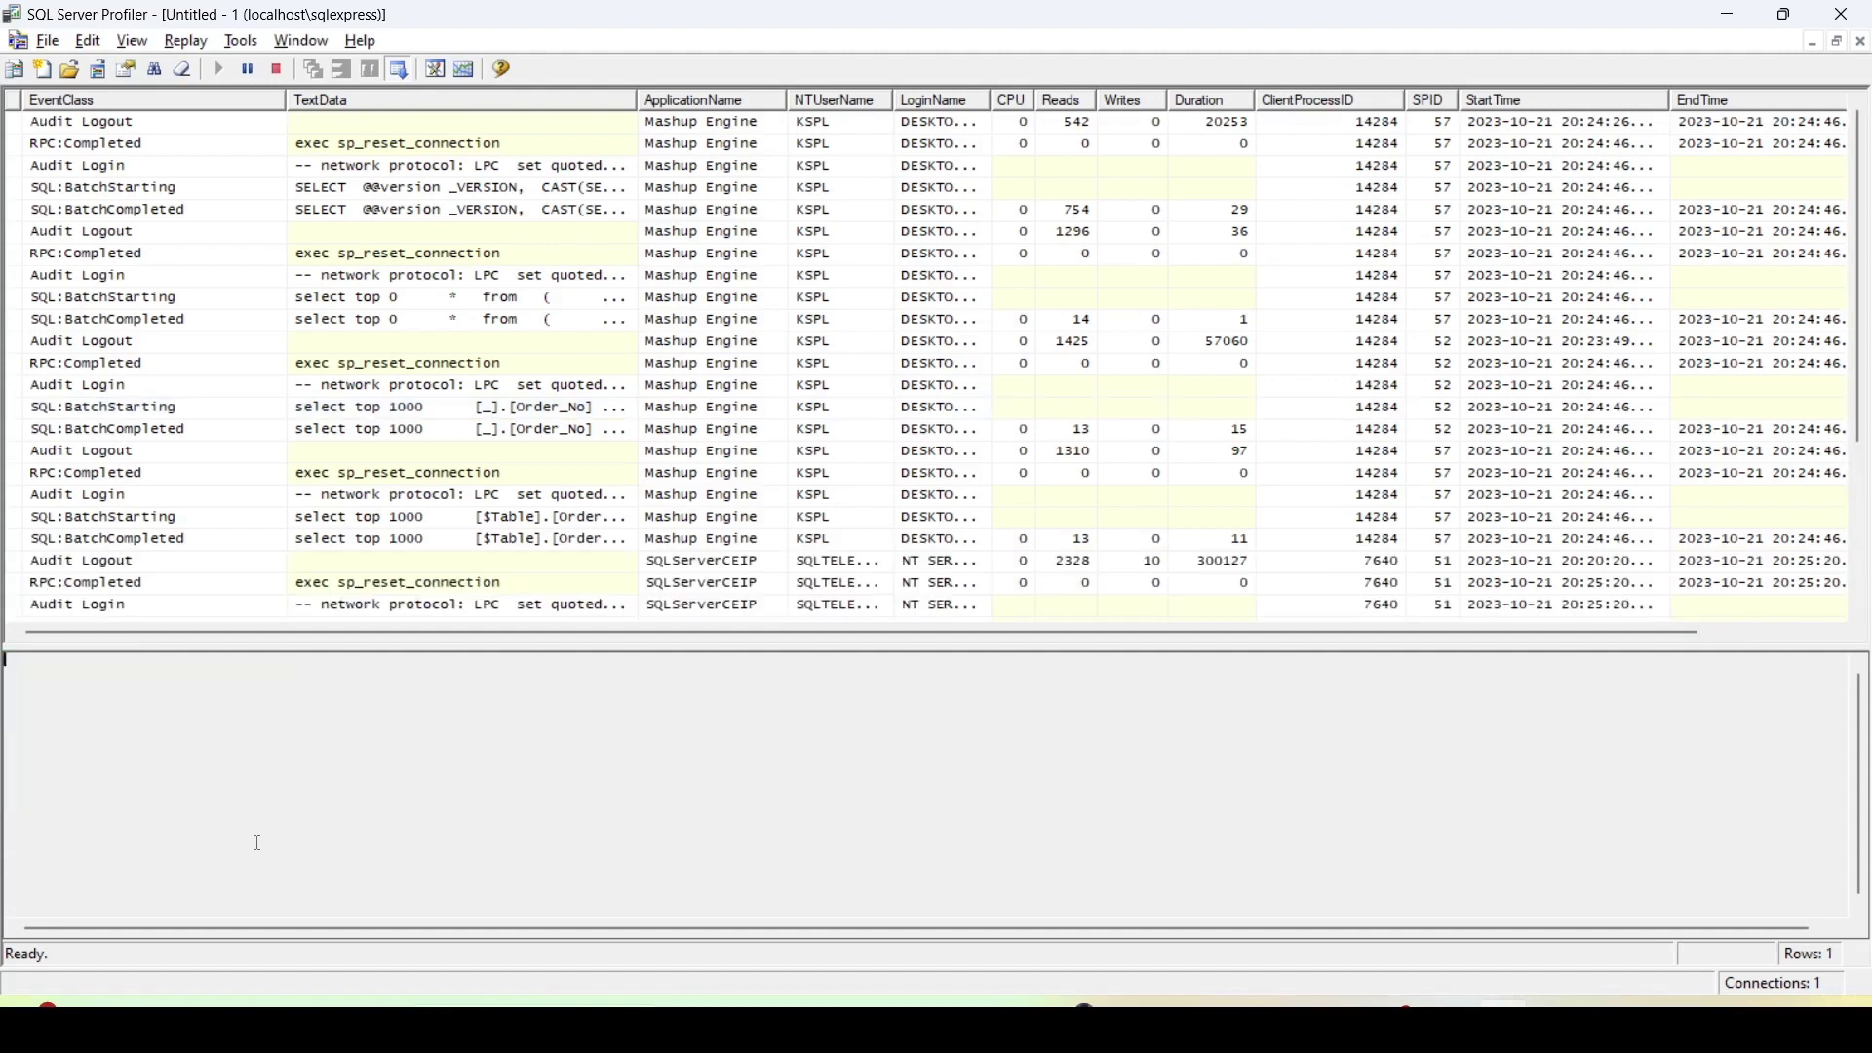
key(alt+Tab)
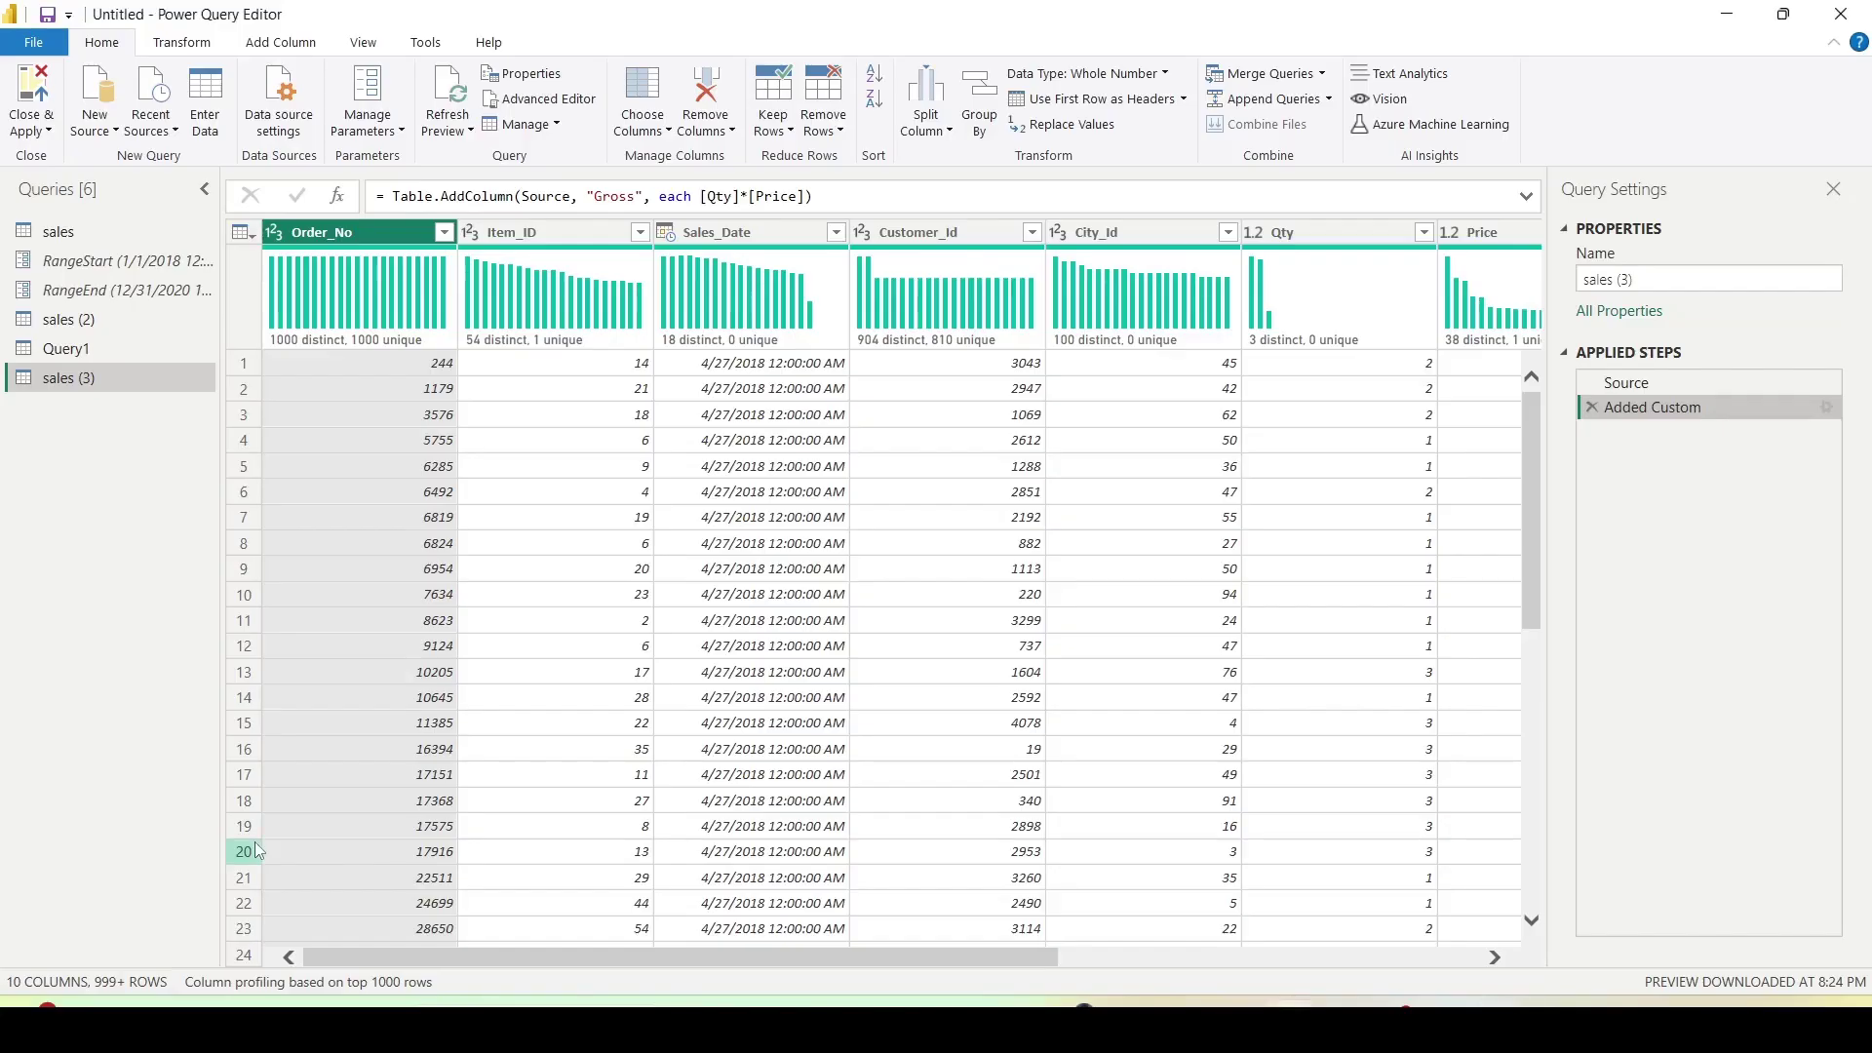